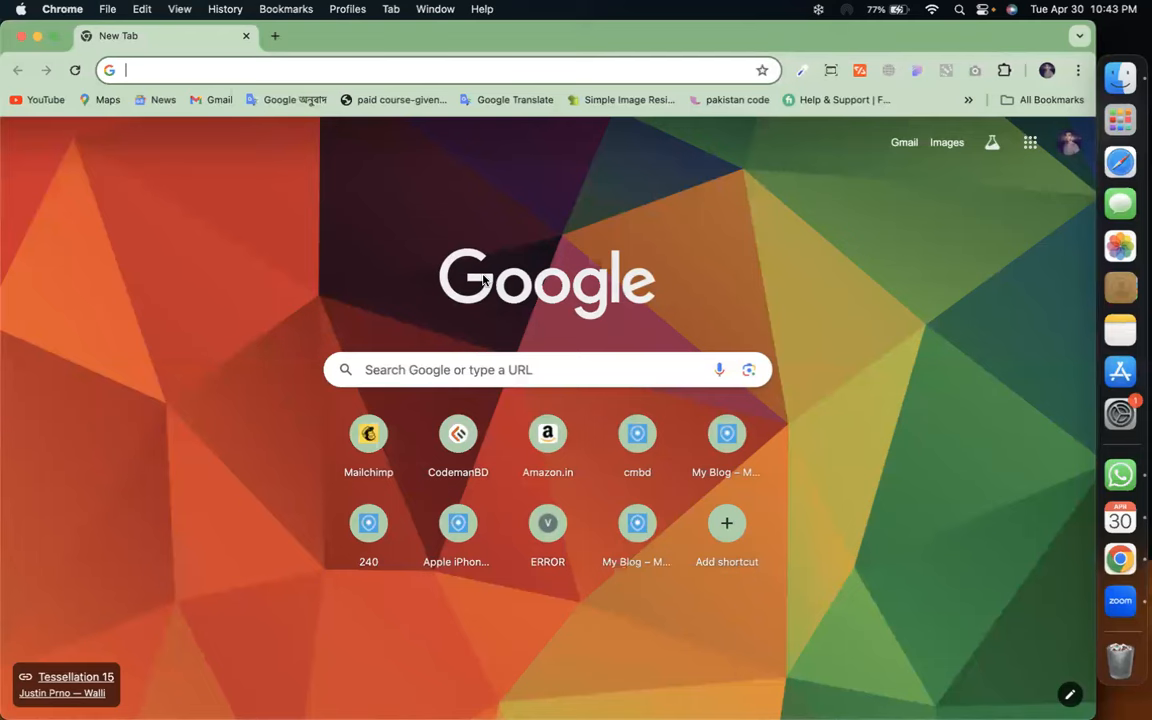
Bring the green-profile Chrome window forward and load the Gmail inbox there
key("ctrl+Up")
left_click(363, 470)
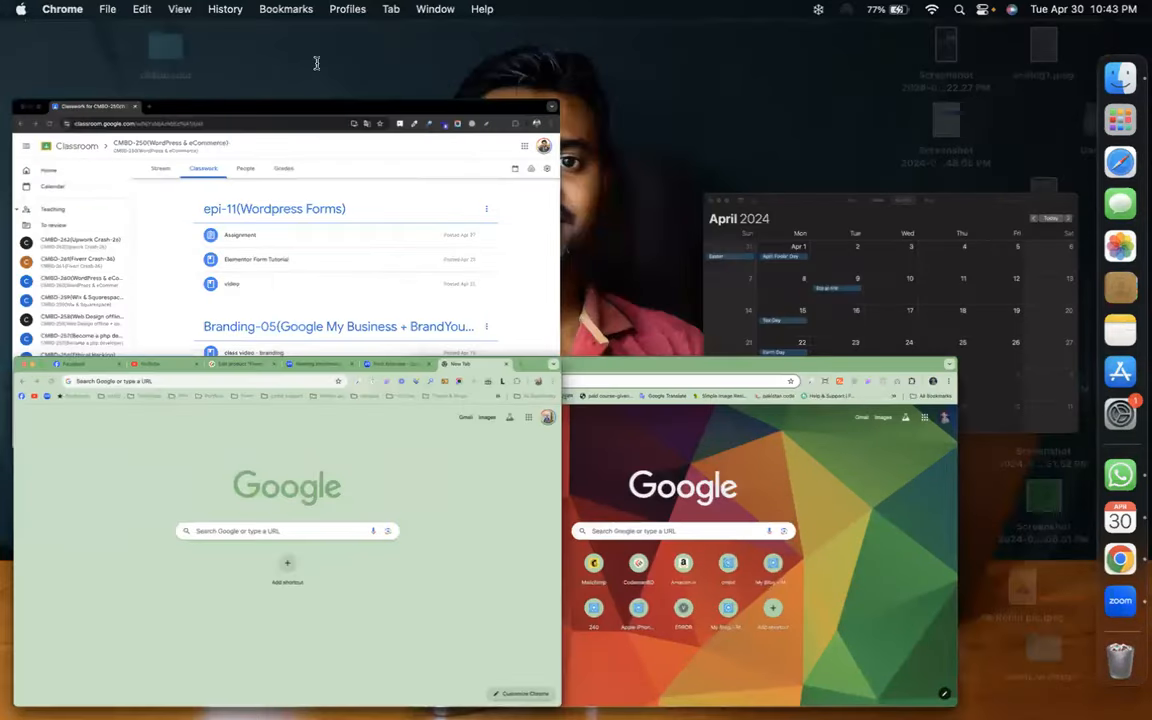
left_click(899, 145)
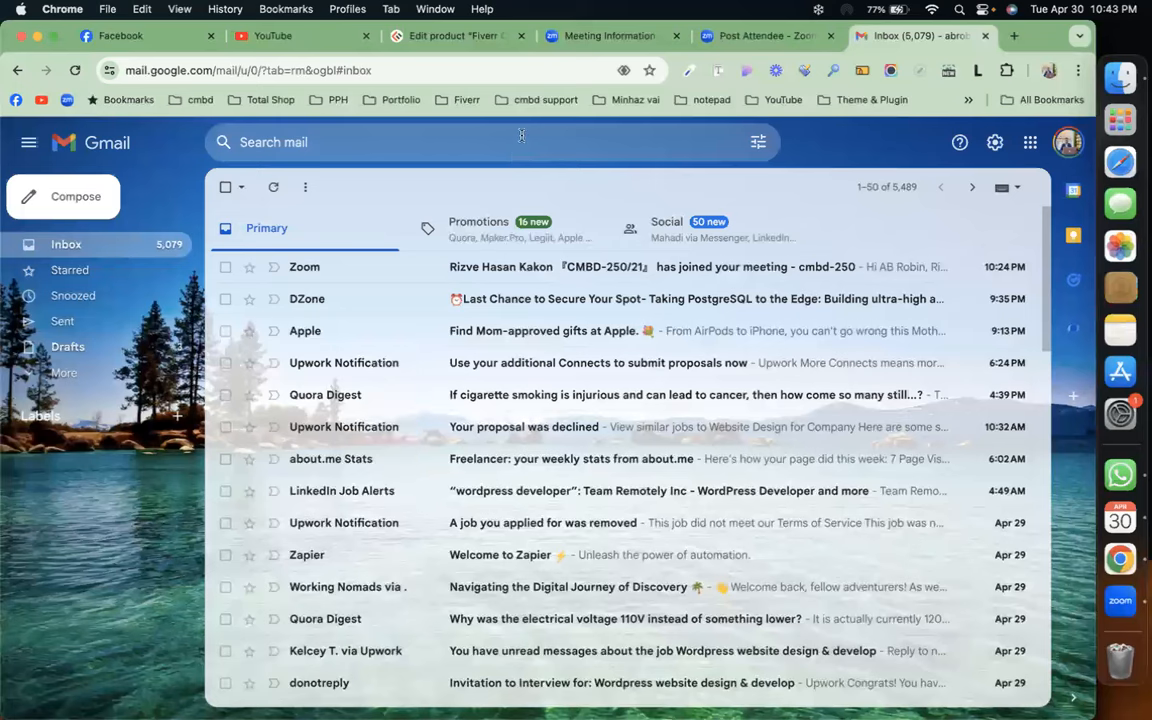
Rerun the recent Gmail search 'food panda' to list the foodpanda promotional emails
left_click(521, 137)
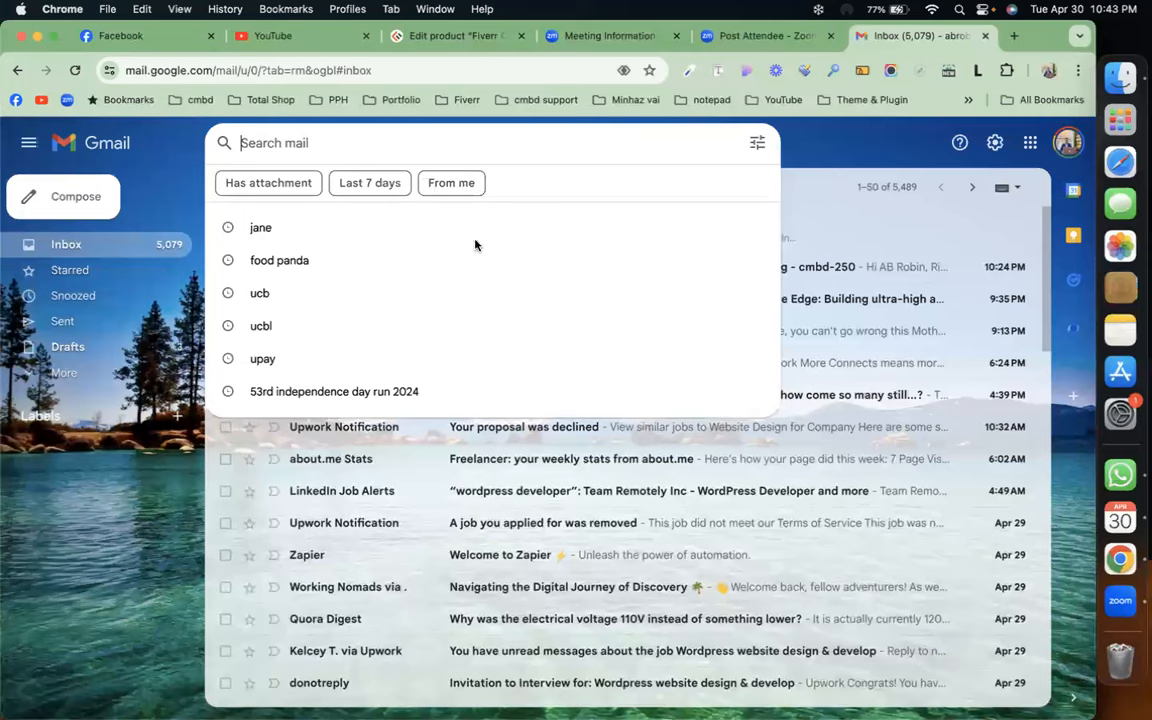
left_click(477, 261)
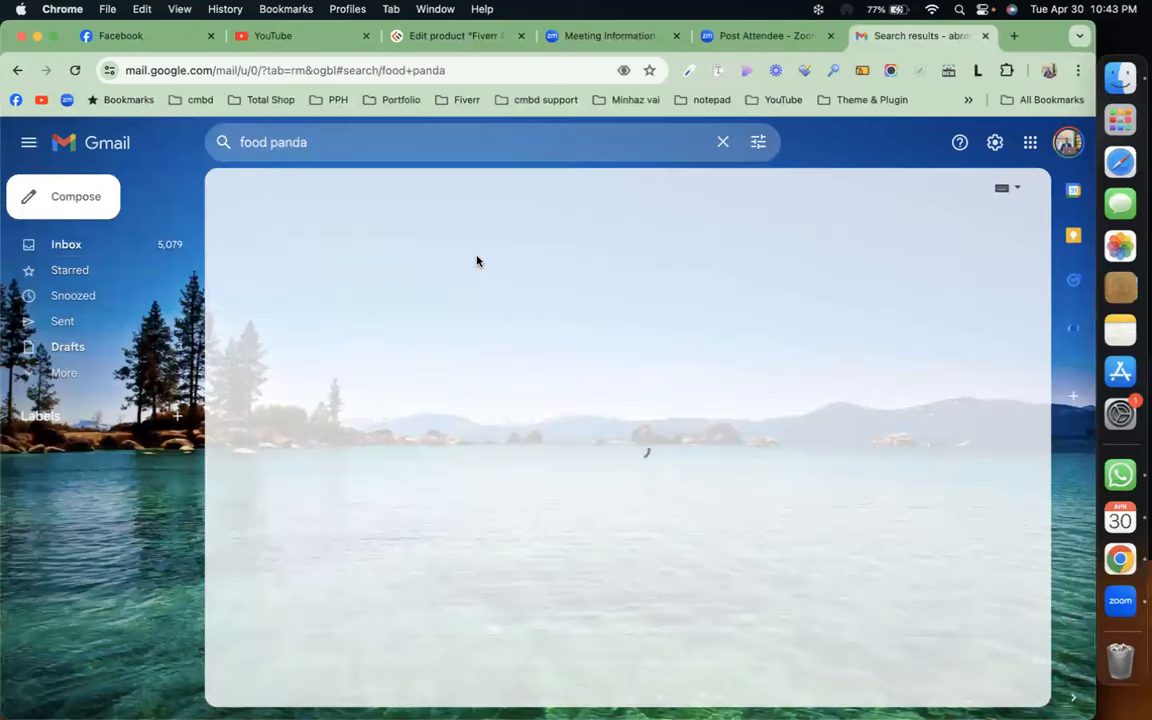
scroll(477, 263, "down", 2)
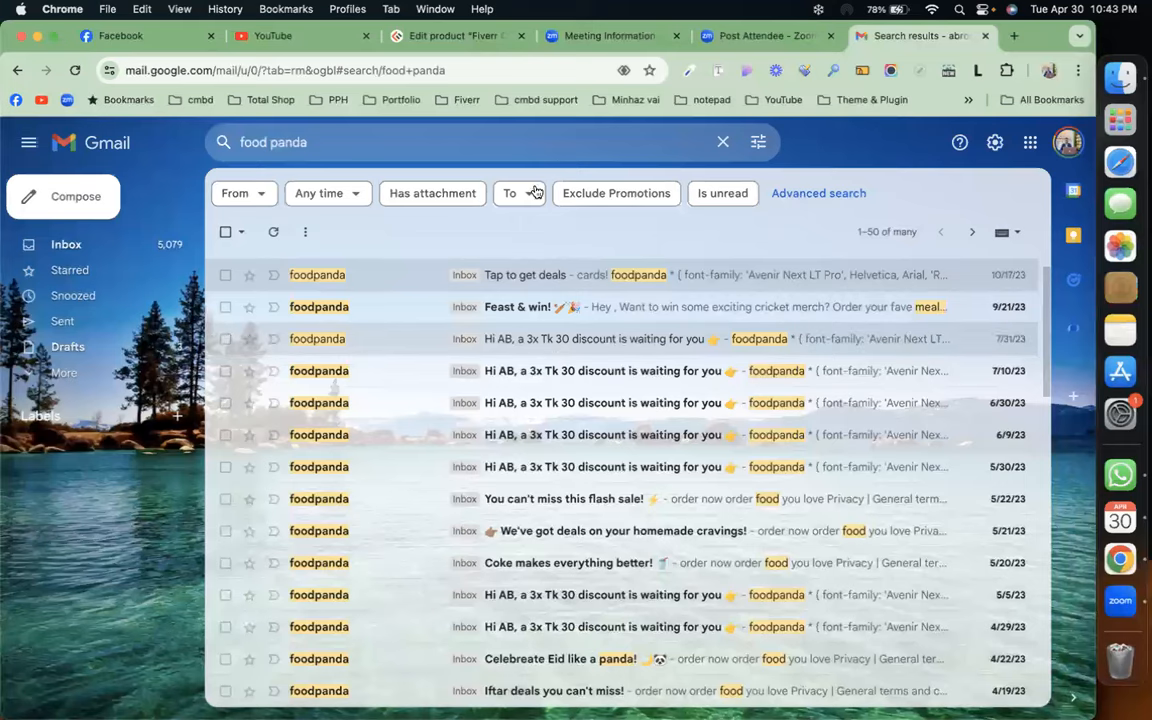
Open the foodpanda 'Feast & win!' email and read through its layout
left_click(631, 313)
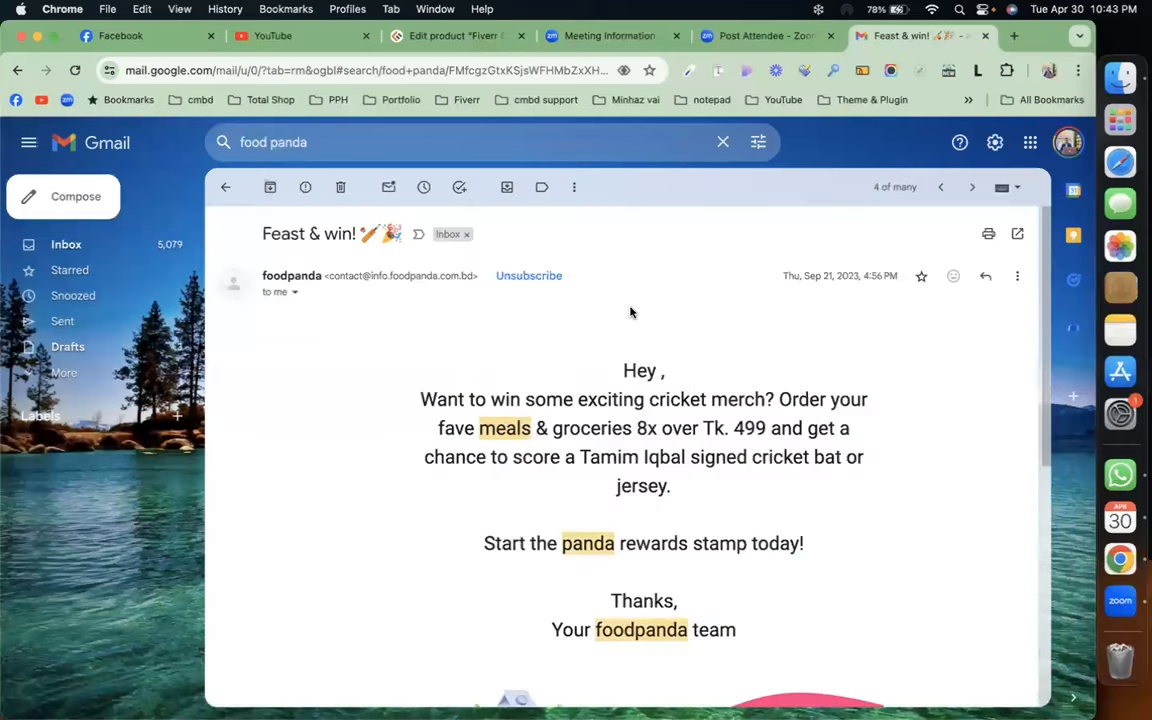
scroll(630, 314, "down", 10)
scroll(630, 314, "up", 2)
scroll(630, 313, "up", 10)
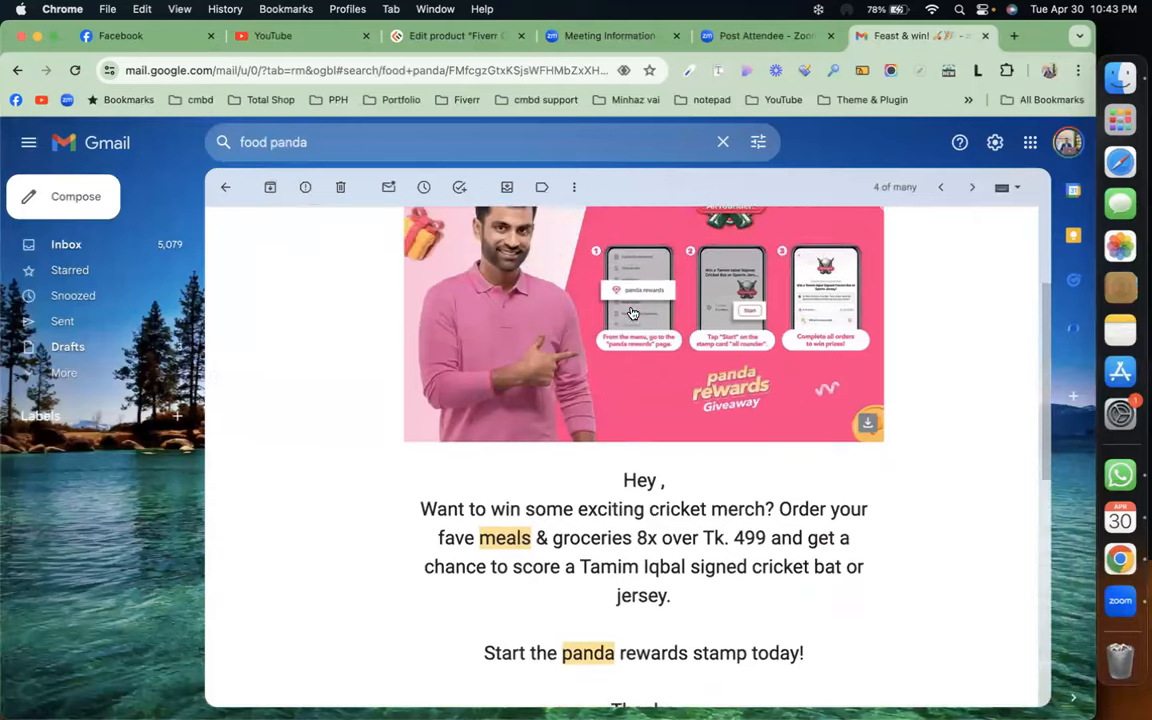
scroll(632, 313, "down", 3)
scroll(632, 313, "down", 1)
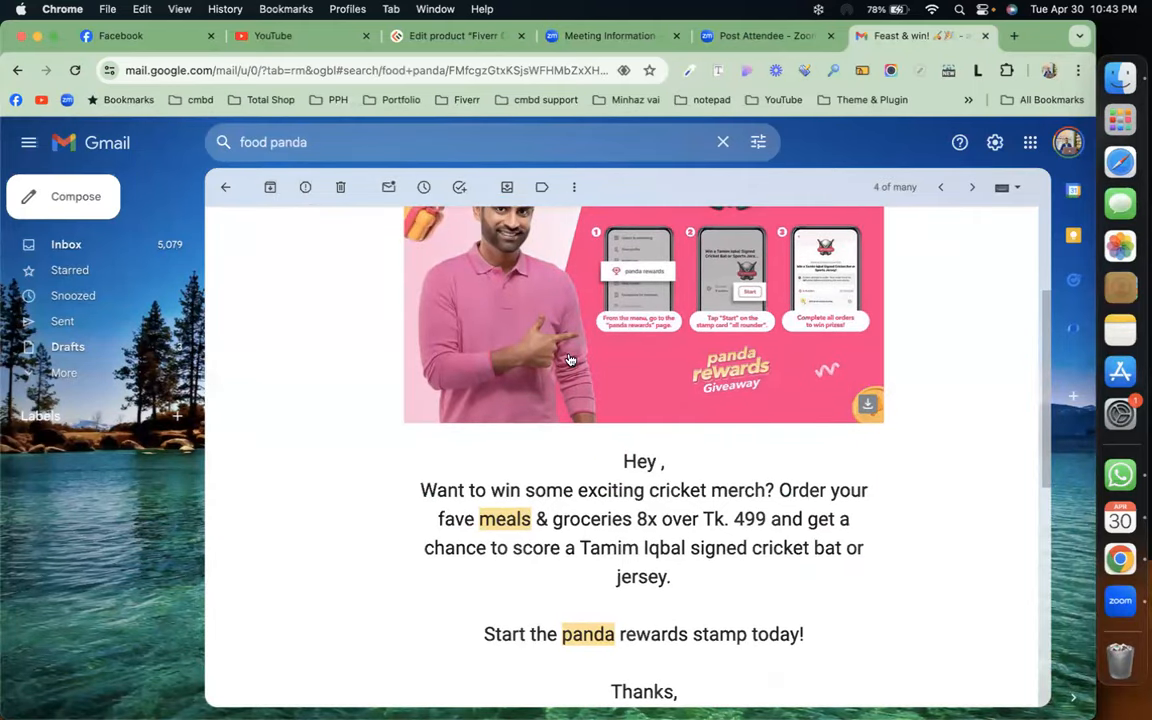
scroll(600, 420, "down", 5)
scroll(581, 445, "down", 2)
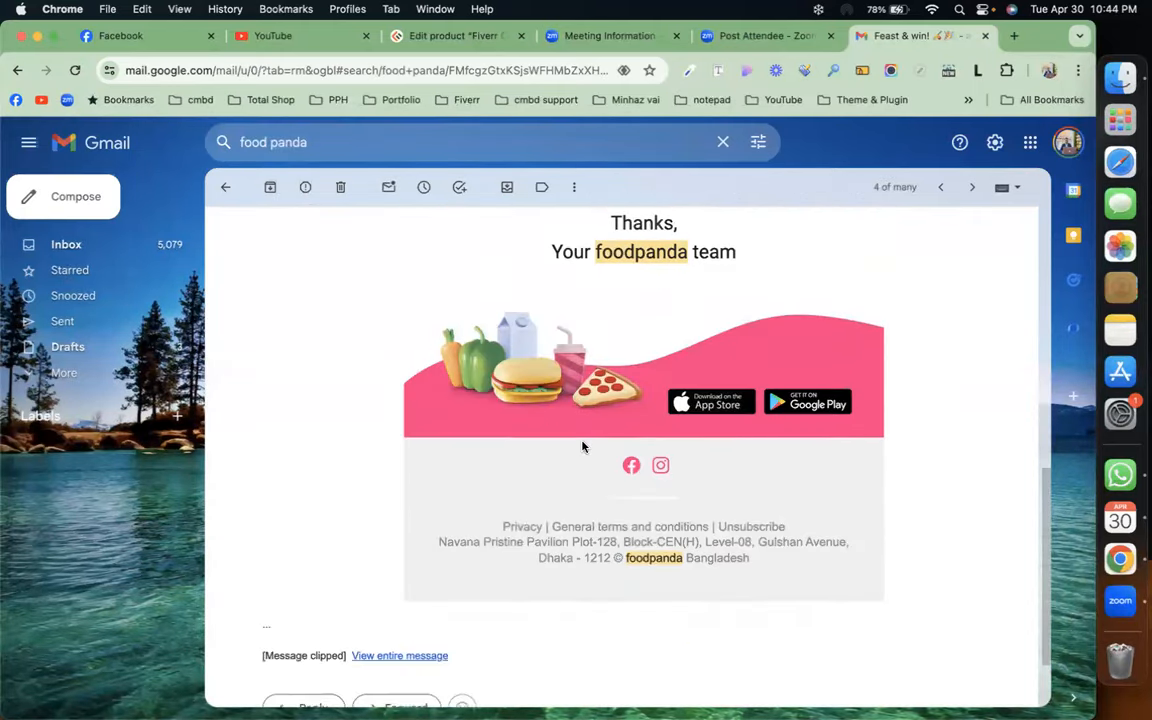
scroll(584, 446, "up", 5)
scroll(586, 447, "up", 5)
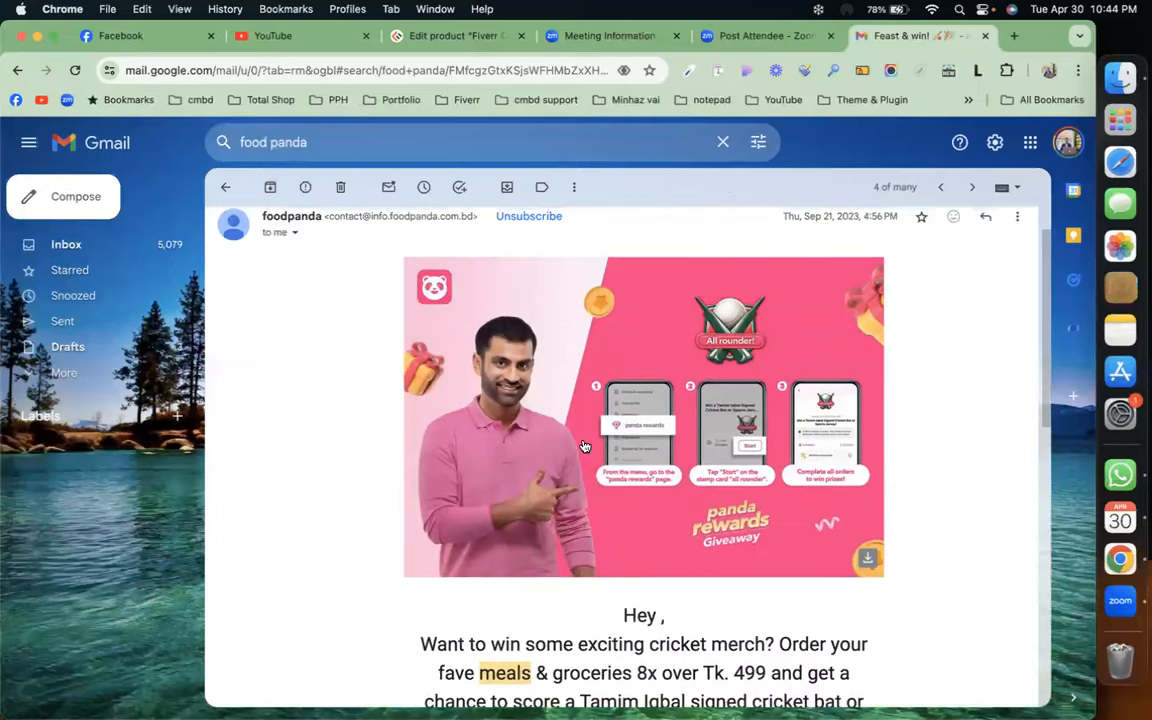
scroll(588, 366, "down", 2)
scroll(560, 450, "down", 1)
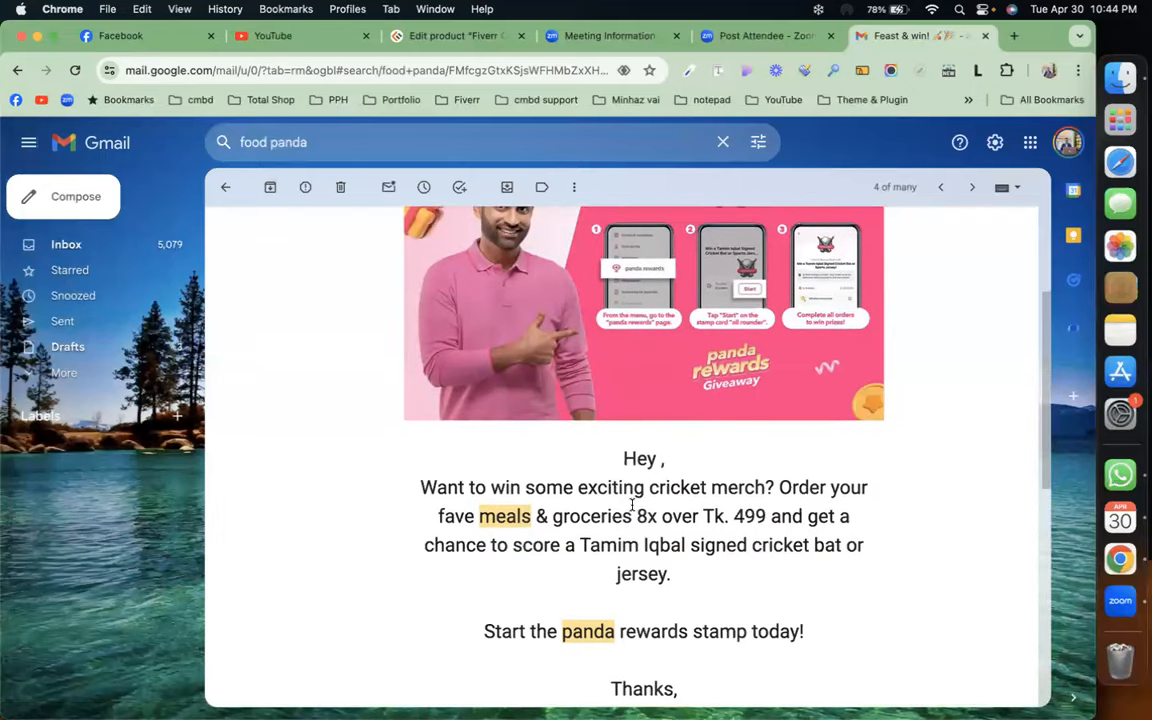
scroll(634, 470, "down", 5)
scroll(605, 505, "down", 3)
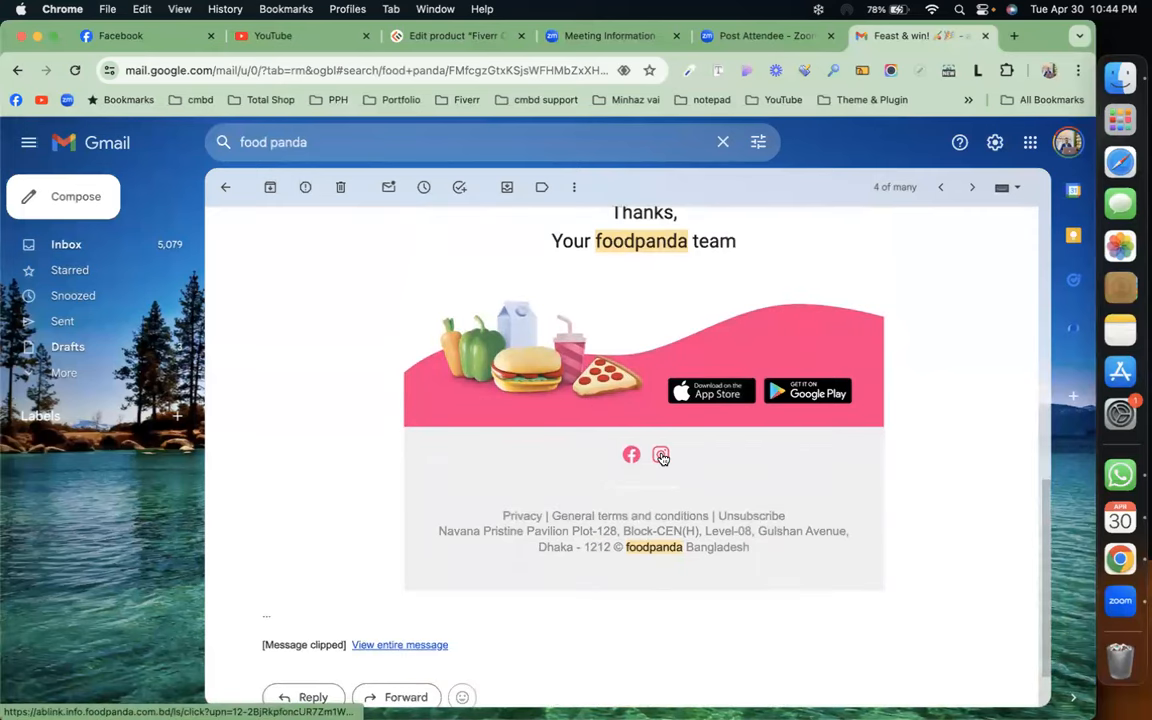
Bring the Chrome window with the New Tab to the front
scroll(546, 318, "up", 10)
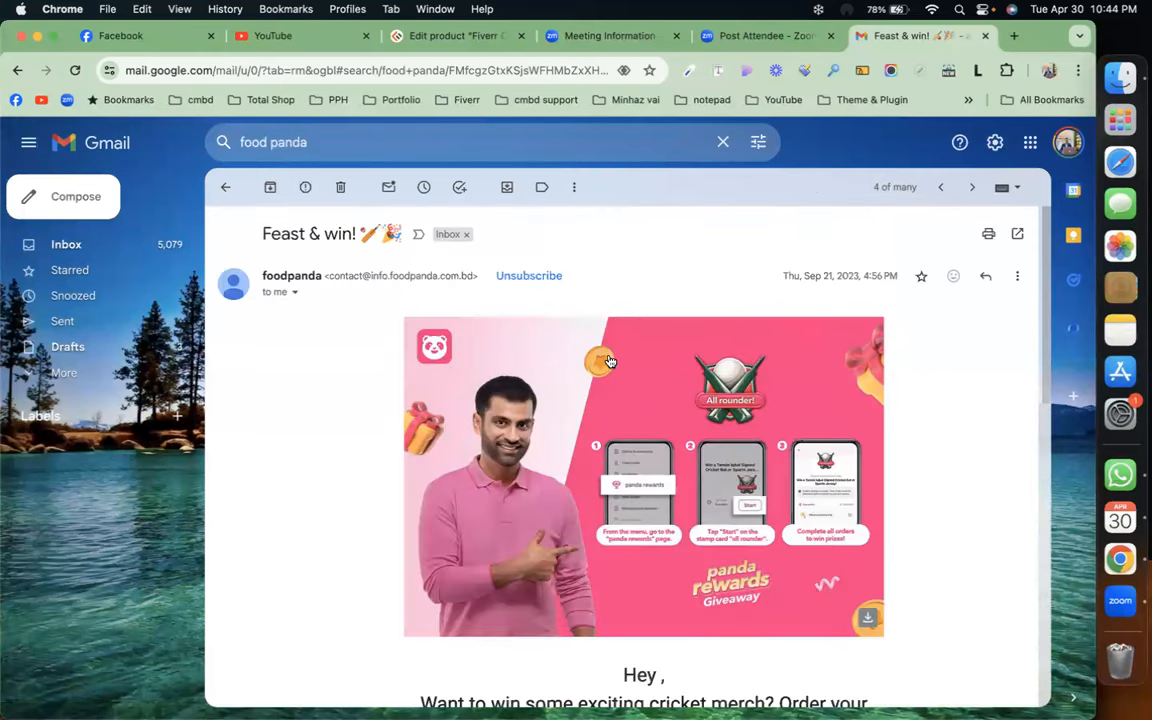
key("ctrl+Up")
left_click(335, 446)
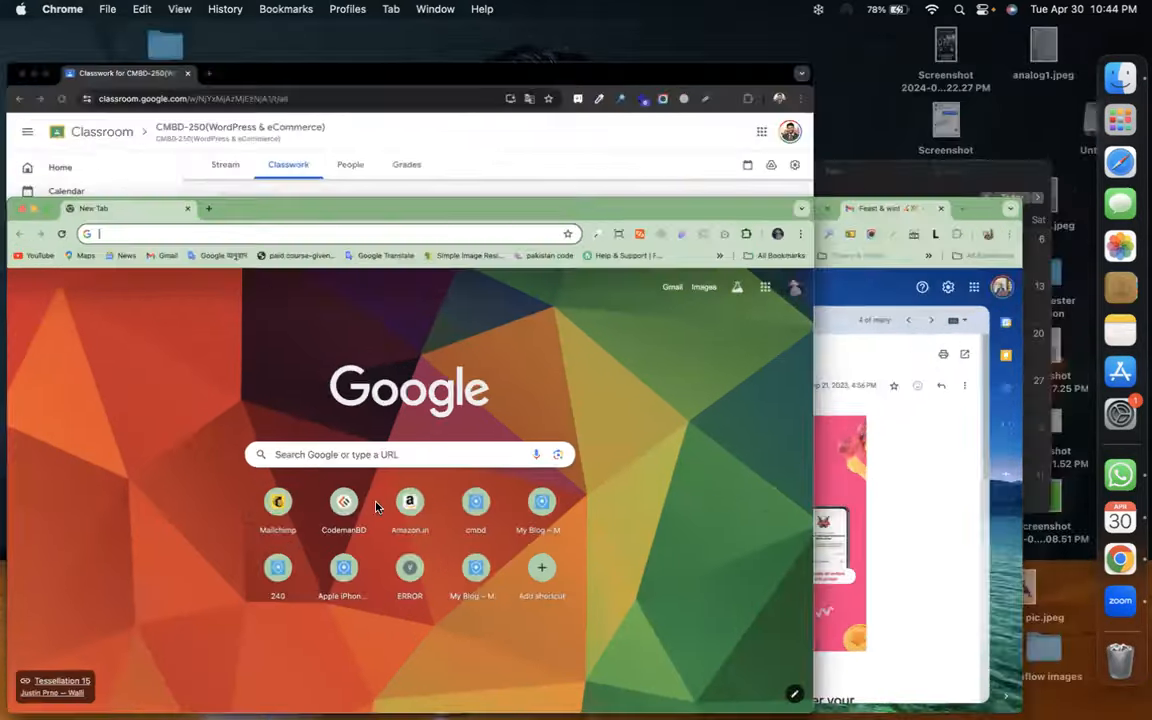
Go to the Mailchimp website from its New Tab tile and reach the email marketing pricing page
left_click(362, 448)
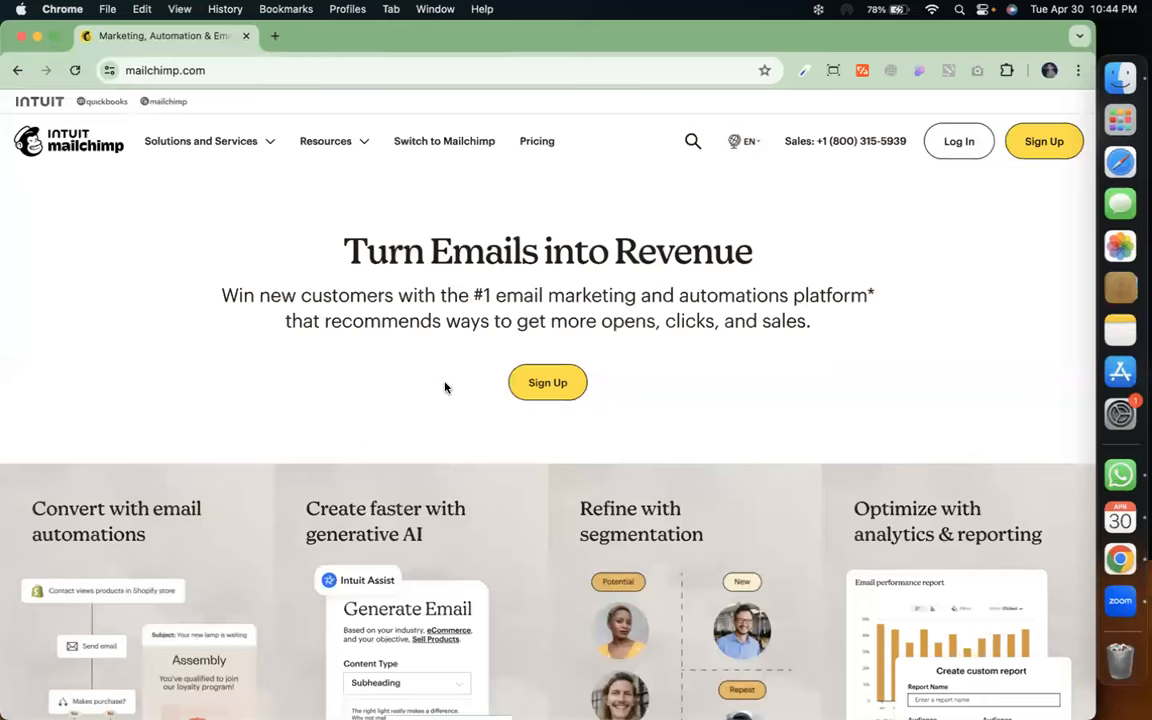
left_click(1046, 154)
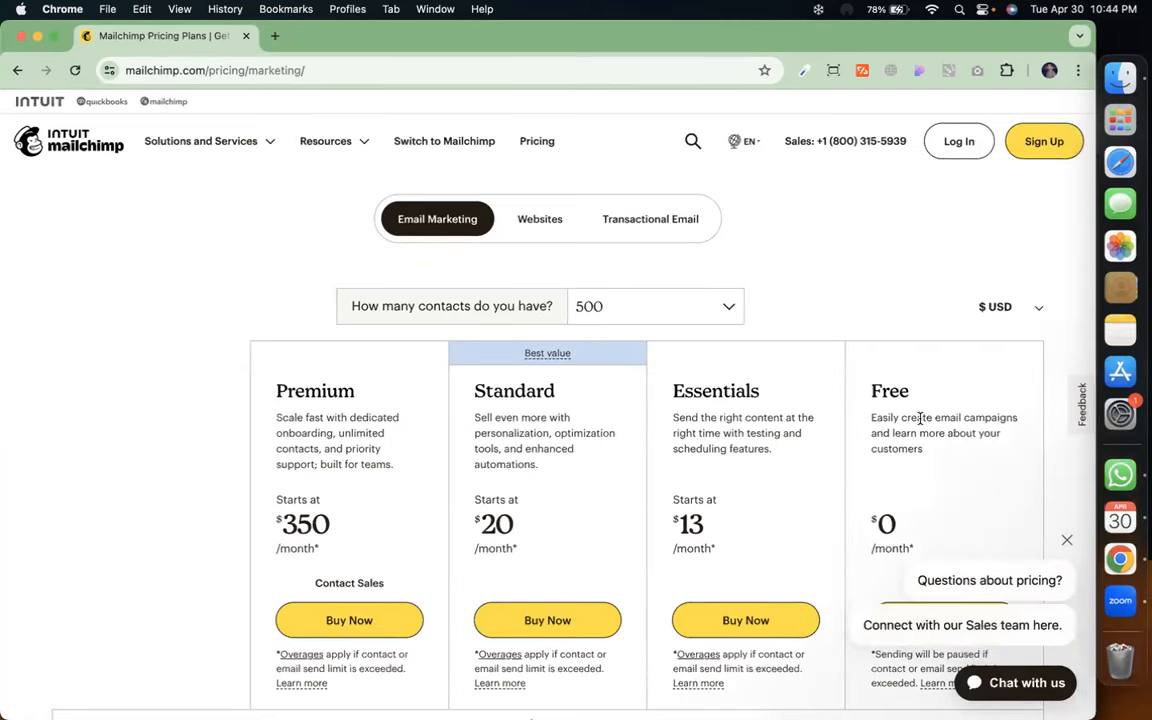
Review the plan comparison table, including the Free plan, then go to the Log in page
scroll(918, 417, "down", 5)
scroll(925, 410, "up", 2)
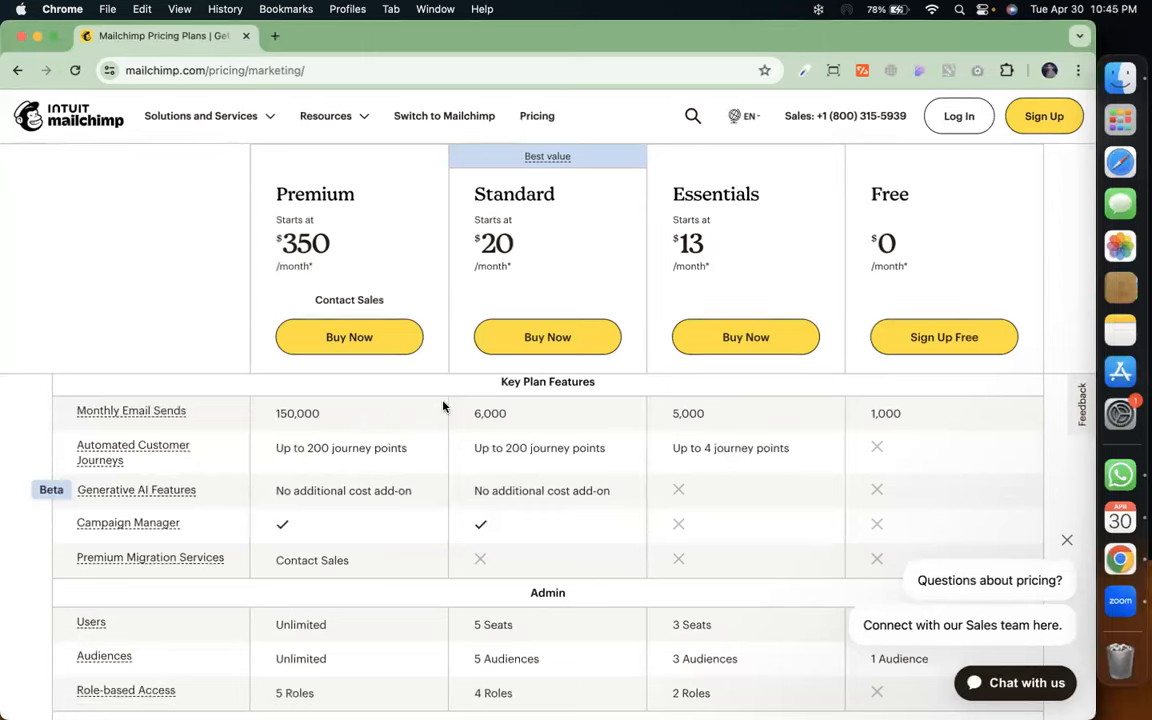
scroll(727, 398, "down", 5)
scroll(727, 398, "up", 10)
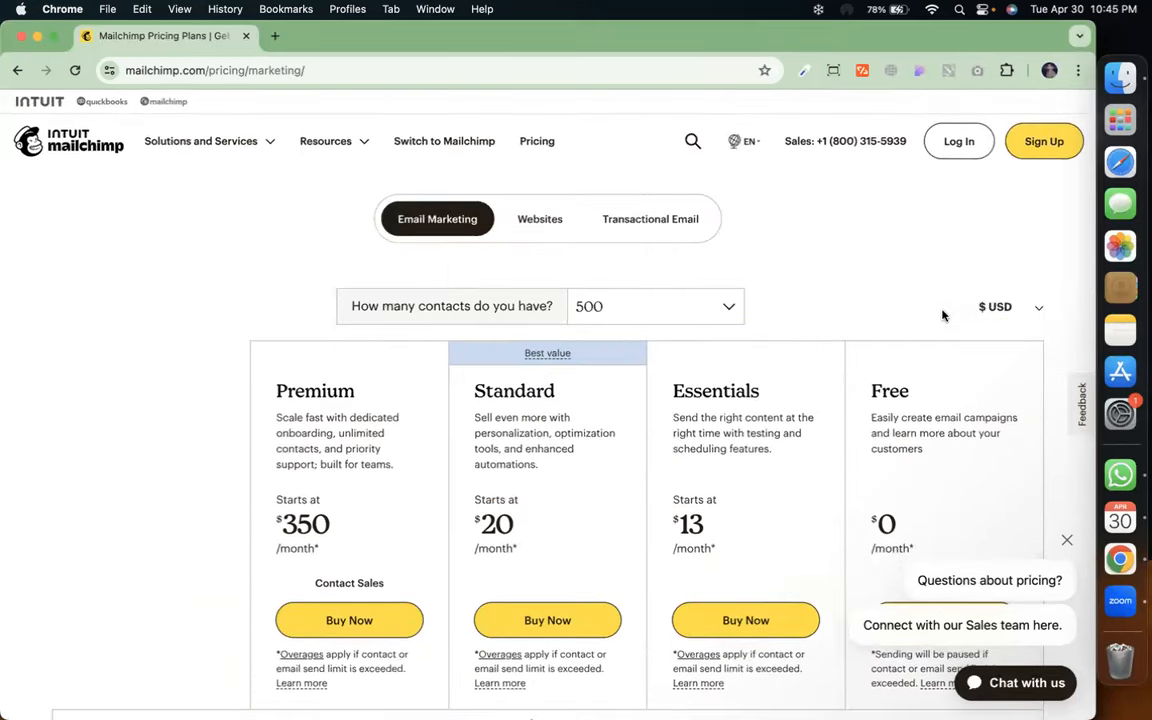
scroll(1006, 491, "down", 1)
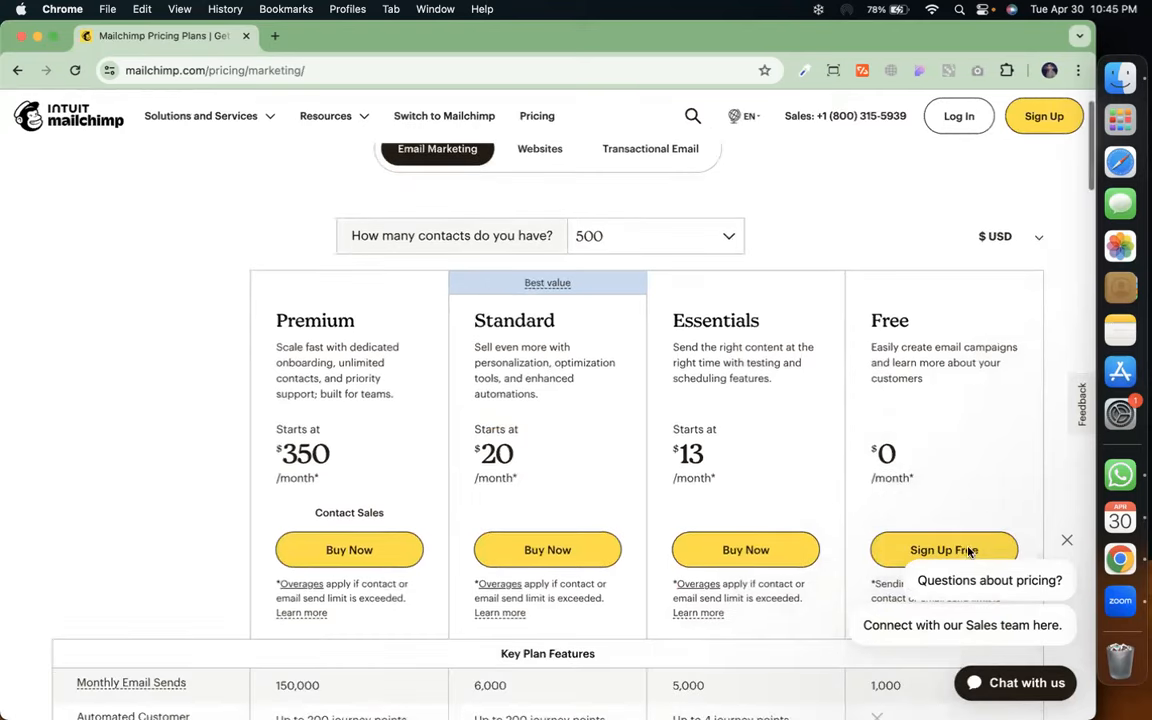
left_click(960, 115)
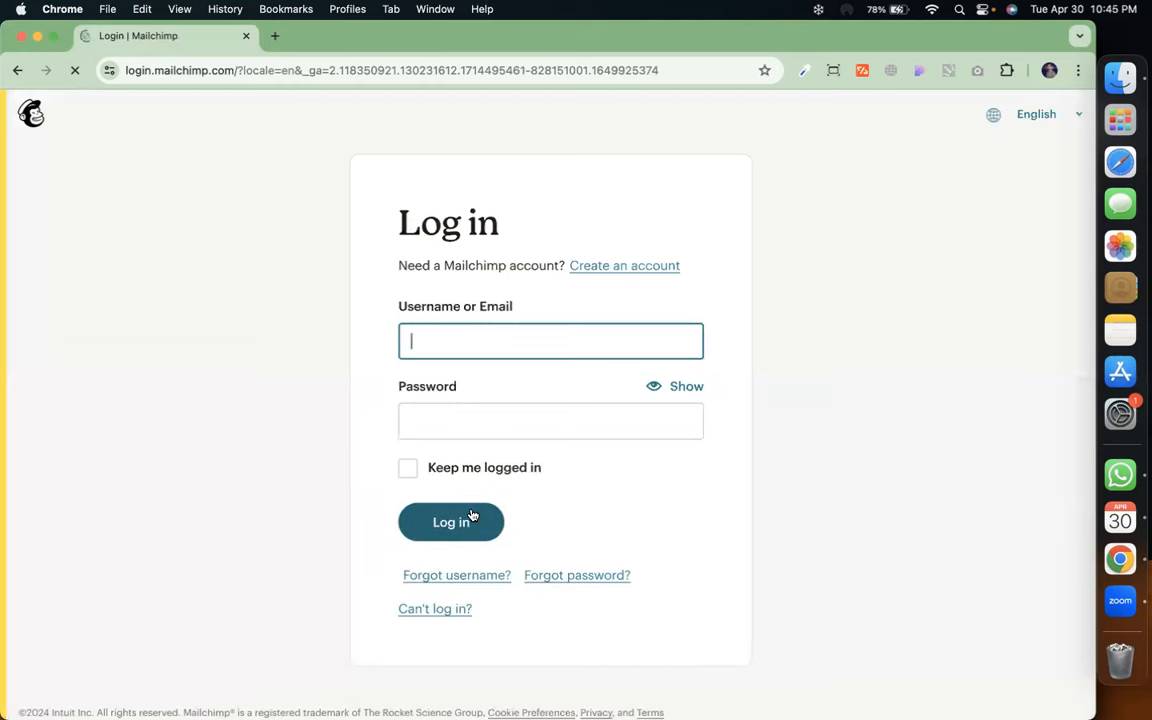
Log in with the saved credentials and go to Content > Email templates
left_click(472, 515)
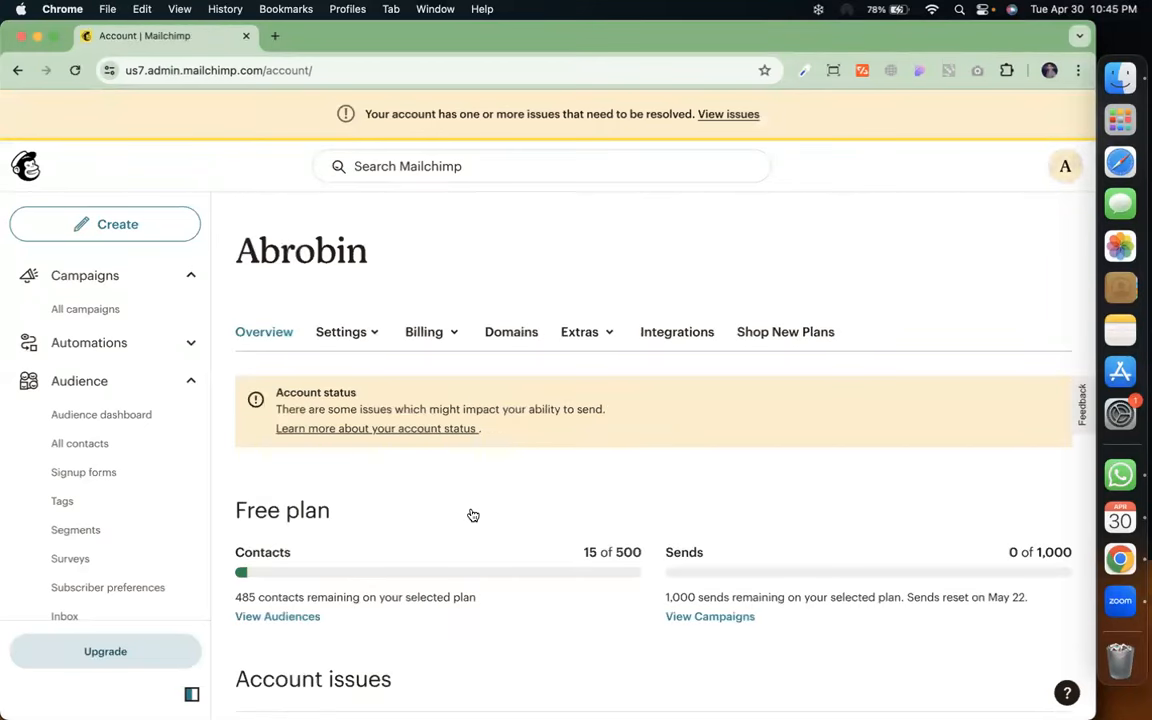
scroll(111, 480, "down", 5)
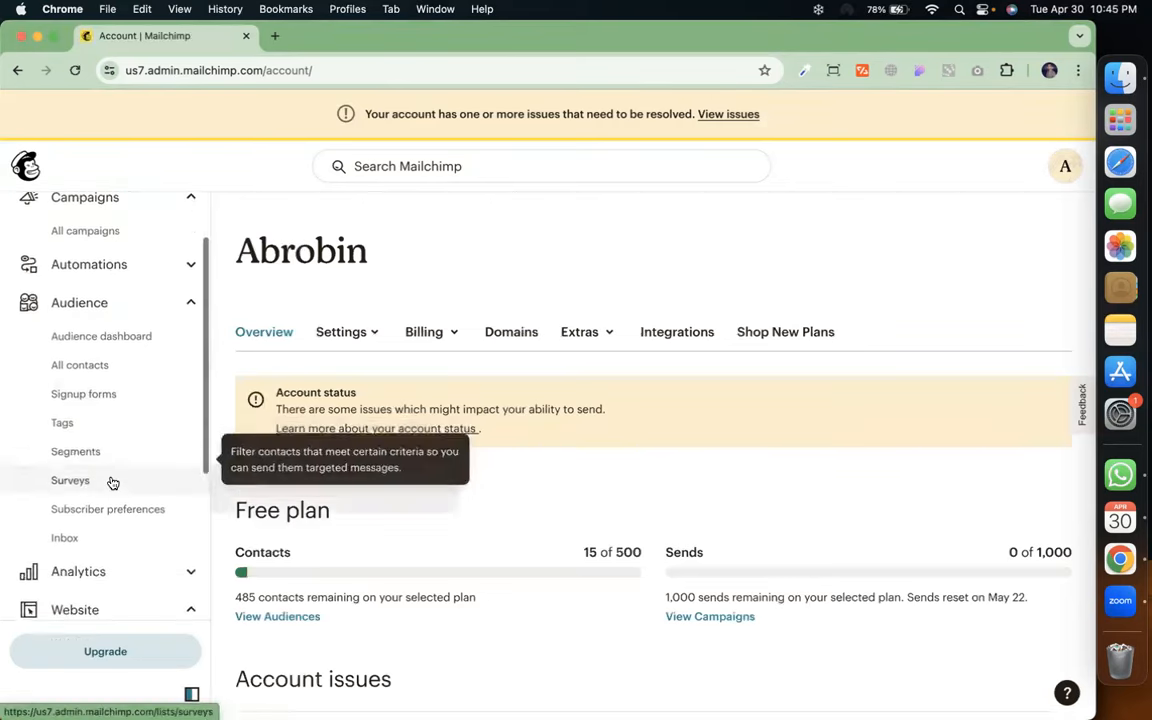
scroll(113, 483, "down", 5)
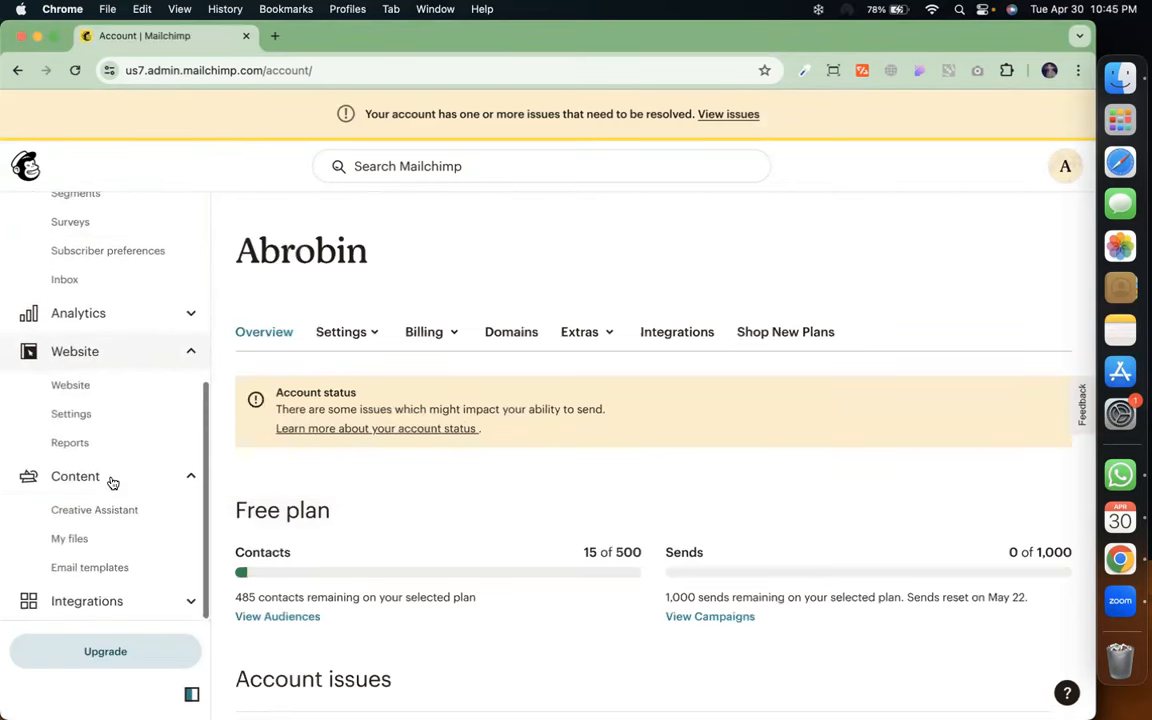
left_click(108, 568)
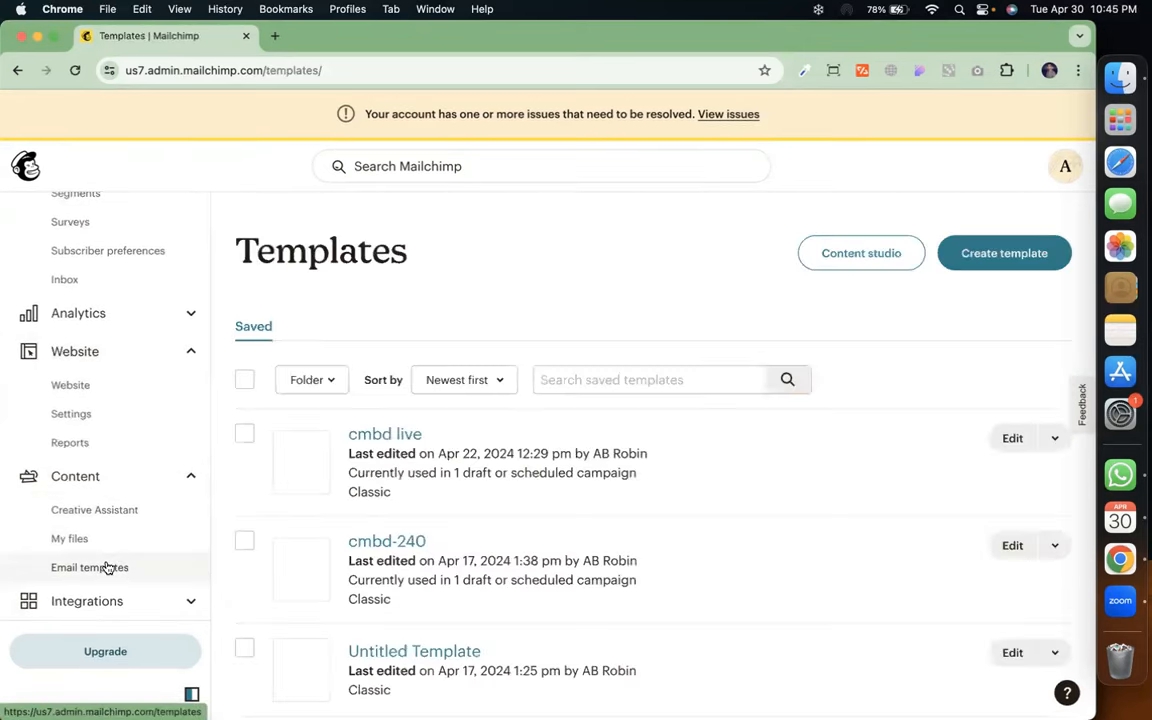
Start a new template to see layouts like Sell Products, Make an Announcement and Tell A Story
left_click(1017, 256)
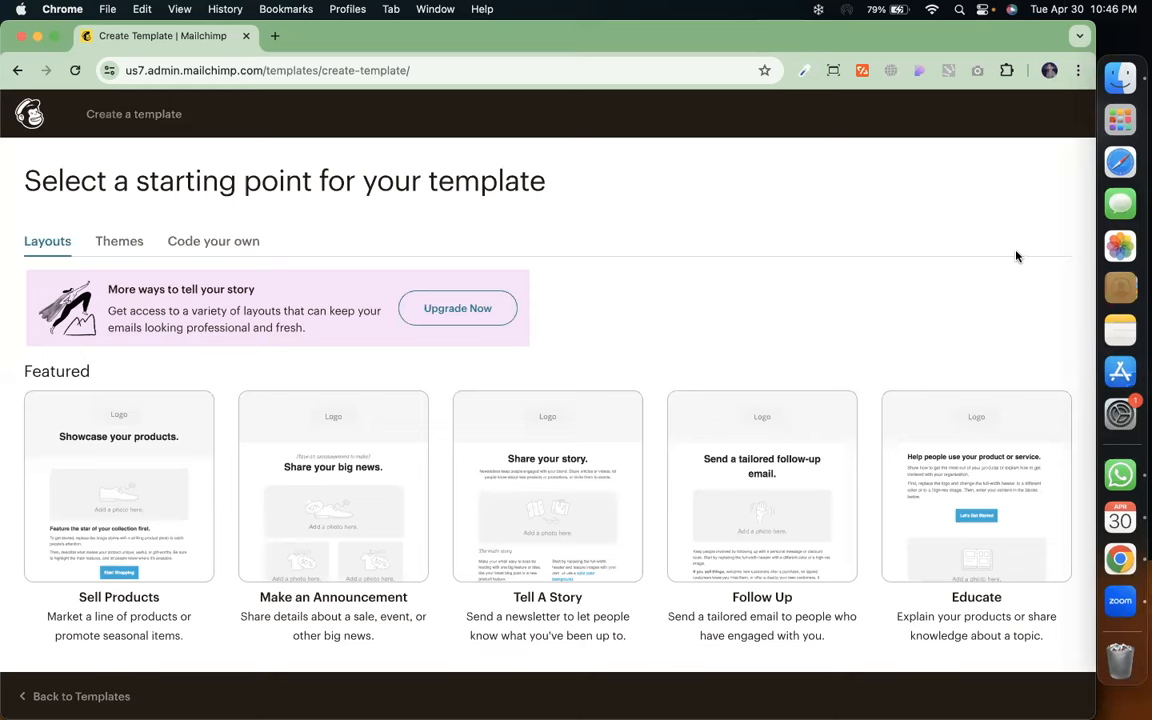
Browse the featured and basic layouts, then show Themes such as Art Newsletter and Boutique
scroll(1016, 256, "down", 3)
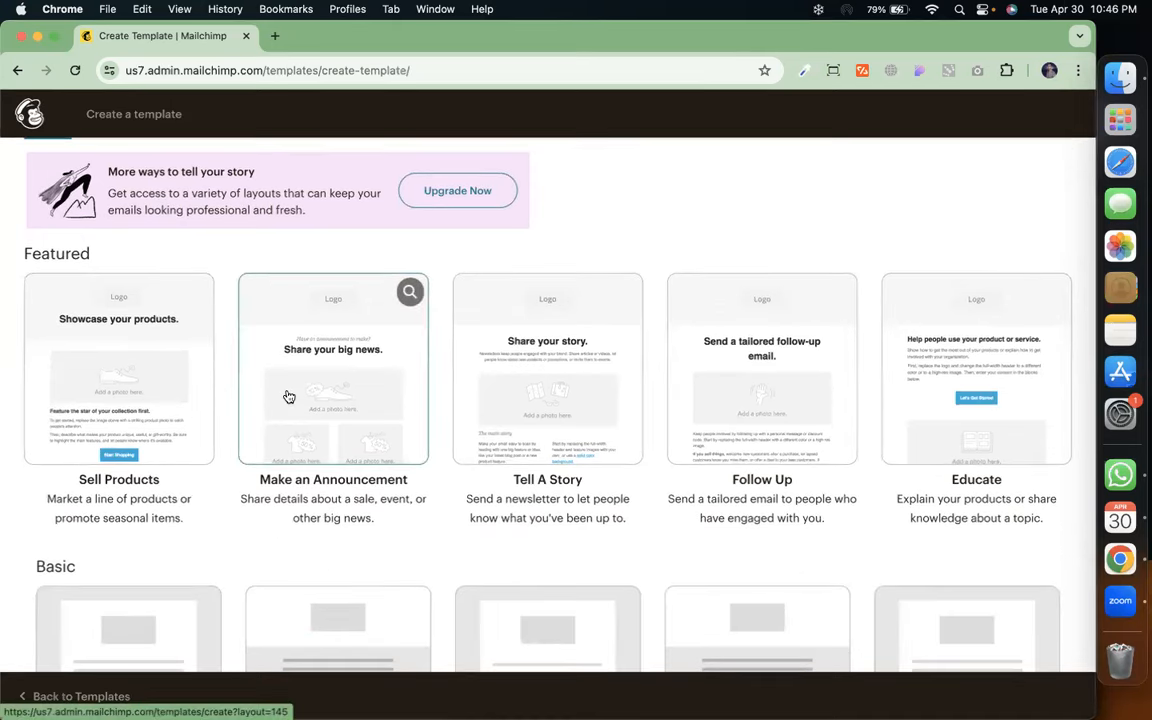
scroll(288, 397, "up", 3)
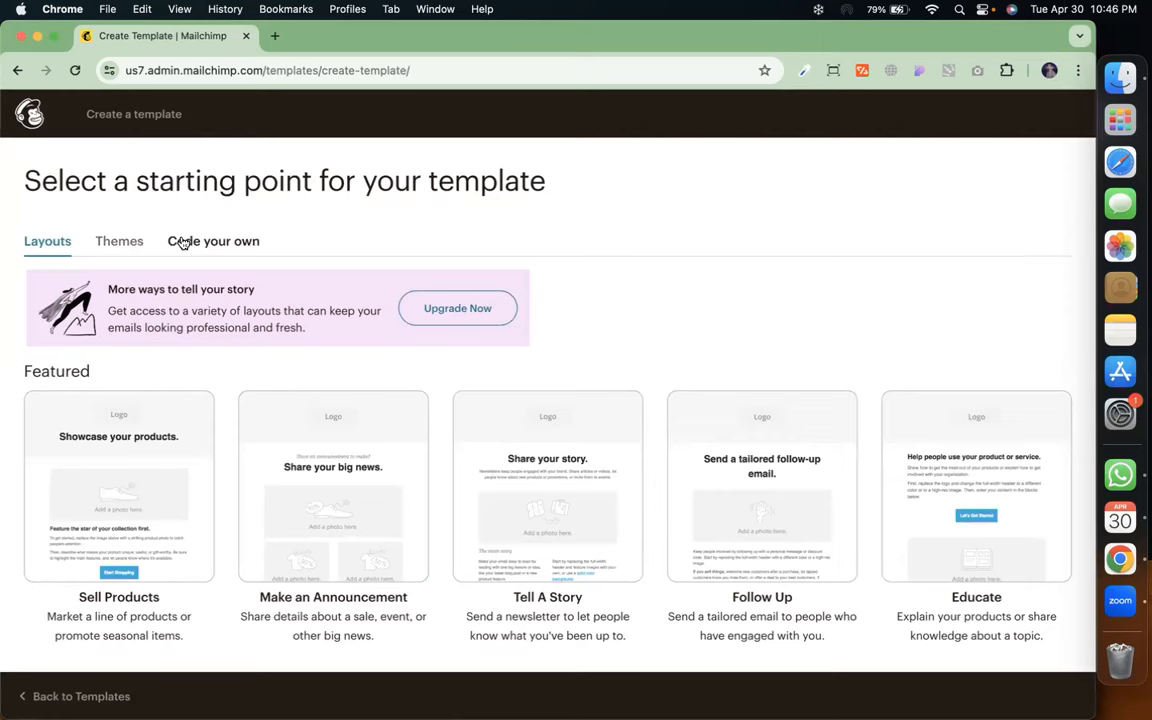
scroll(200, 243, "down", 1)
scroll(150, 245, "up", 1)
scroll(200, 258, "down", 5)
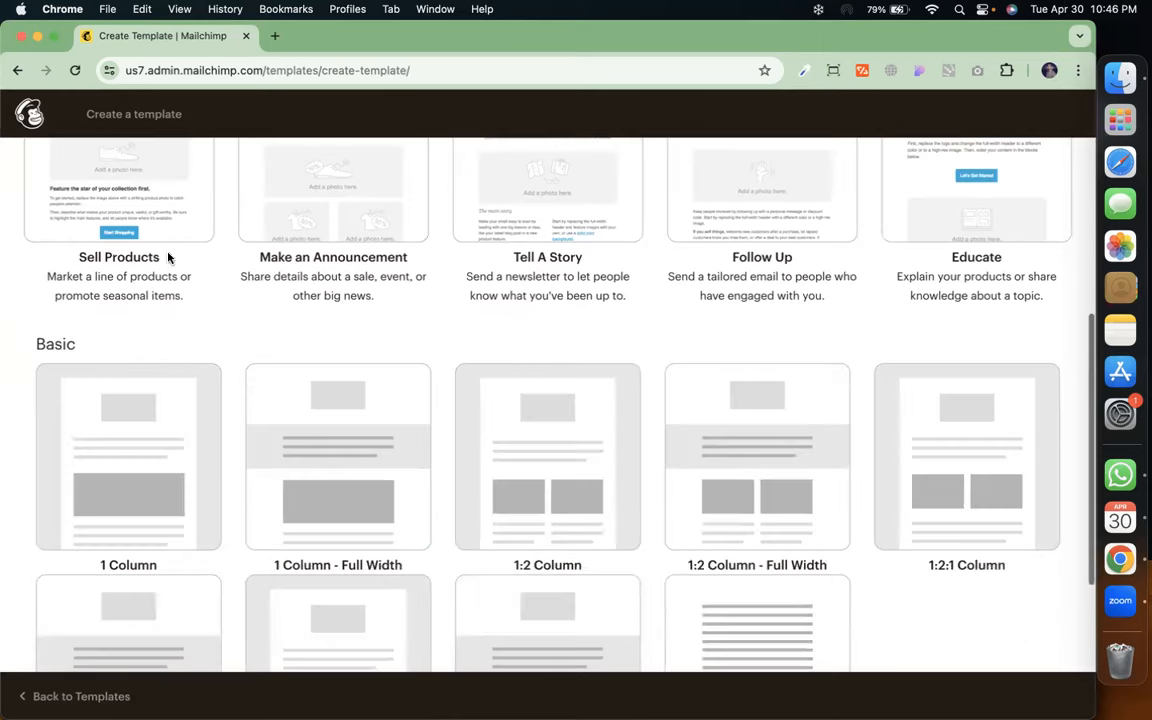
scroll(224, 331, "down", 1)
scroll(224, 331, "down", 2)
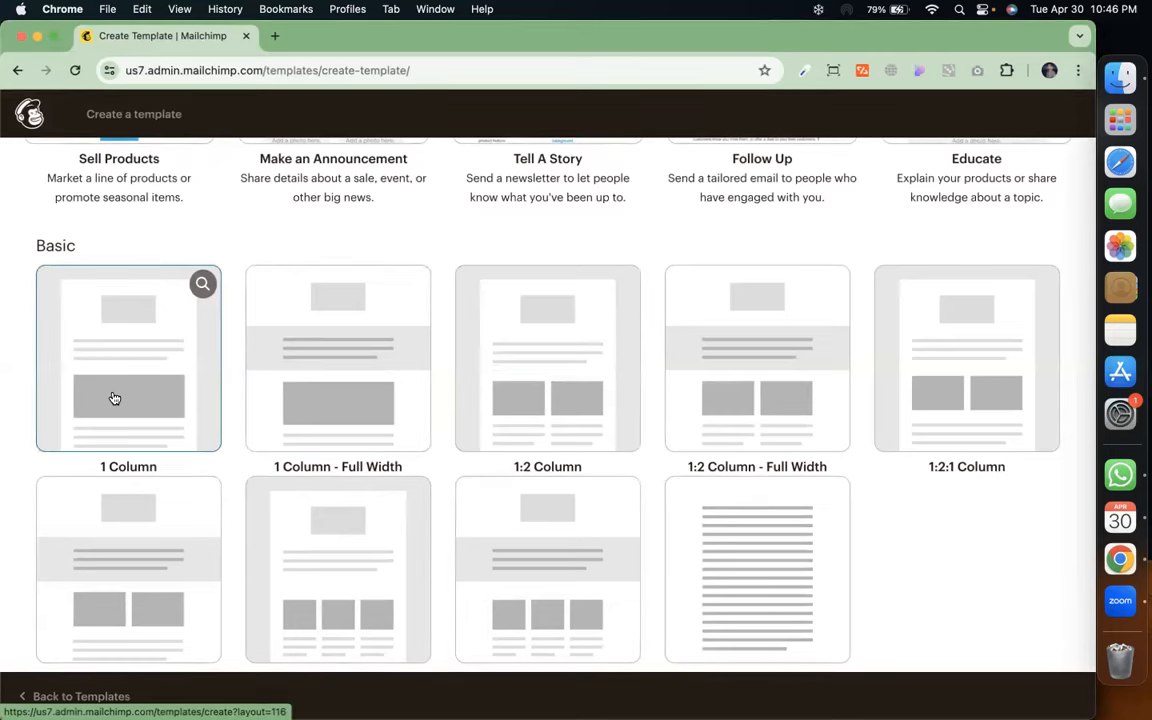
scroll(115, 398, "up", 5)
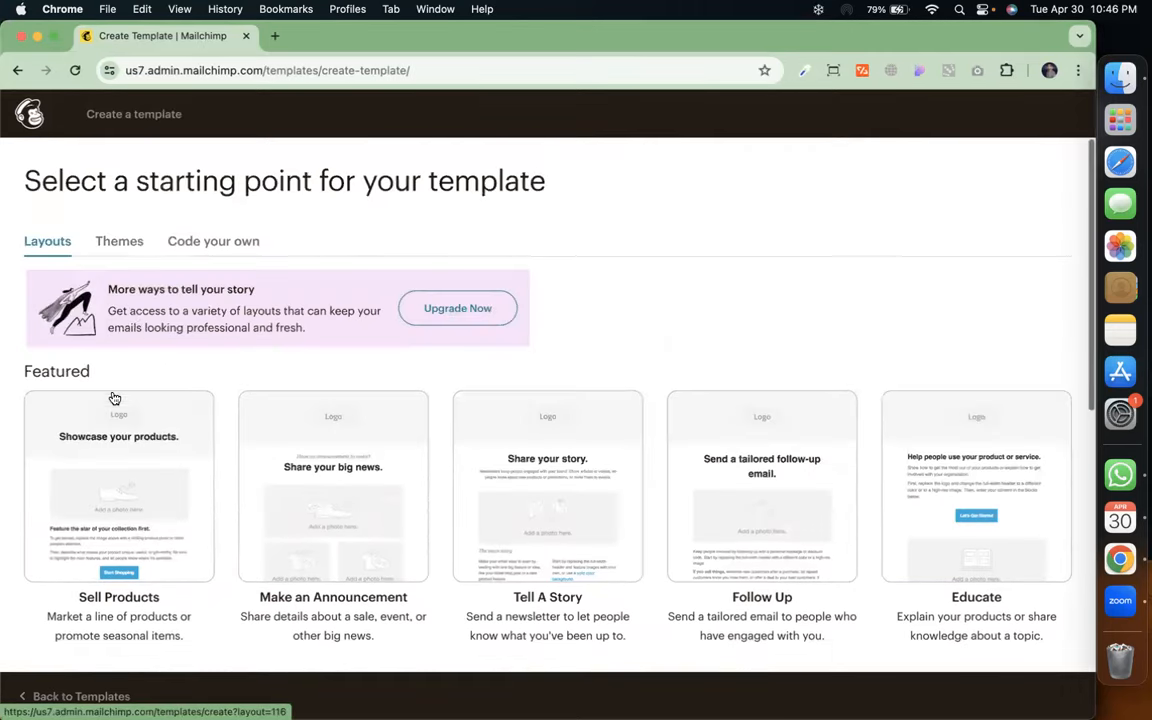
left_click(133, 236)
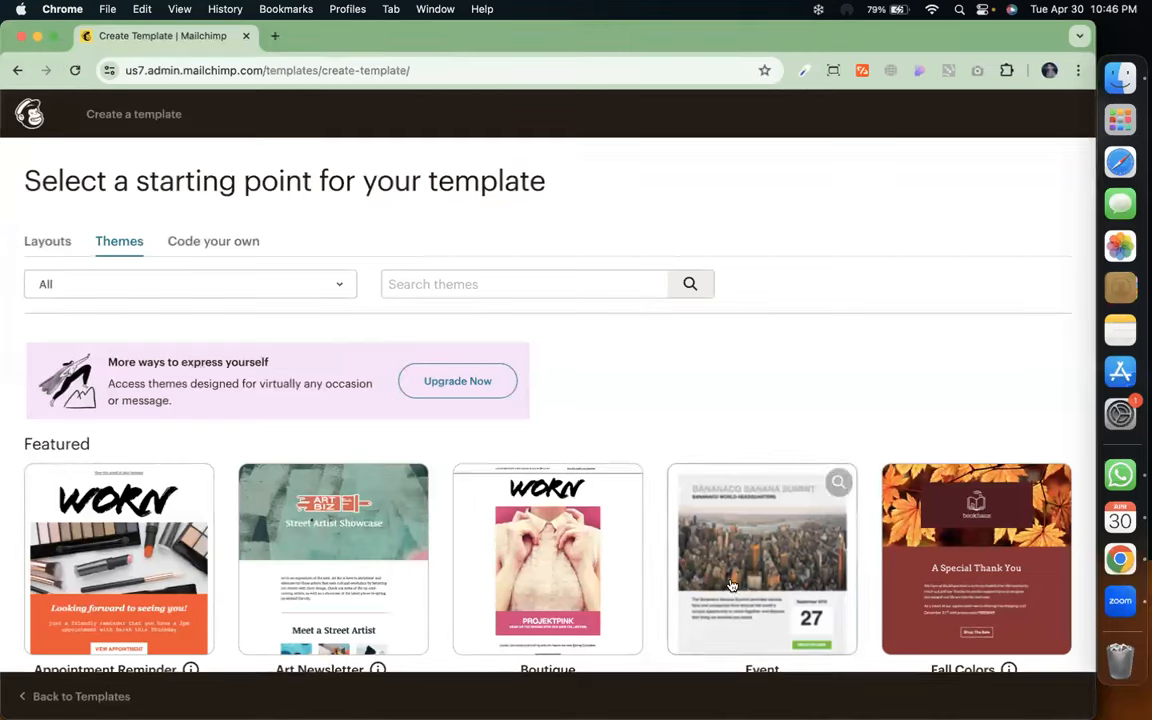
scroll(752, 582, "down", 1)
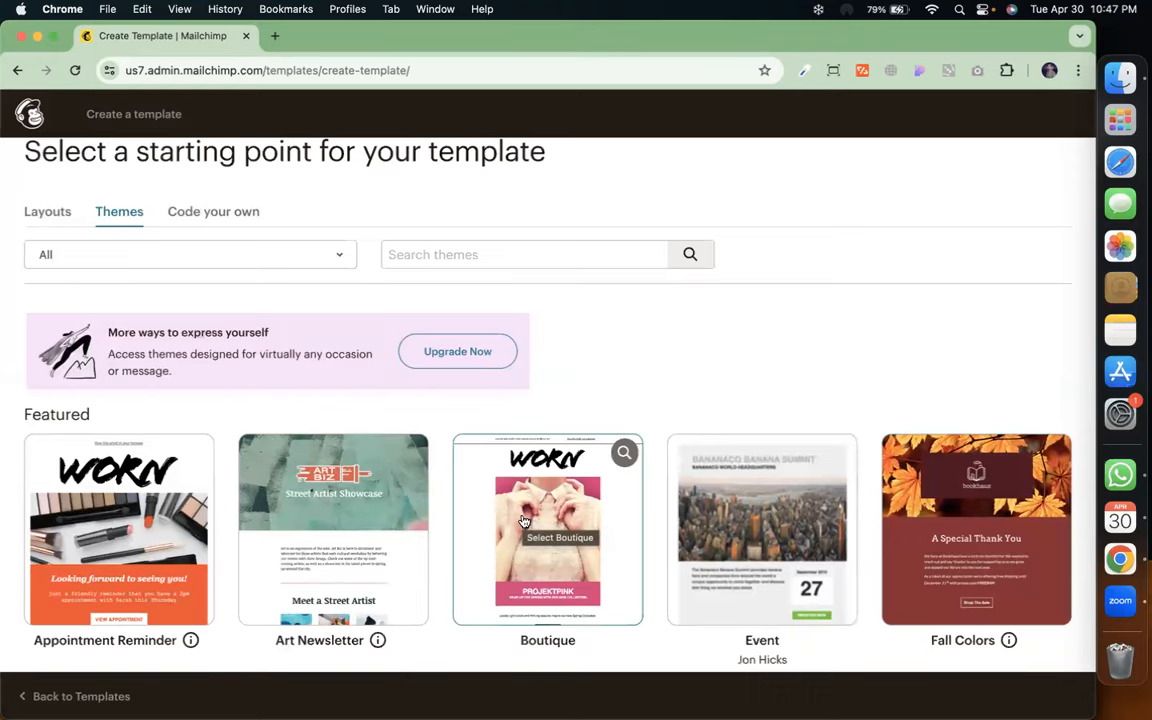
scroll(523, 521, "down", 5)
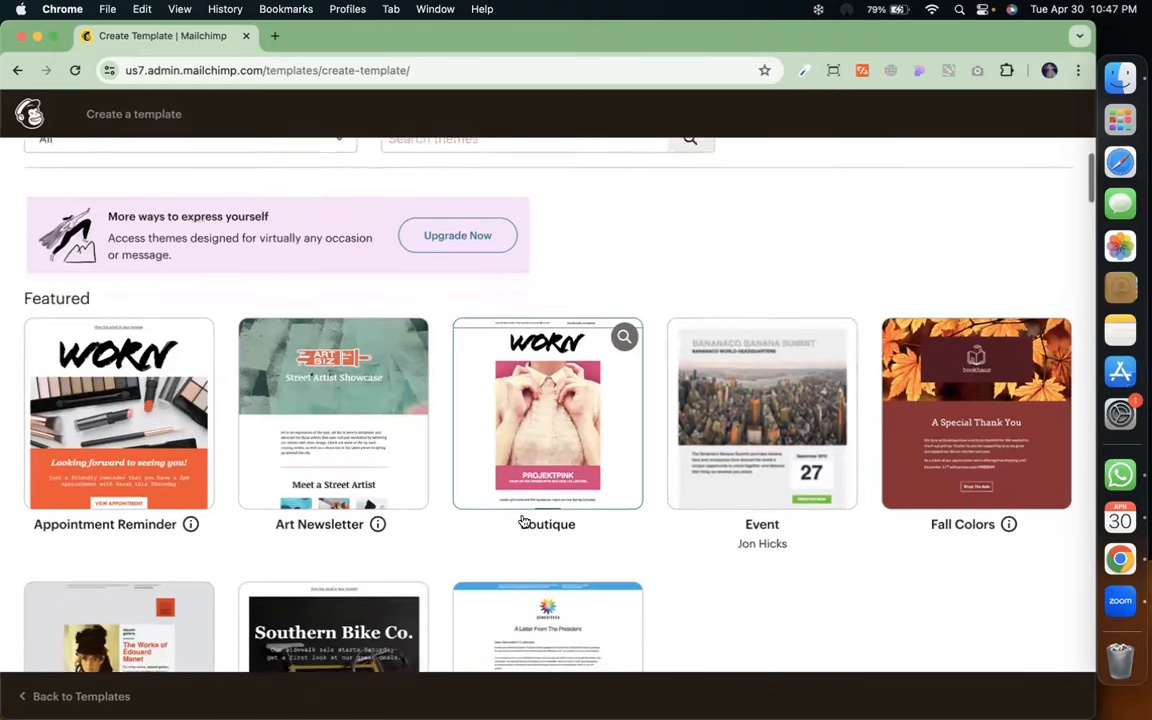
scroll(411, 489, "down", 10)
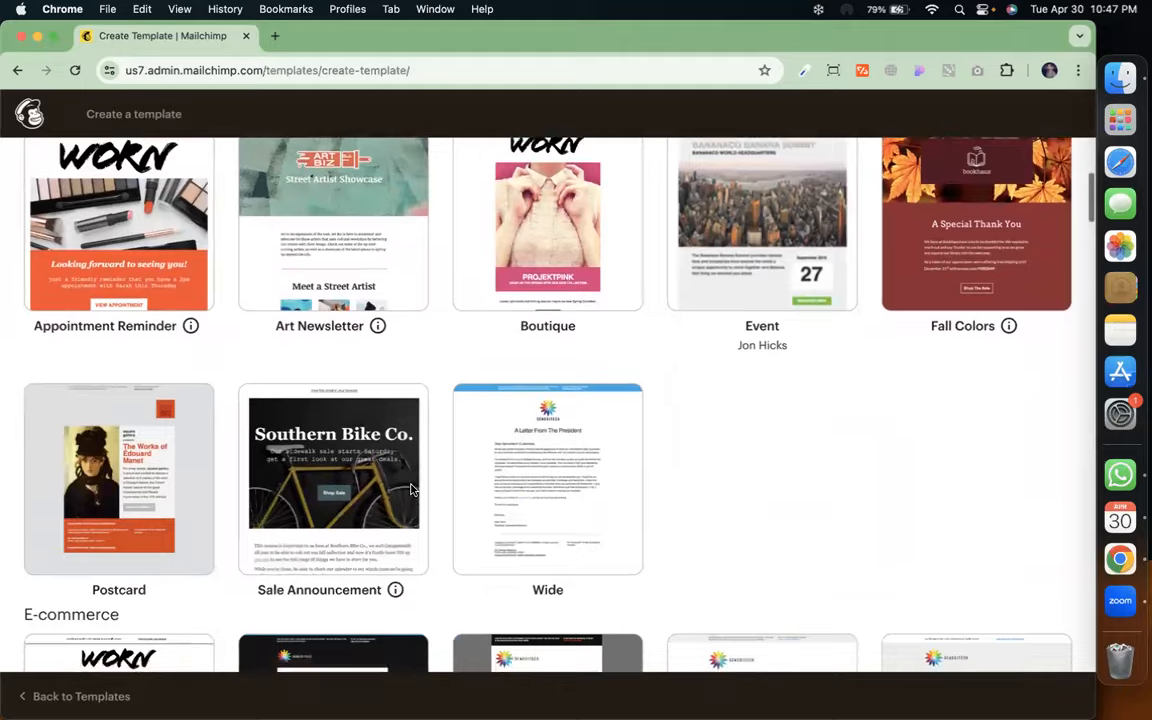
scroll(373, 373, "down", 8)
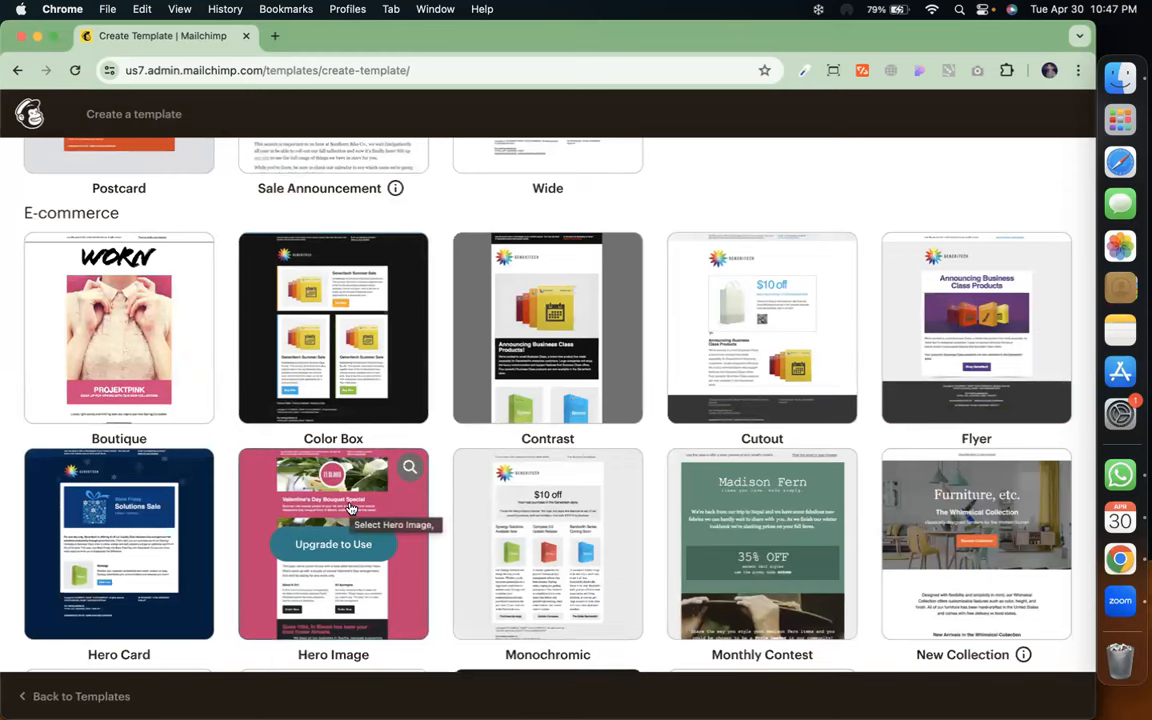
scroll(370, 549, "down", 2)
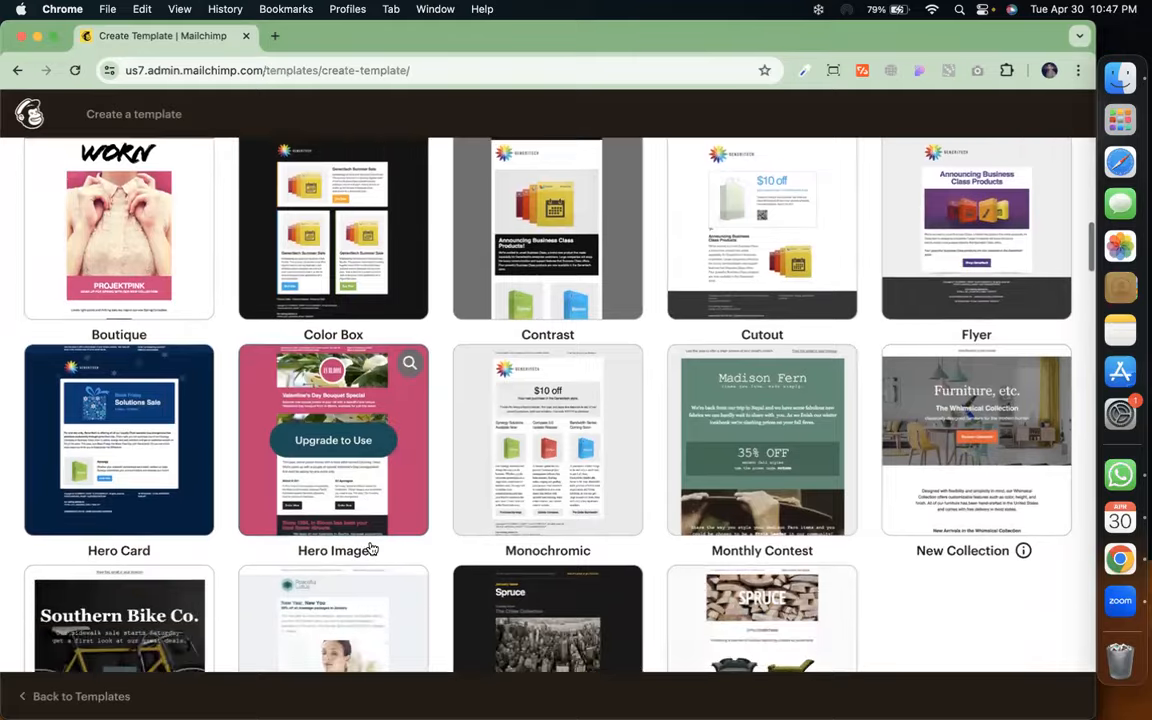
scroll(370, 549, "down", 2)
scroll(370, 549, "down", 5)
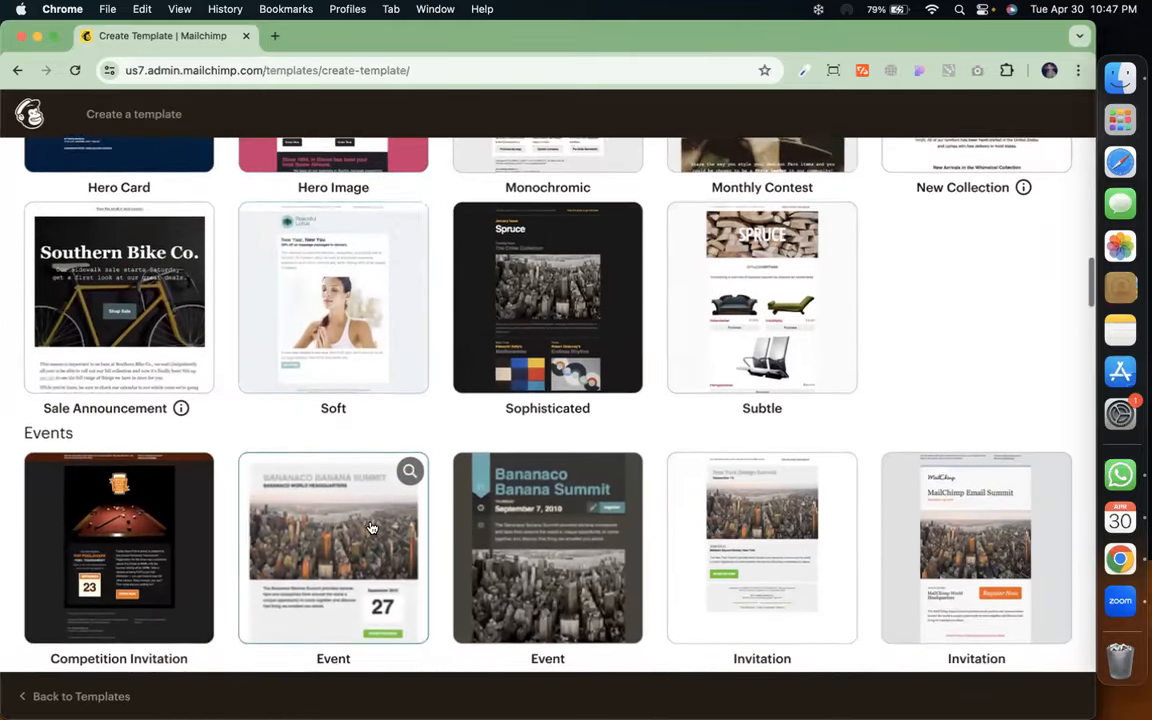
scroll(370, 527, "down", 5)
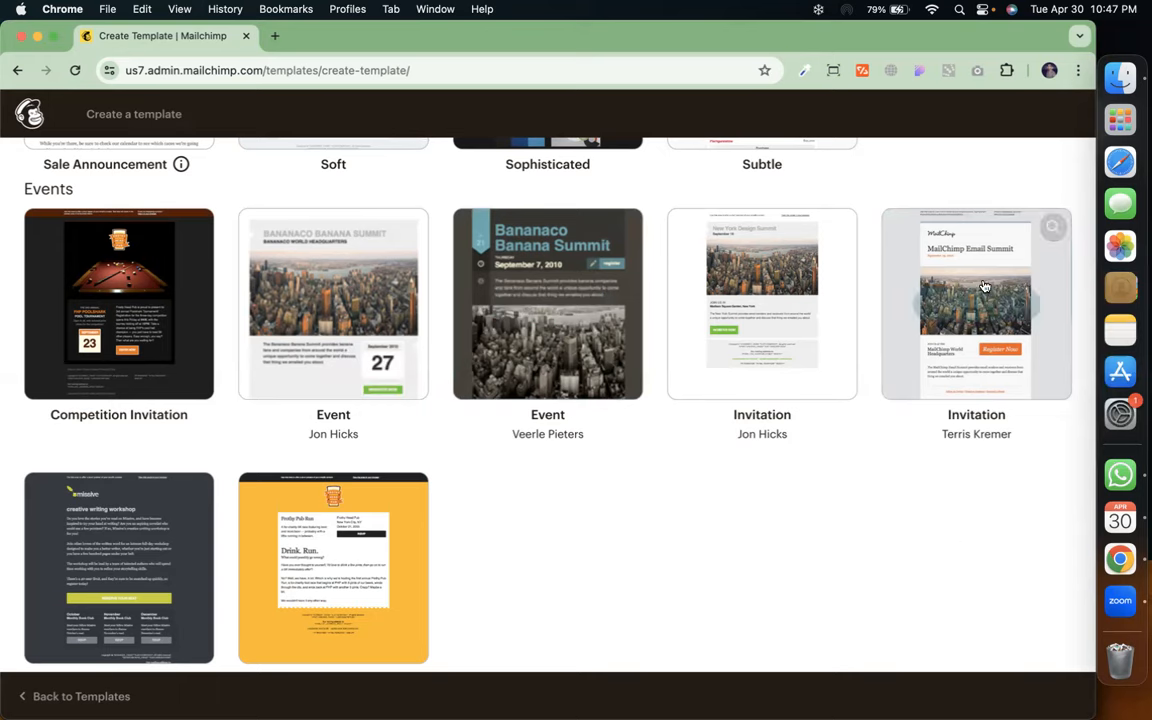
scroll(746, 542, "down", 4)
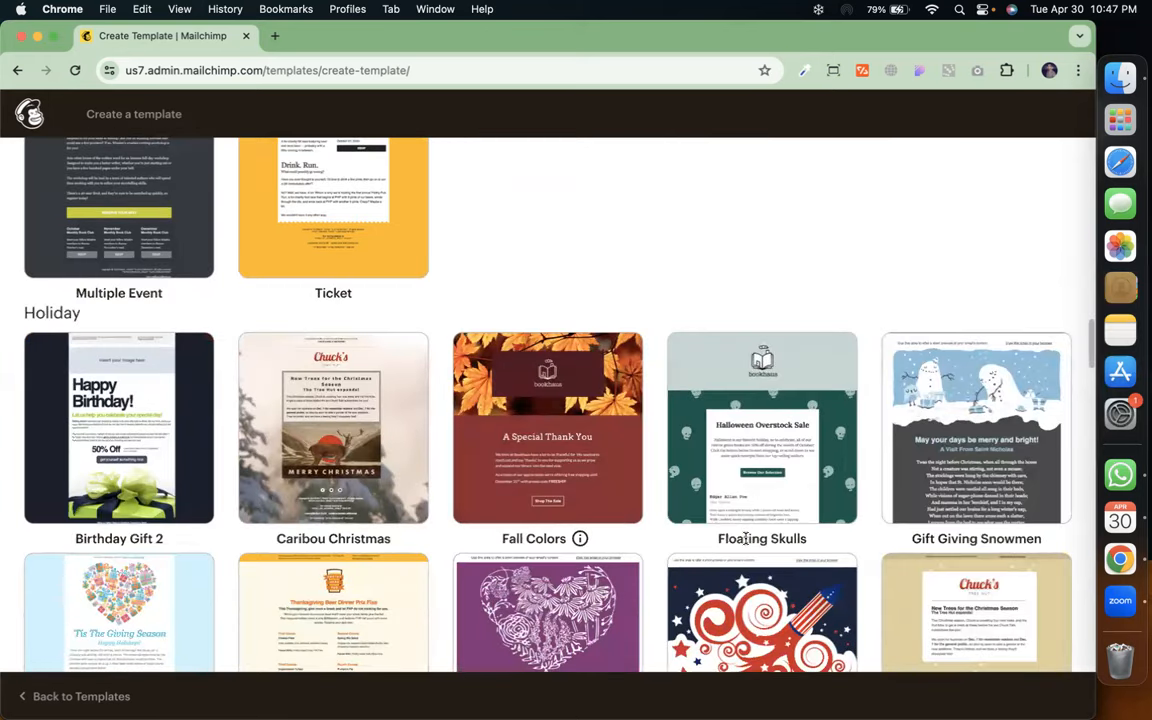
scroll(746, 542, "down", 5)
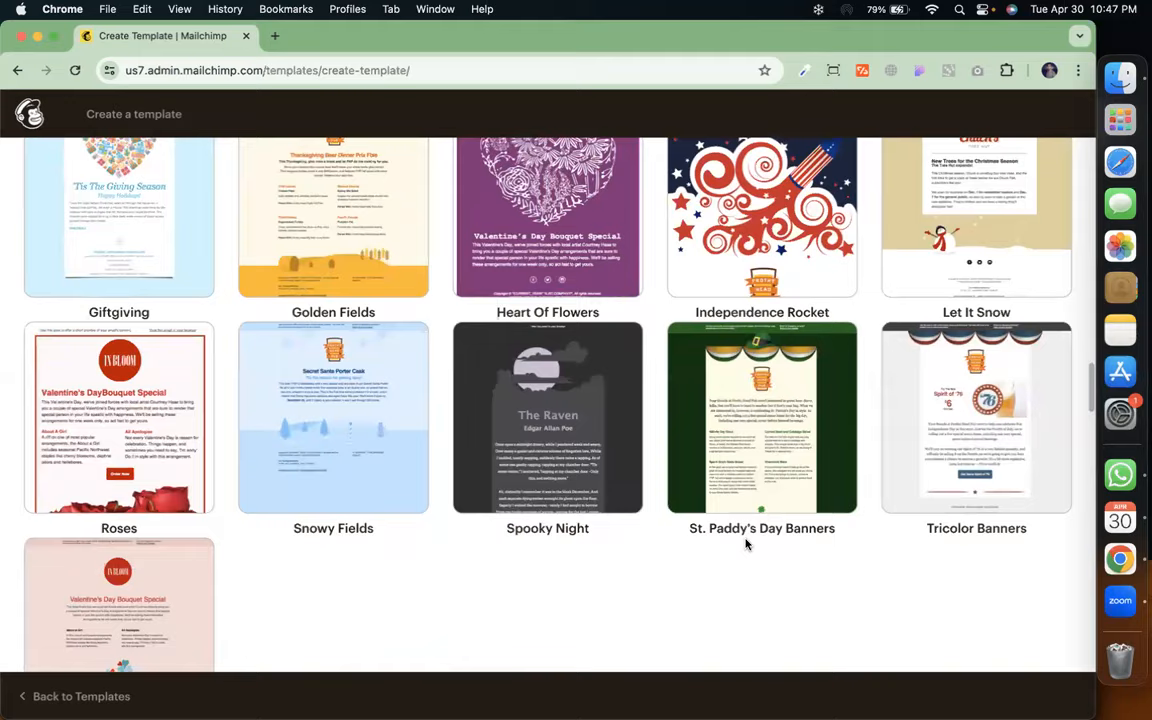
scroll(746, 542, "down", 4)
scroll(746, 542, "down", 3)
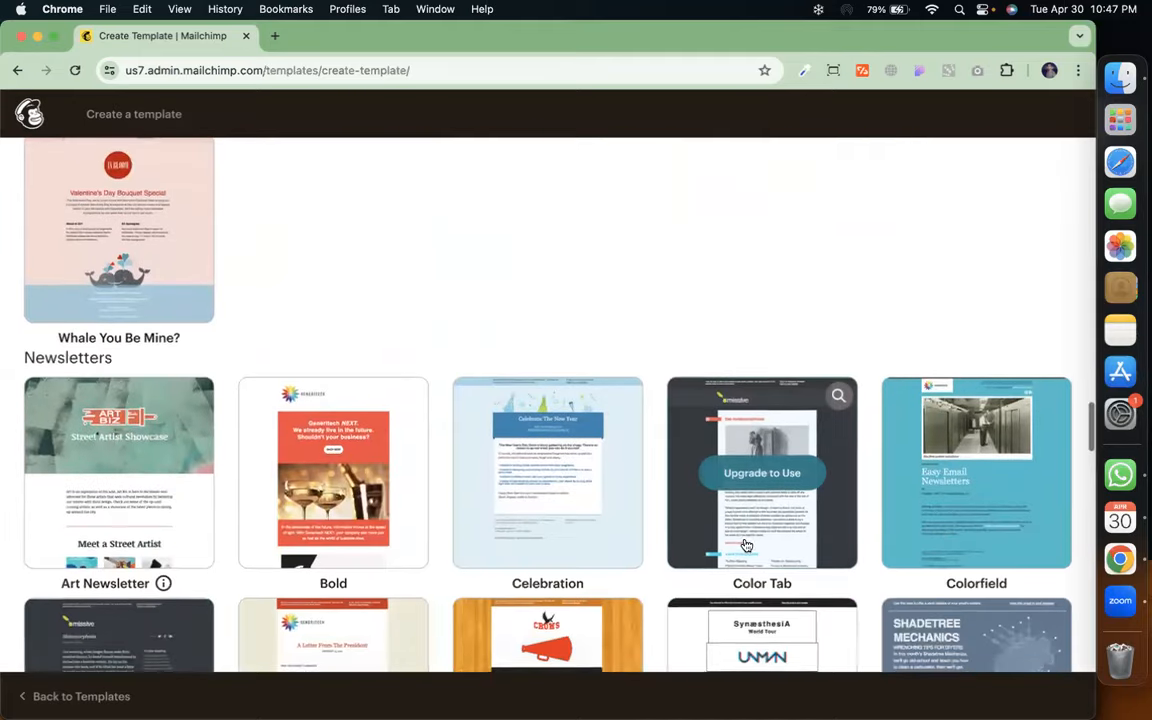
scroll(745, 543, "down", 2)
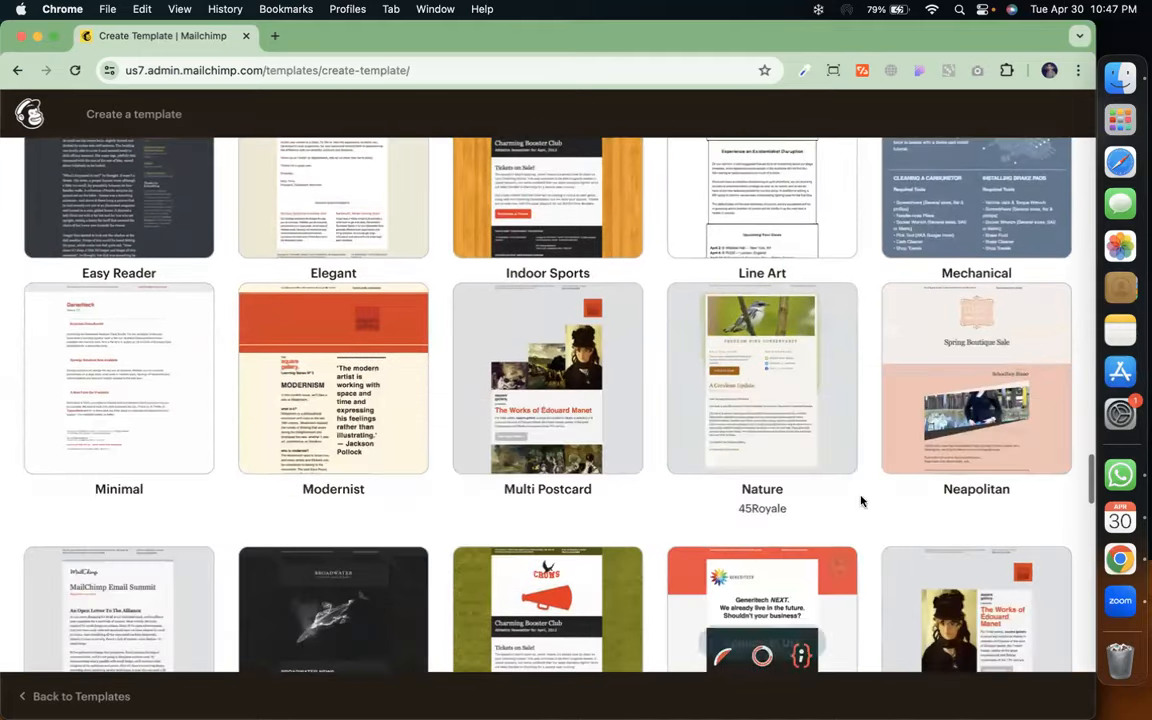
scroll(861, 503, "down", 3)
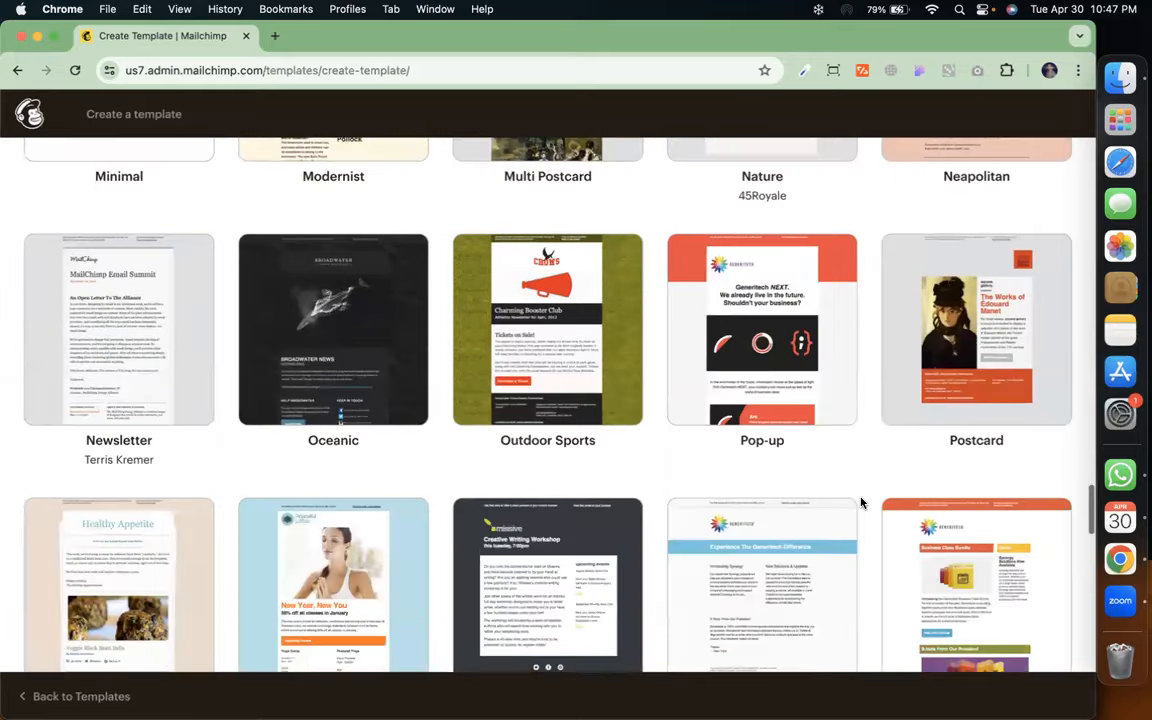
scroll(861, 503, "down", 3)
scroll(861, 503, "down", 10)
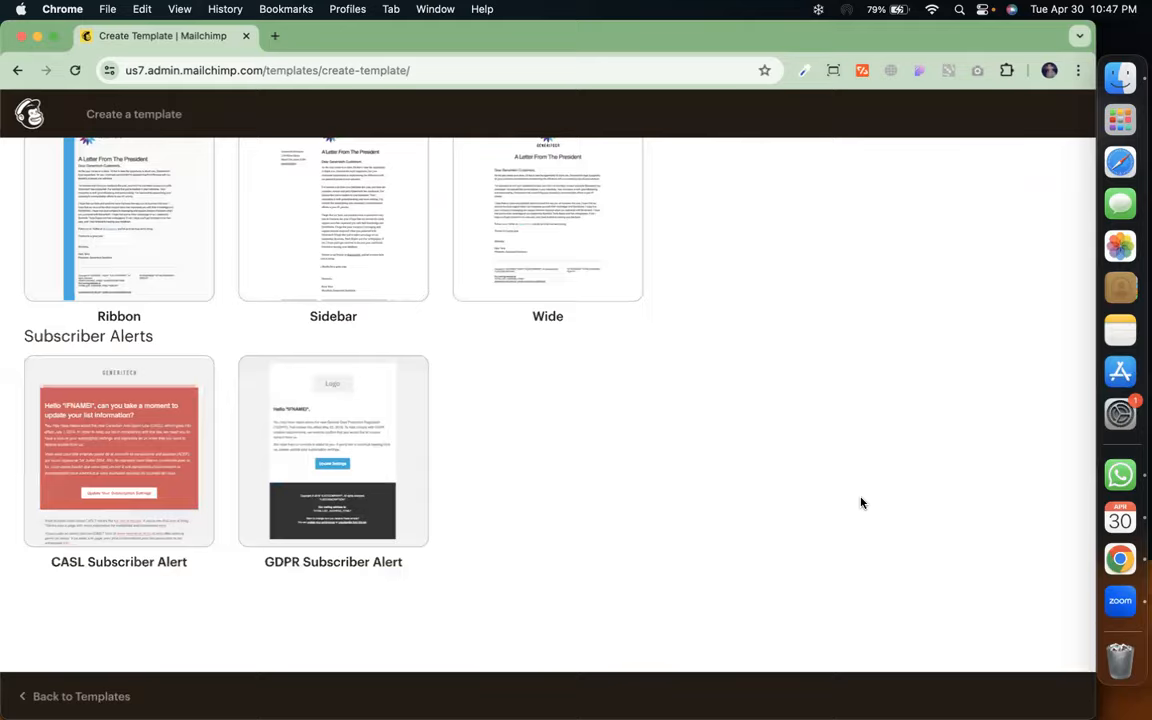
scroll(861, 503, "up", 8)
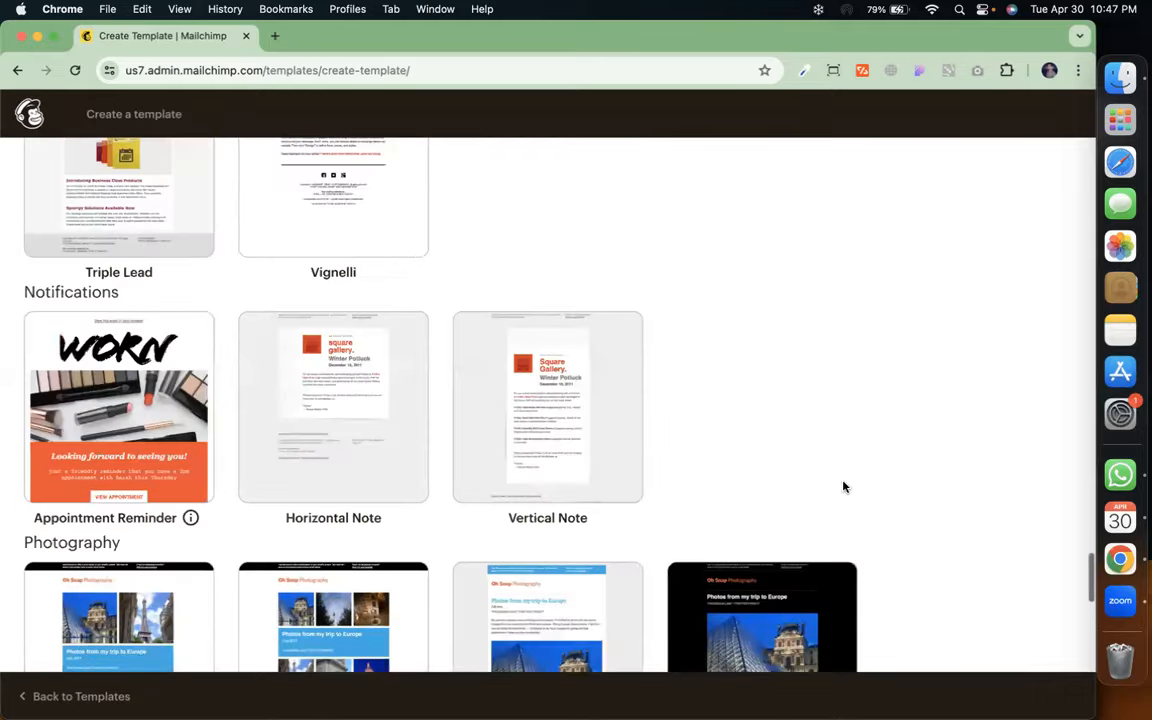
scroll(846, 400, "up", 15)
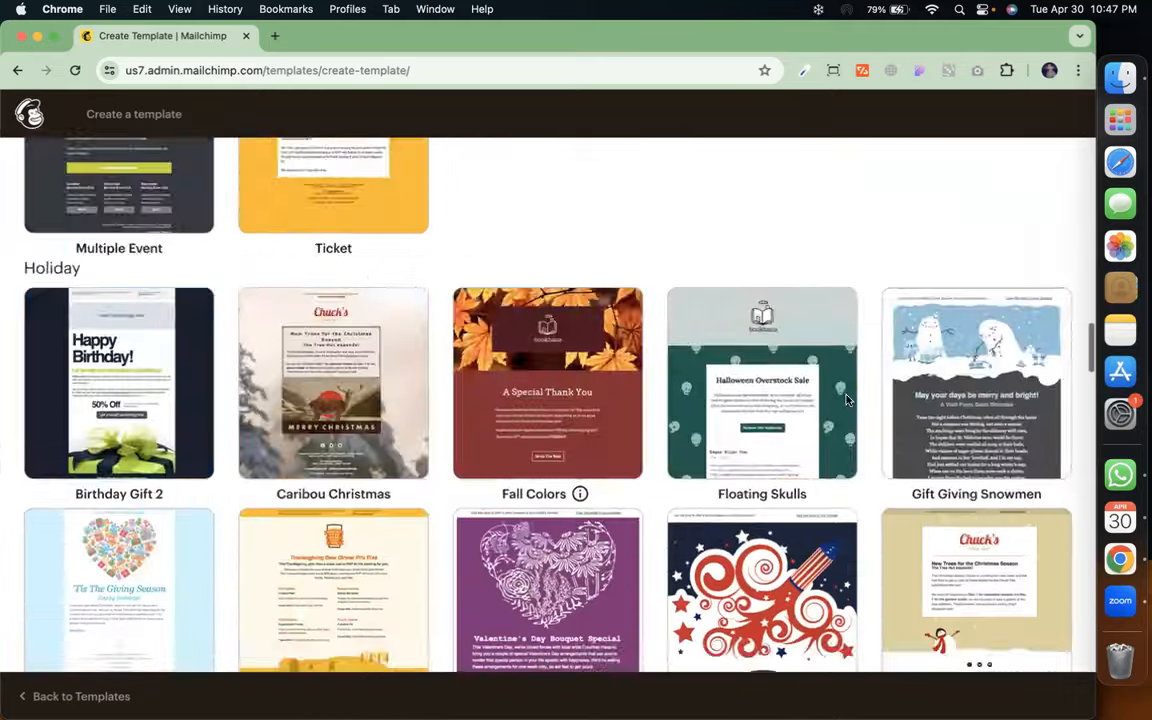
scroll(846, 400, "down", 8)
scroll(846, 400, "up", 5)
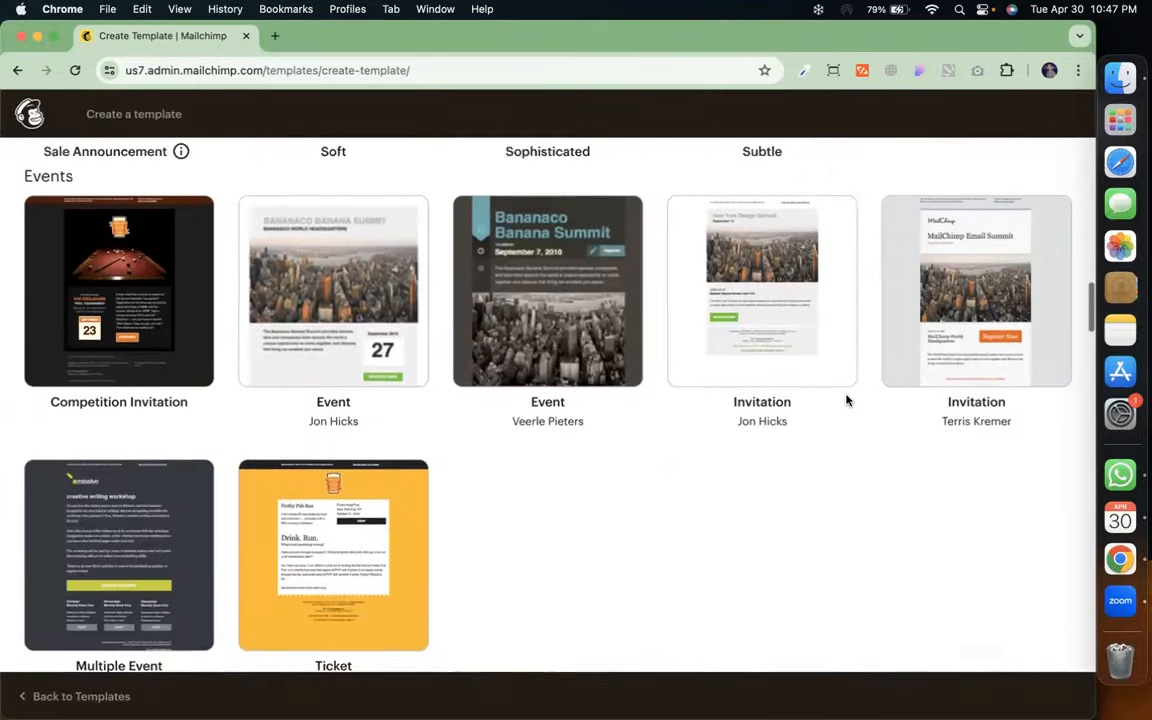
scroll(846, 400, "up", 10)
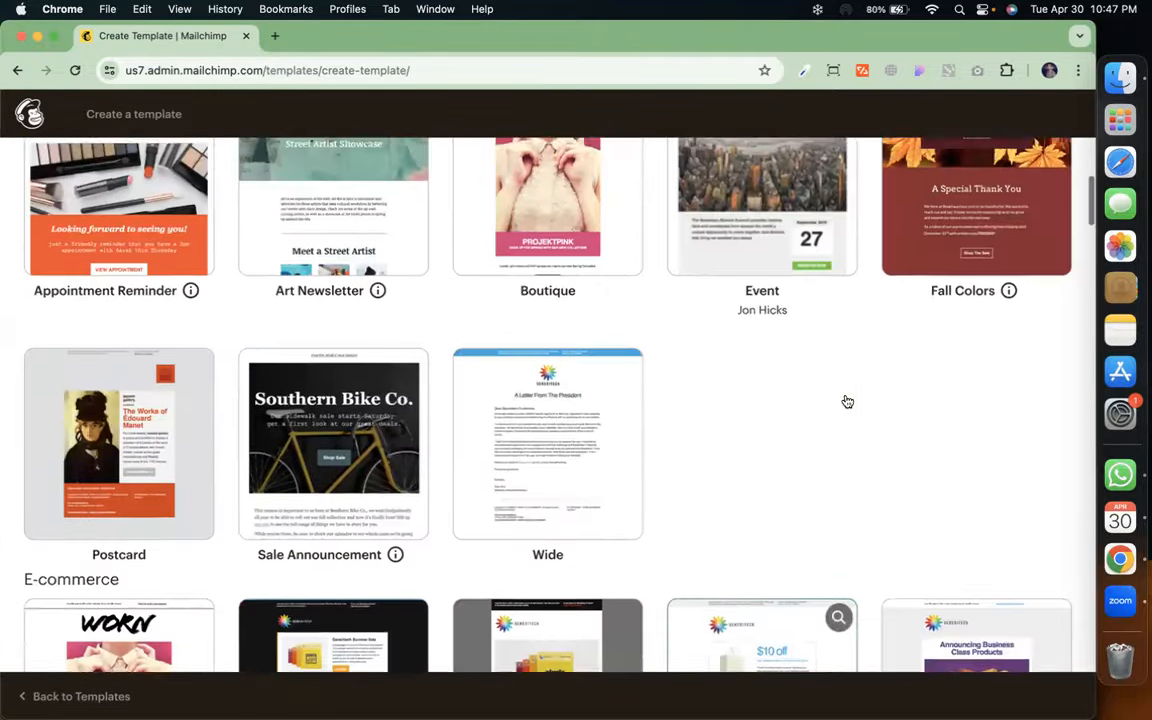
scroll(848, 398, "up", 2)
scroll(848, 398, "down", 5)
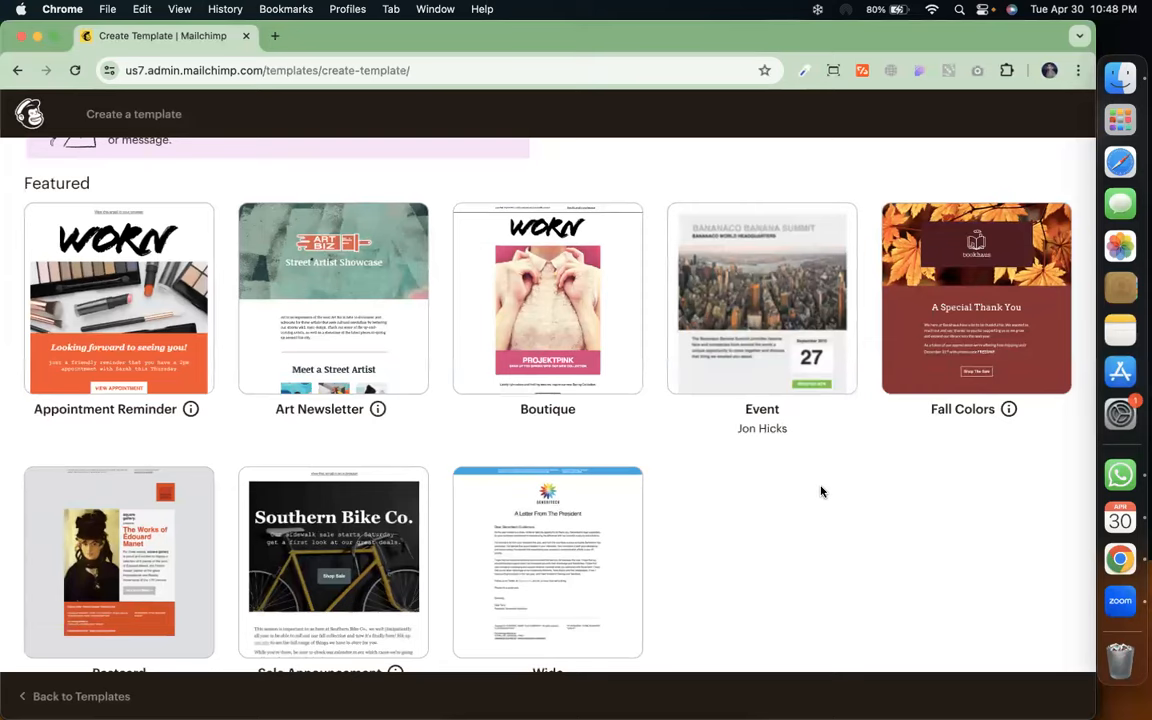
scroll(821, 491, "up", 5)
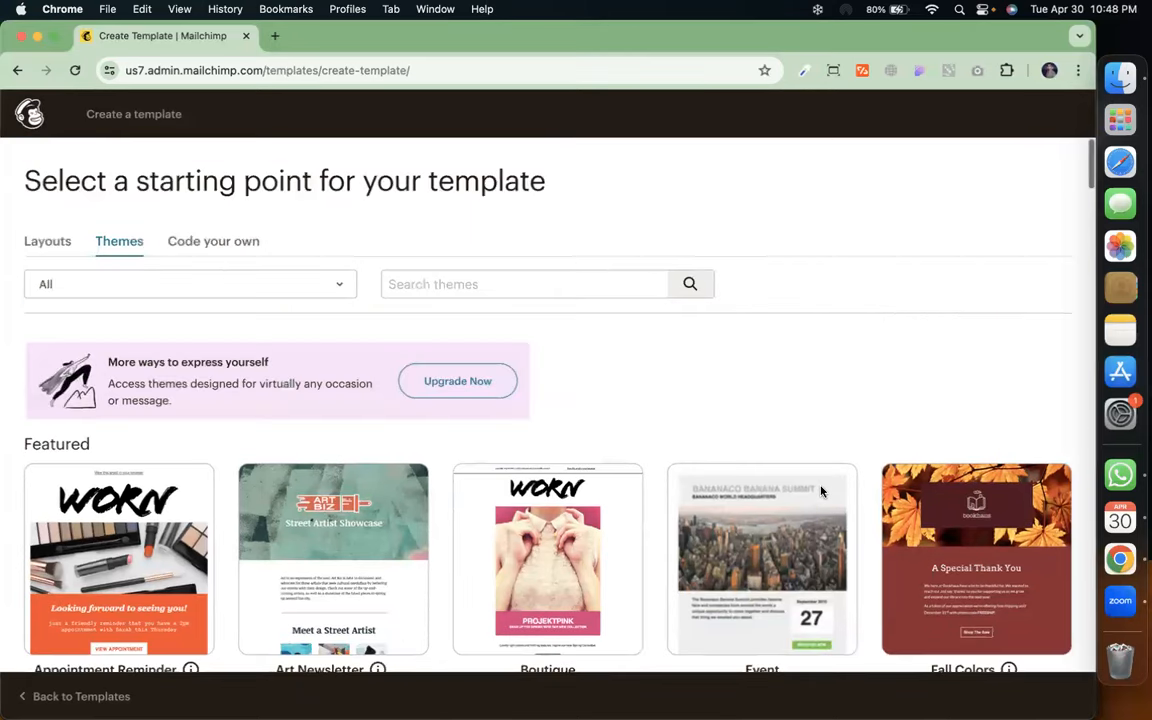
Show the Code your own options: Paste in code, Import HTML and Import zip
left_click(224, 239)
mouse_move(150, 478)
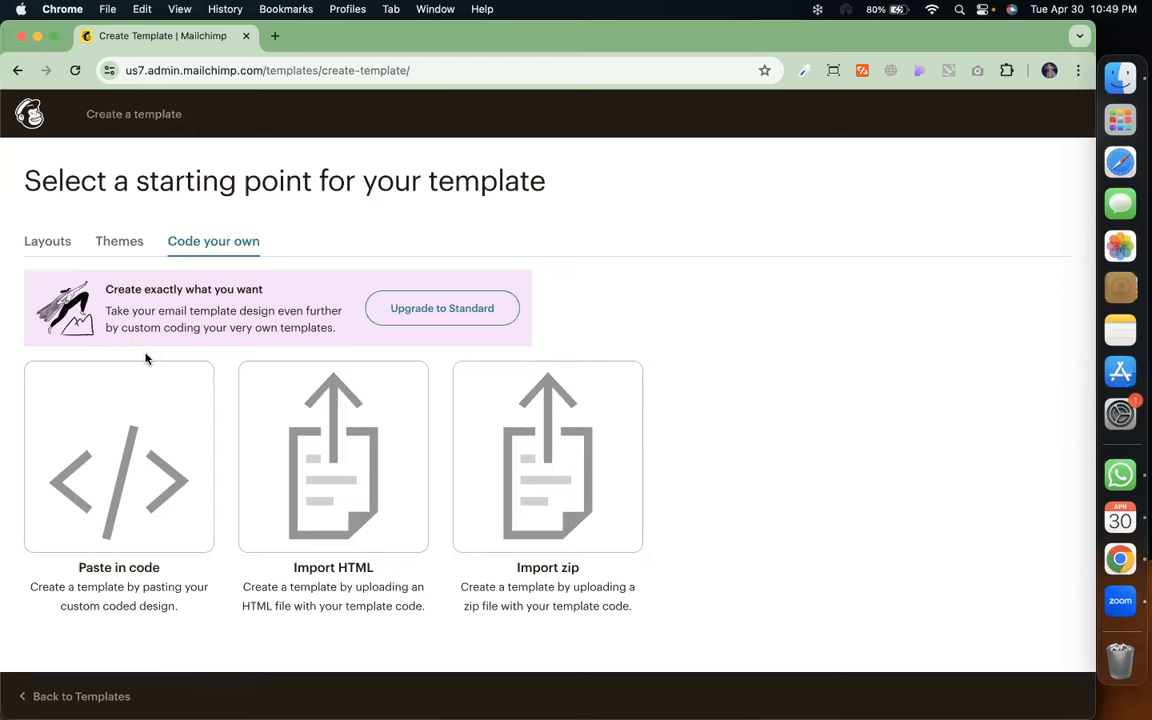
Start an Untitled Template from the Basic '1 Column' layout in the template editor
left_click(42, 248)
scroll(232, 450, "down", 5)
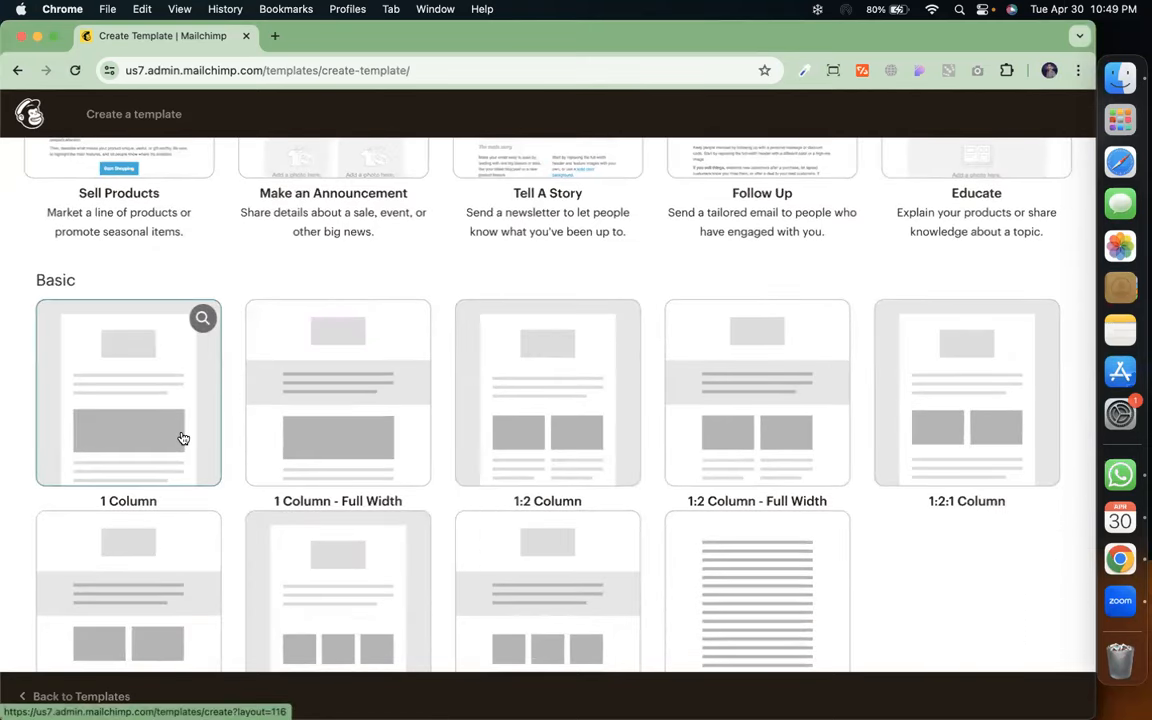
left_click(183, 438)
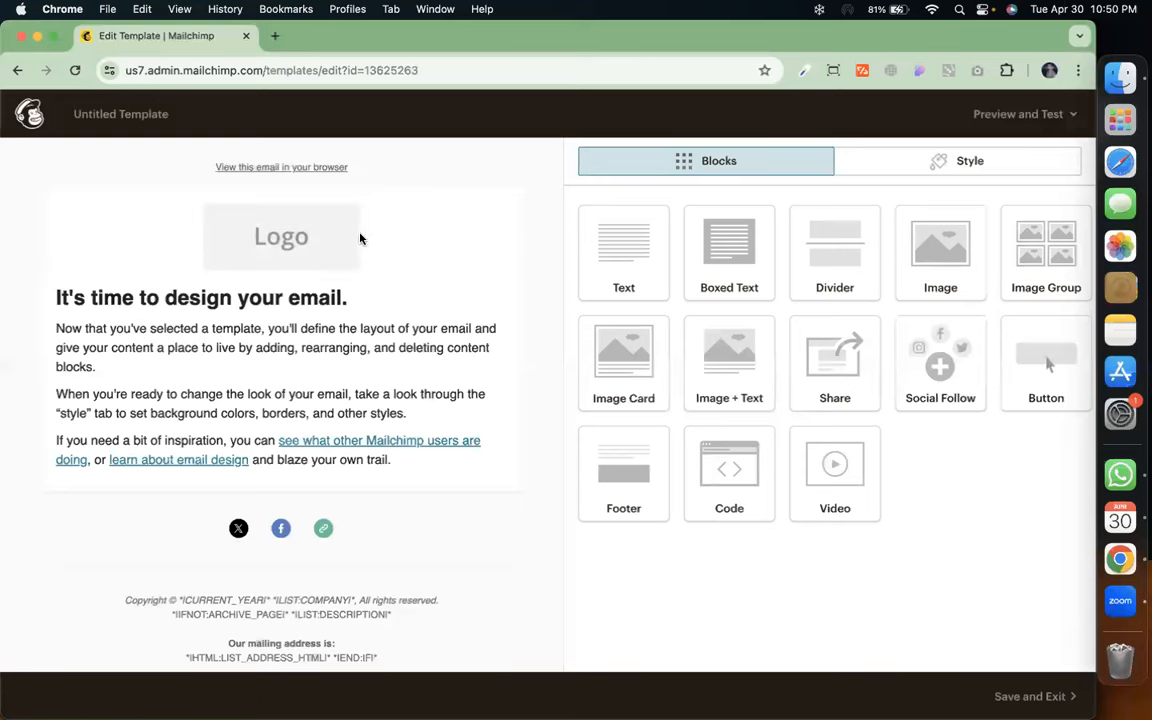
Delete the 'View this email in your browser' block and open the Logo image's settings
mouse_move(358, 231)
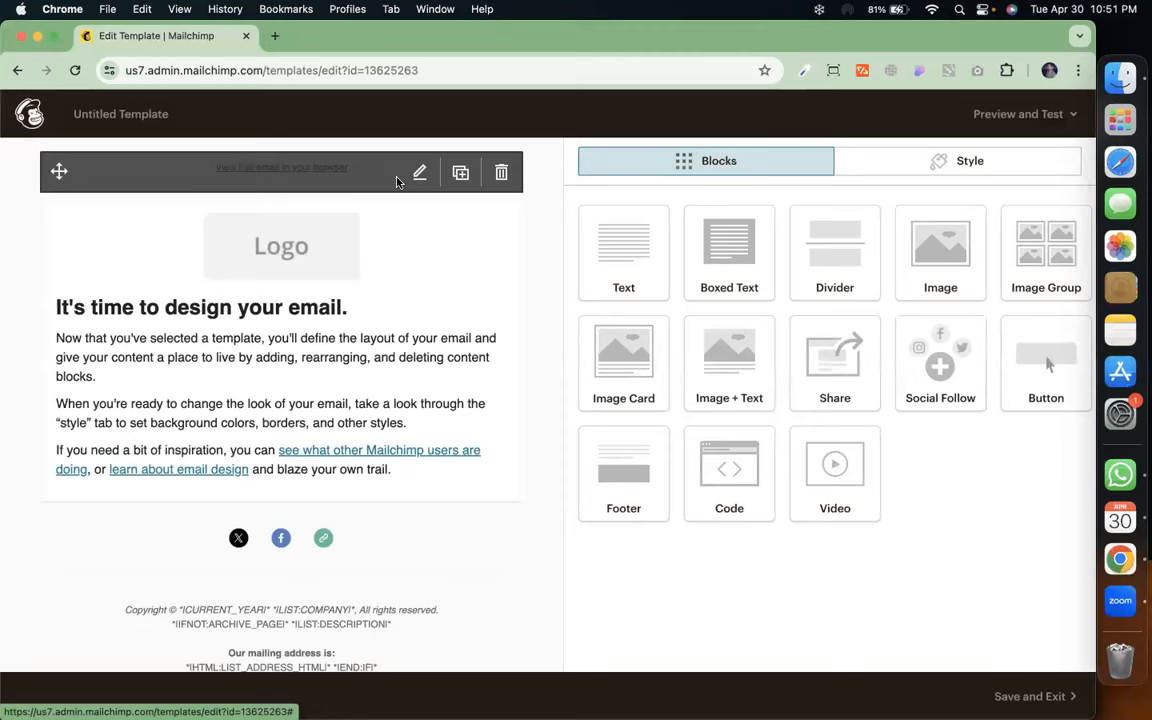
left_click(501, 172)
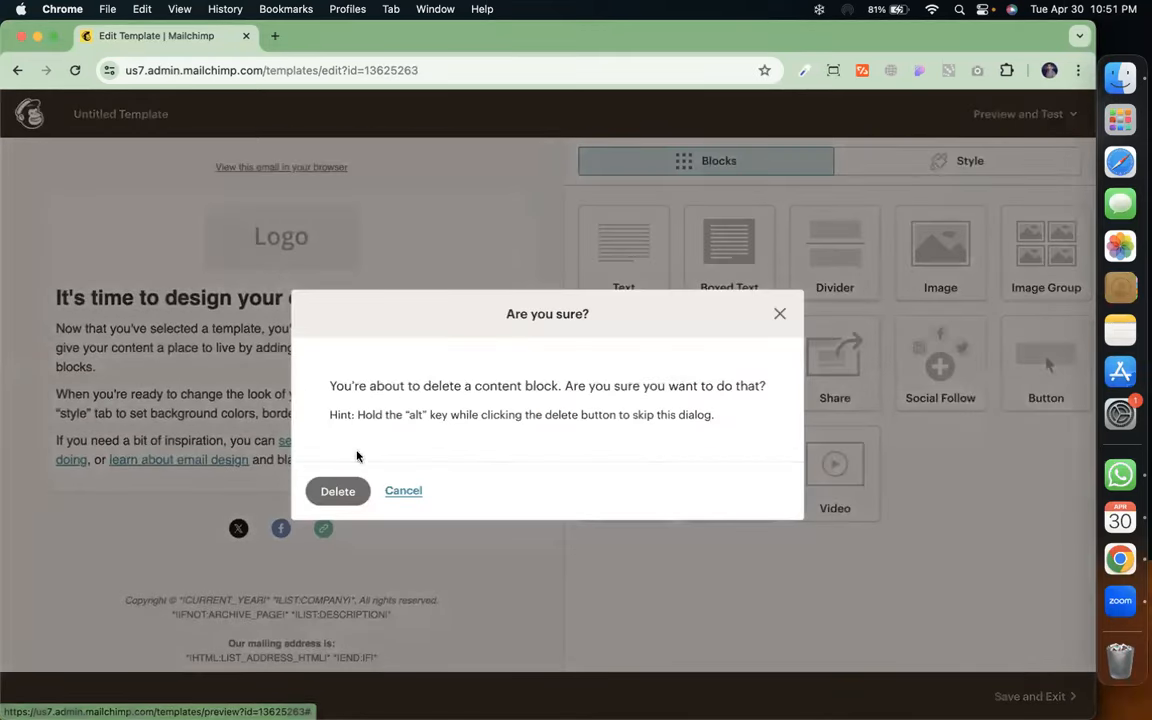
left_click(338, 491)
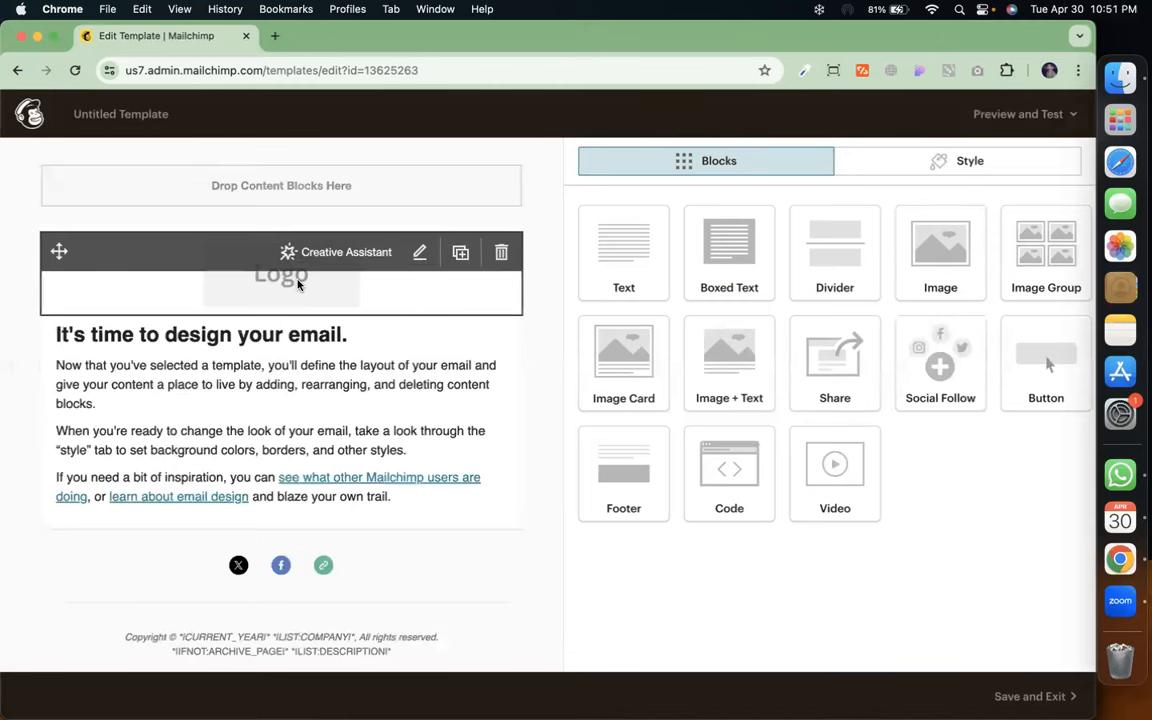
left_click(420, 253)
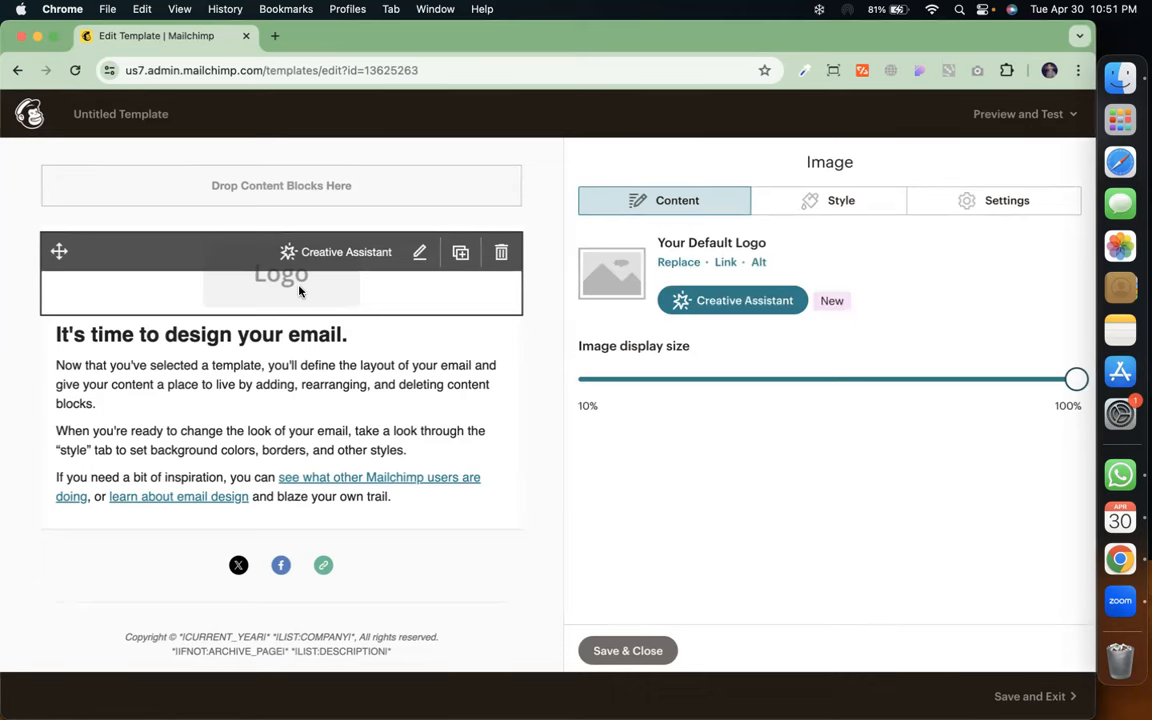
Replace the default logo with the uploaded cm logo image from Content studio
left_click(681, 263)
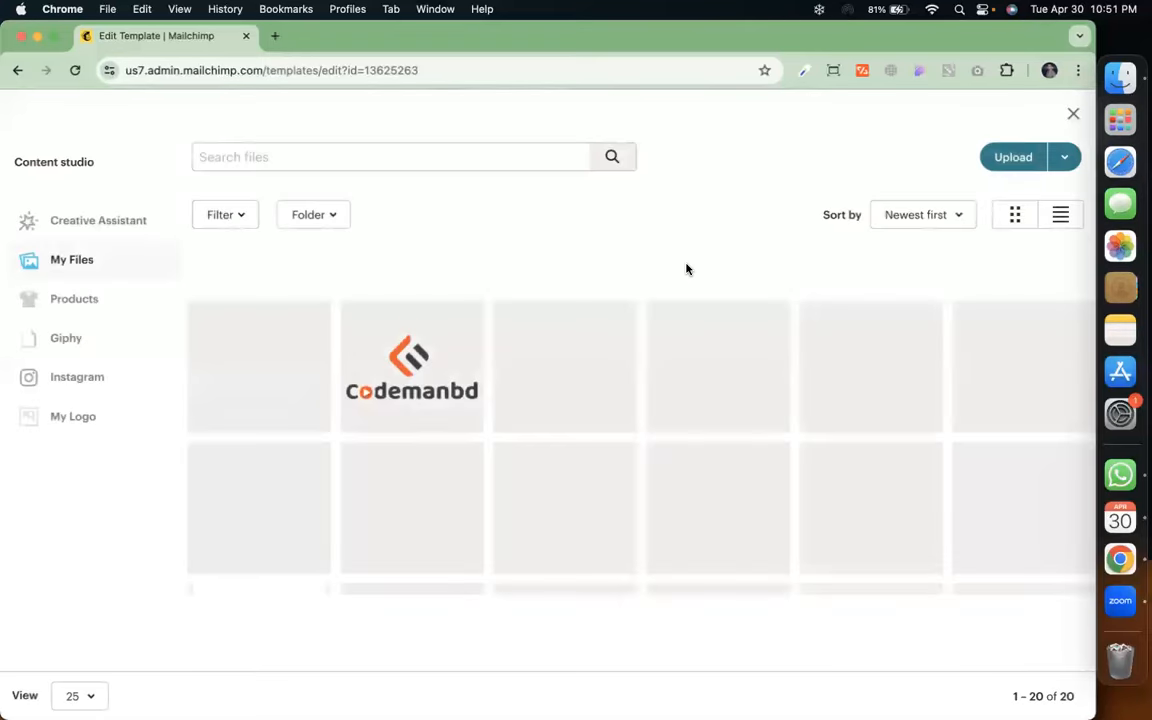
left_click(1003, 157)
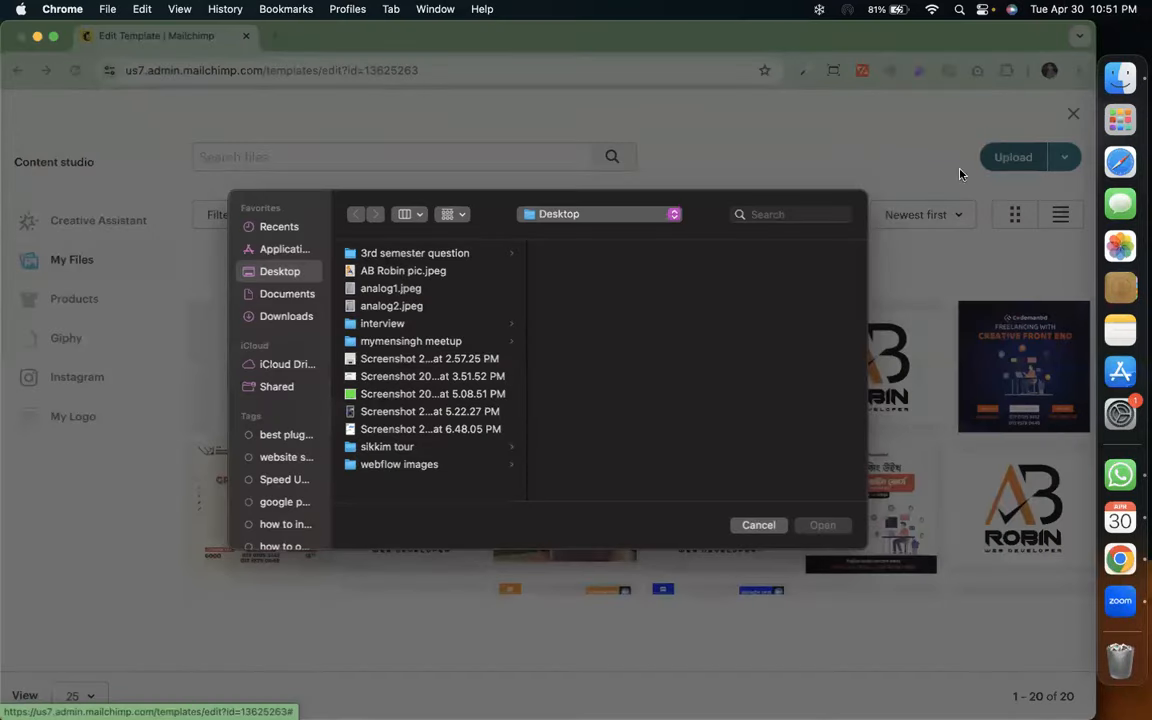
left_click(762, 525)
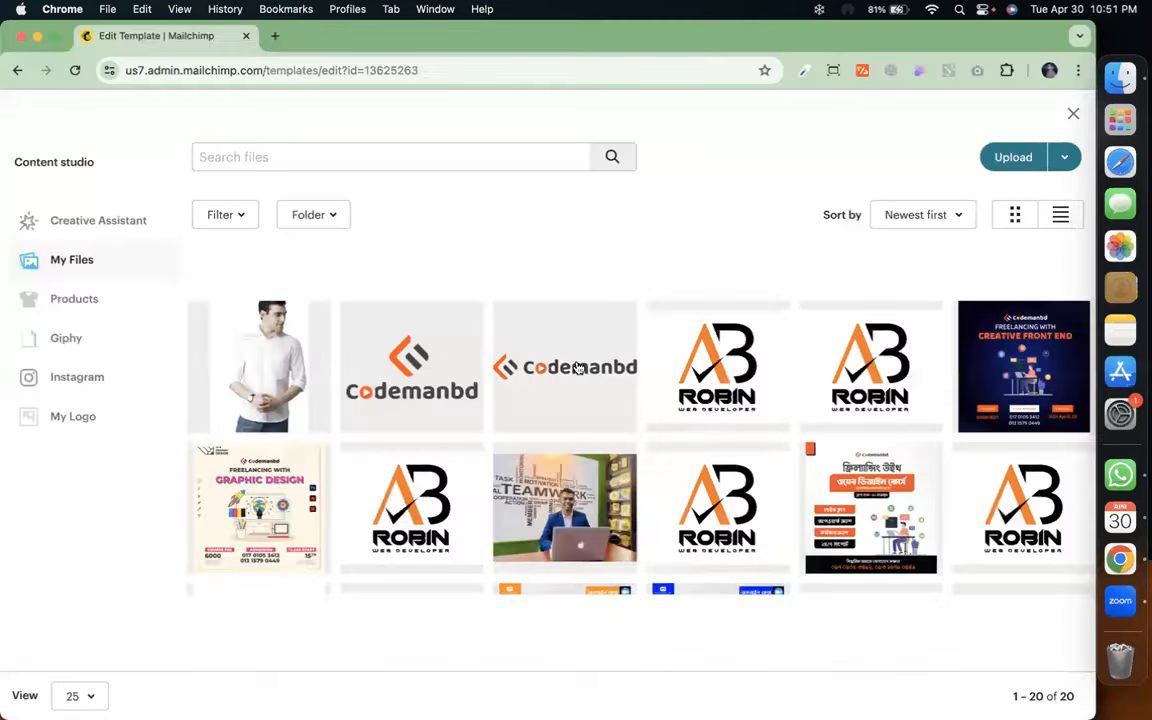
scroll(768, 514, "down", 5)
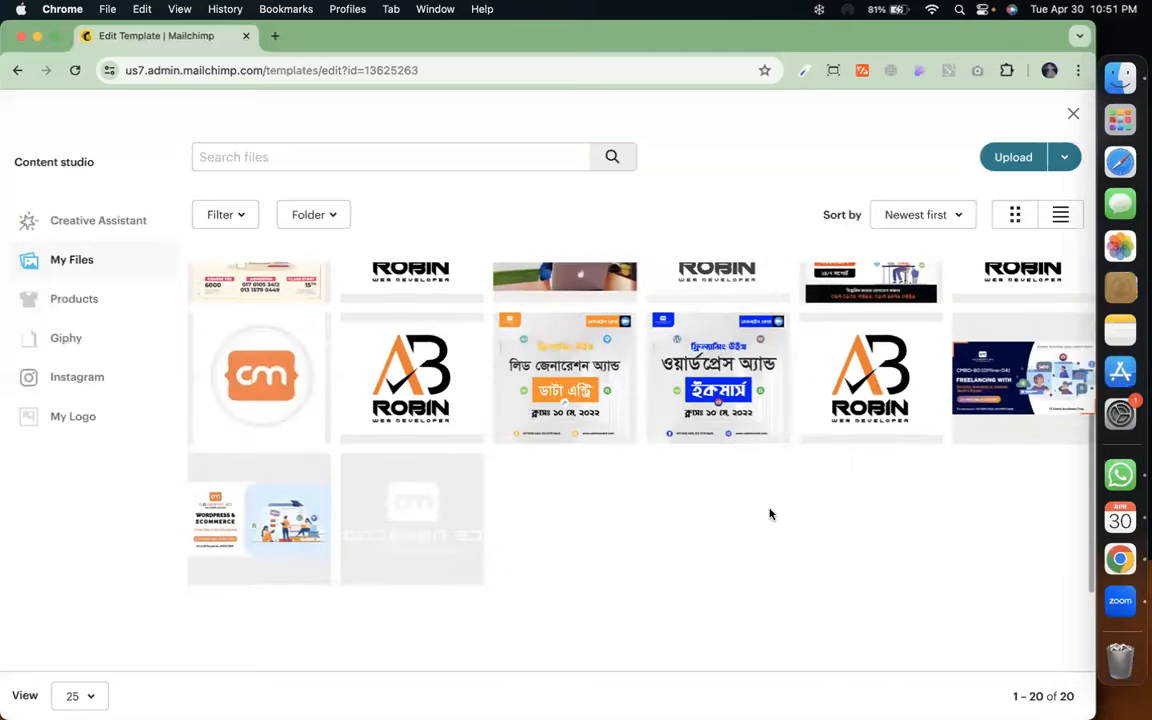
left_click(279, 388)
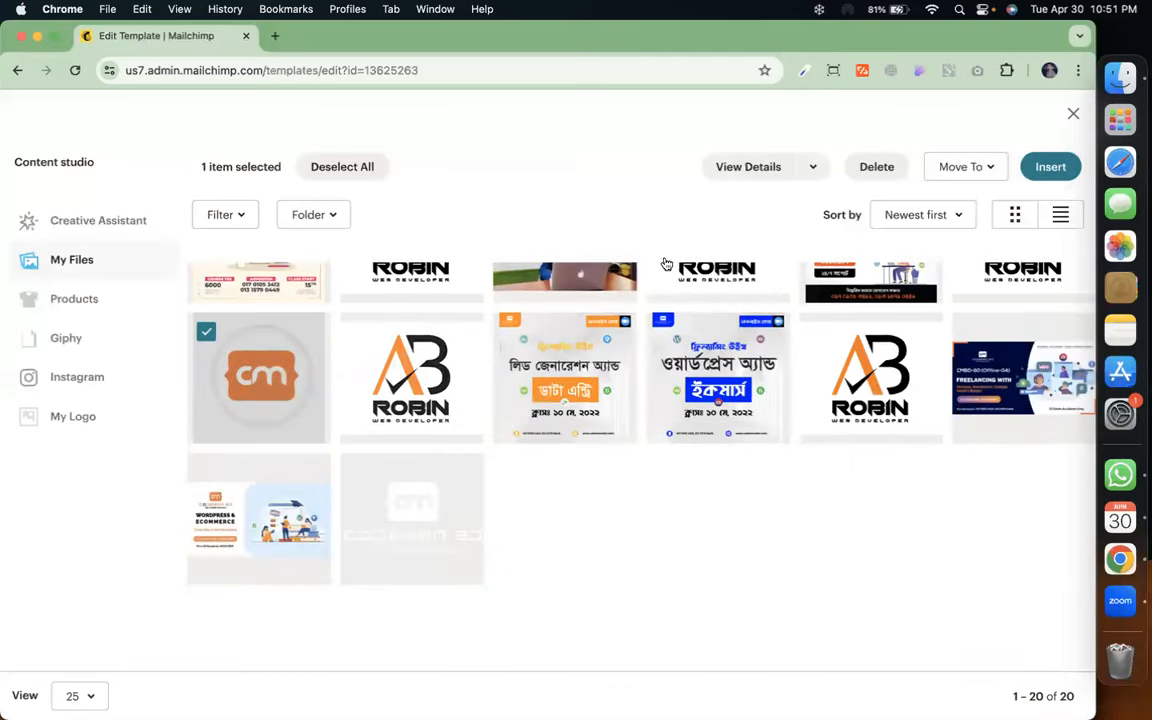
left_click(1046, 168)
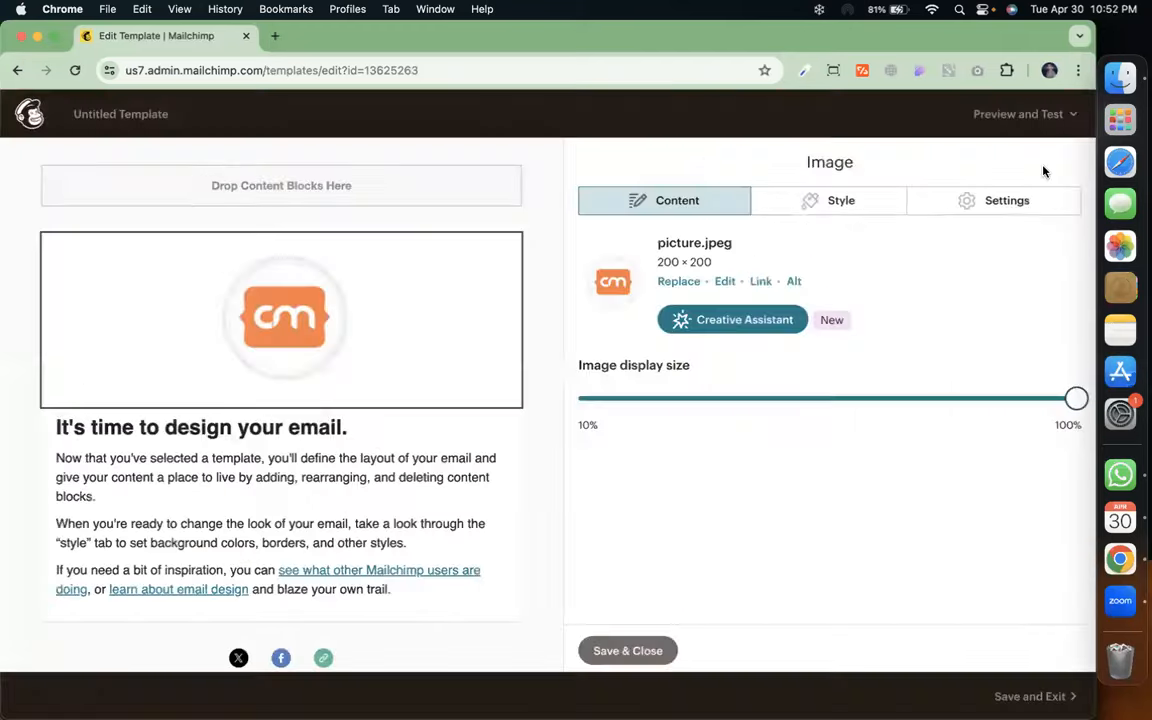
Shrink the logo to about 65% display size and bring up its link settings
mouse_move(429, 361)
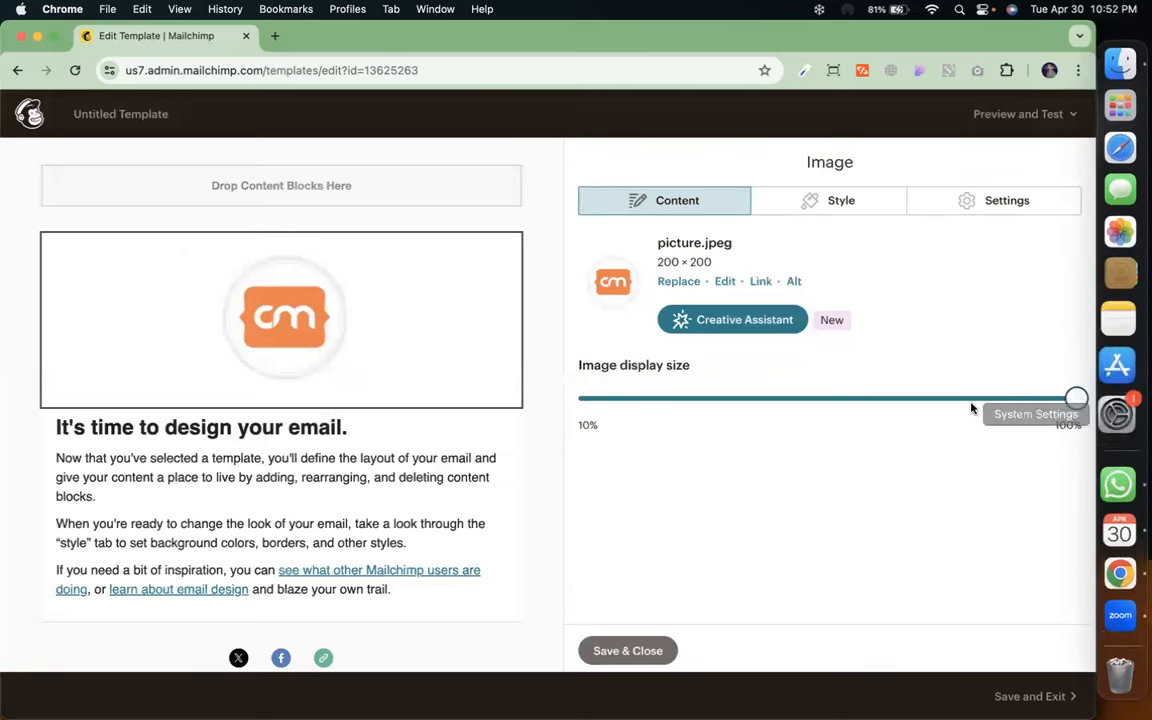
left_click_drag(1076, 399, 889, 404)
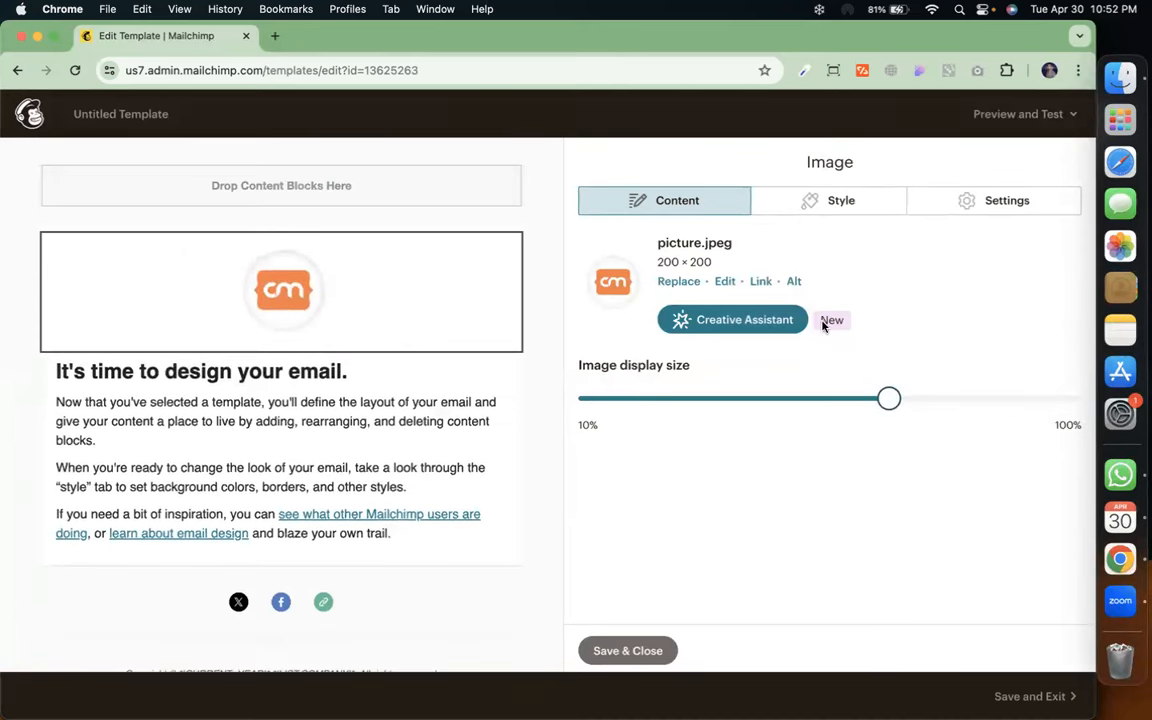
left_click(759, 283)
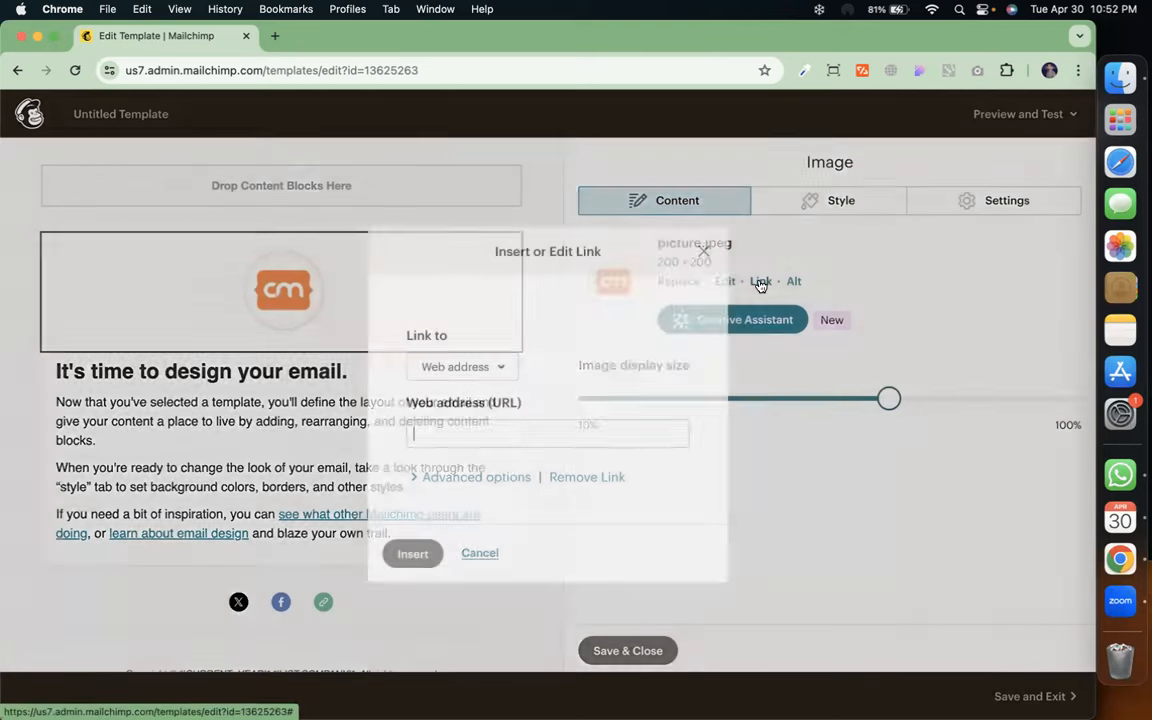
Copy the codemanbd.com address from a new browser tab
left_click(275, 37)
type("co")
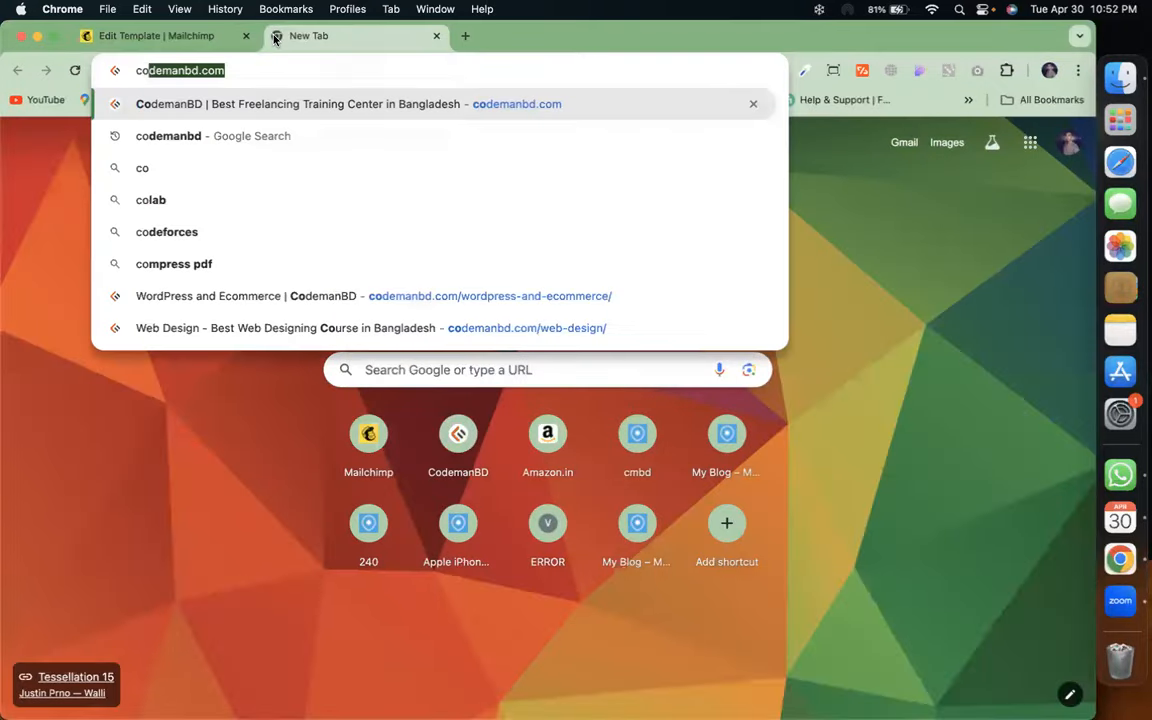
key("Return")
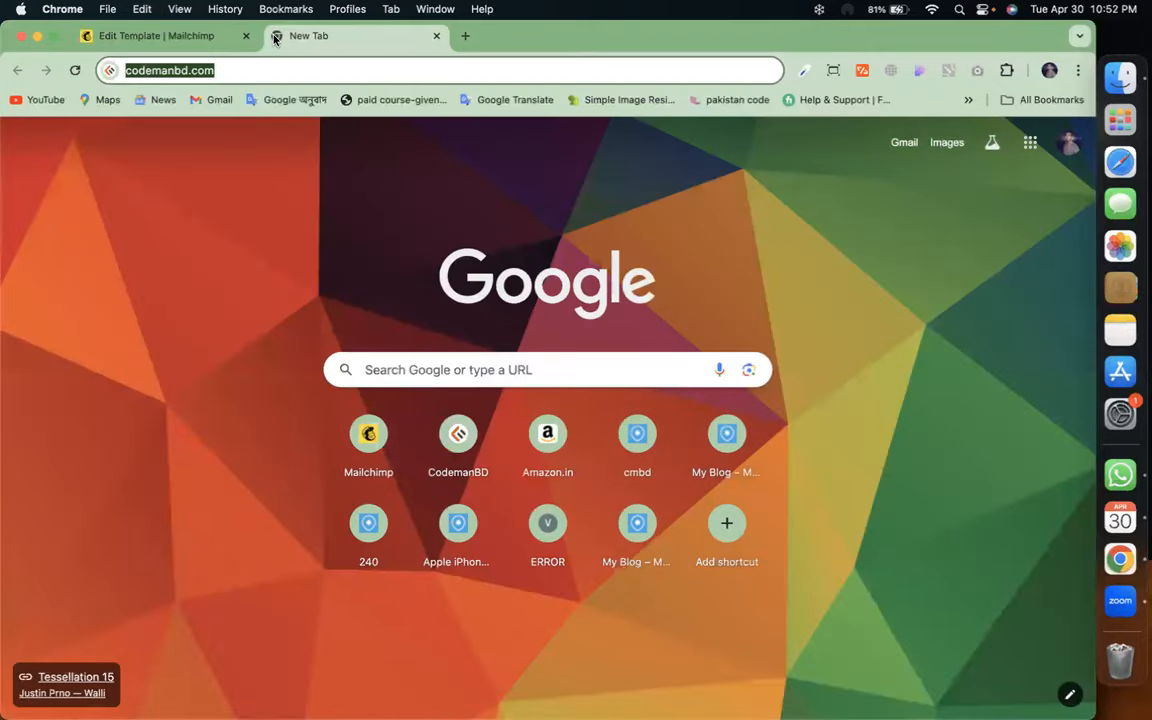
left_click(313, 77)
key("super+c")
left_click(168, 37)
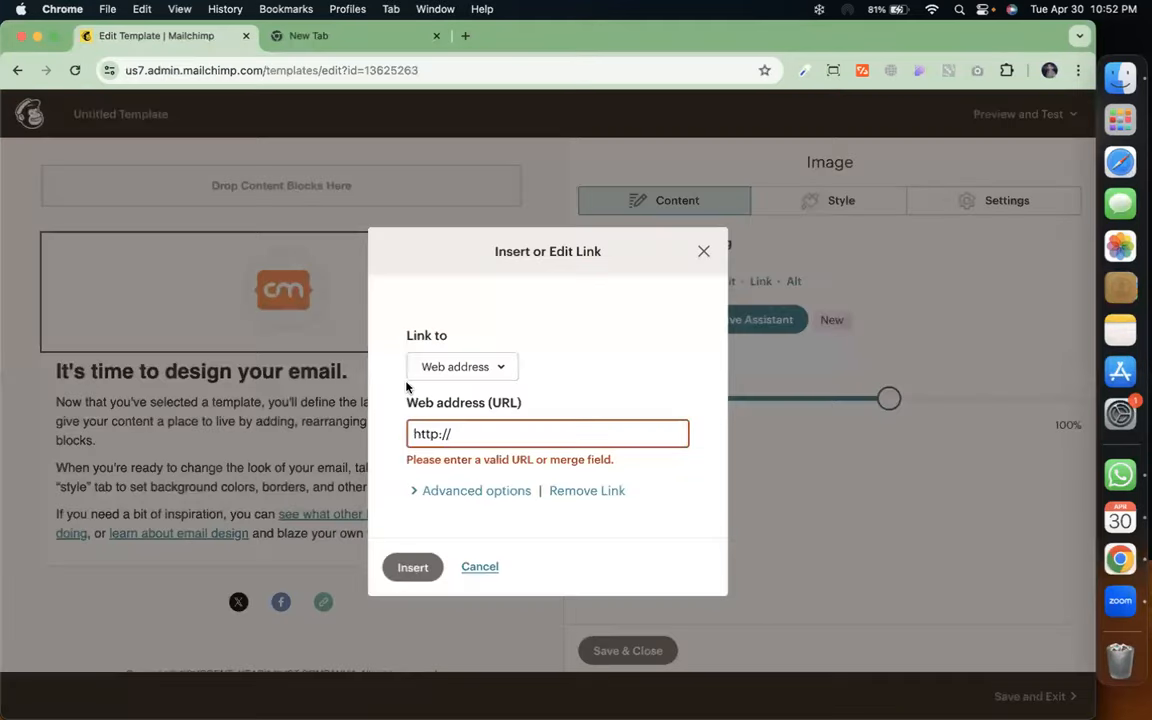
key("super+v")
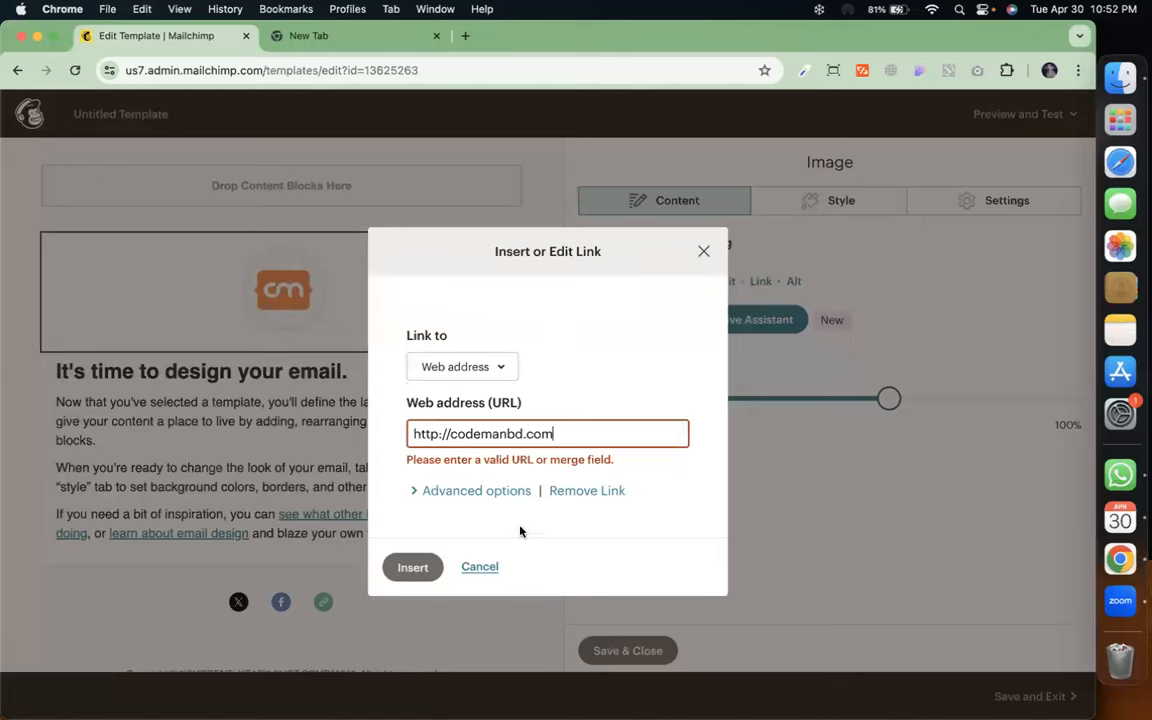
left_click(488, 499)
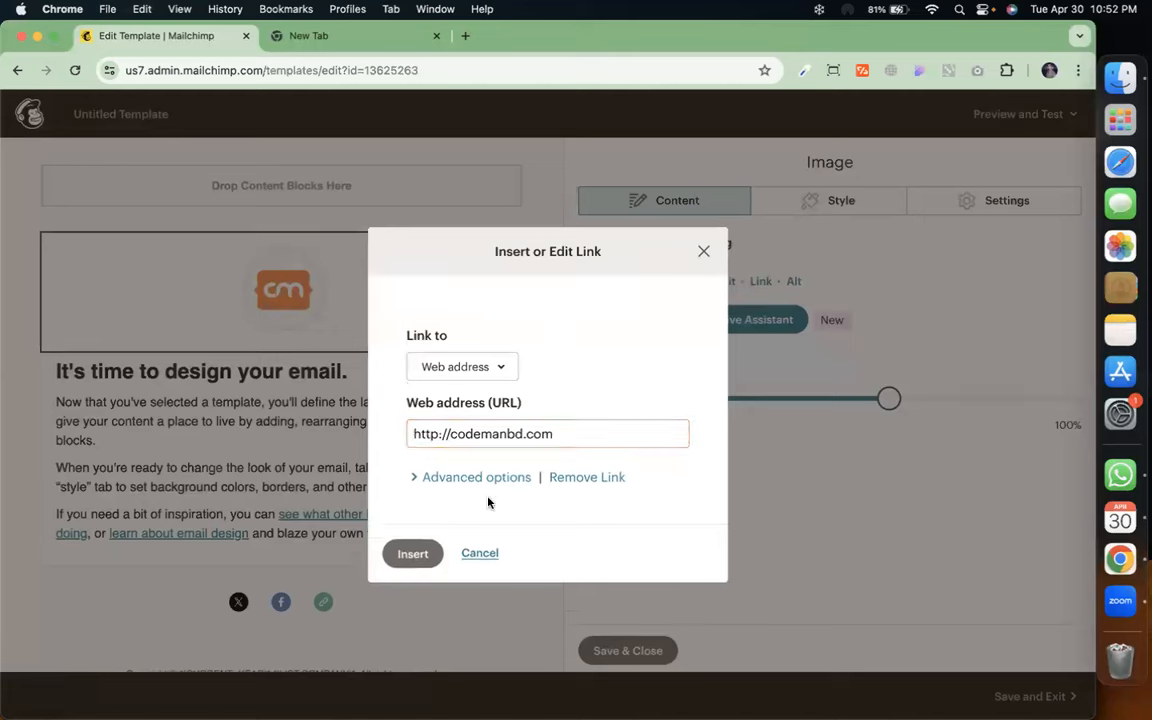
left_click(420, 477)
scroll(418, 470, "down", 2)
left_click(401, 622)
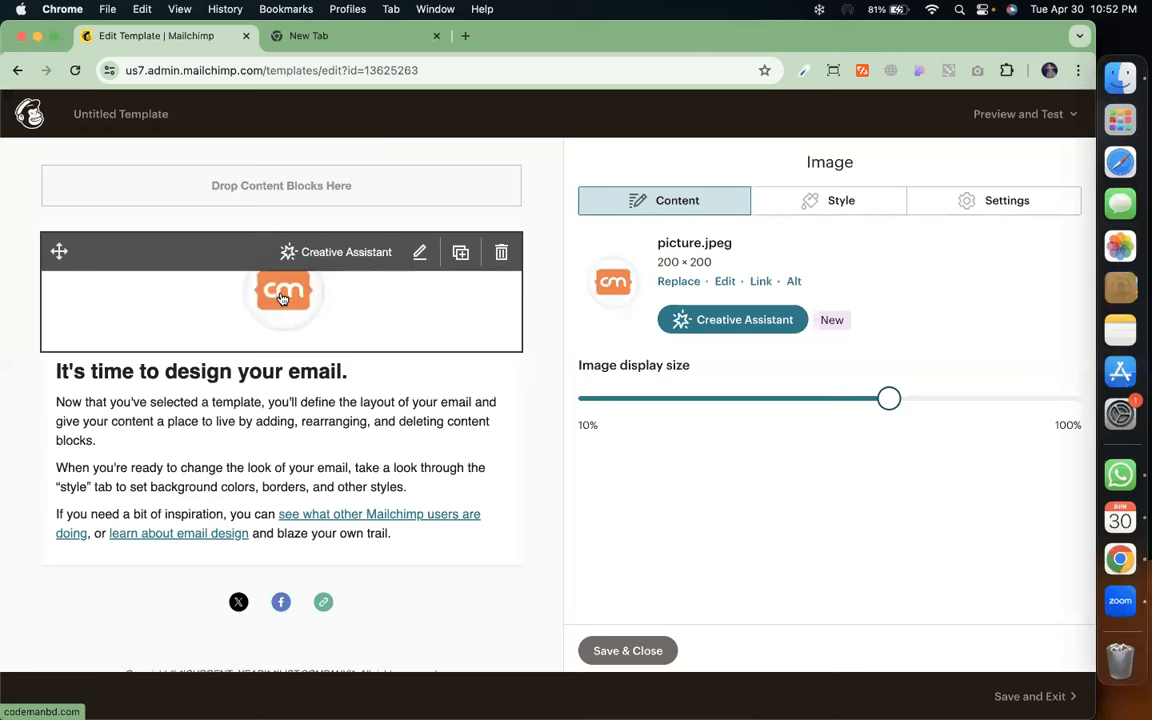
left_click(625, 650)
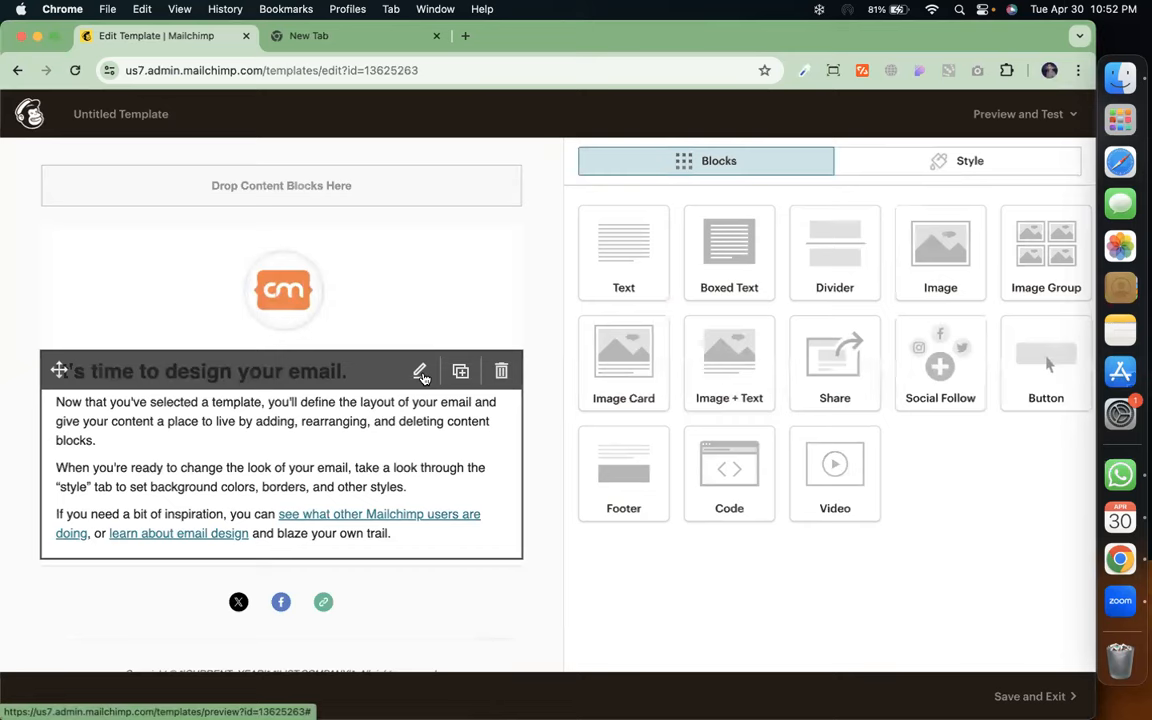
Load codemanbd.com in the other tab, then start deleting the 'It's time to design your email' text block
left_click(421, 373)
left_click(308, 33)
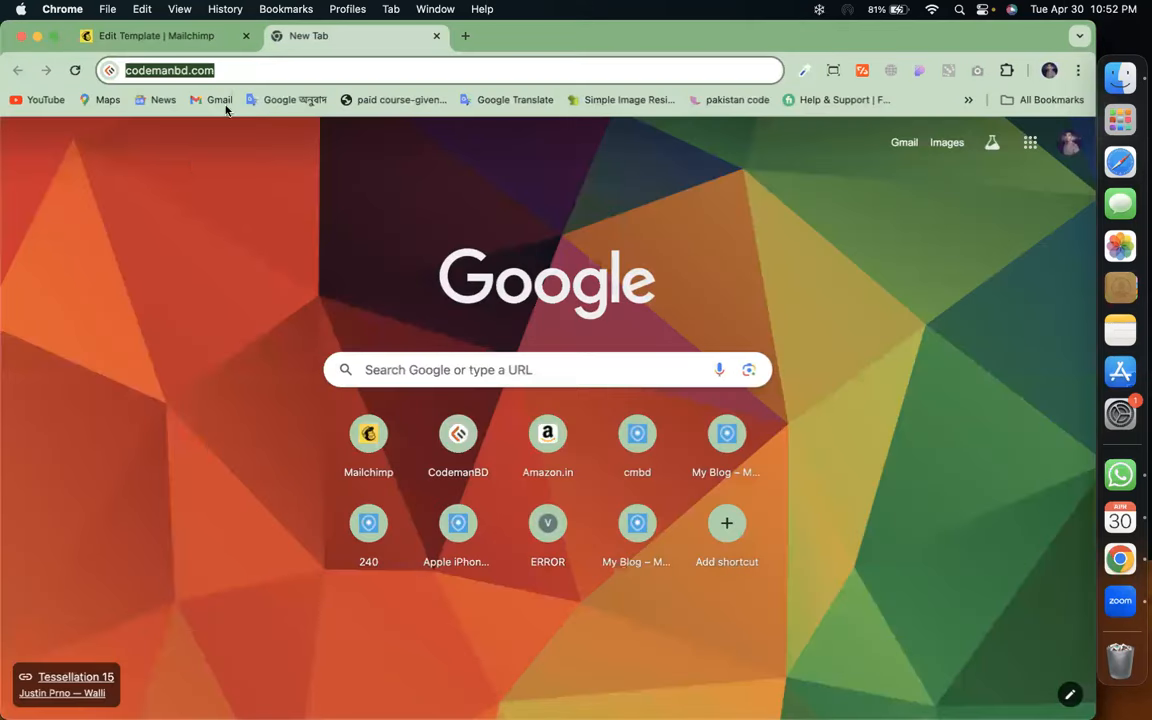
key("Return")
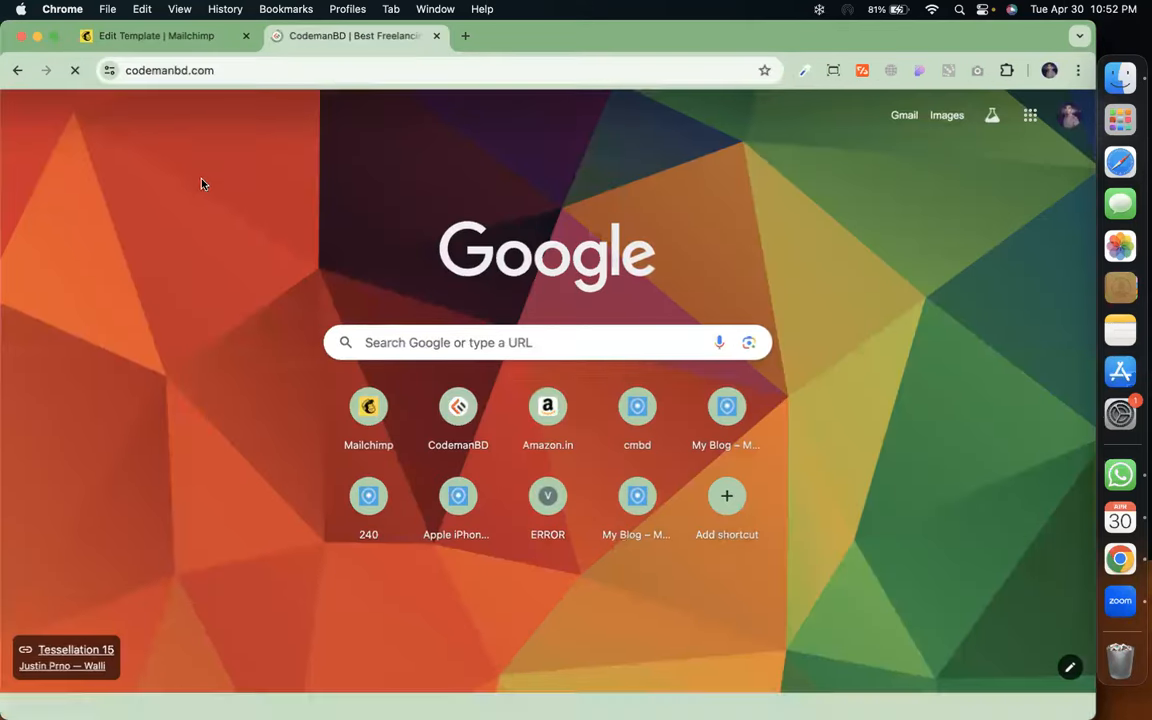
left_click(168, 44)
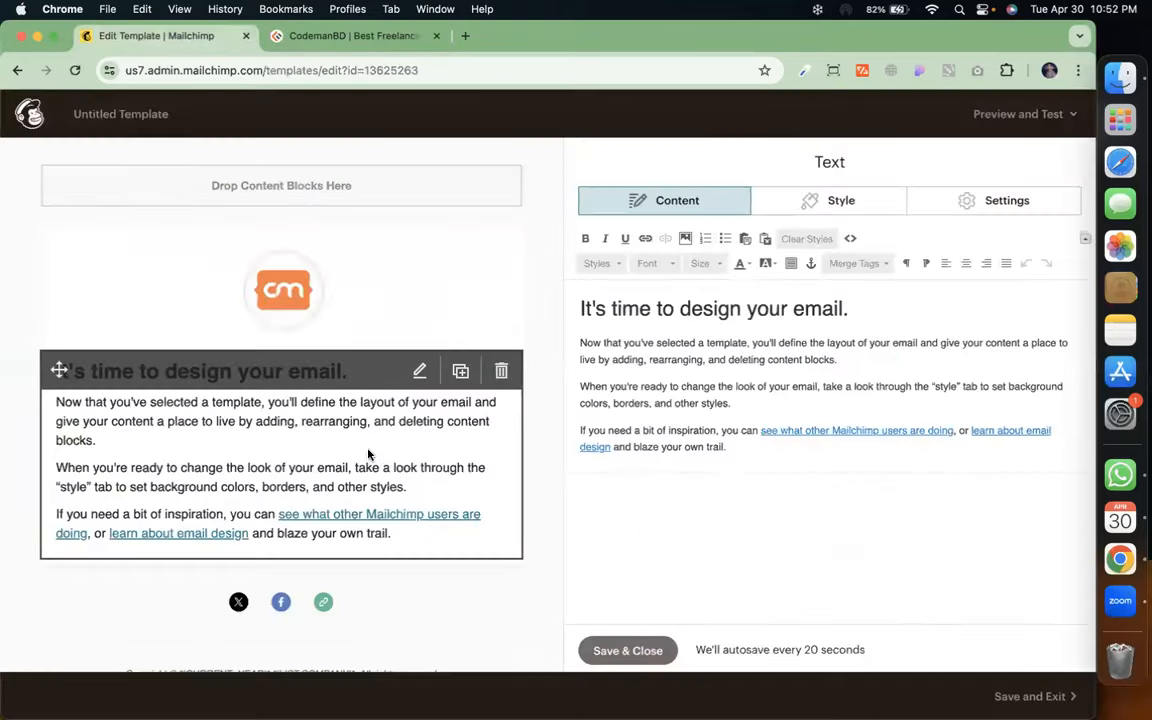
left_click(620, 651)
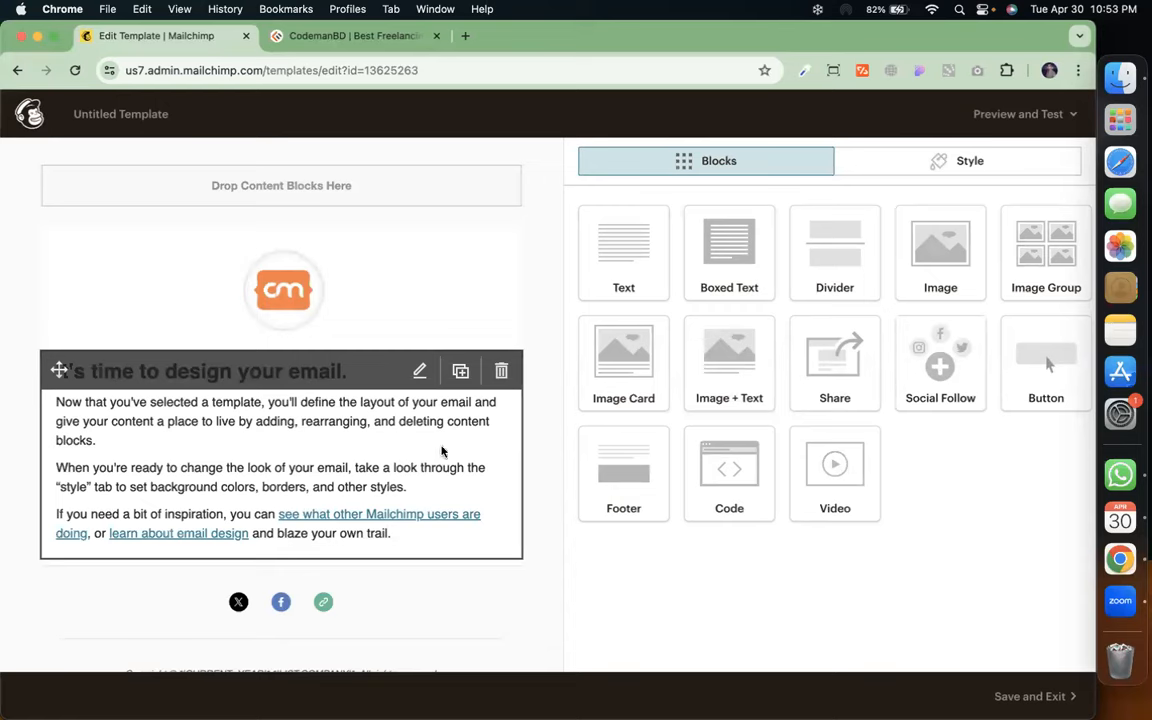
left_click(501, 371)
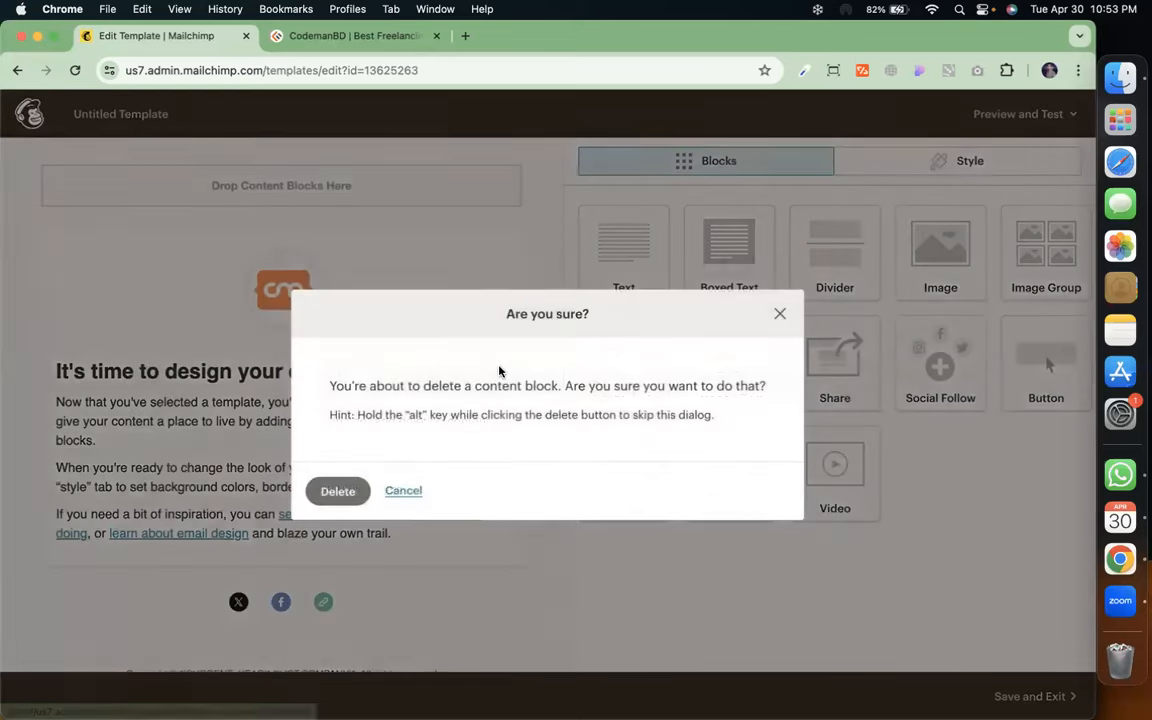
Swap in a Boxed Text block and paste codemanbd.com's description paragraph over its placeholder
left_click(341, 494)
left_click_drag(606, 257, 344, 403)
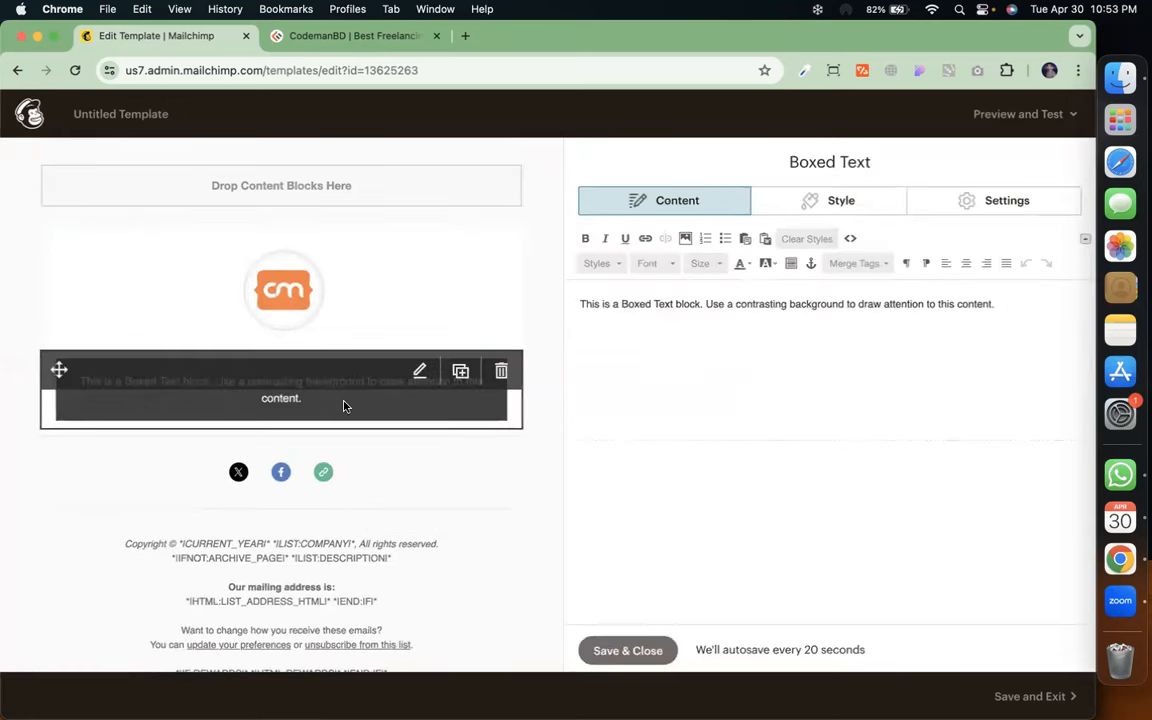
left_click(345, 36)
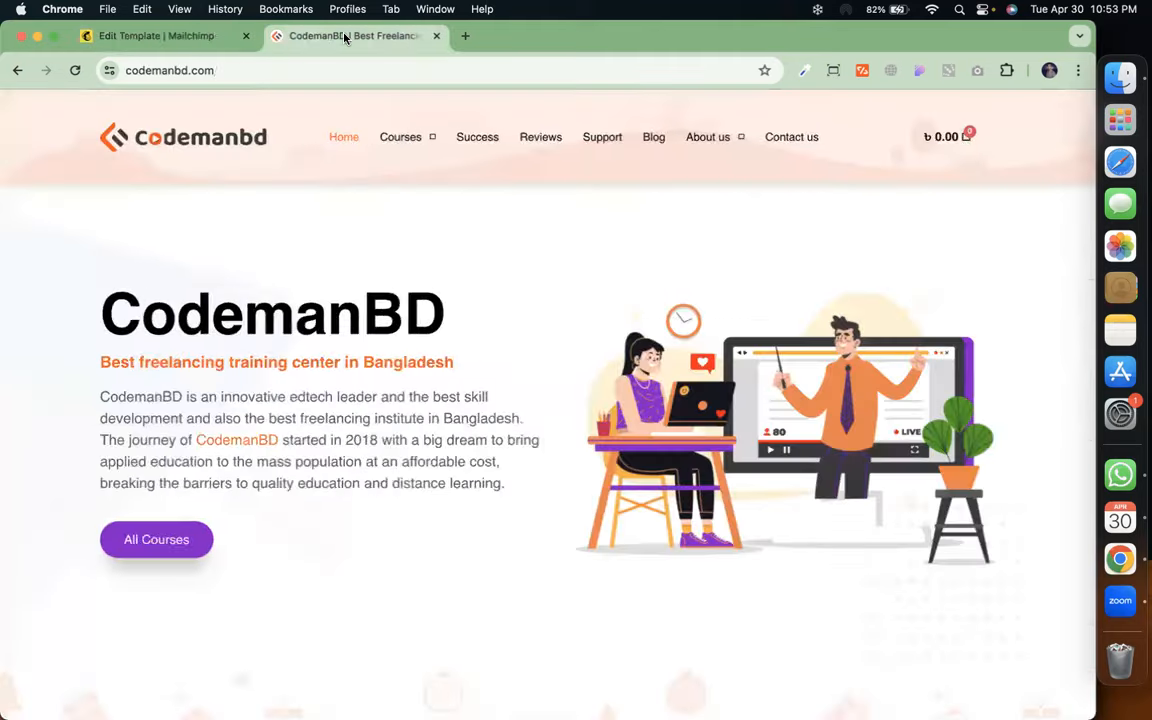
triple_click(325, 470)
key("super+c")
left_click(123, 40)
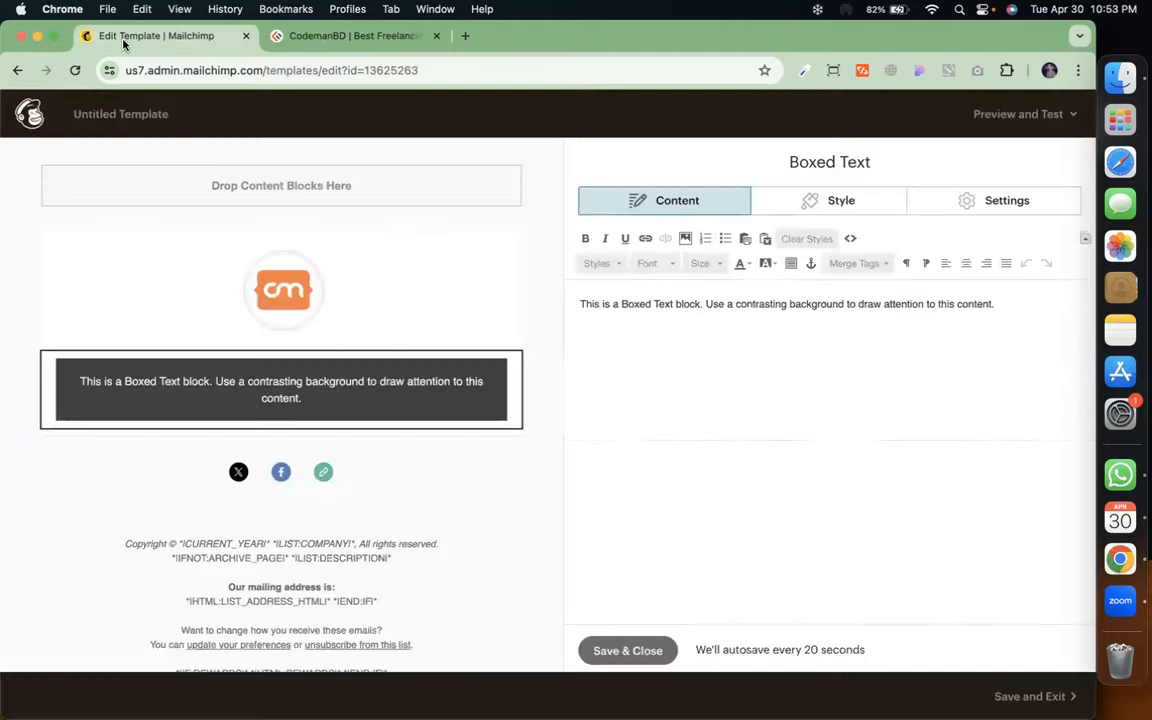
double_click(630, 305)
triple_click(627, 307)
key("super+v")
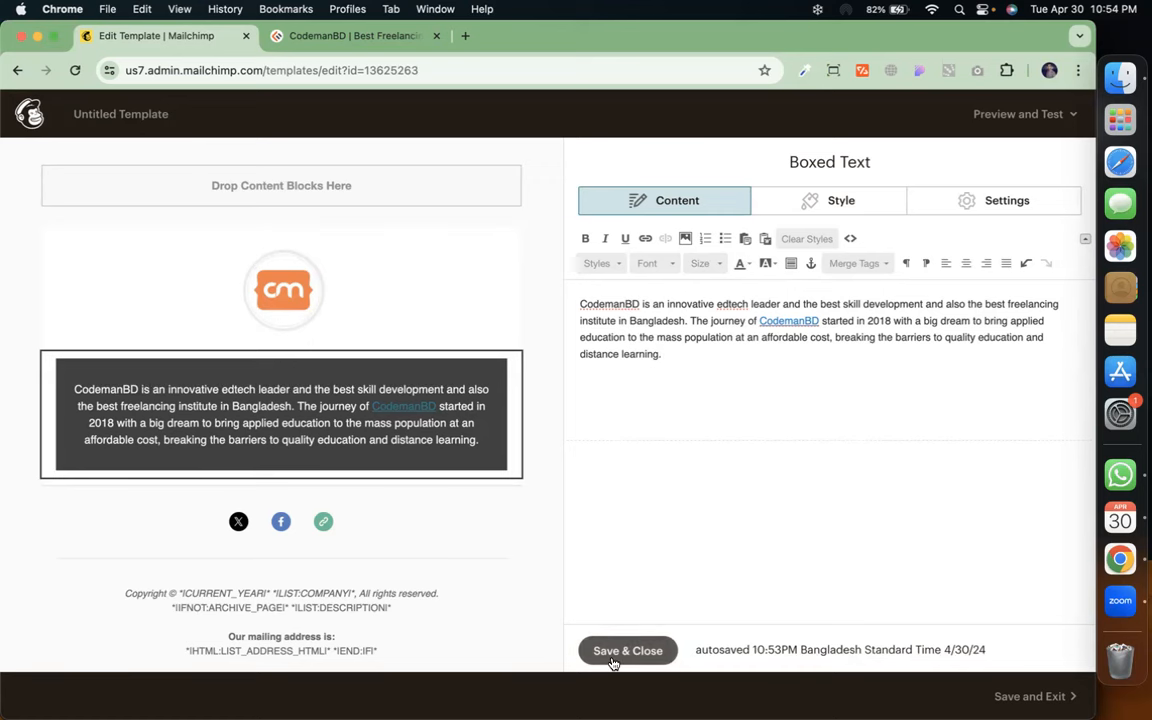
Set the Boxed Text container background to purple #8b00ae, after briefly trying orange
left_click(842, 201)
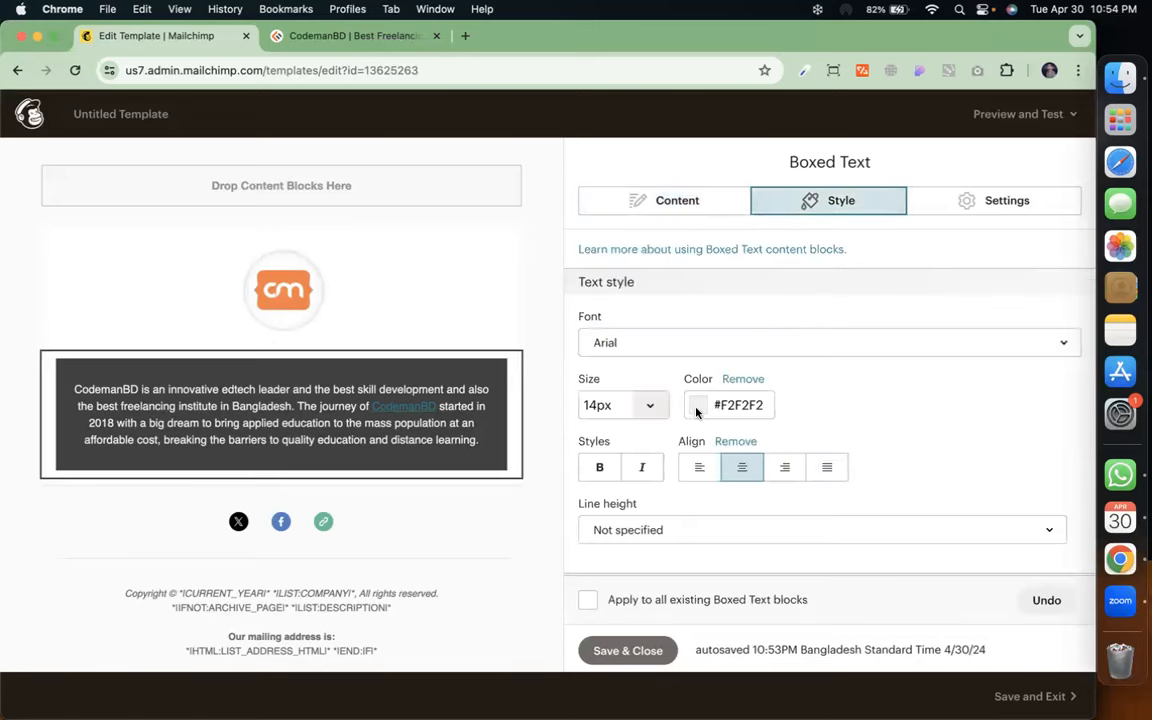
scroll(697, 413, "down", 4)
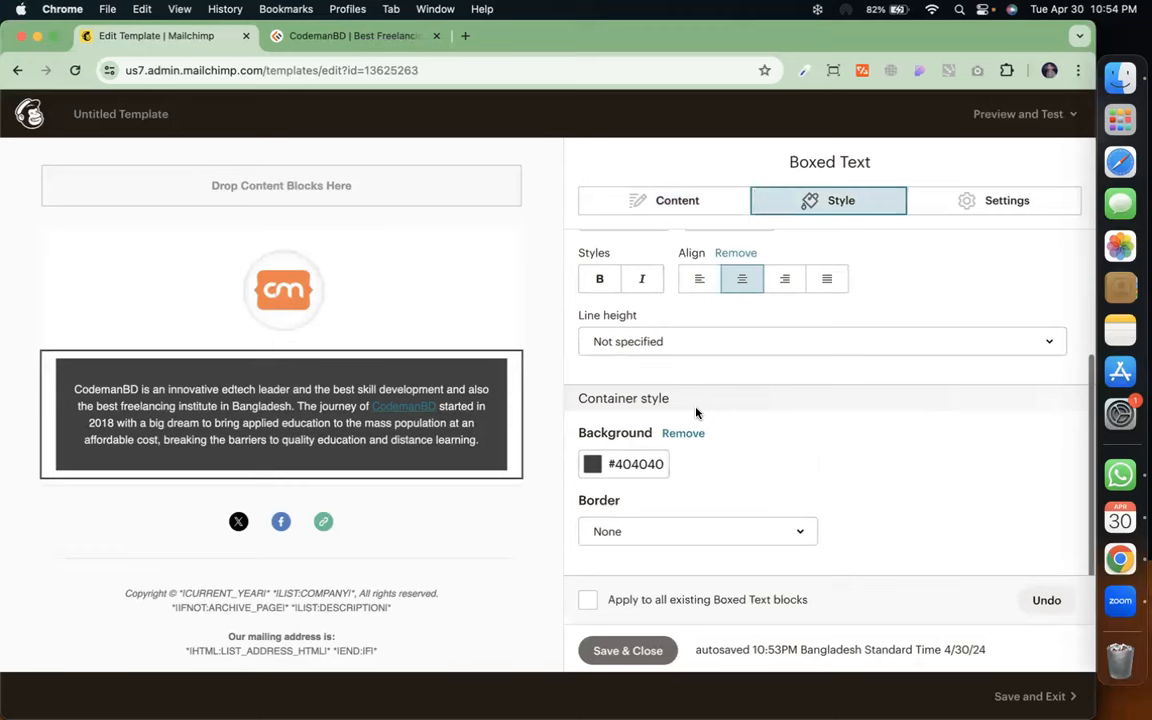
left_click(590, 468)
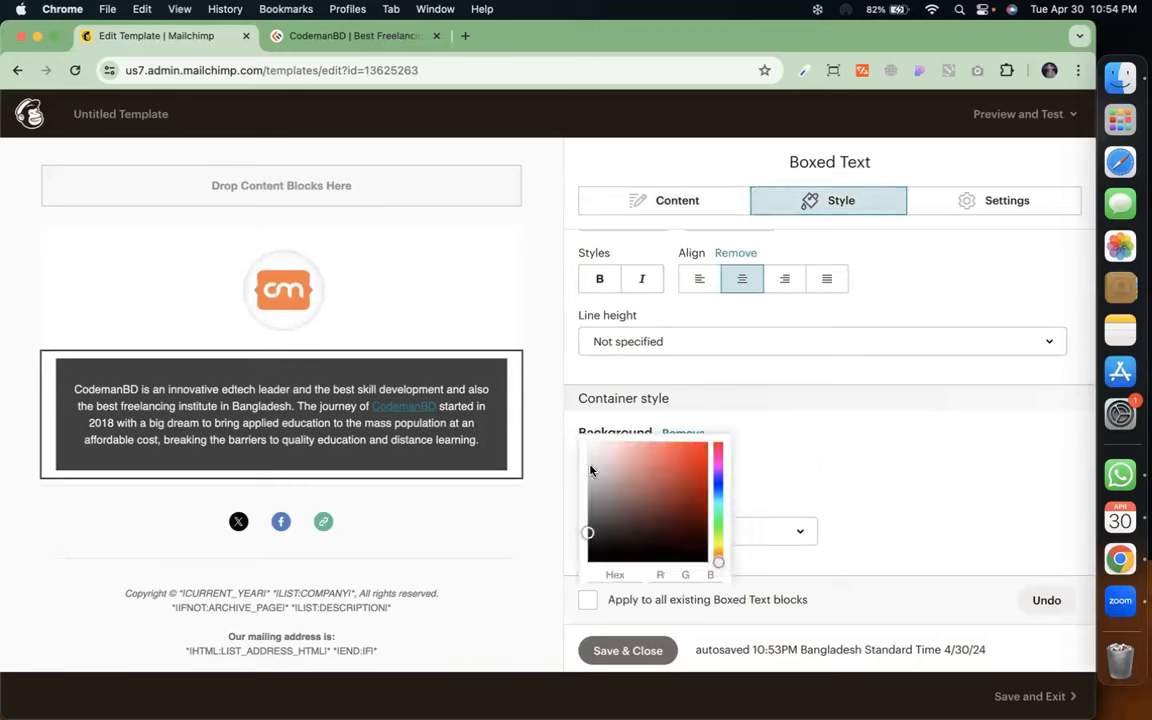
scroll(675, 535, "down", 2)
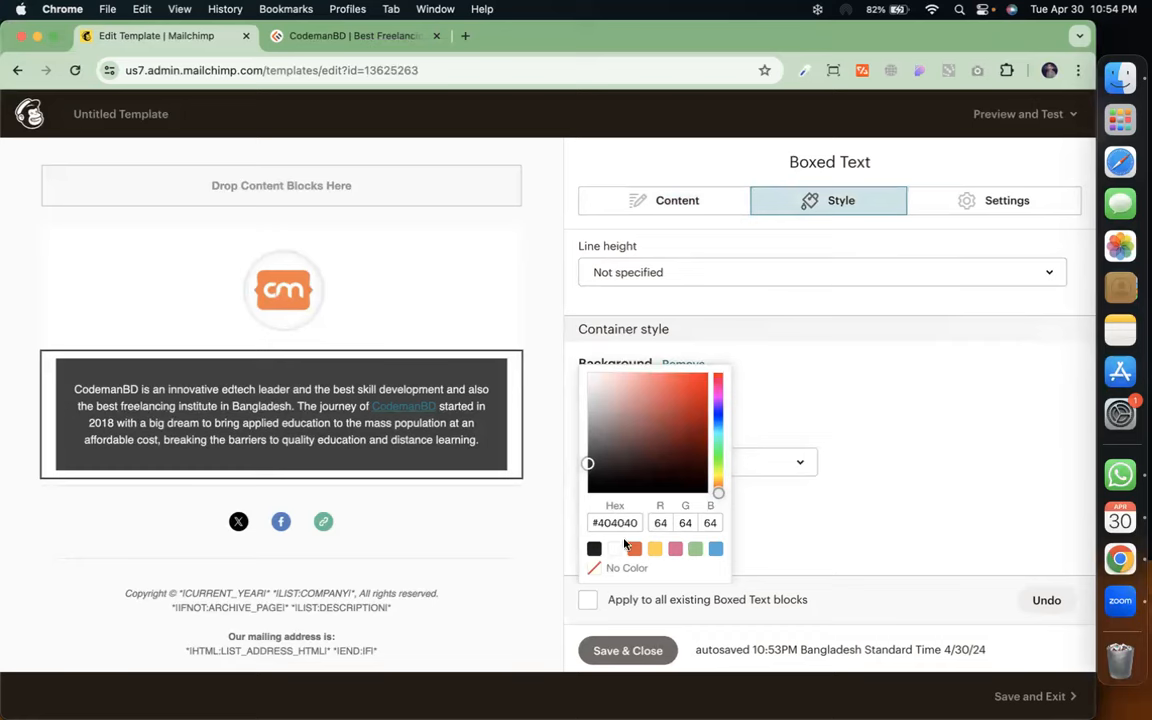
left_click(635, 549)
left_click_drag(686, 410, 676, 369)
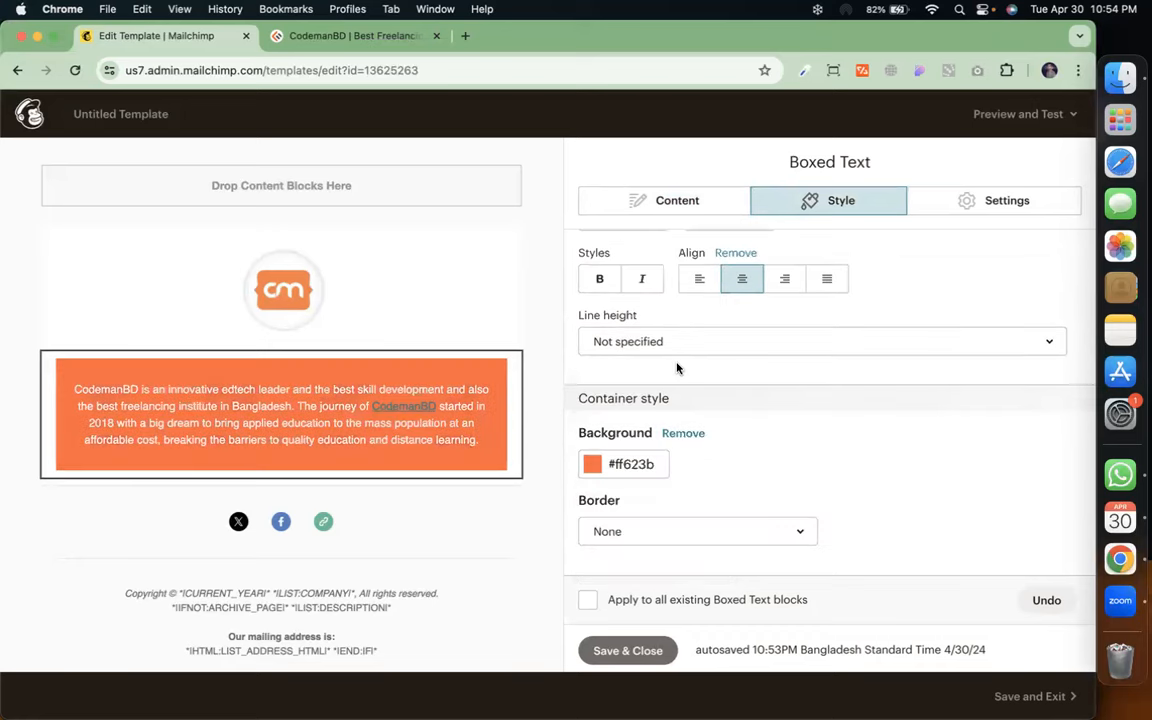
left_click(592, 463)
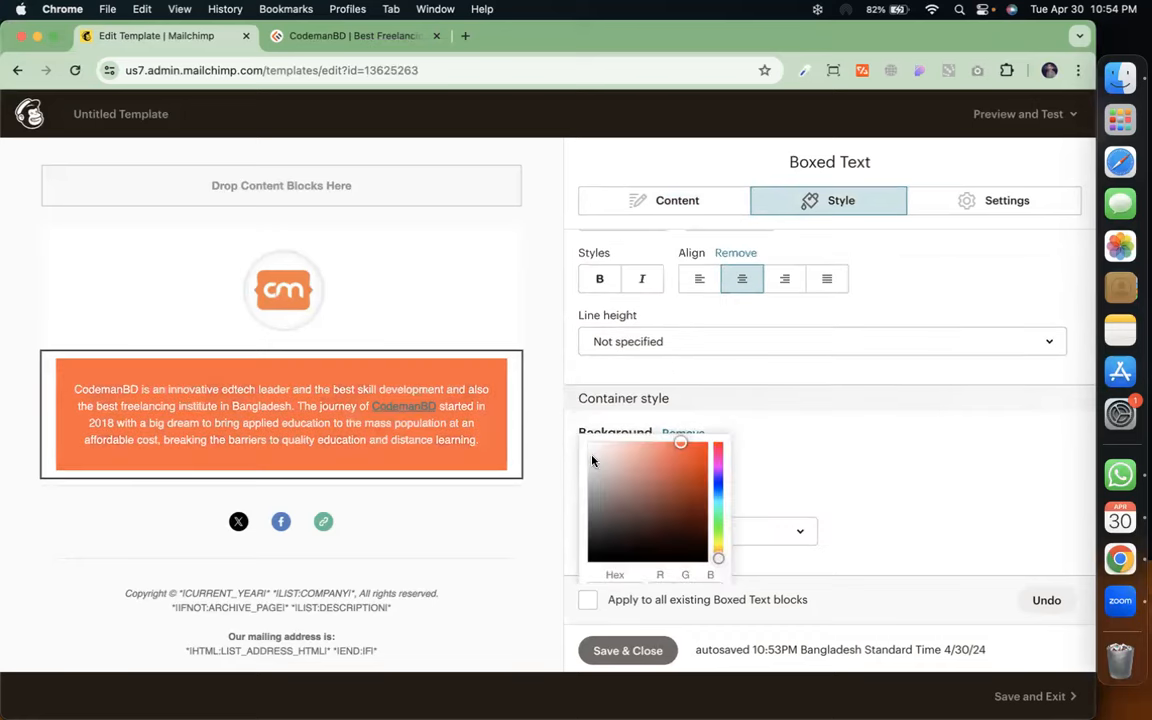
left_click(719, 470)
left_click_drag(703, 387, 710, 411)
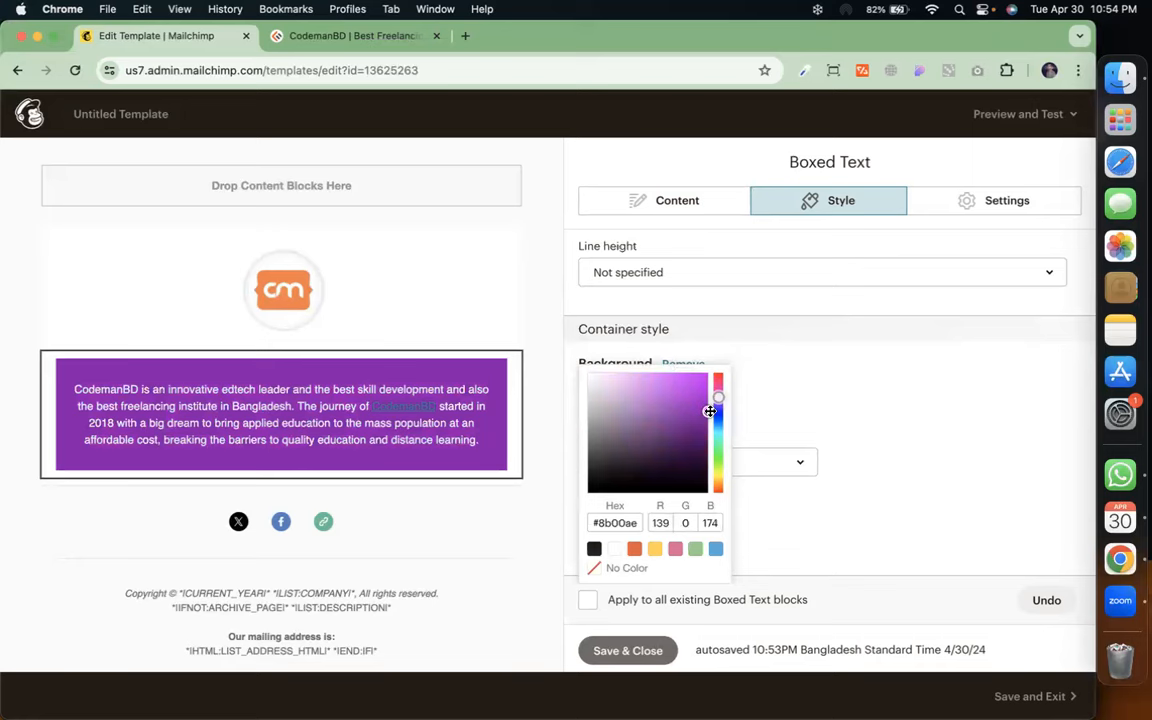
left_click(920, 470)
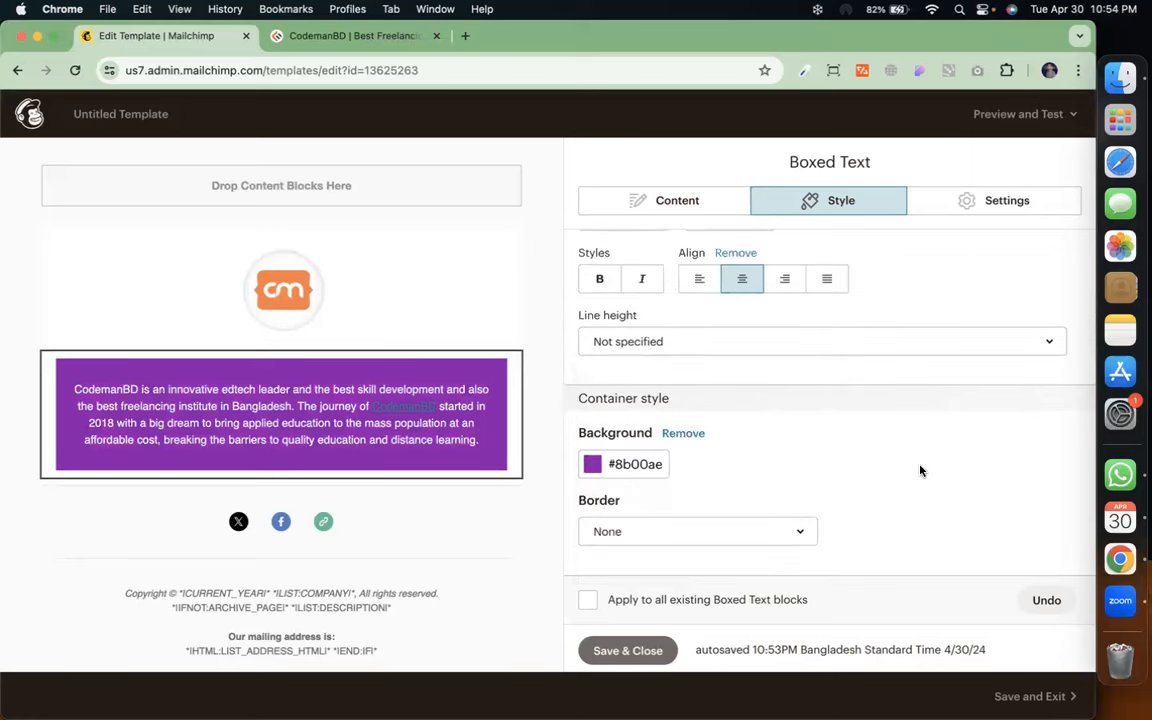
Review the boxed text's Style and Settings options
left_click(673, 205)
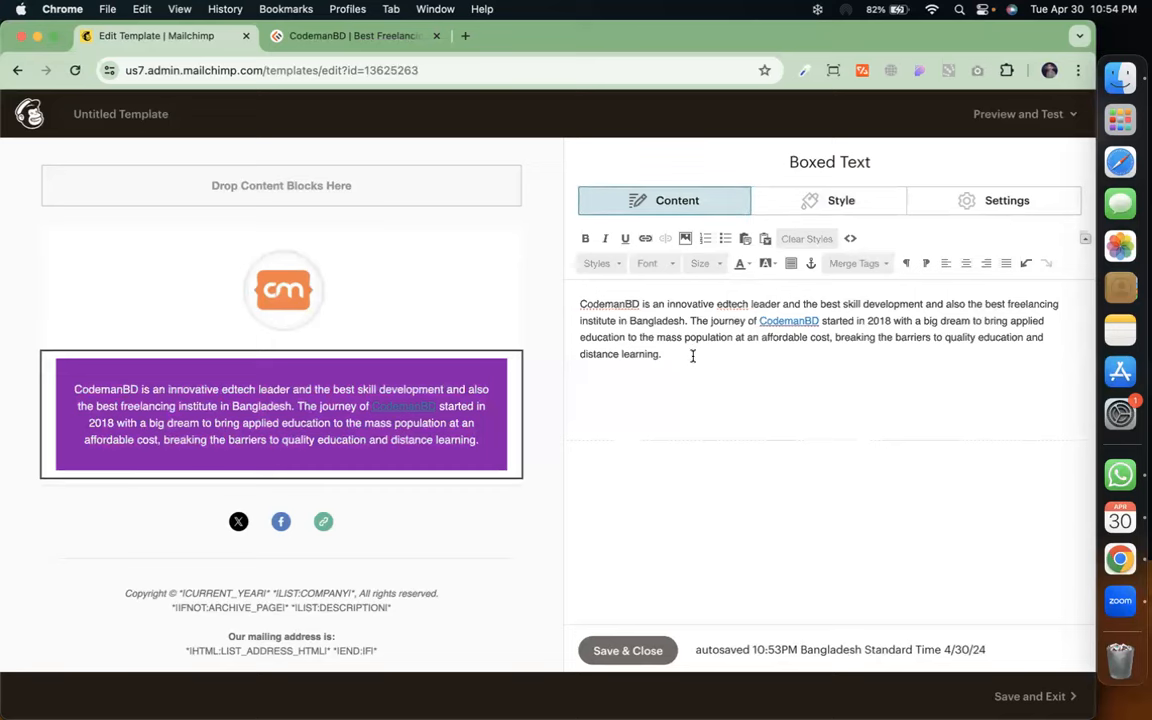
key("super+a")
key("super+c")
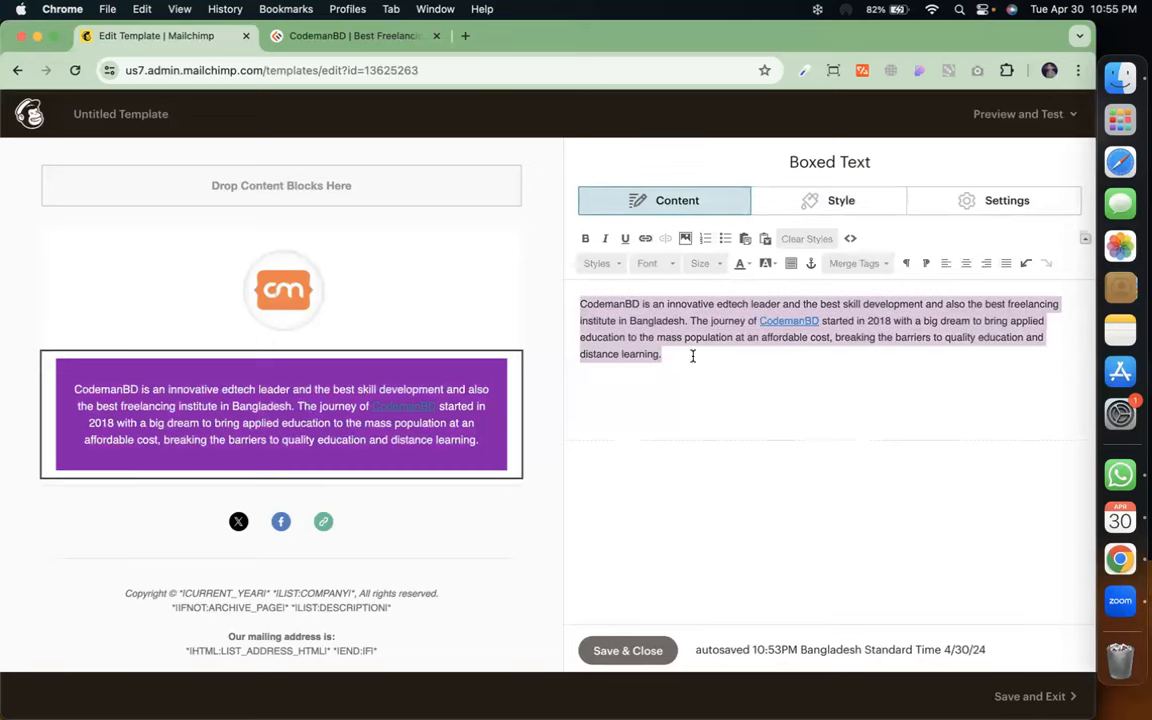
left_click(808, 200)
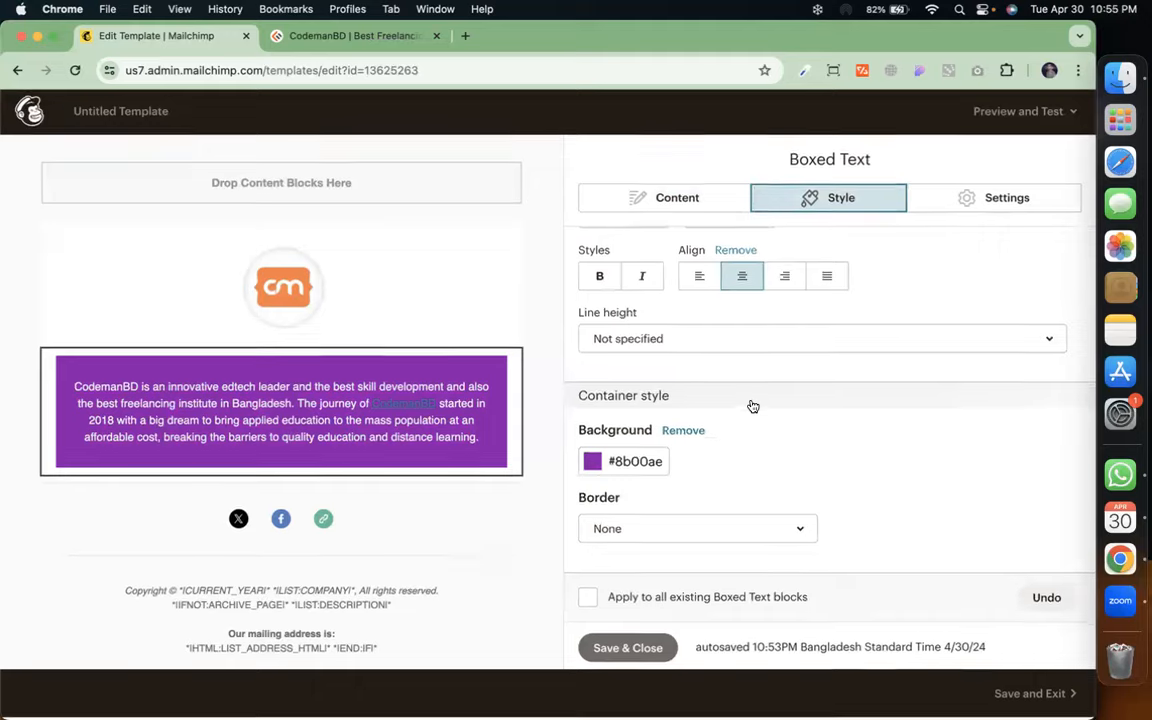
scroll(755, 457, "up", 4)
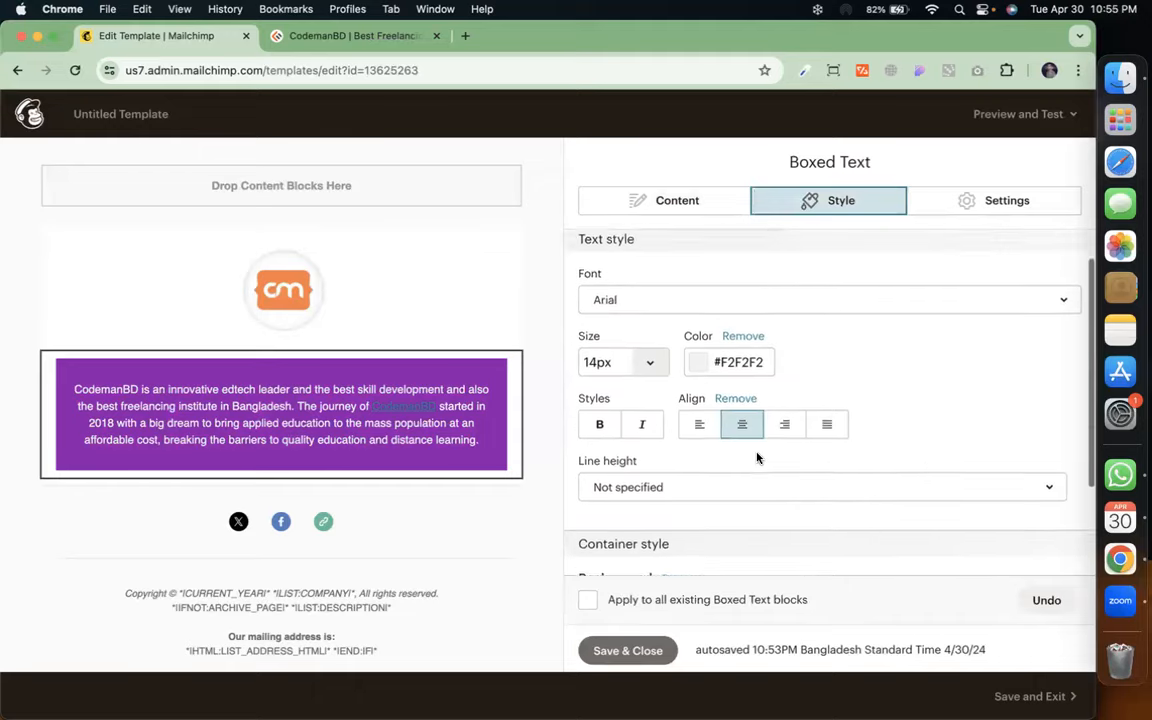
scroll(760, 440, "down", 4)
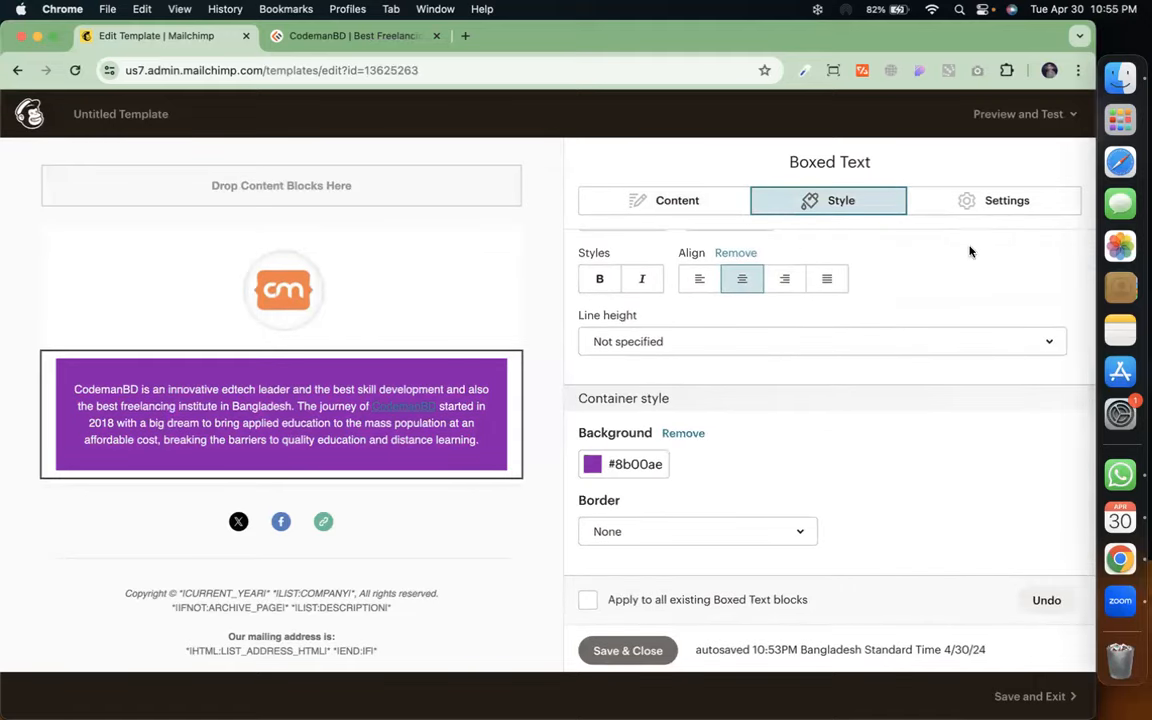
left_click(1014, 200)
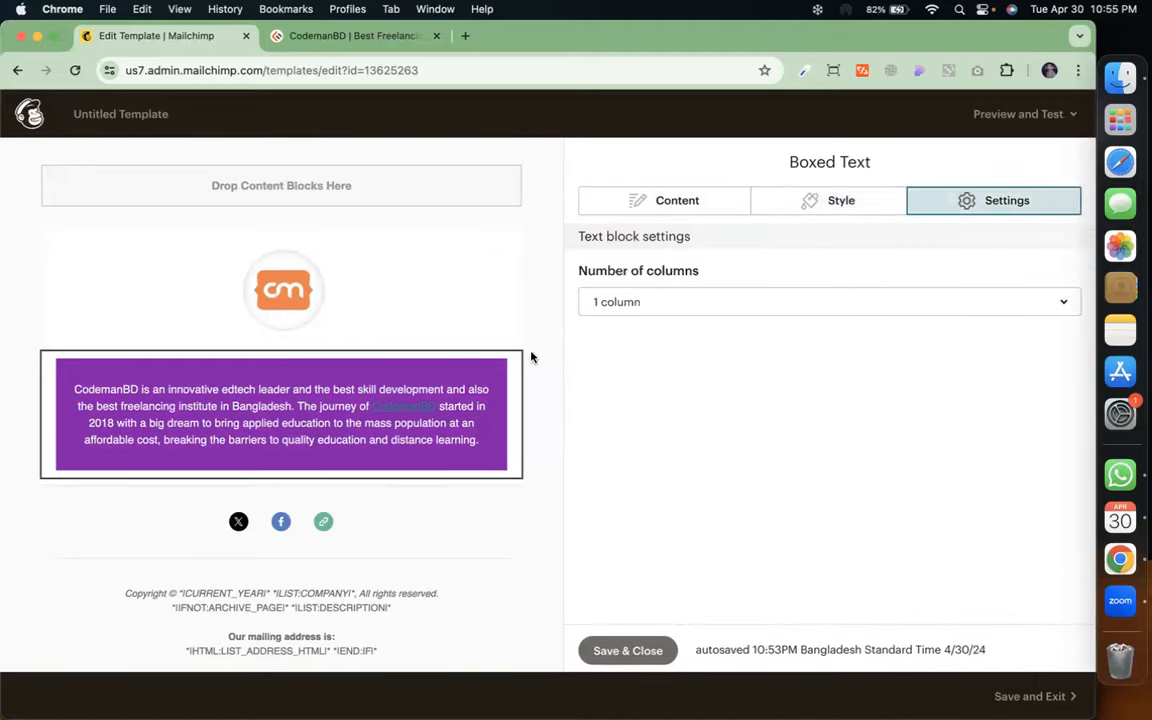
left_click(805, 203)
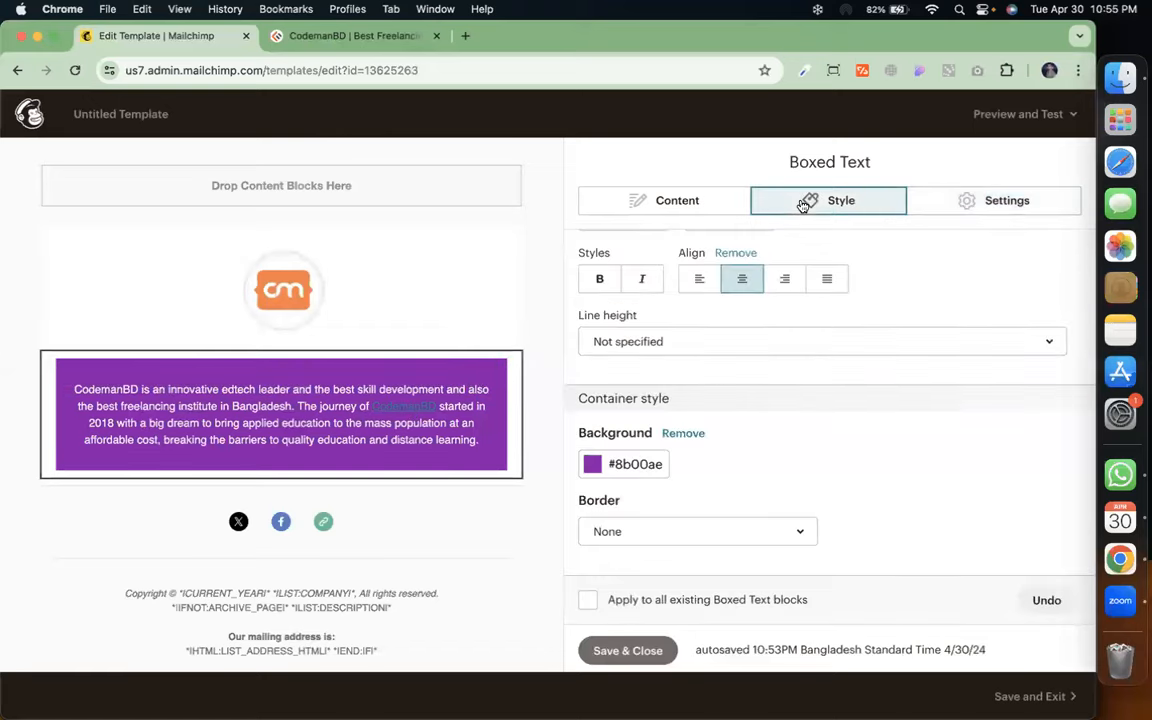
Remove the link from the second CodemanBD in the purple box and save the block
left_click(689, 197)
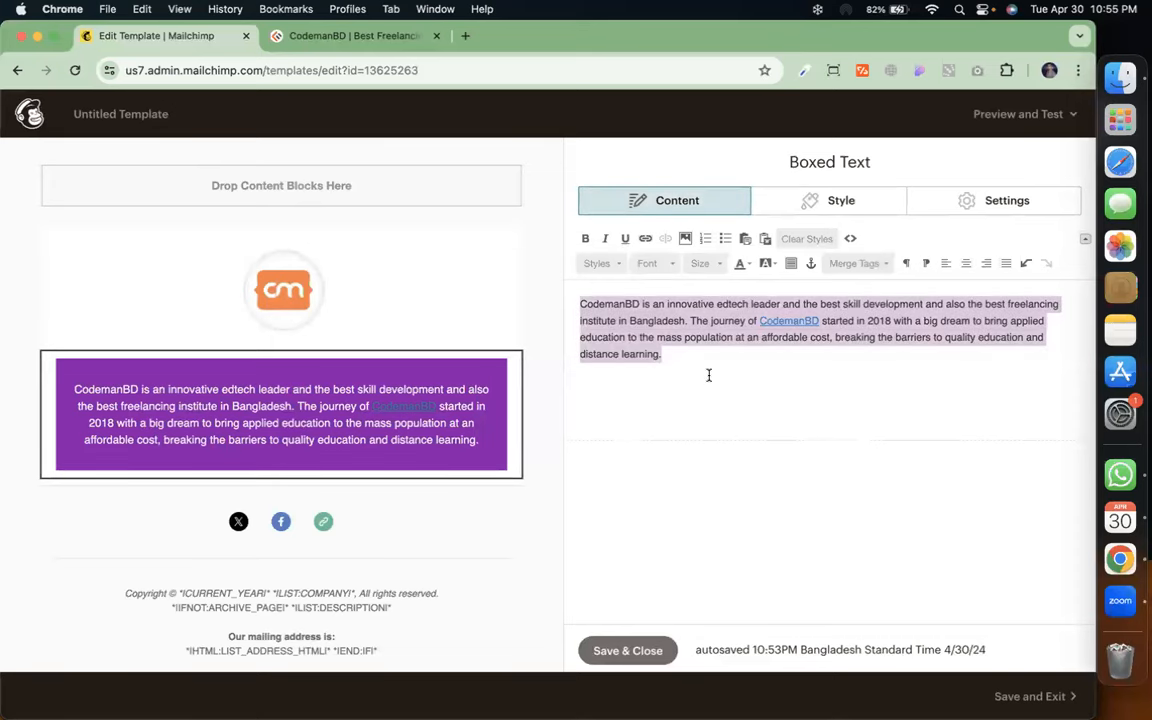
key("super+v")
left_click(610, 651)
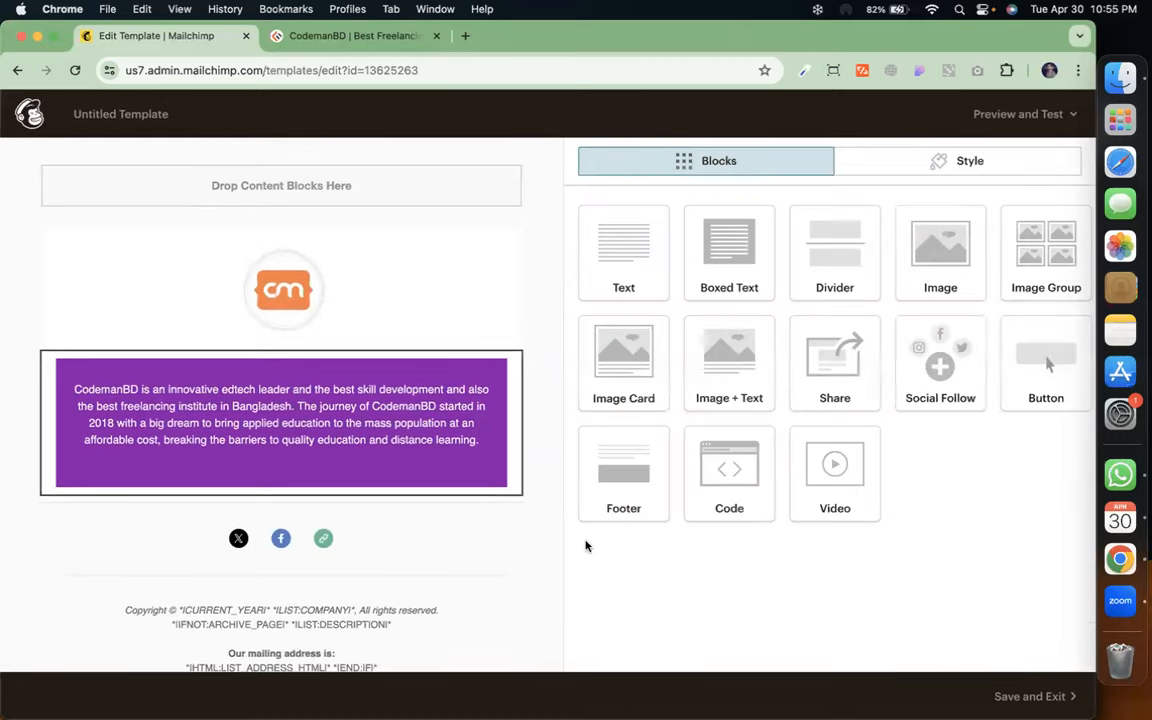
mouse_move(360, 428)
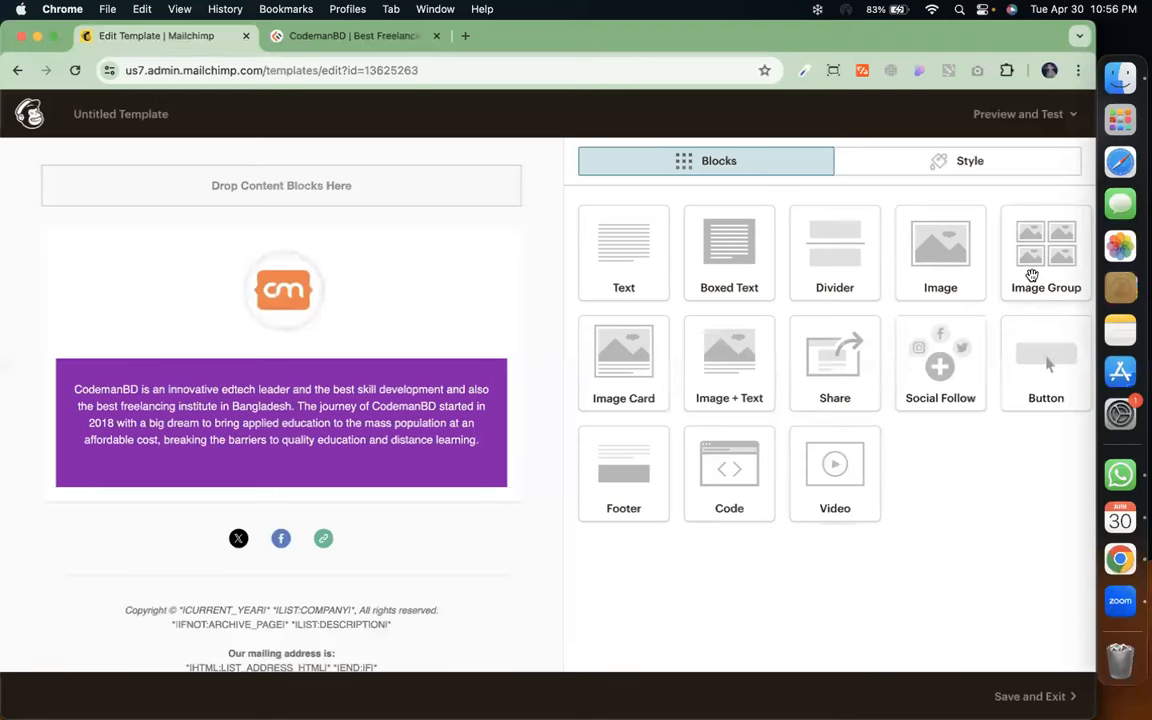
Add an Image + Text block below the purple box holding the Web-Design.jpg course poster
left_click_drag(730, 365, 414, 466)
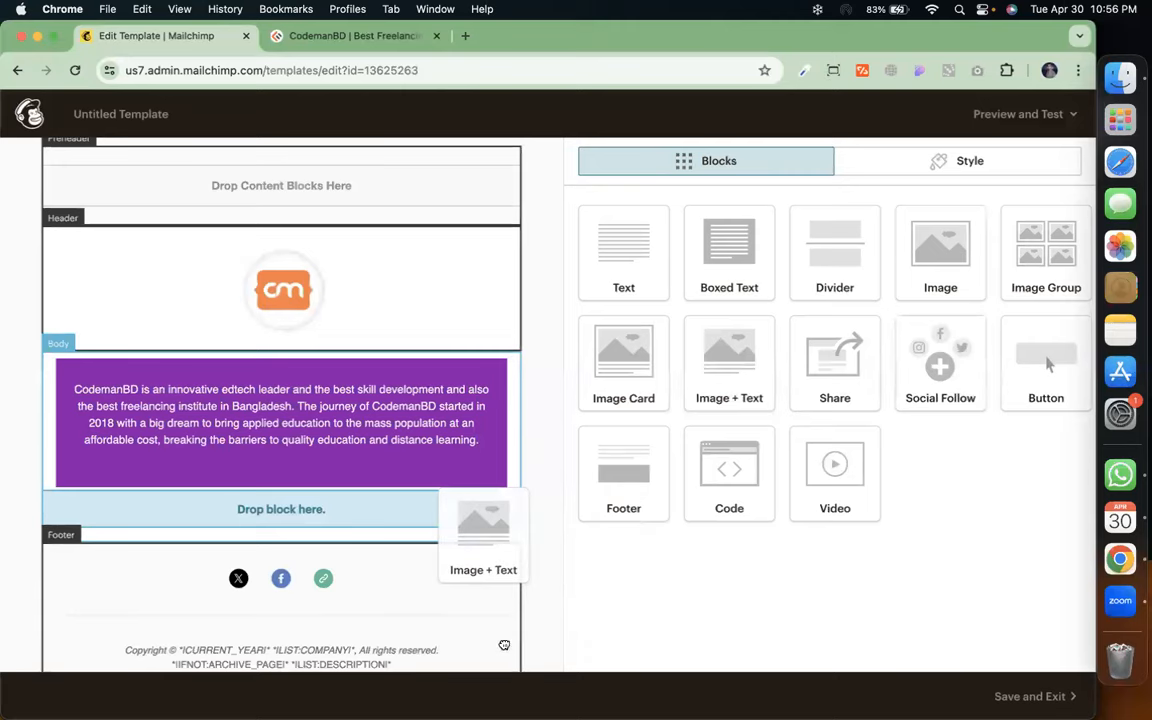
left_click_drag(483, 530, 481, 540)
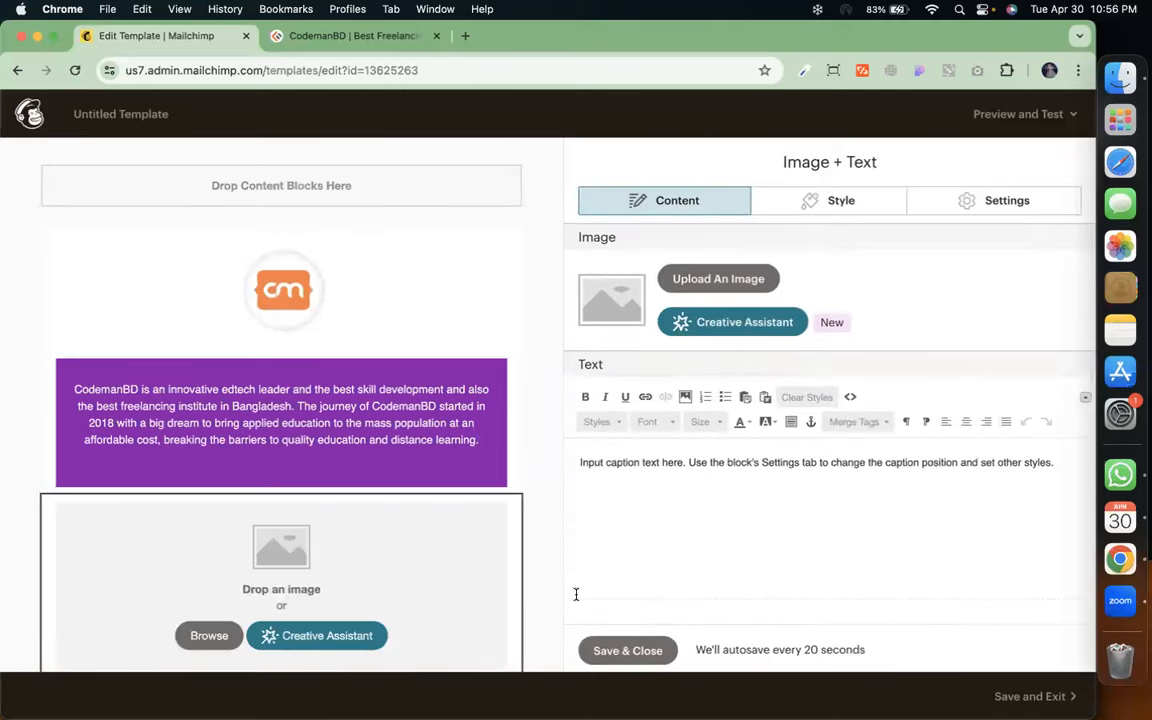
left_click(707, 272)
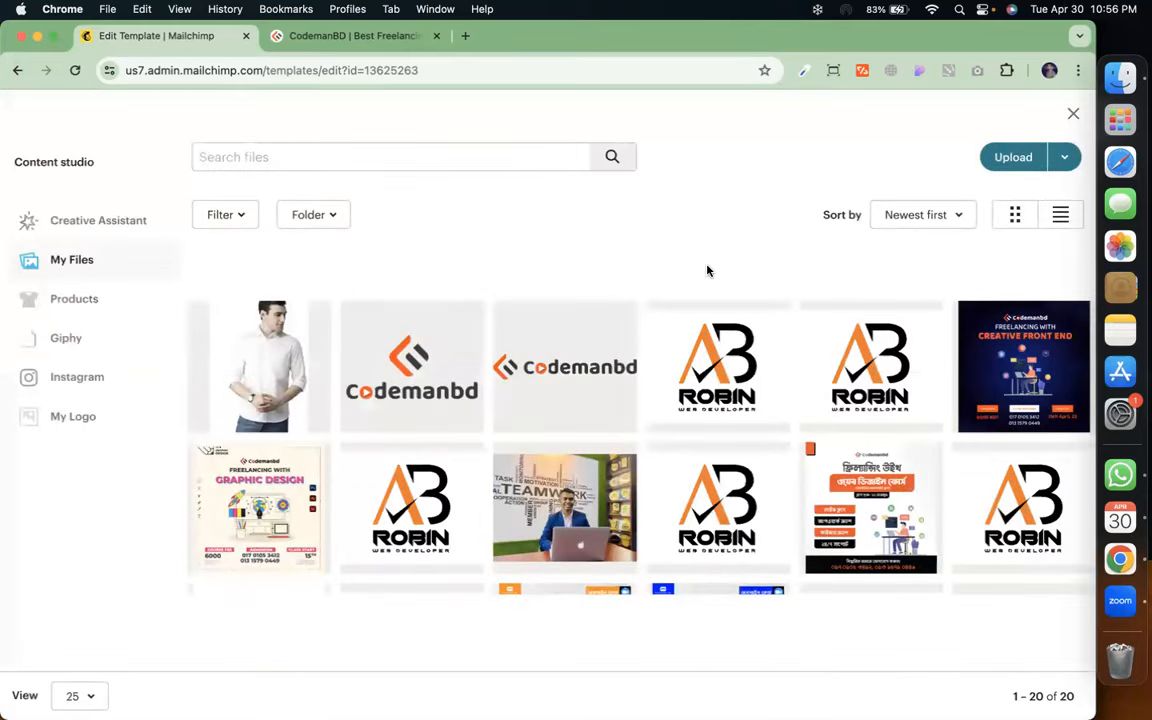
scroll(707, 270, "down", 4)
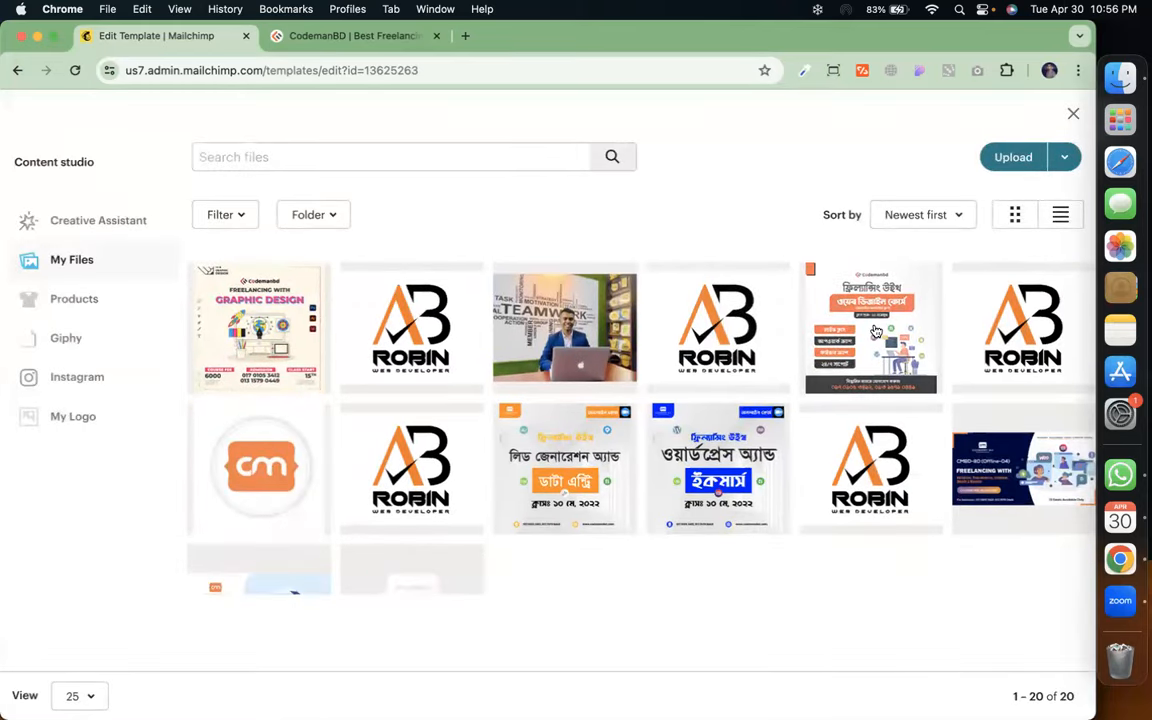
left_click(875, 331)
left_click(1047, 167)
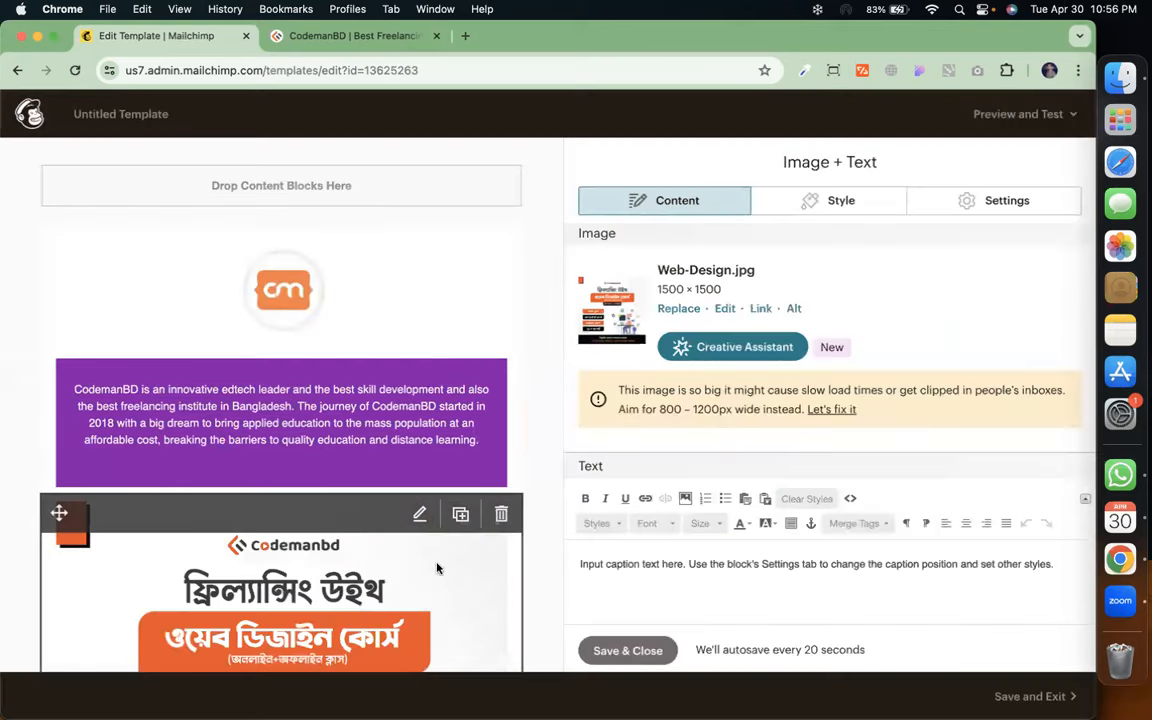
scroll(437, 568, "down", 5)
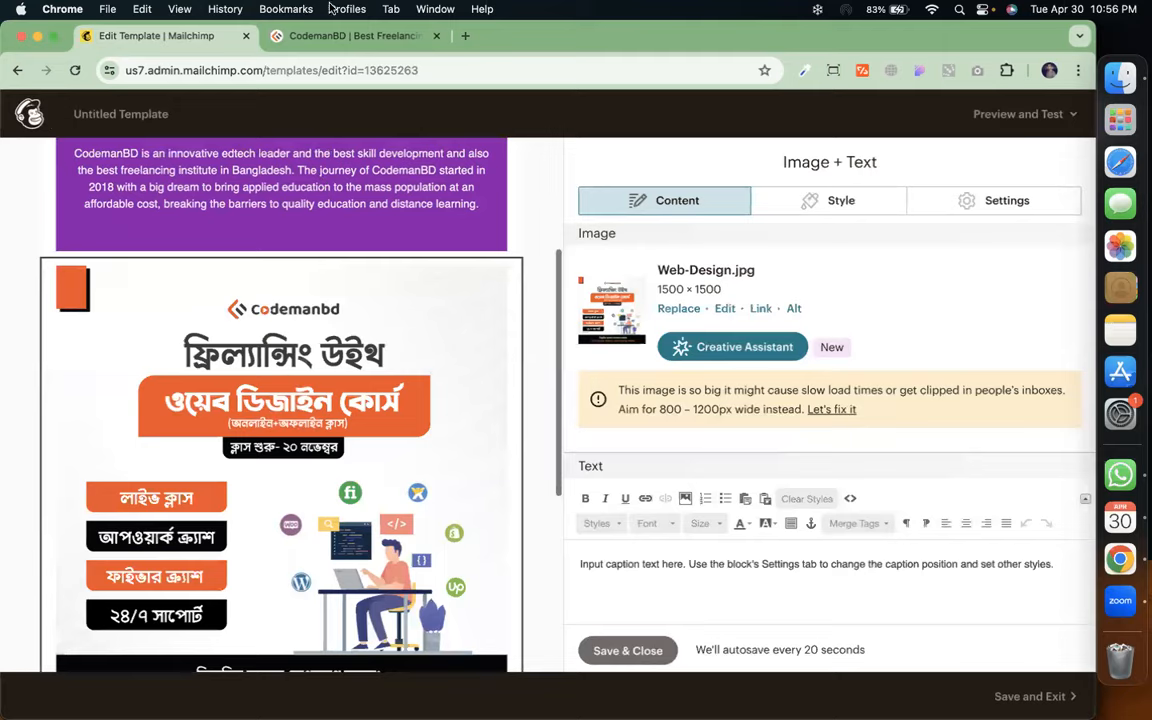
left_click(325, 36)
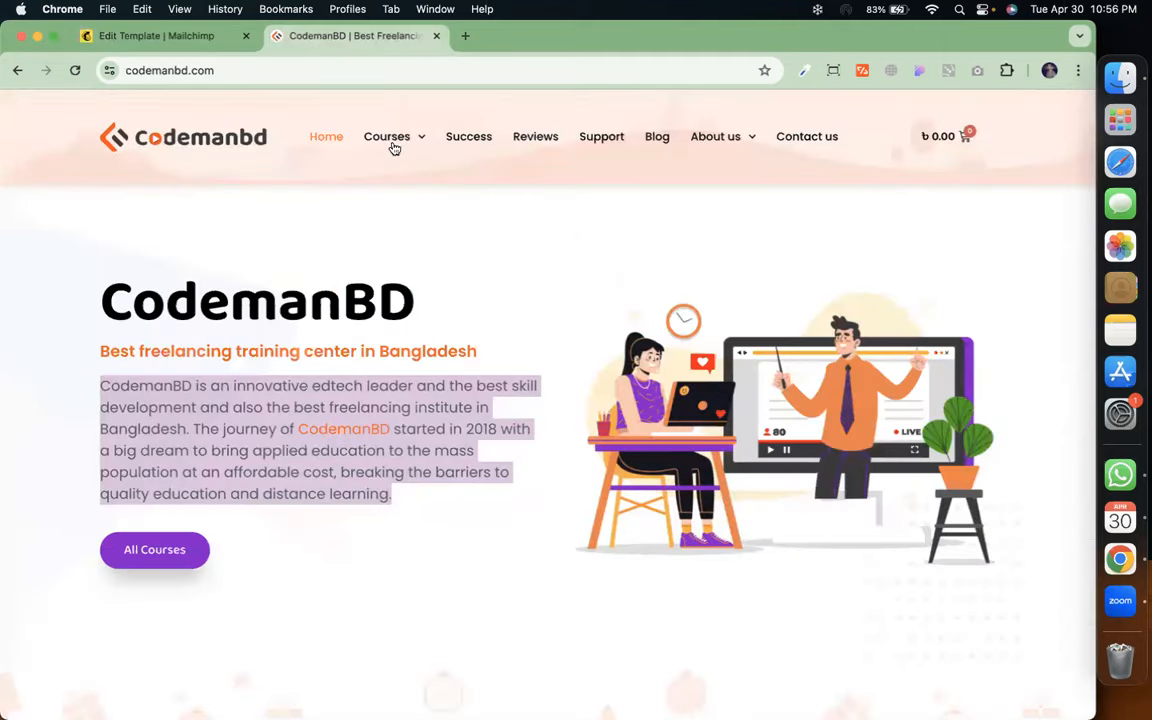
Copy the Web Design course-objectives heading and three paragraphs from CodemanBD's Courses page
mouse_move(393, 145)
left_click(417, 166)
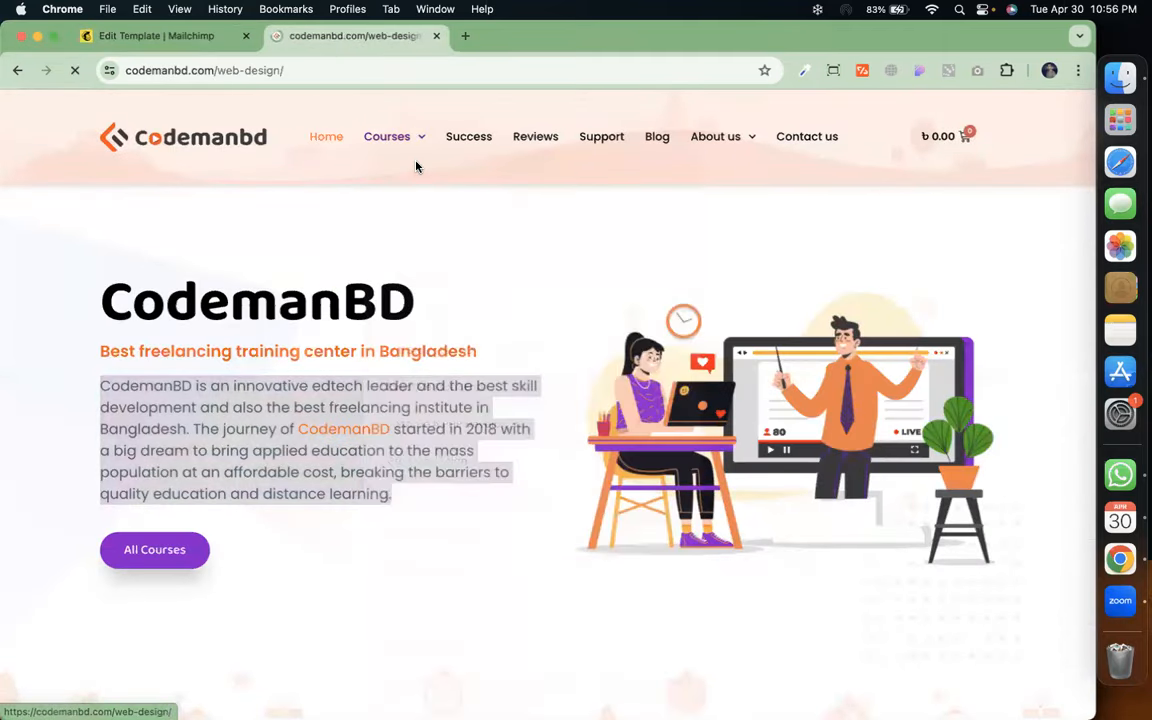
scroll(395, 448, "down", 10)
scroll(395, 448, "down", 1)
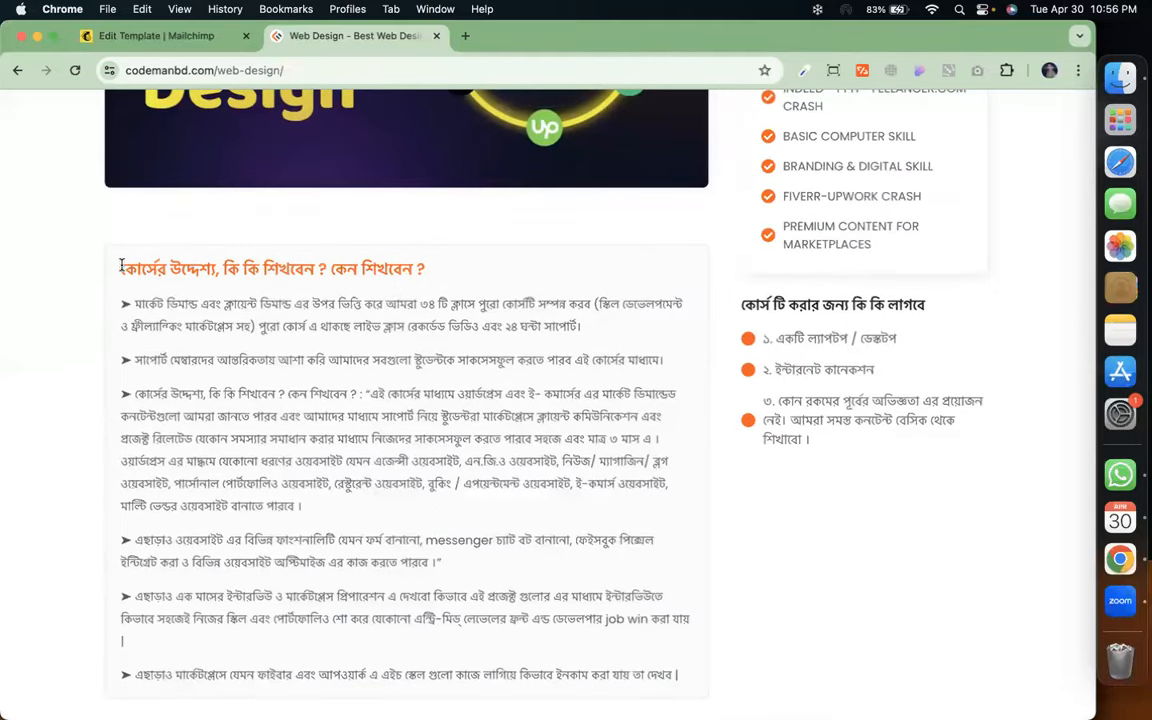
left_click_drag(118, 268, 388, 516)
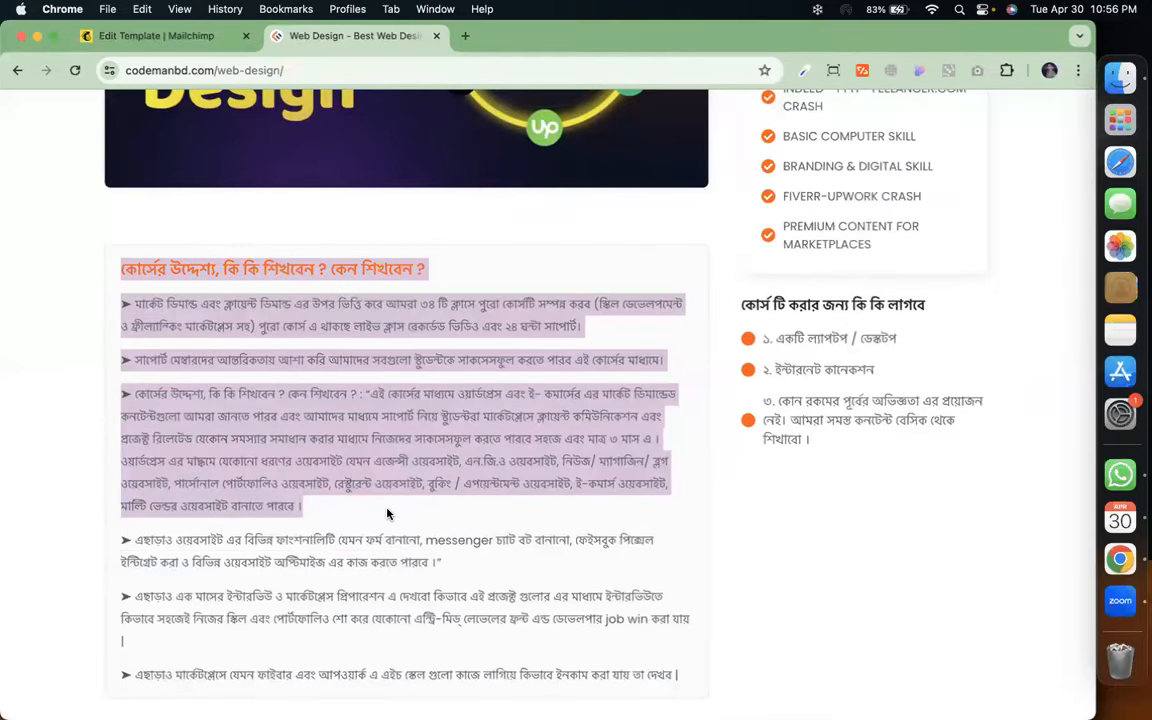
left_click(155, 35)
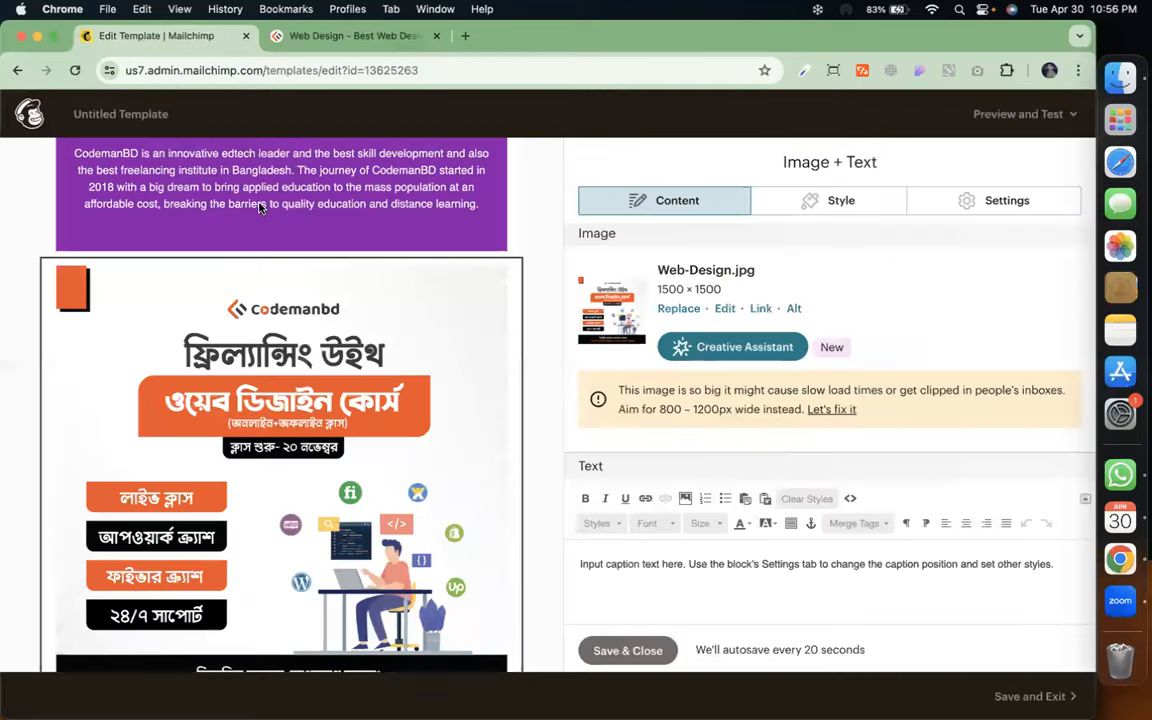
Replace the Image + Text caption with the copied Bengali course-objectives text
triple_click(727, 563)
key("super+v")
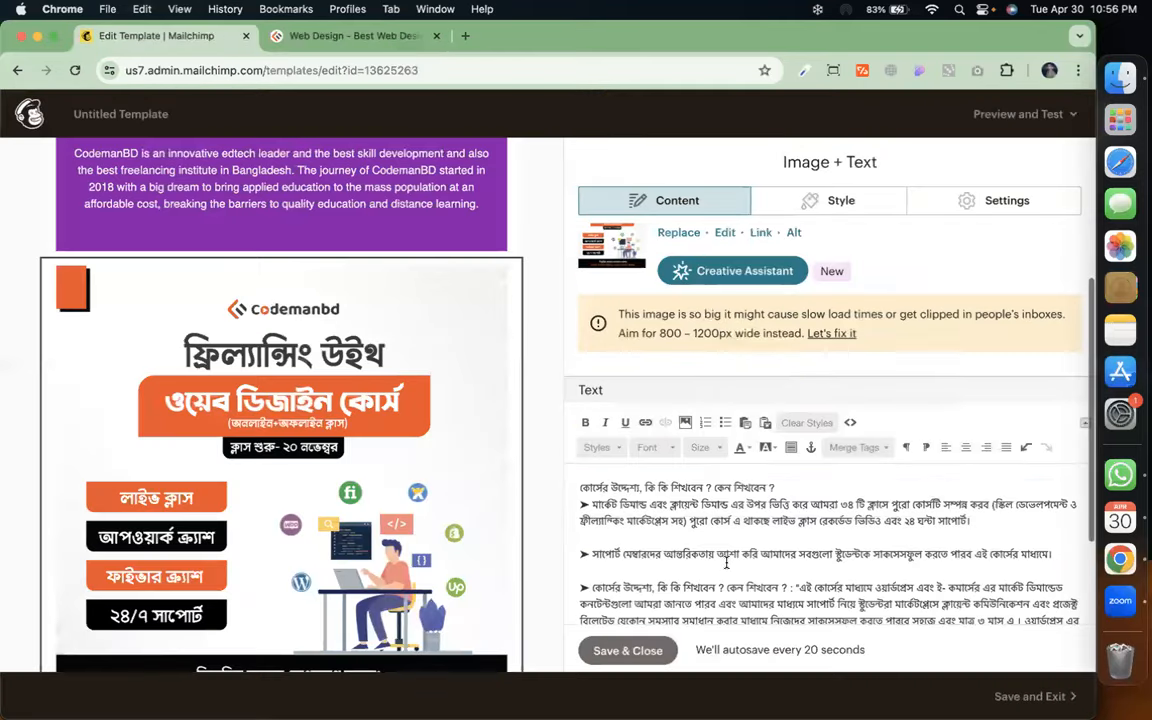
scroll(493, 477, "down", 5)
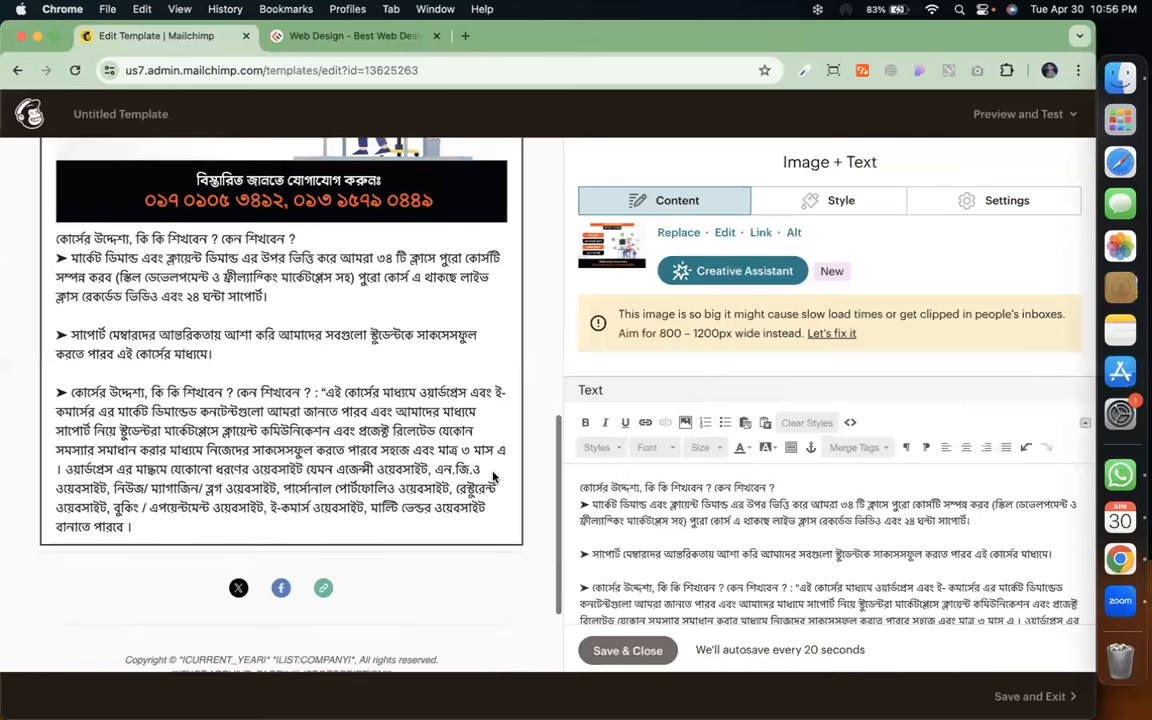
scroll(620, 507, "up", 2)
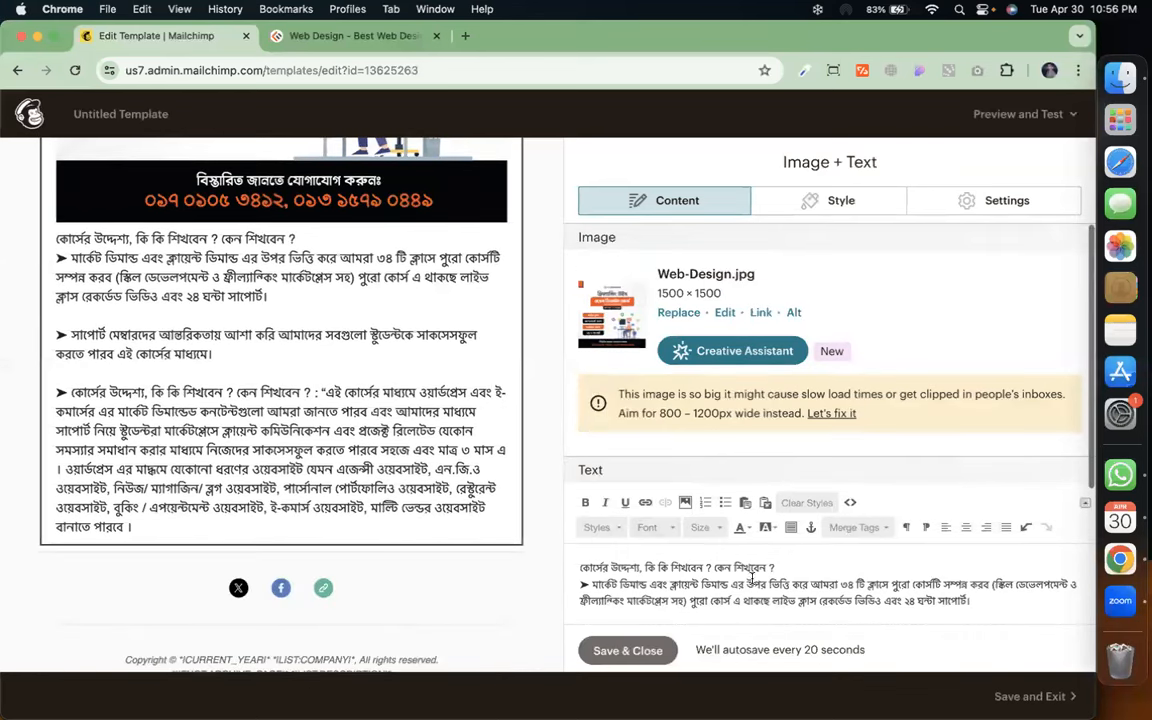
Make the heading line bold, underlined and italic, with a blank line below it
triple_click(669, 555)
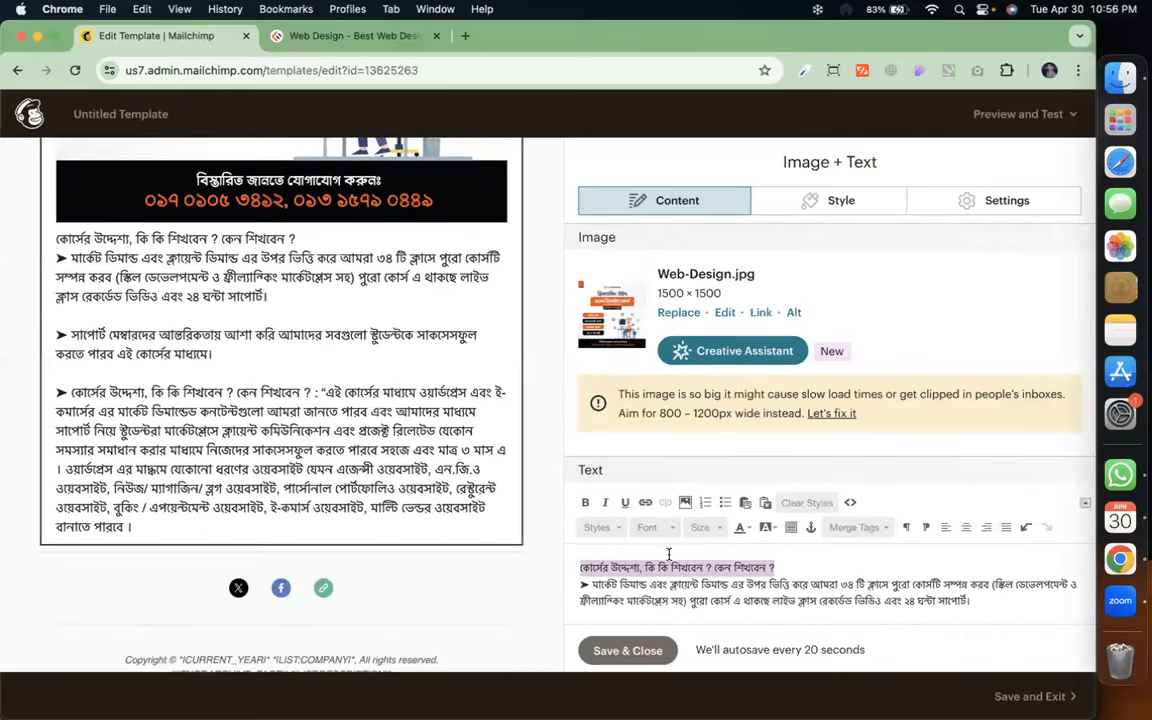
left_click(586, 503)
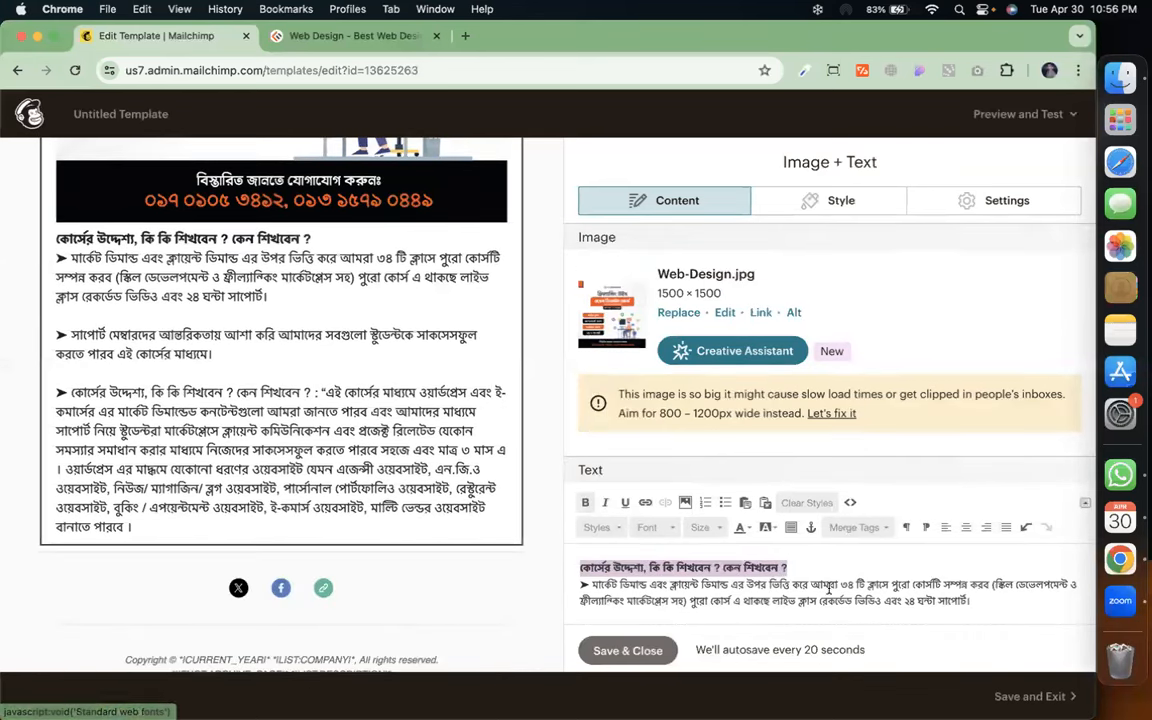
left_click(810, 567)
key("Return")
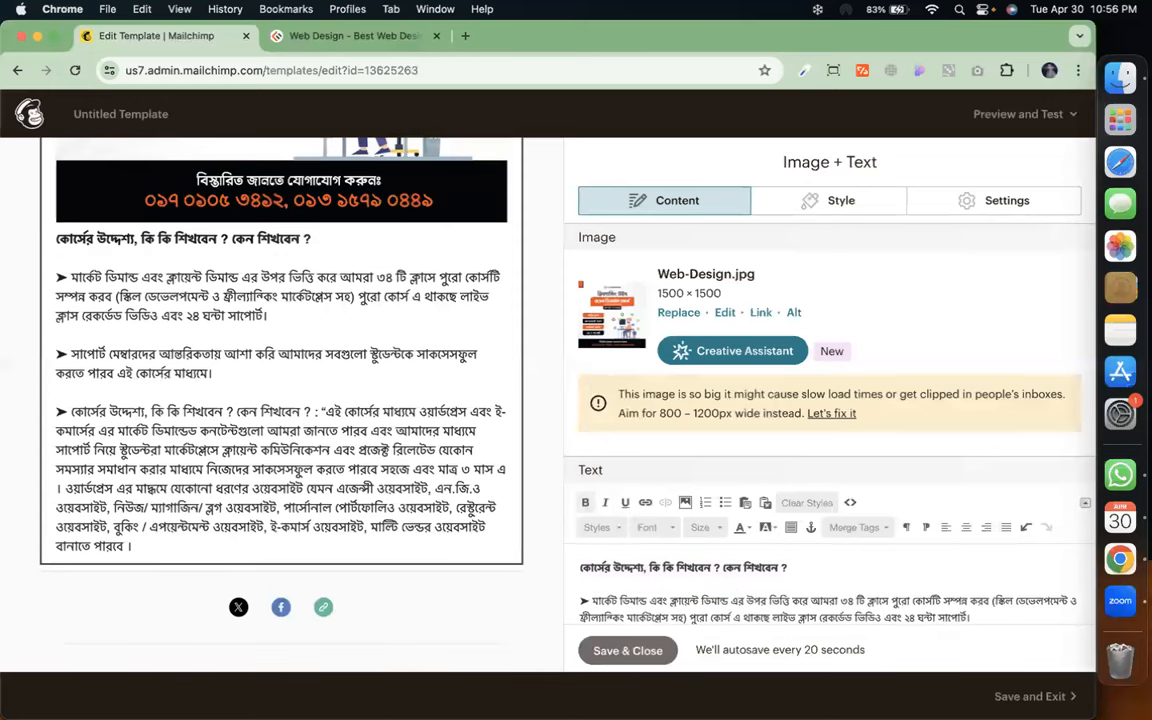
triple_click(716, 567)
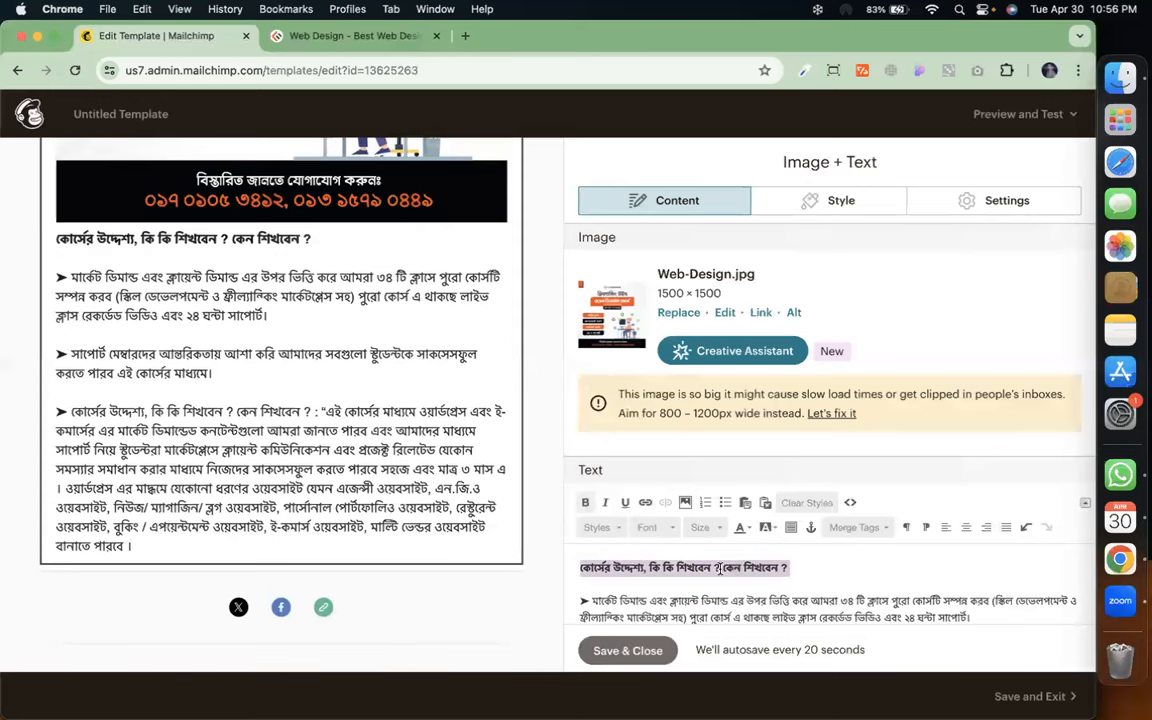
left_click(625, 502)
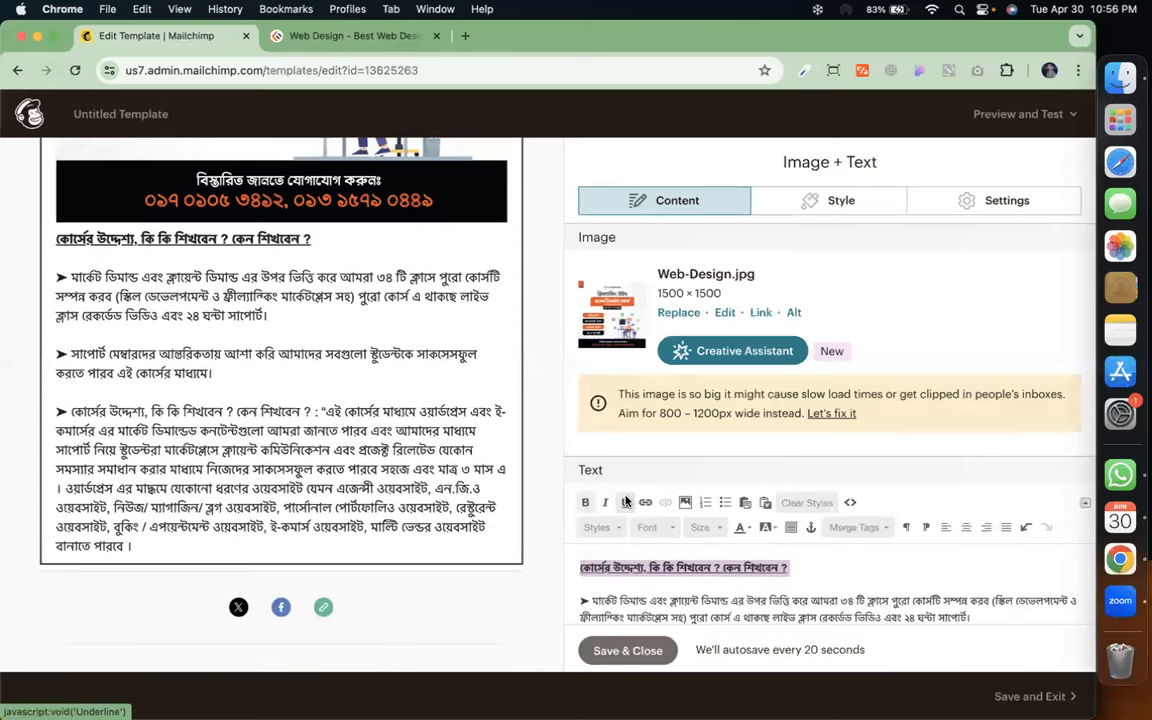
left_click(606, 502)
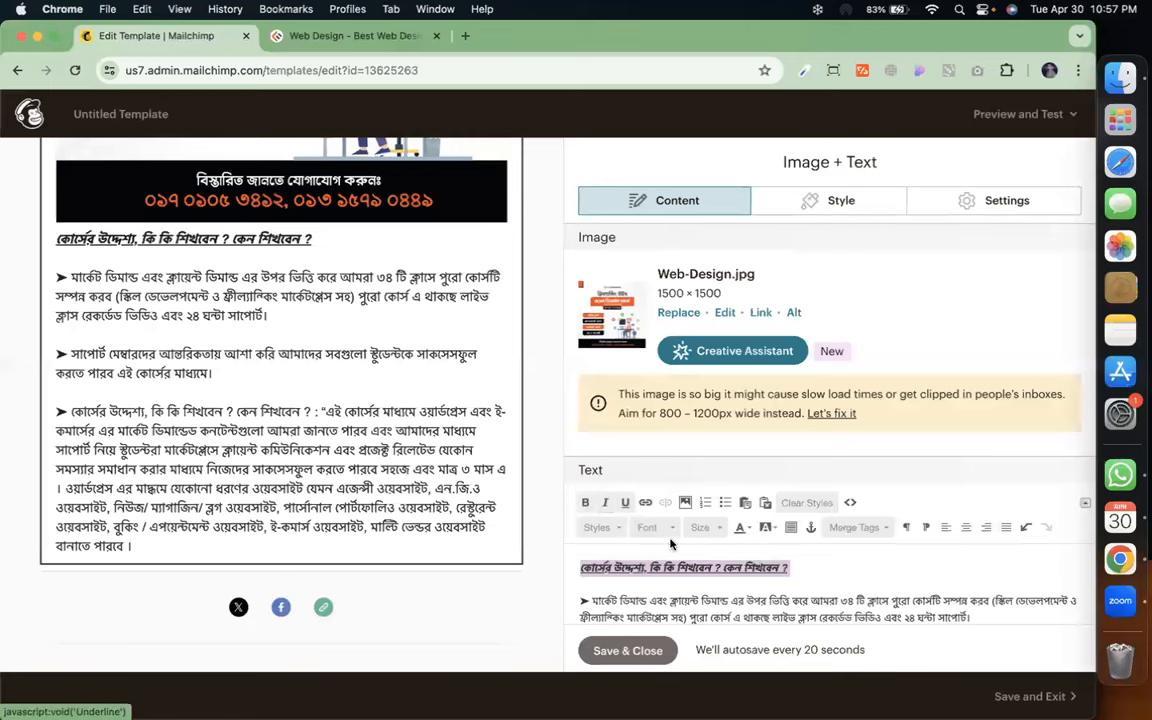
left_click(798, 566)
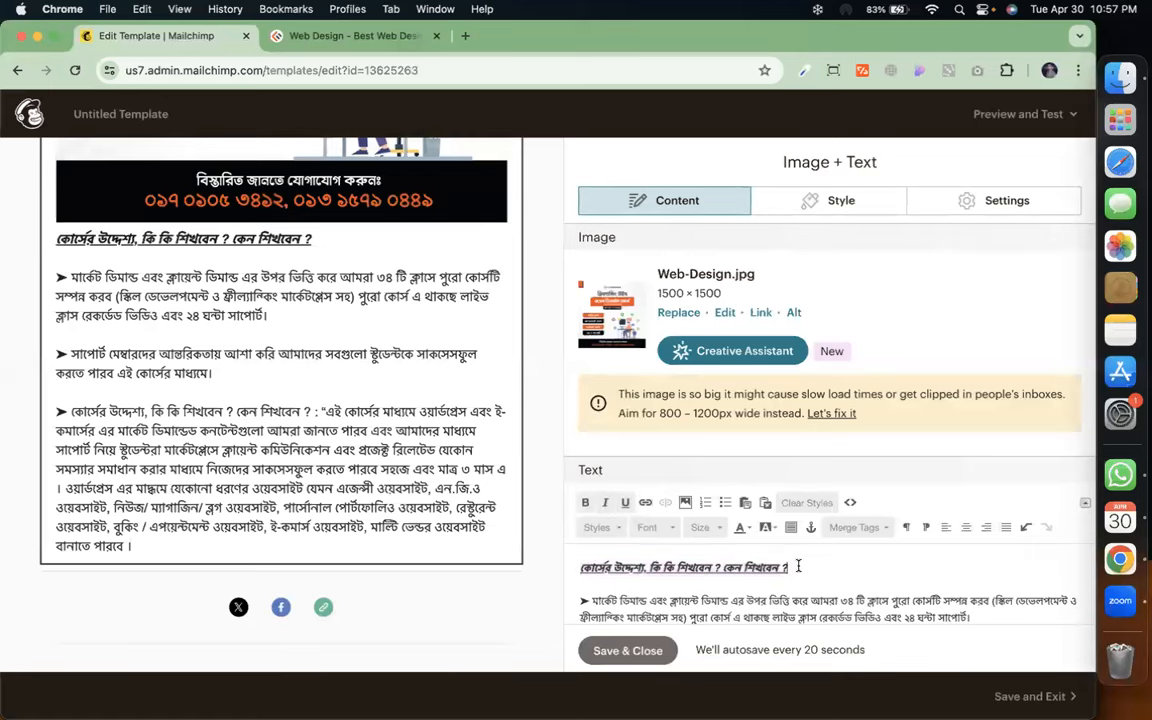
scroll(798, 566, "down", 5)
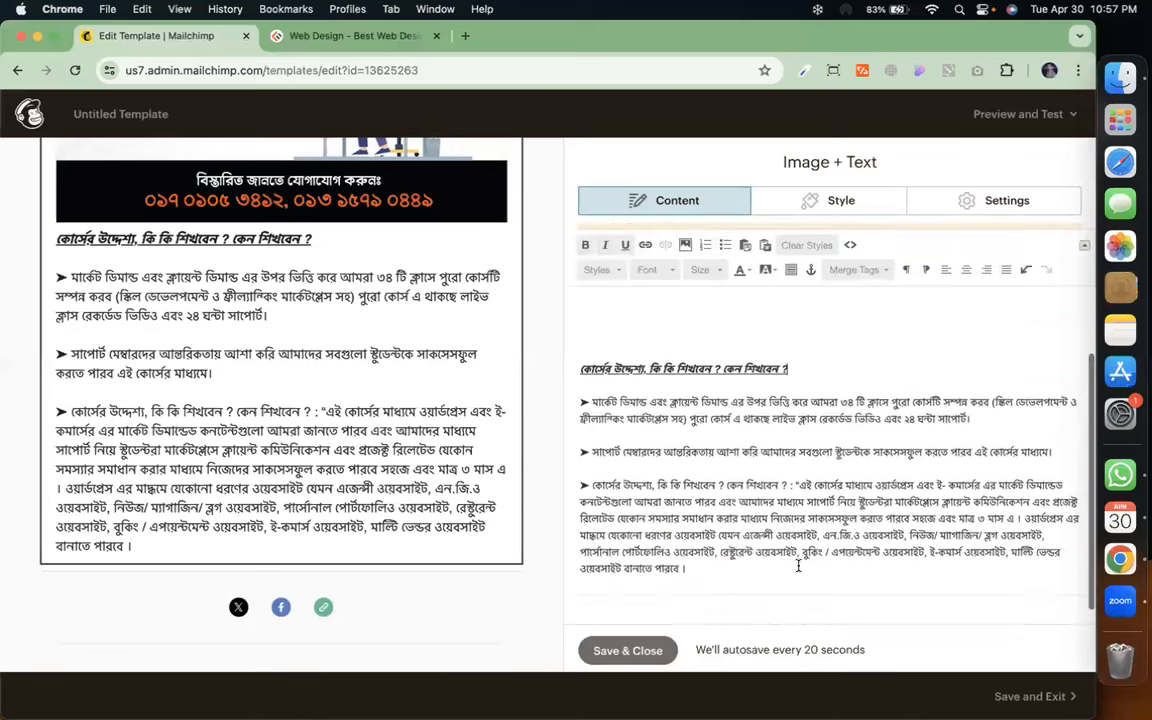
scroll(355, 416, "up", 2)
scroll(355, 416, "up", 3)
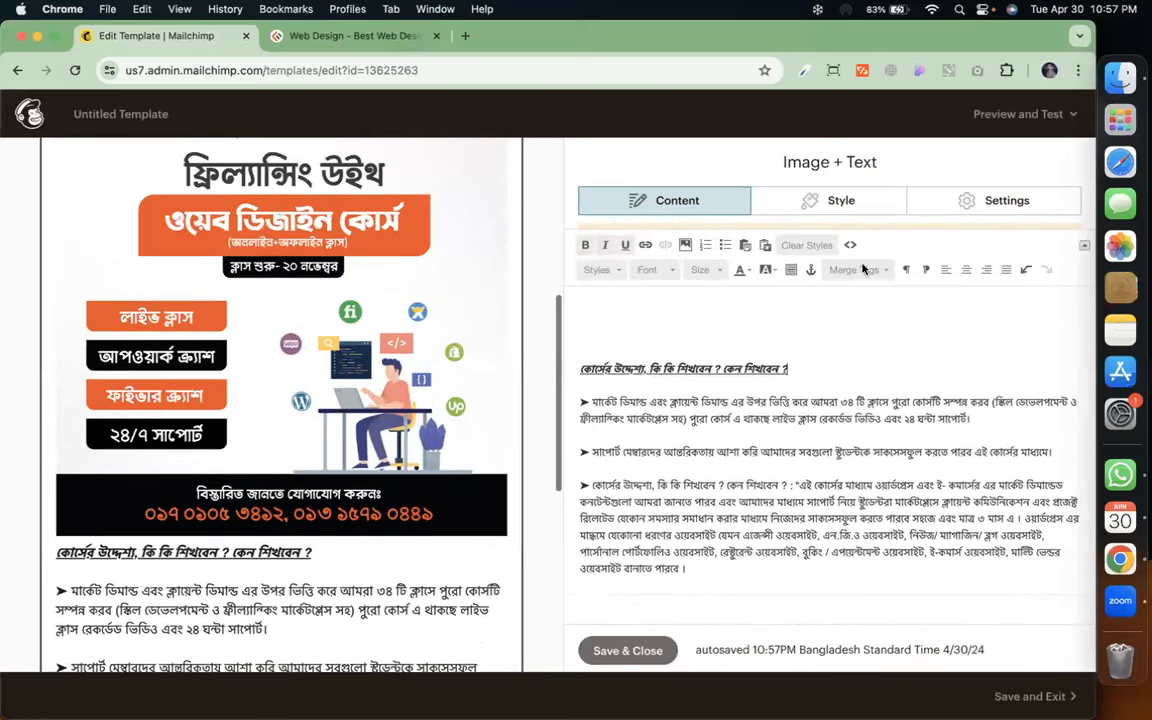
Place the image left of the text at 1/3 width and save the block
left_click(979, 202)
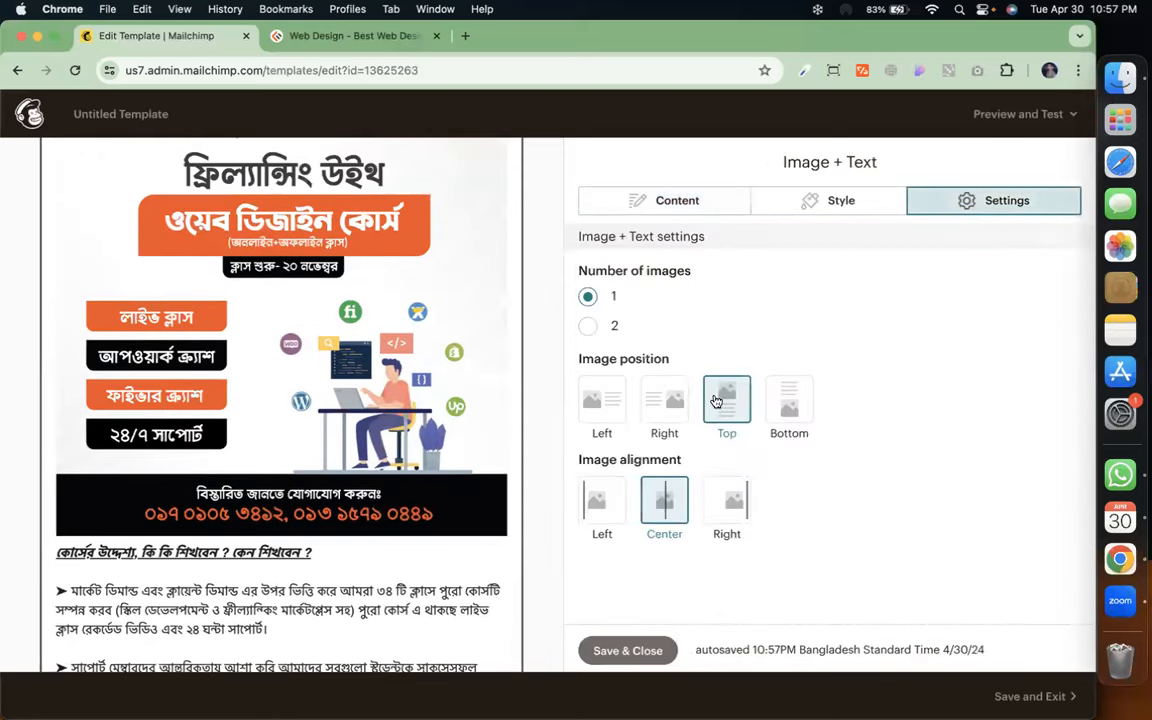
left_click(664, 400)
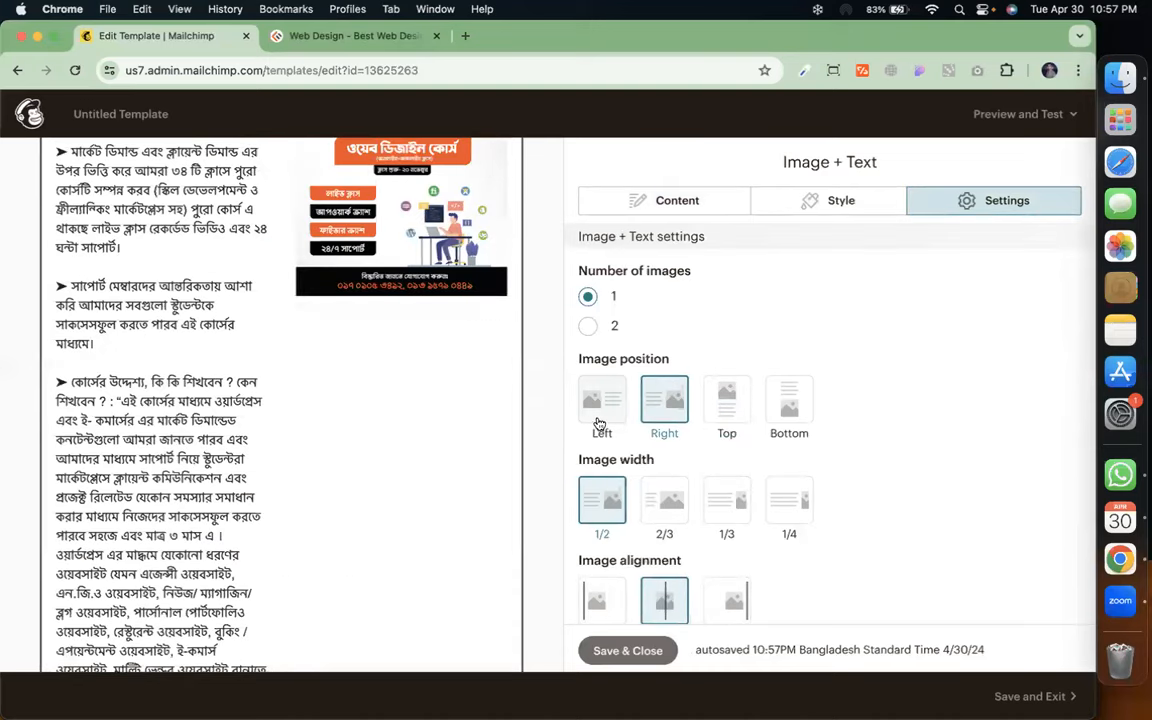
left_click(608, 419)
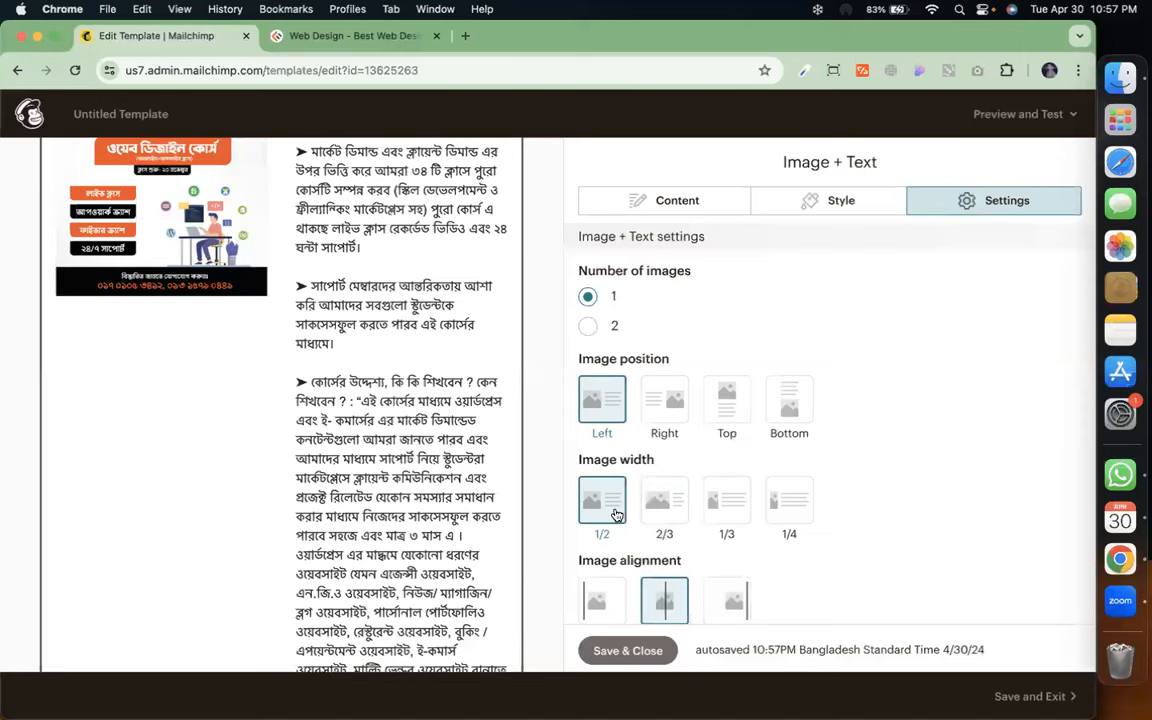
left_click(727, 514)
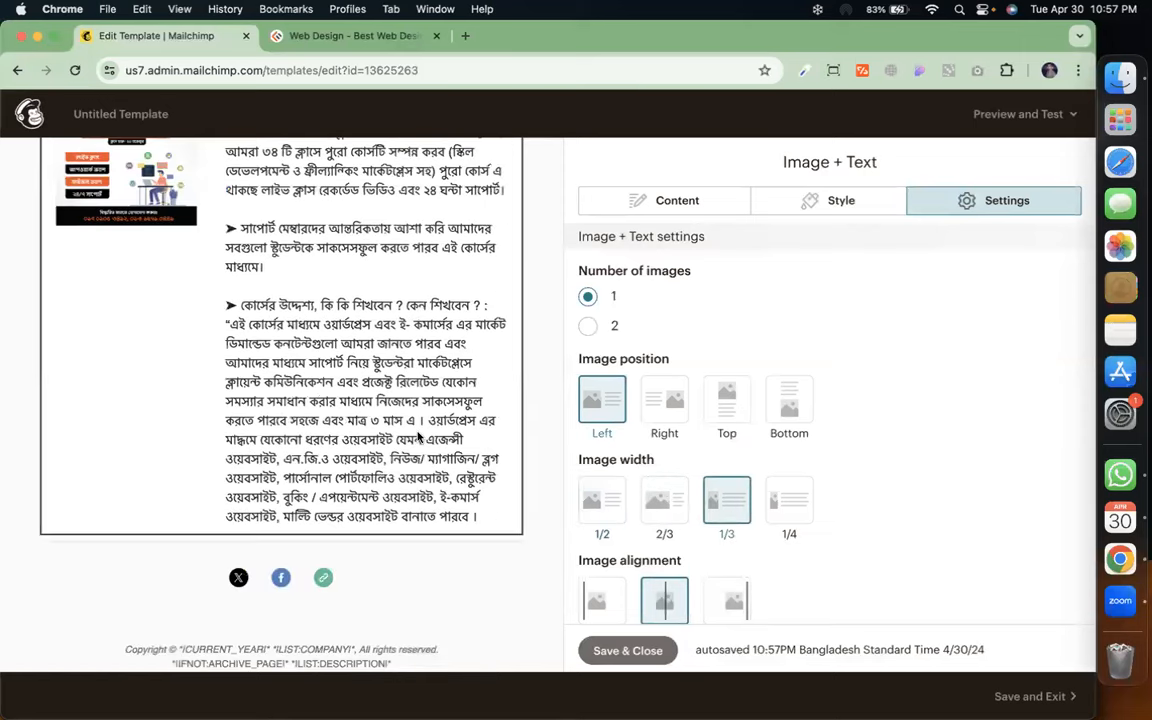
scroll(420, 438, "up", 2)
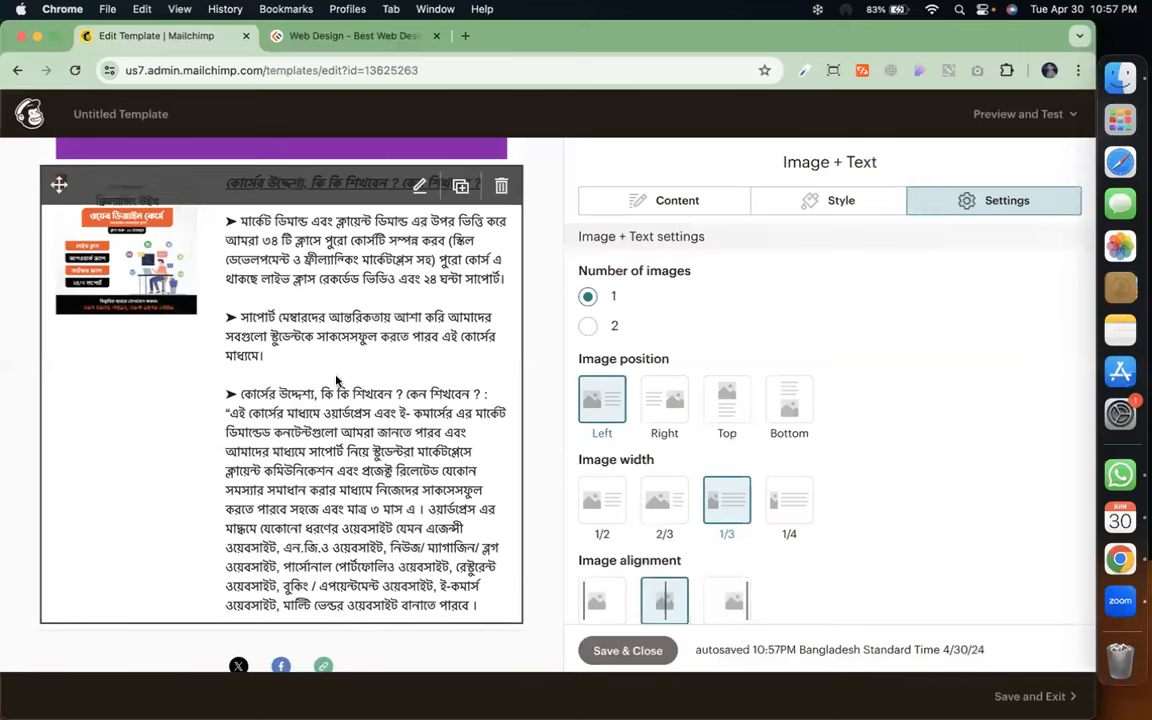
left_click(783, 515)
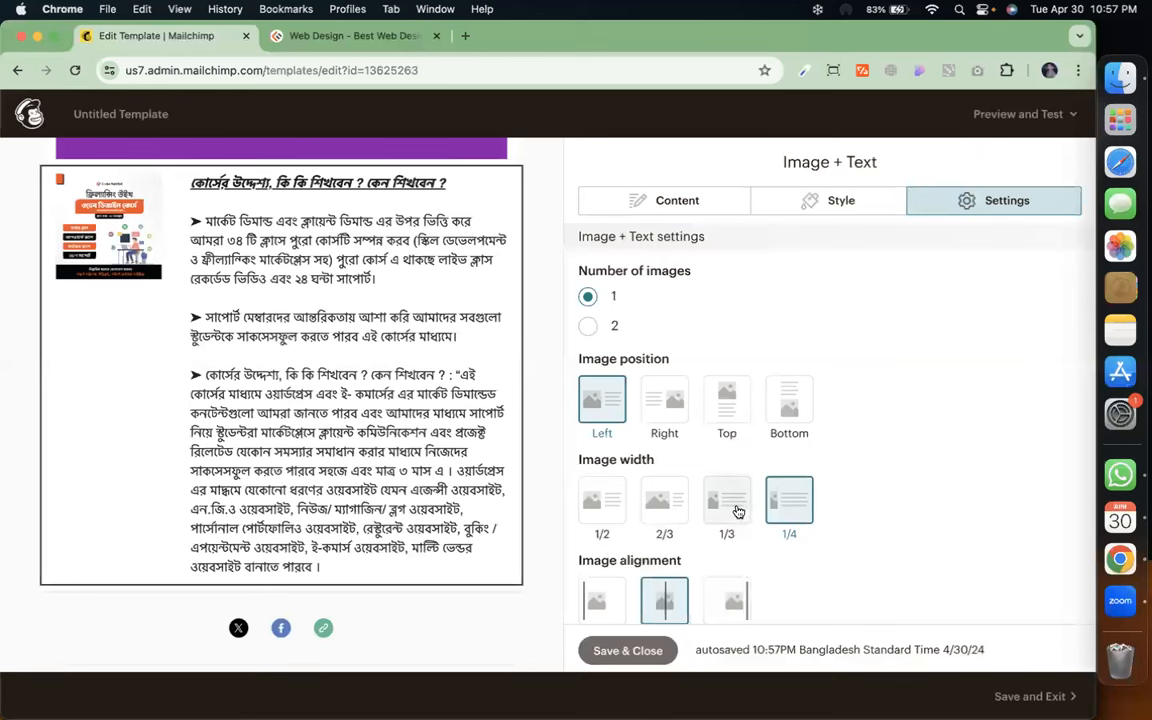
left_click(736, 510)
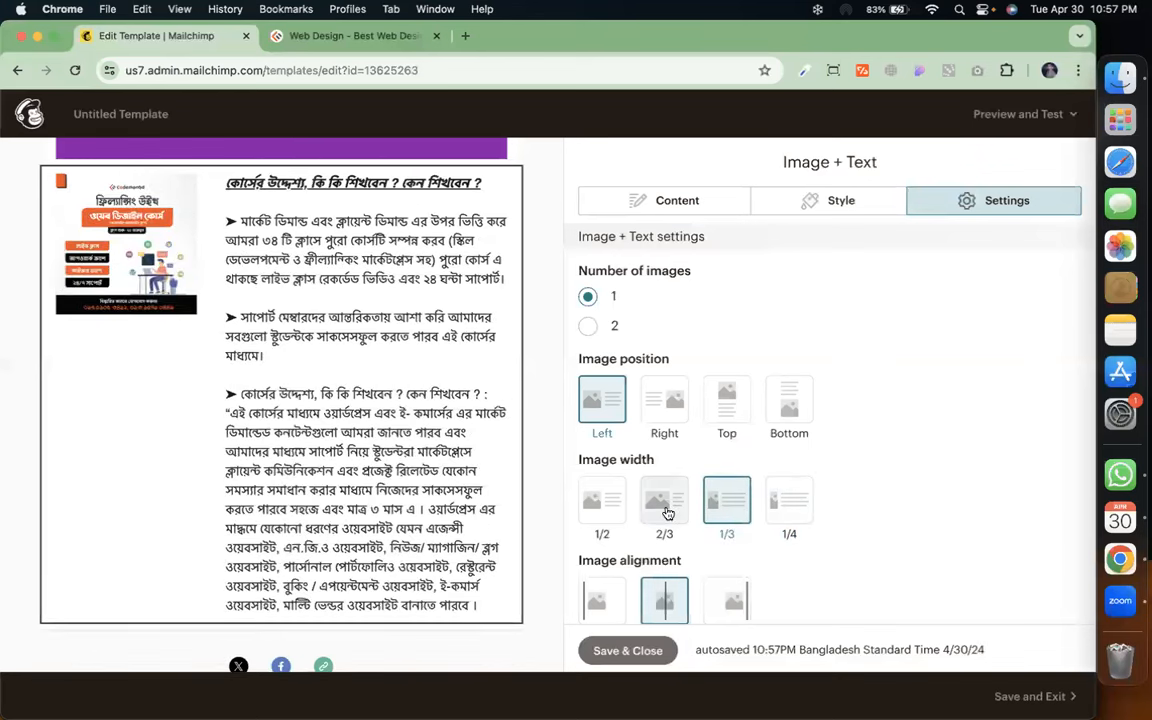
scroll(667, 510, "down", 1)
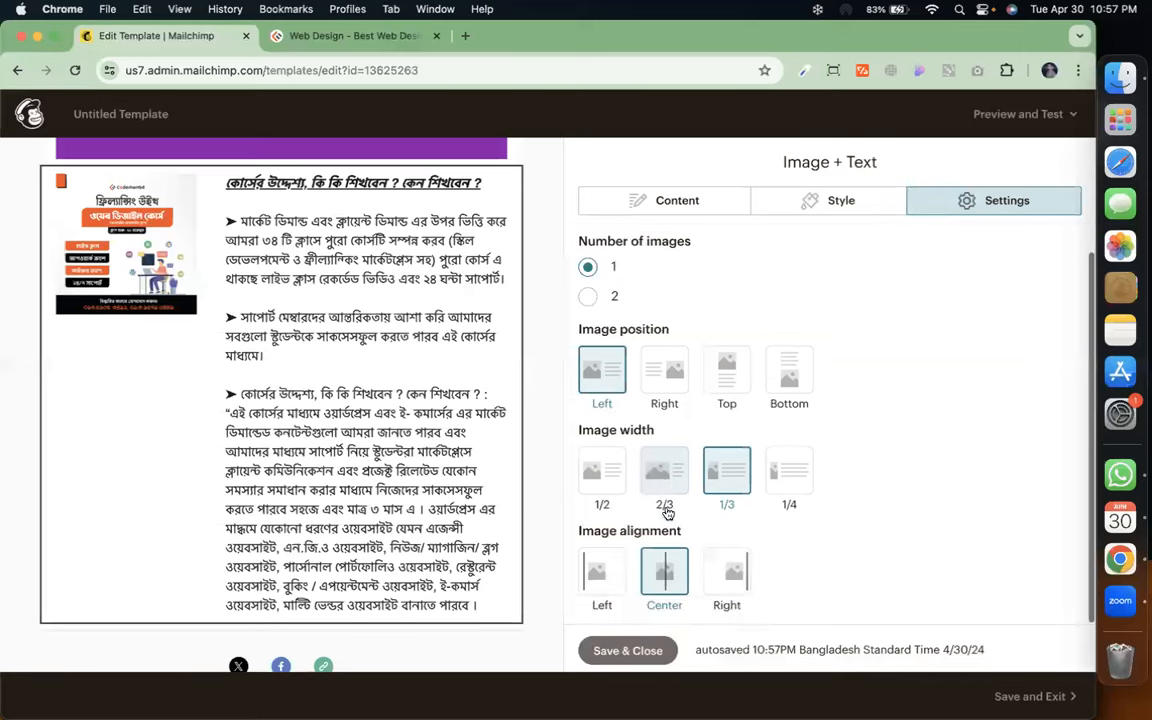
left_click(665, 378)
left_click(727, 372)
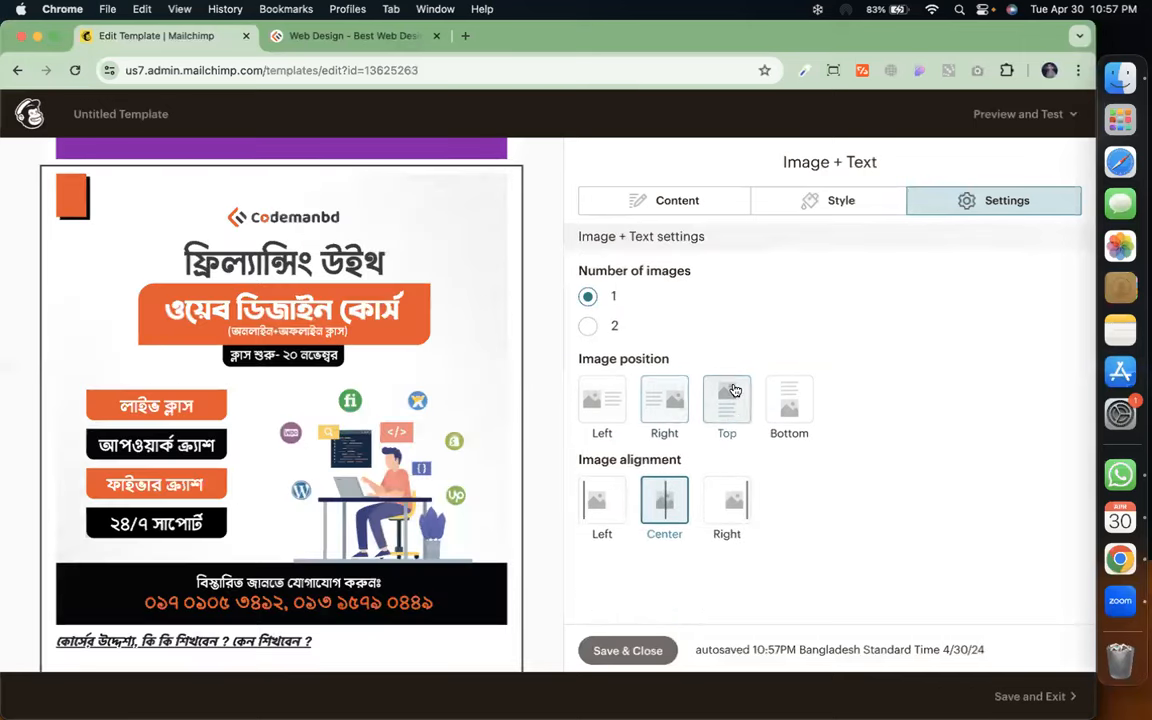
left_click(780, 397)
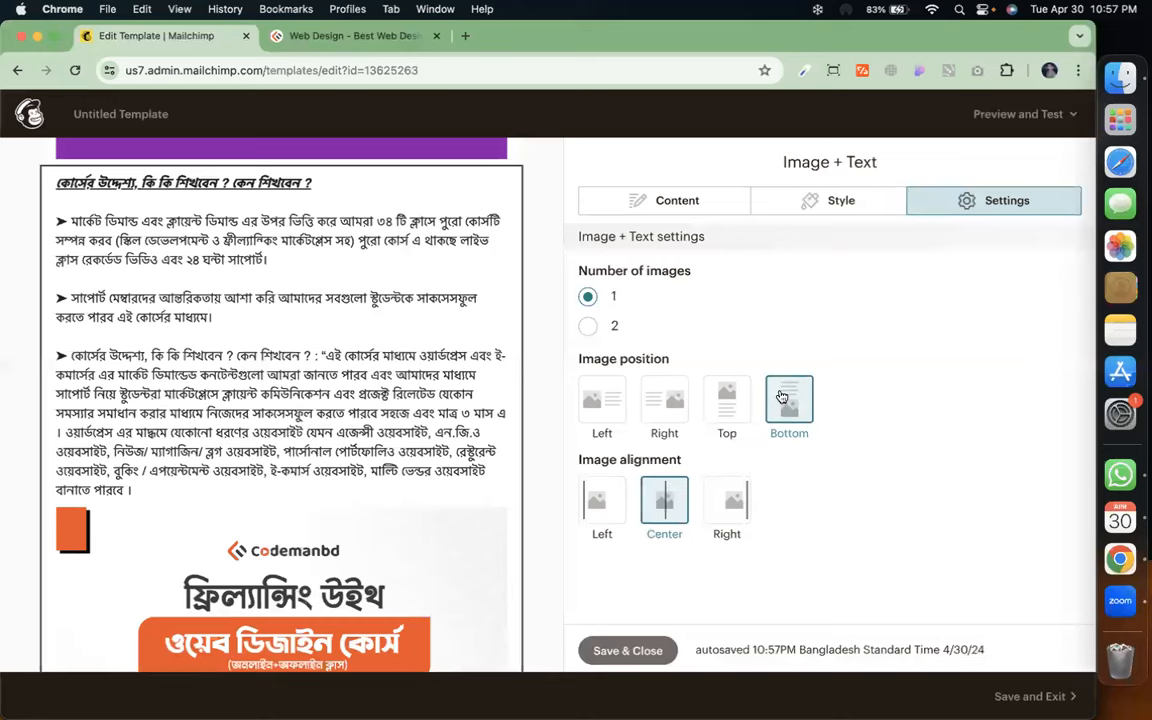
left_click(597, 397)
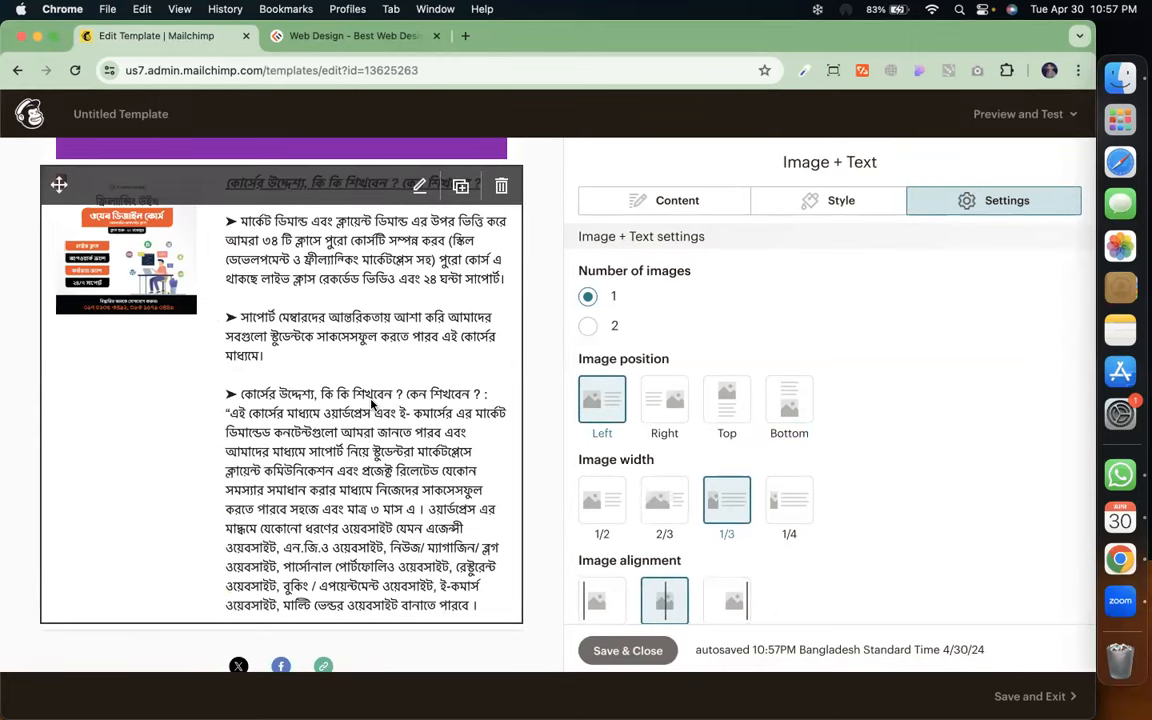
left_click(648, 653)
Add a Button block below the course block labelled 'Course Module'
scroll(370, 437, "down", 3)
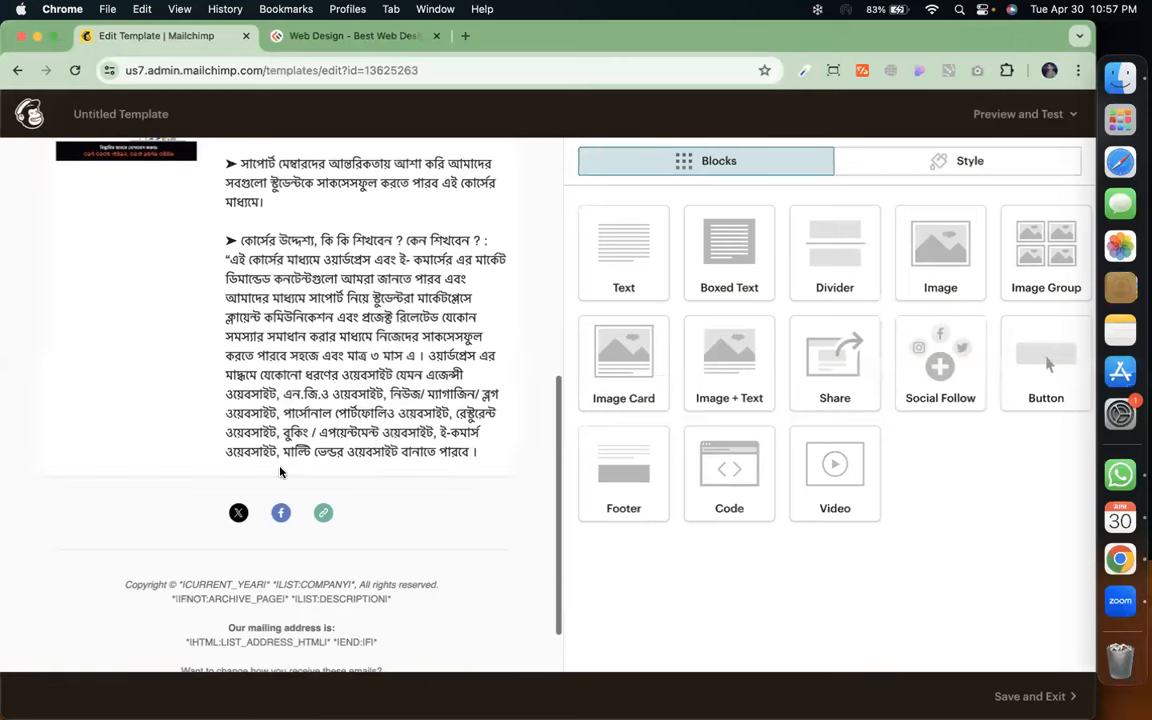
left_click_drag(1040, 362, 283, 470)
left_click(683, 268)
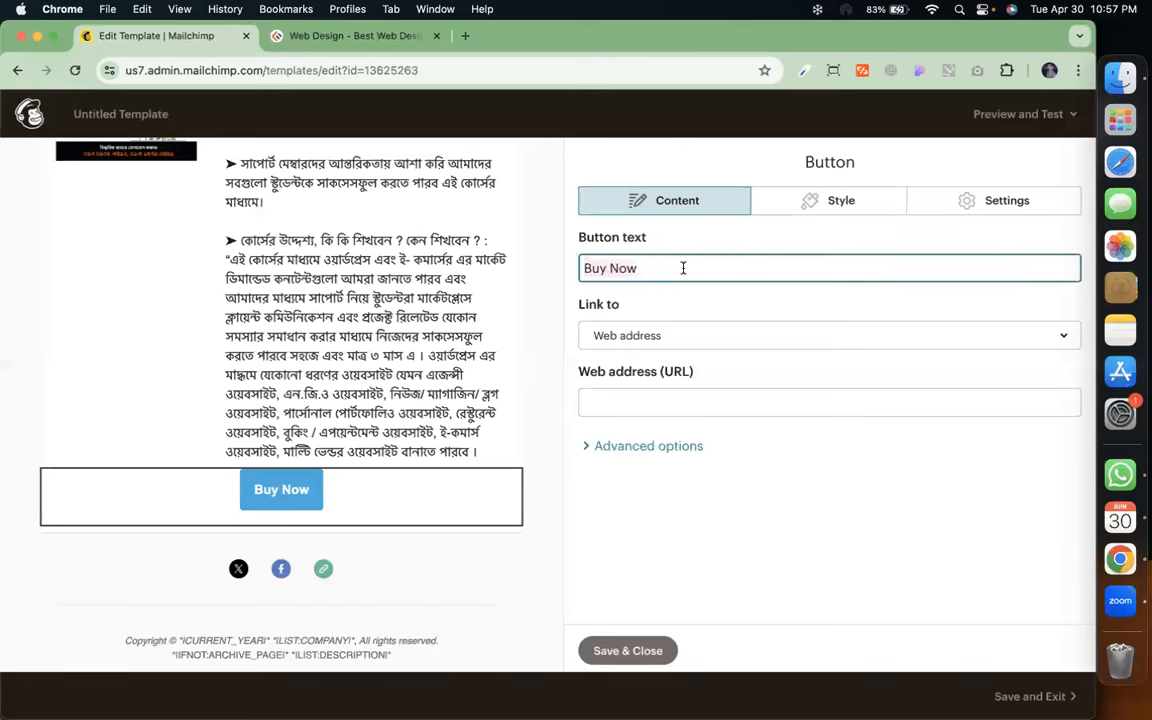
key("super+a")
type("C")
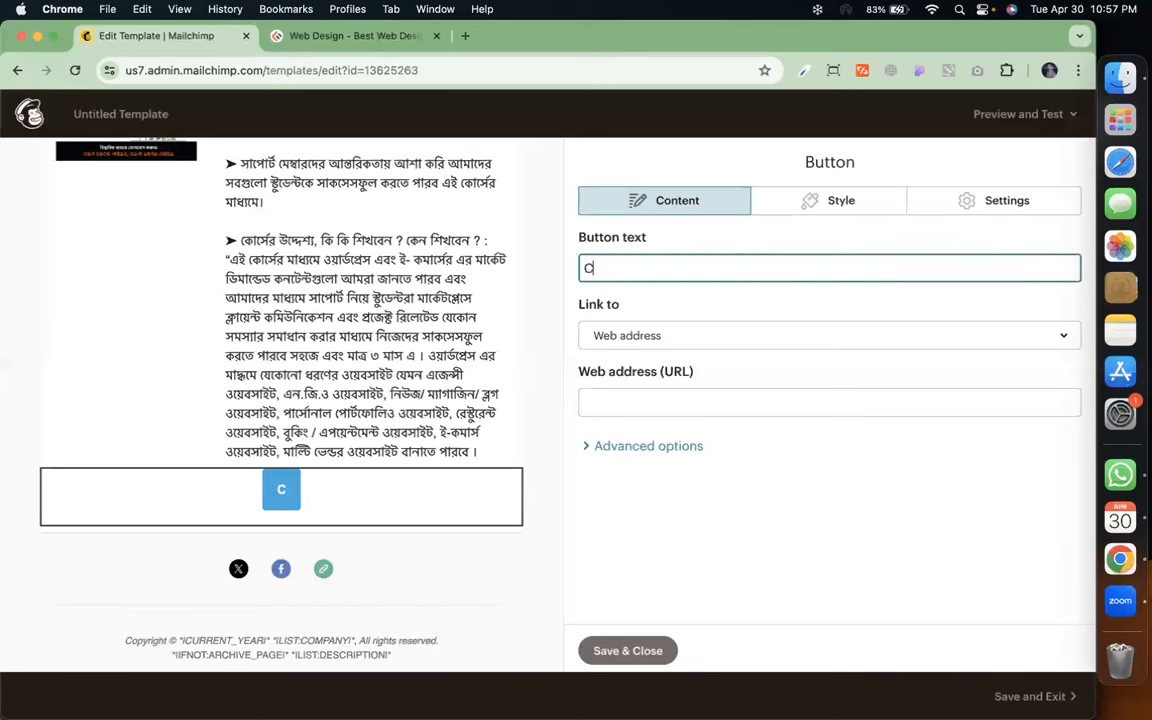
type("ourse M")
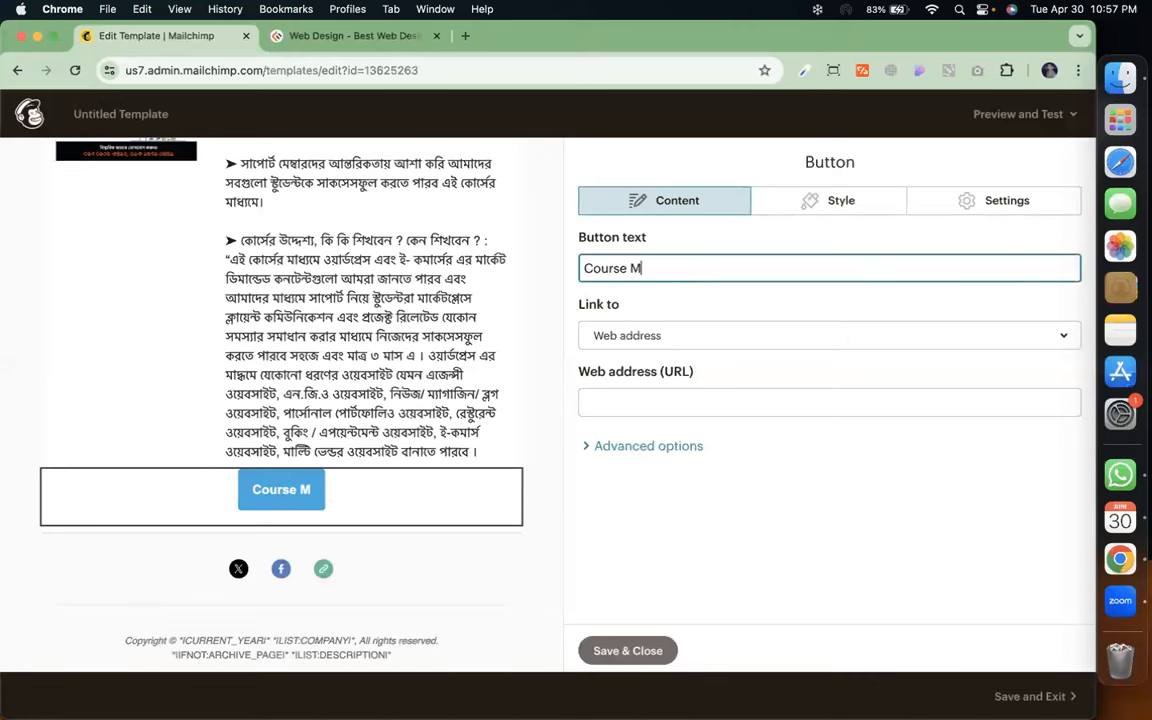
type("odu")
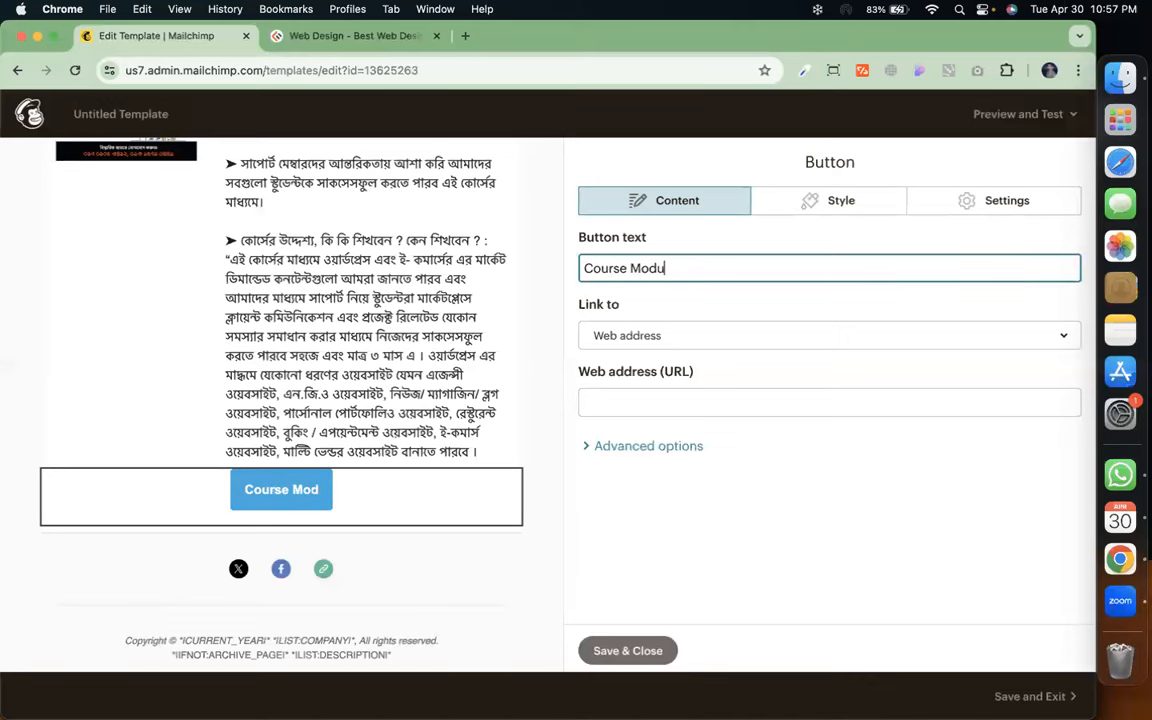
type("le")
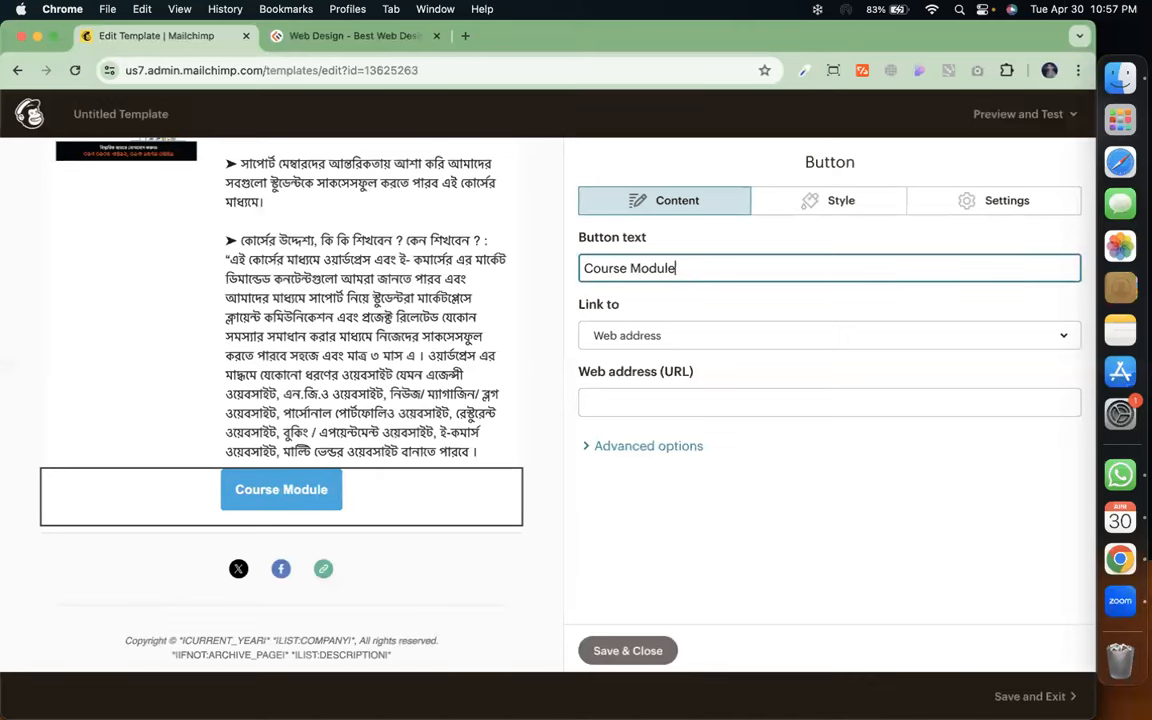
left_click(378, 36)
left_click(394, 67)
left_click(394, 67)
key("super+a")
key("super+c")
left_click(157, 37)
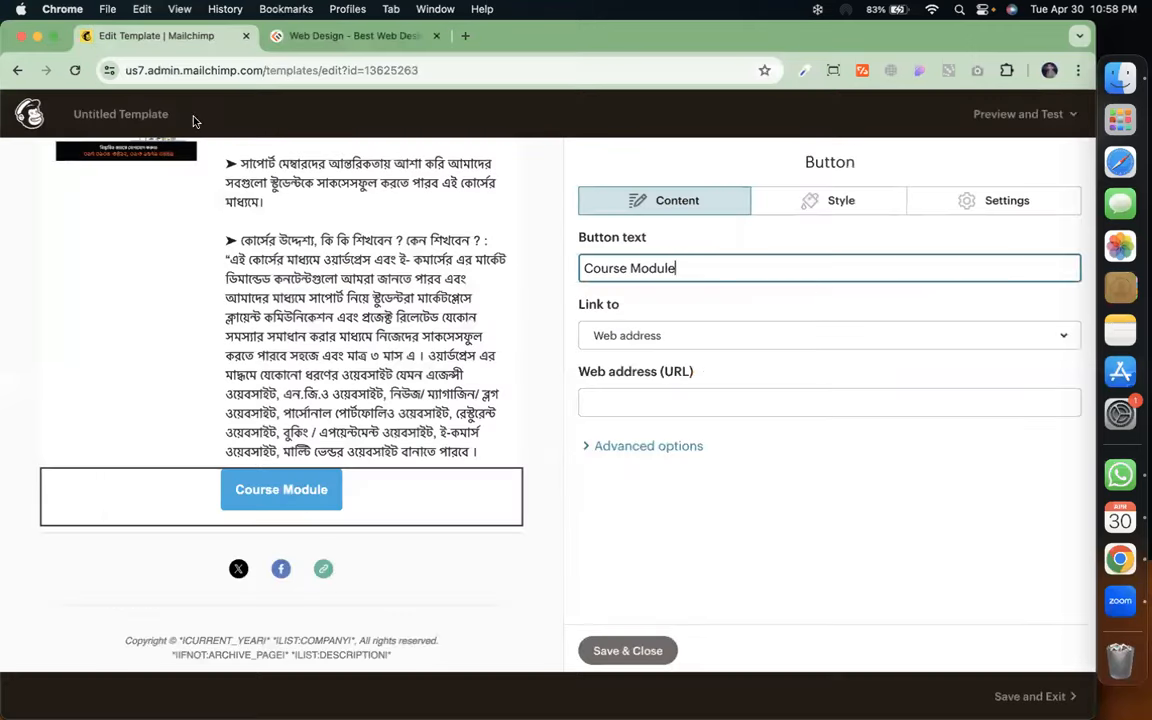
left_click(710, 405)
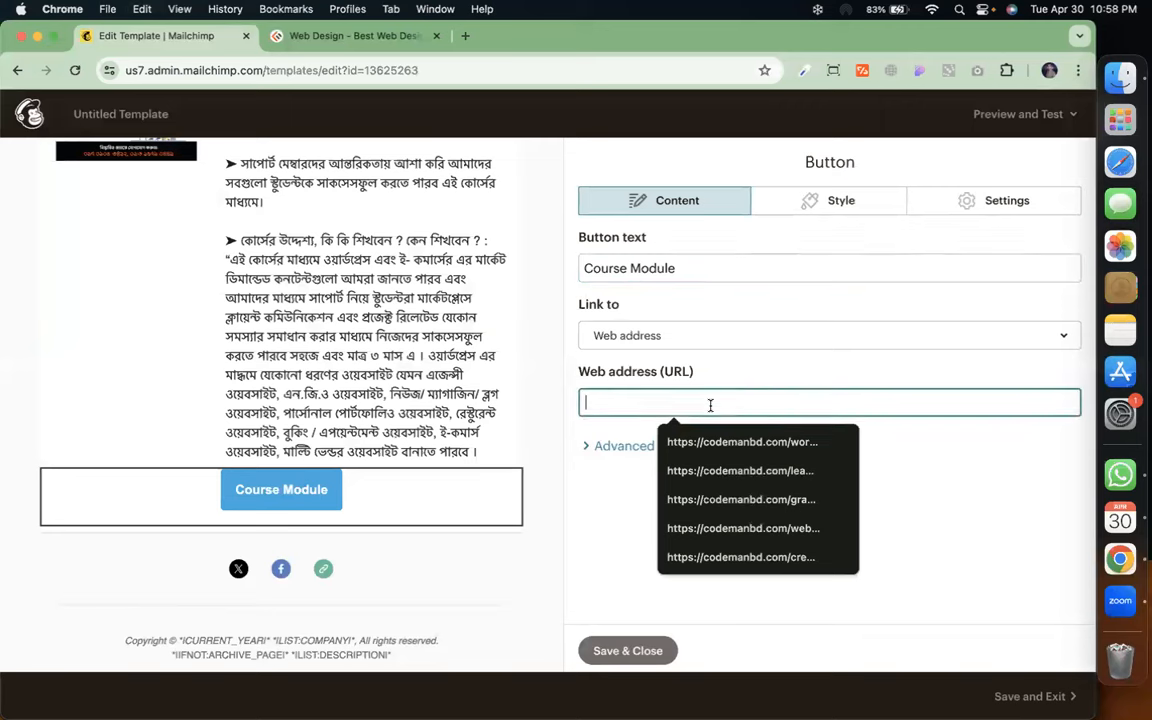
key("super+v")
left_click(674, 445)
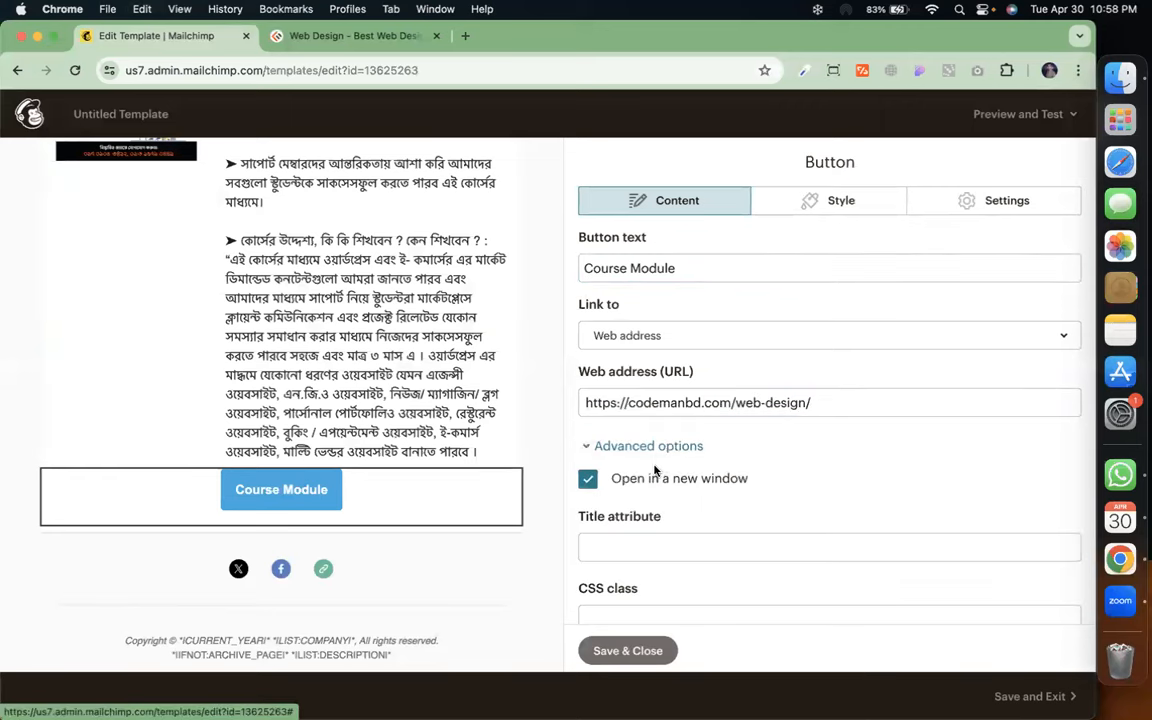
left_click(585, 446)
Give the button an orange #ea5b3a background and save it
left_click(862, 200)
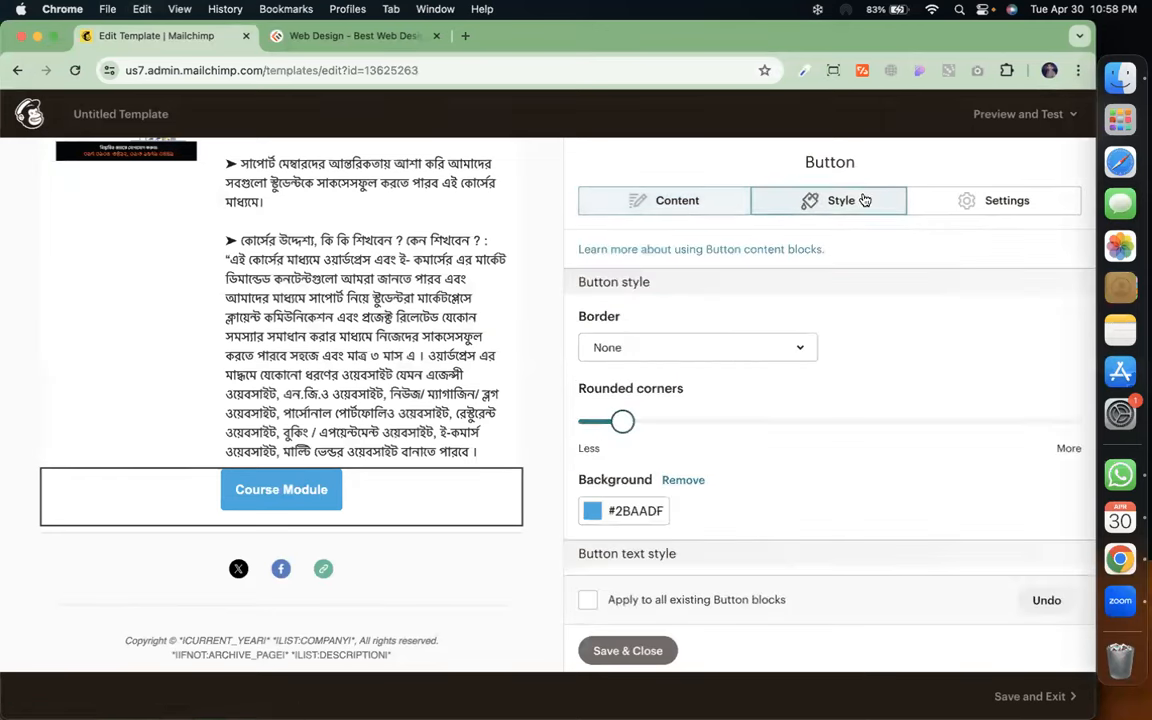
left_click(592, 513)
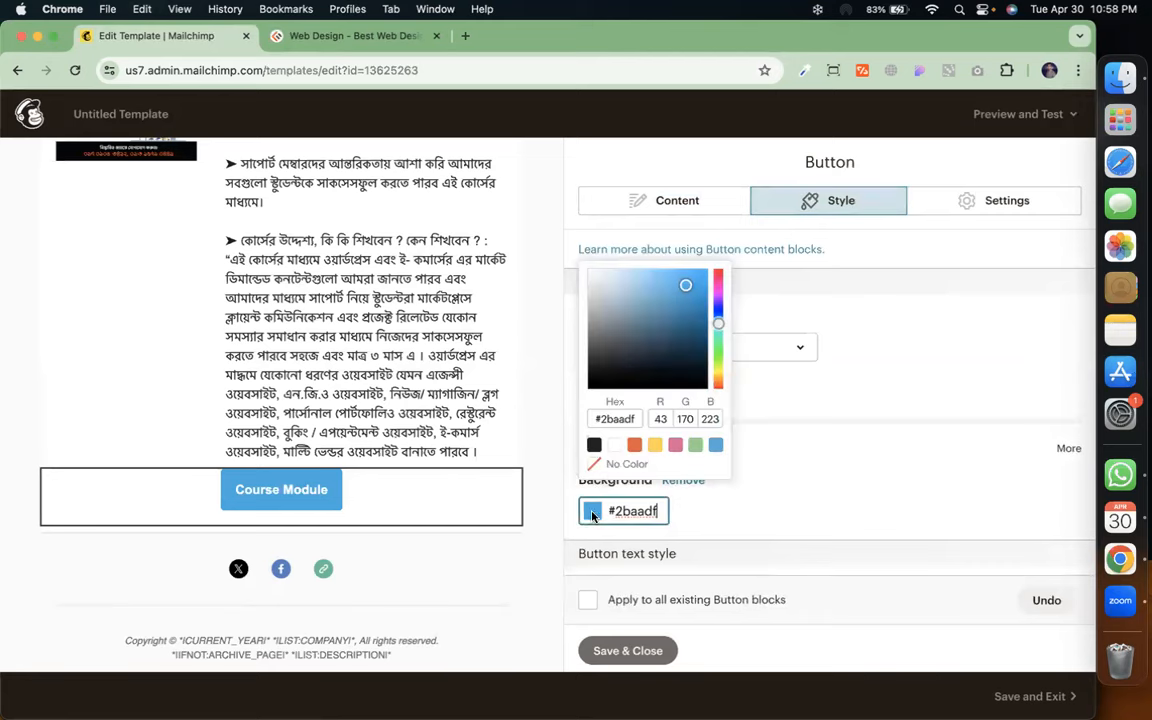
left_click(634, 446)
left_click(760, 494)
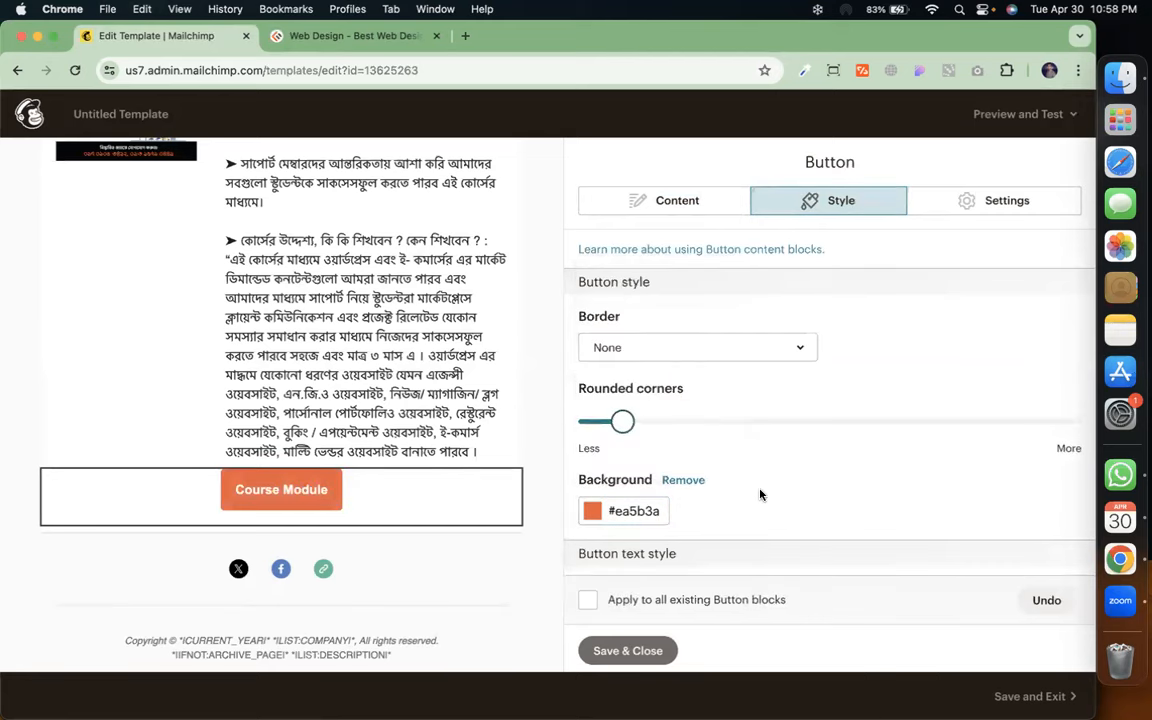
left_click(628, 651)
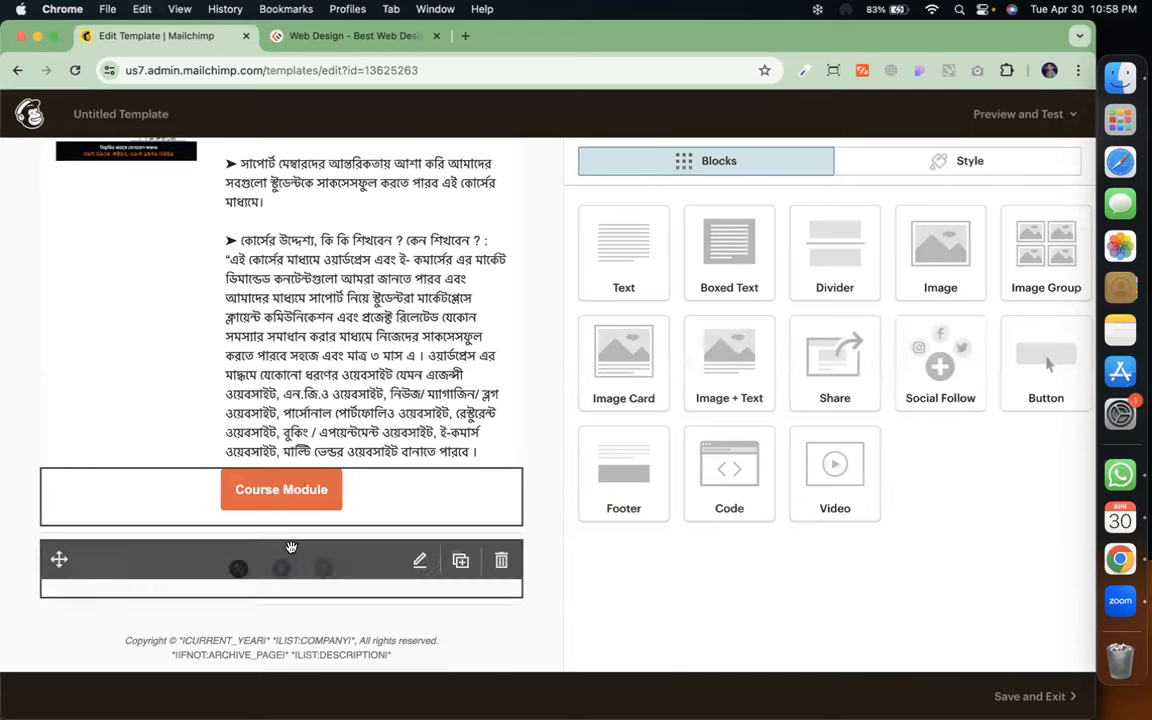
Delete the last paragraph from the course Image + Text block's text
scroll(322, 350, "up", 3)
scroll(322, 350, "up", 2)
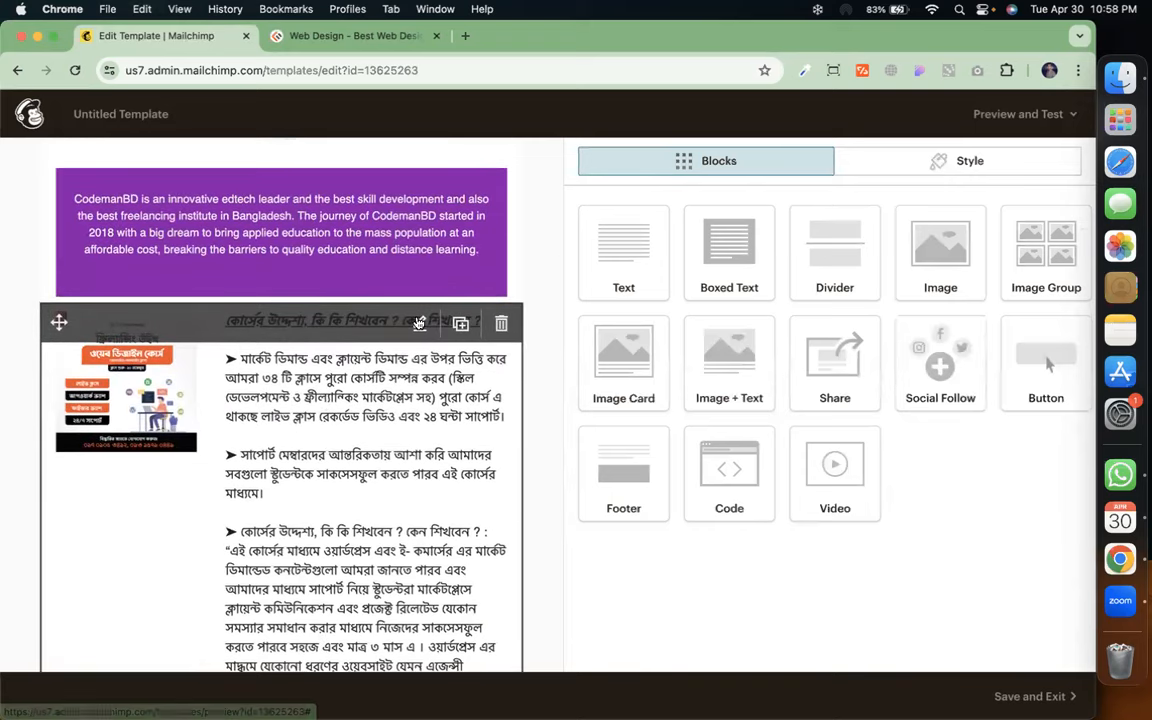
left_click(419, 323)
scroll(754, 404, "down", 4)
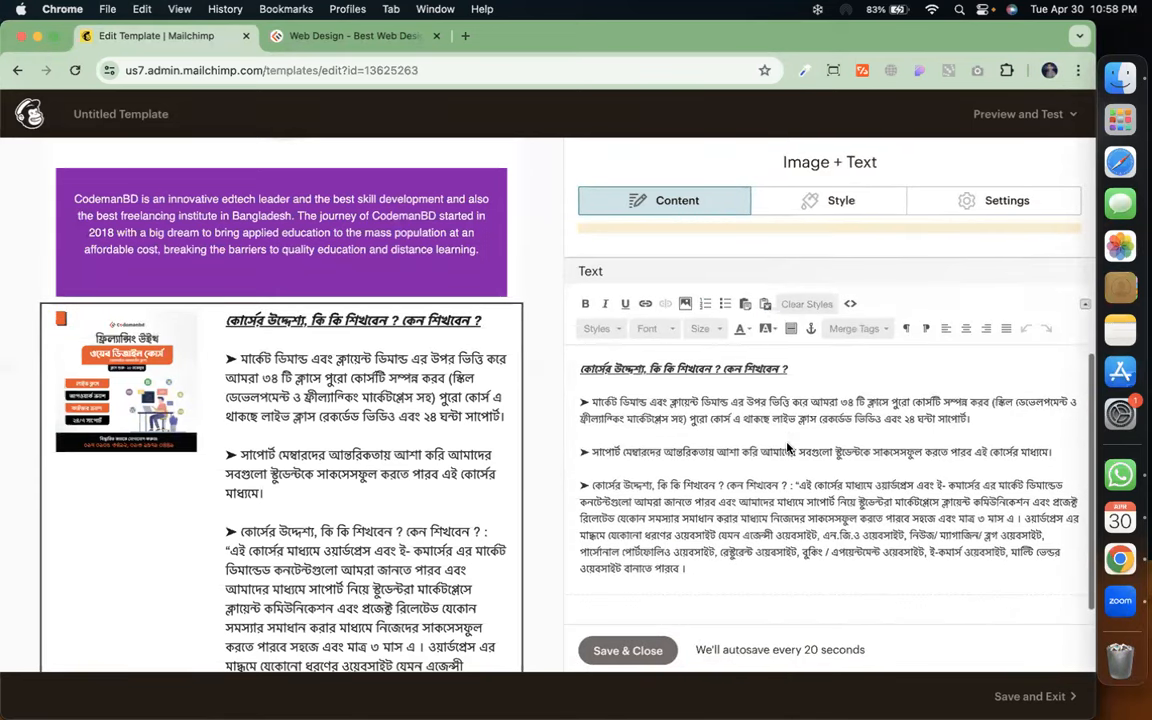
left_click_drag(772, 570, 573, 491)
key("BackSpace")
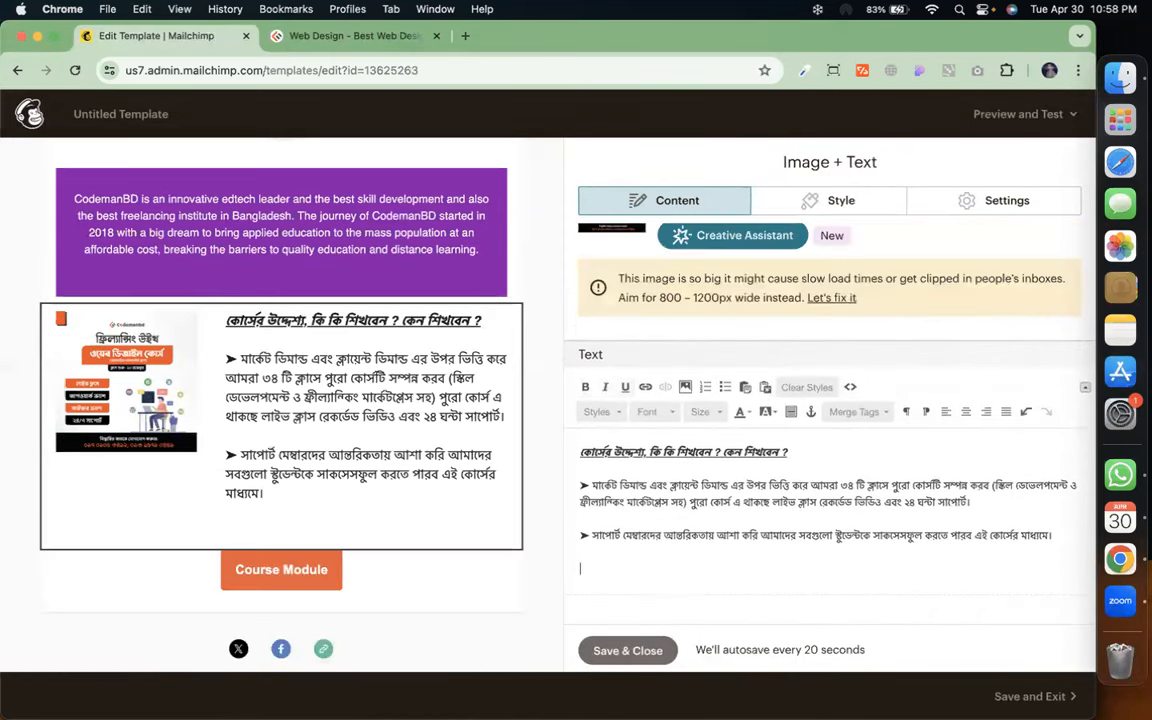
Set the block's image width to 1/2 and save the block
left_click(950, 201)
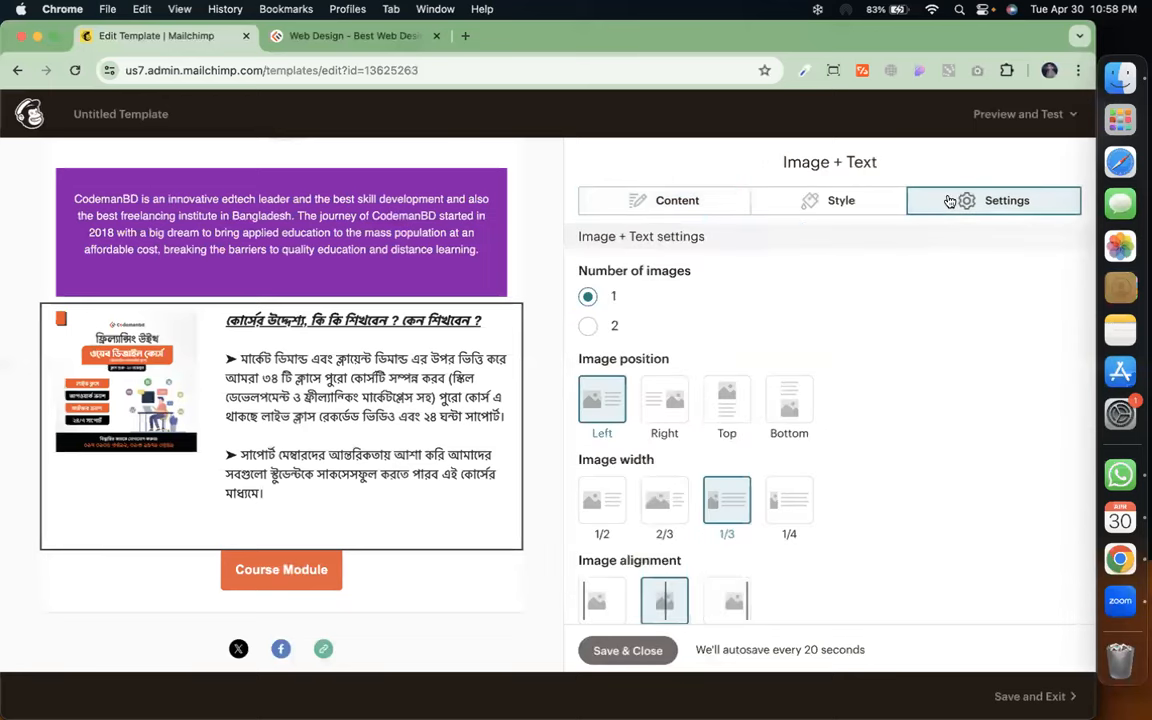
left_click(599, 505)
scroll(600, 560, "down", 1)
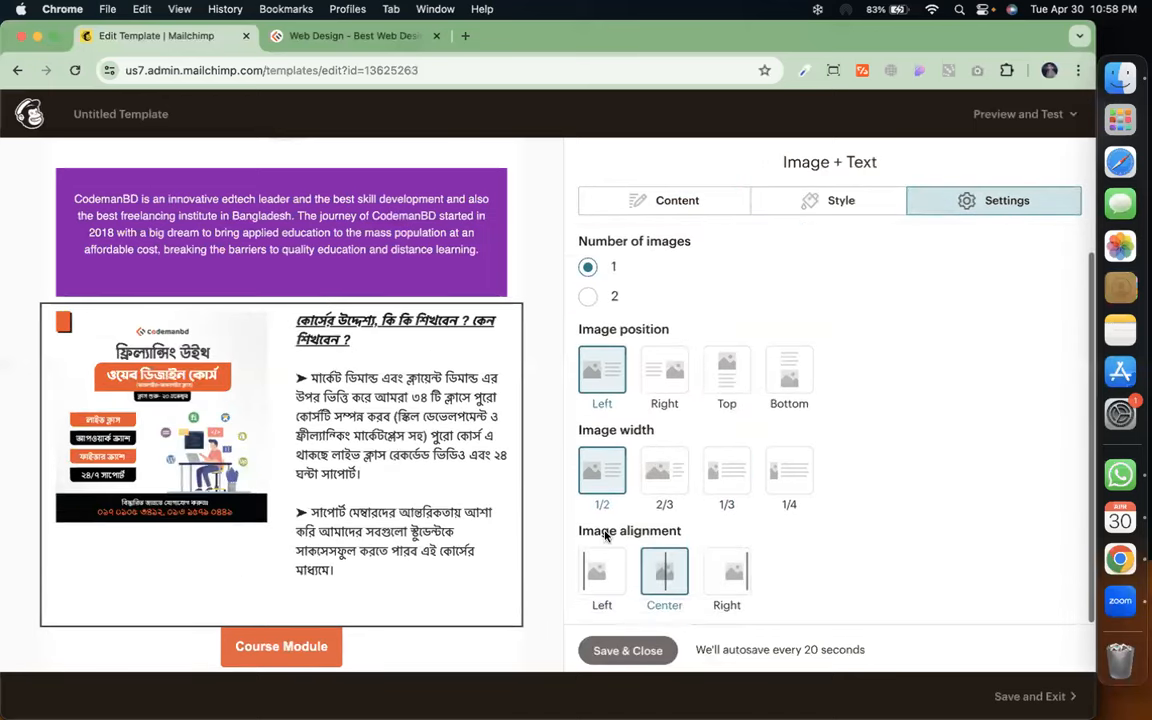
left_click(607, 652)
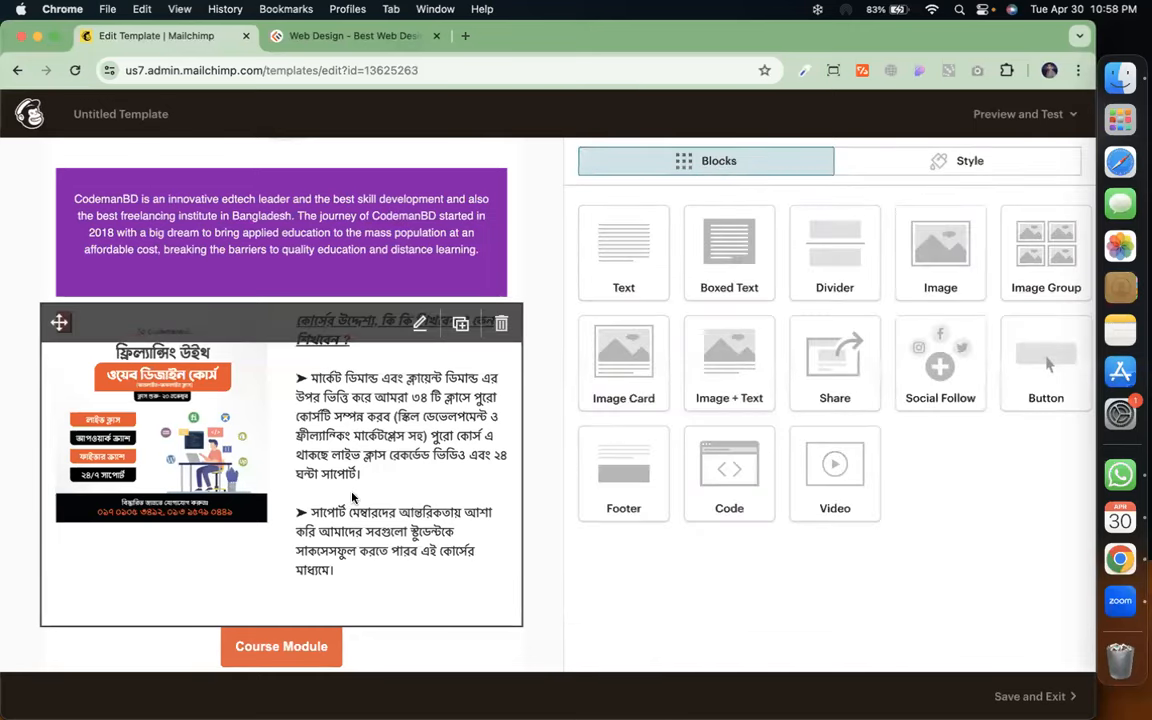
Duplicate the course Image + Text block and move the Course Module button between the copies
scroll(352, 497, "down", 1)
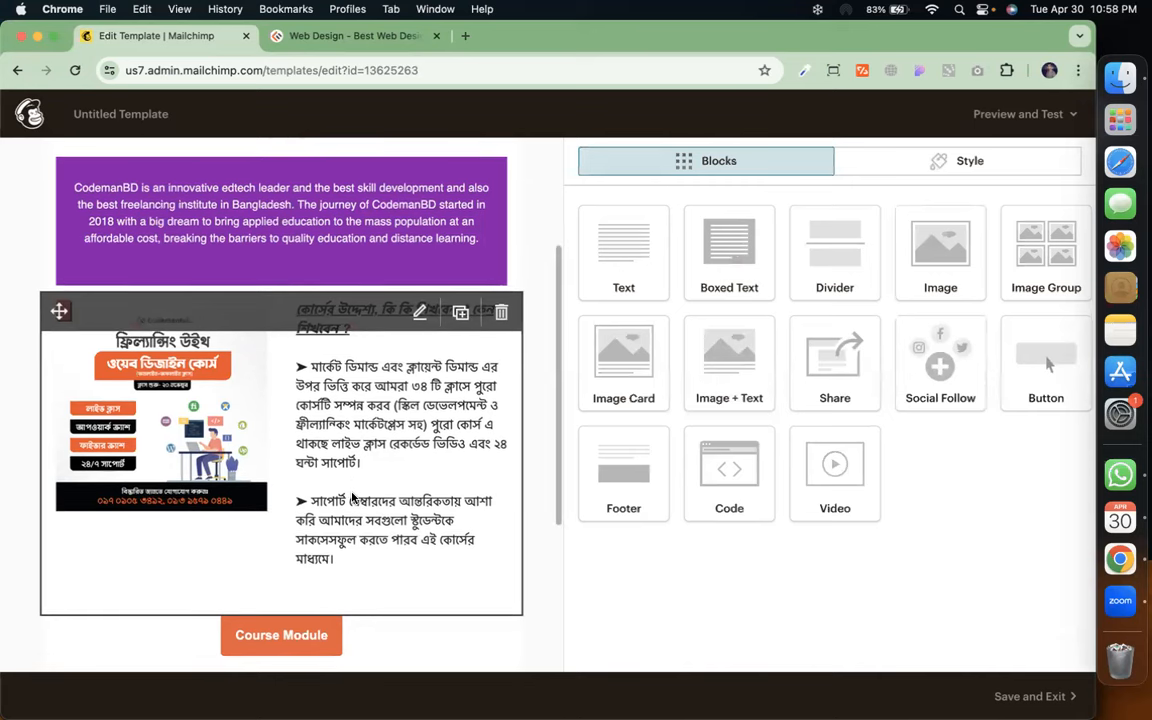
scroll(311, 429, "down", 3)
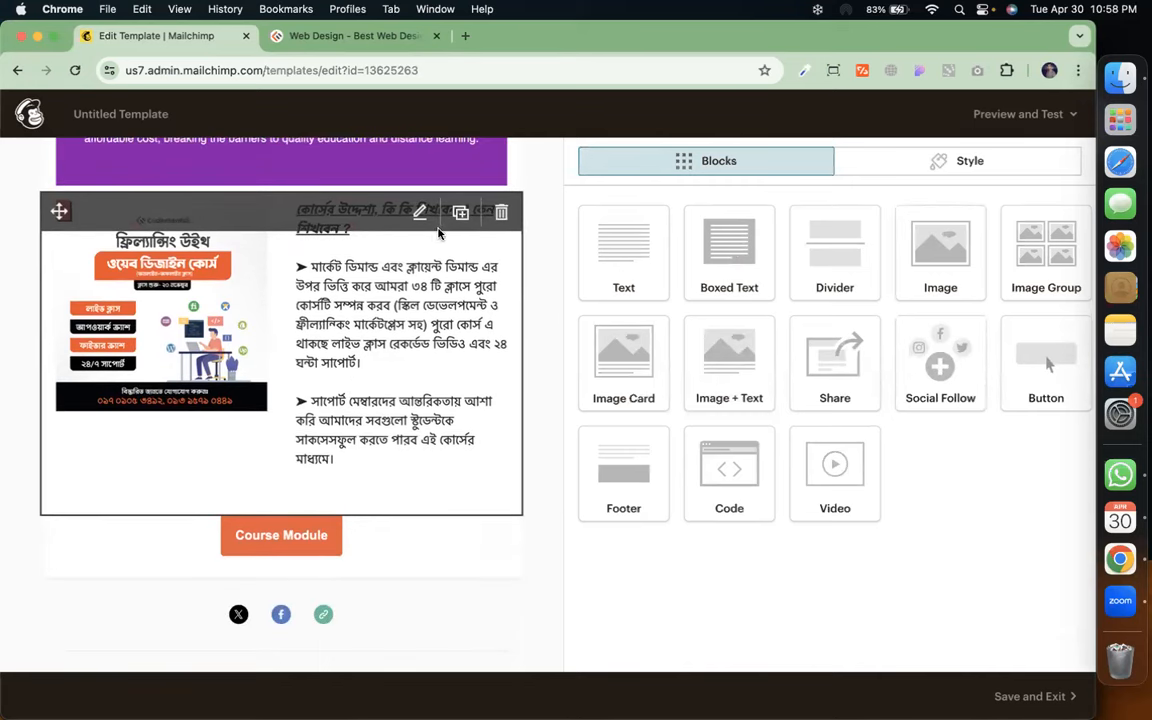
left_click(461, 215)
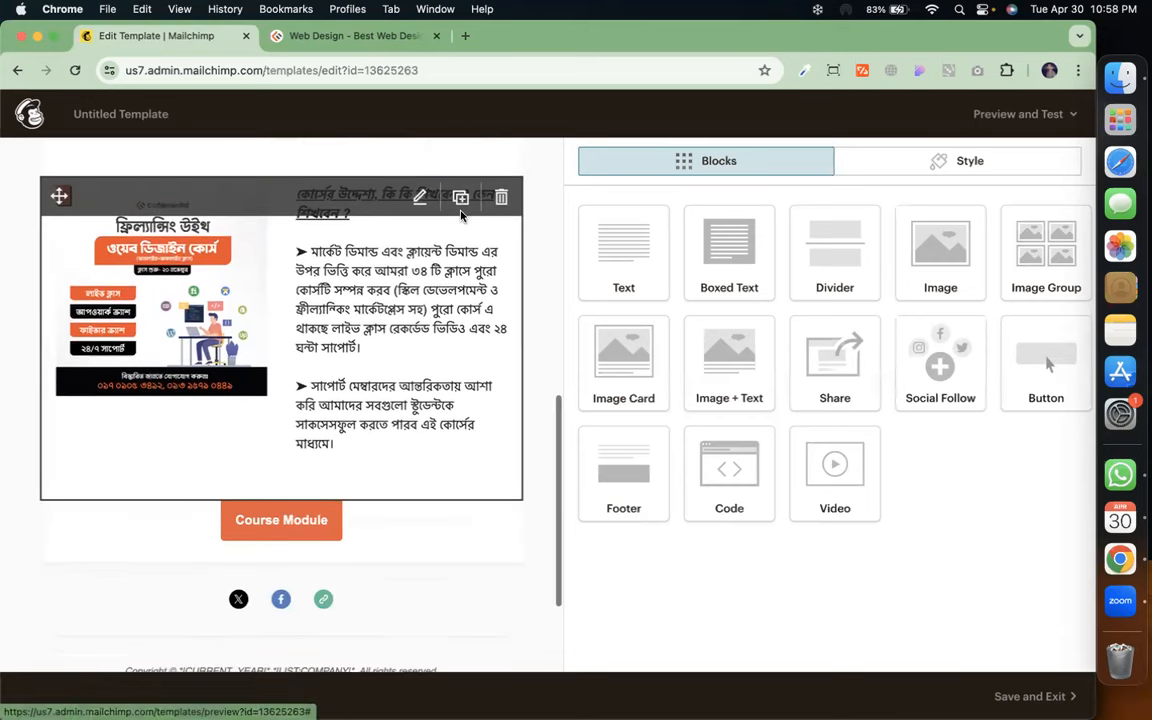
left_click_drag(298, 257, 288, 352)
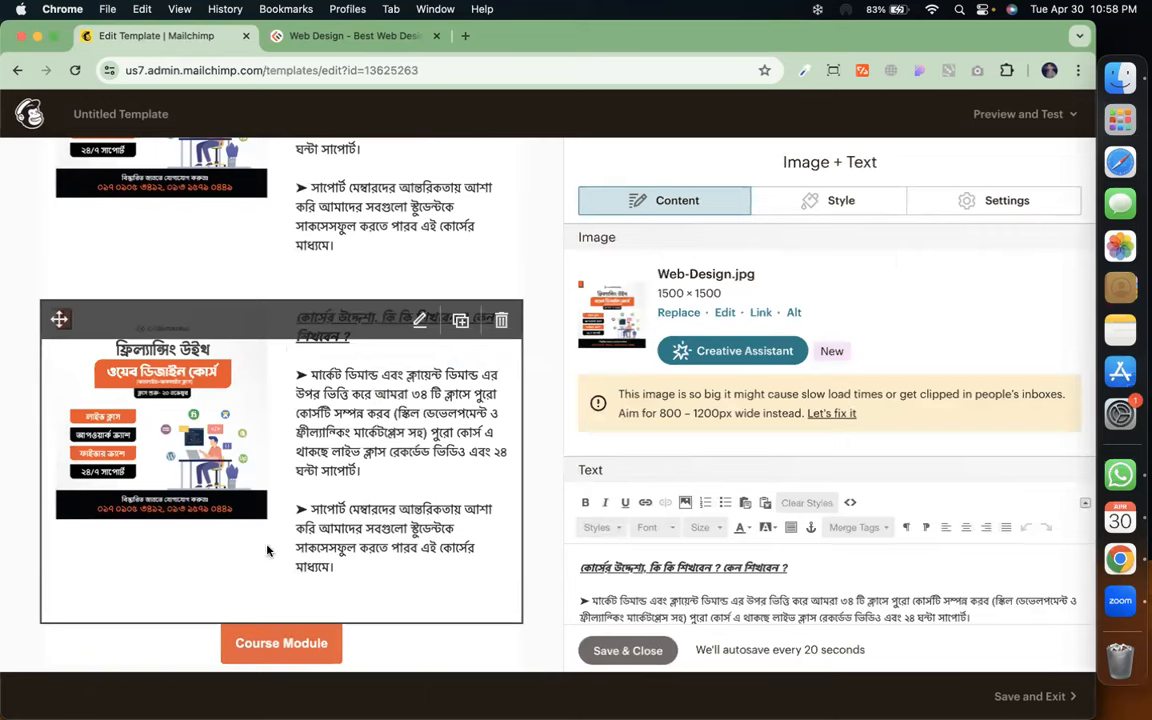
left_click_drag(267, 636, 284, 328)
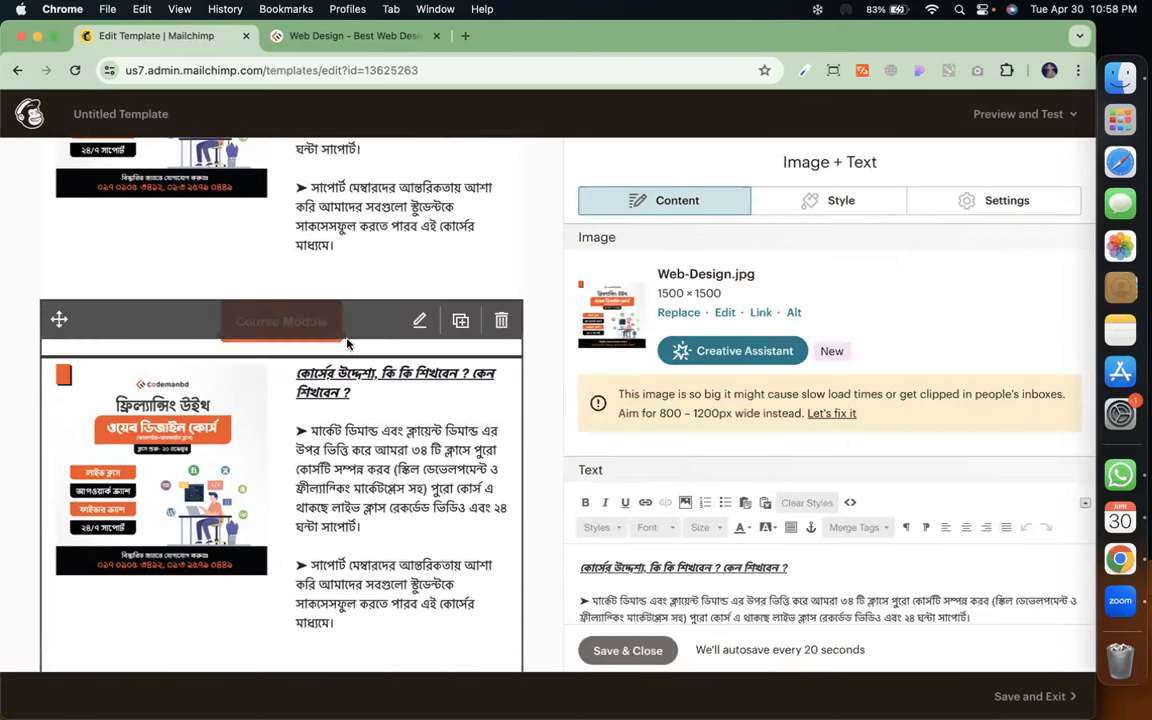
Add a solid 2px #EAEAEA divider below the Course Module button
left_click(636, 653)
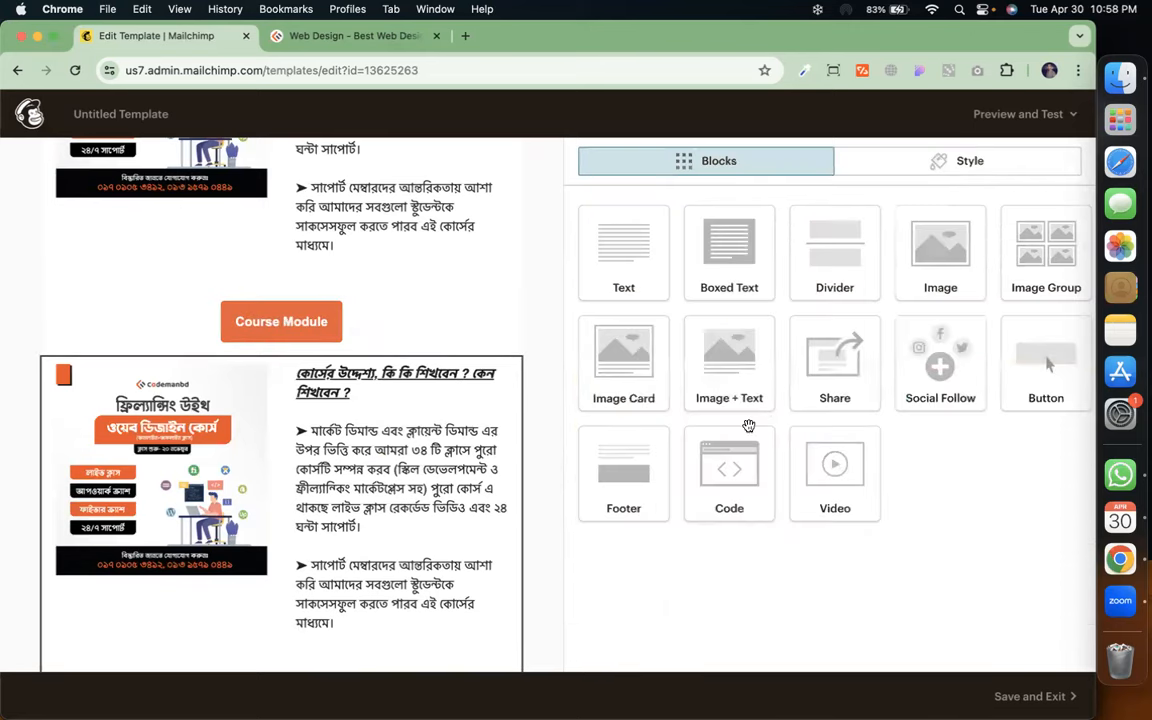
left_click_drag(830, 306, 264, 374)
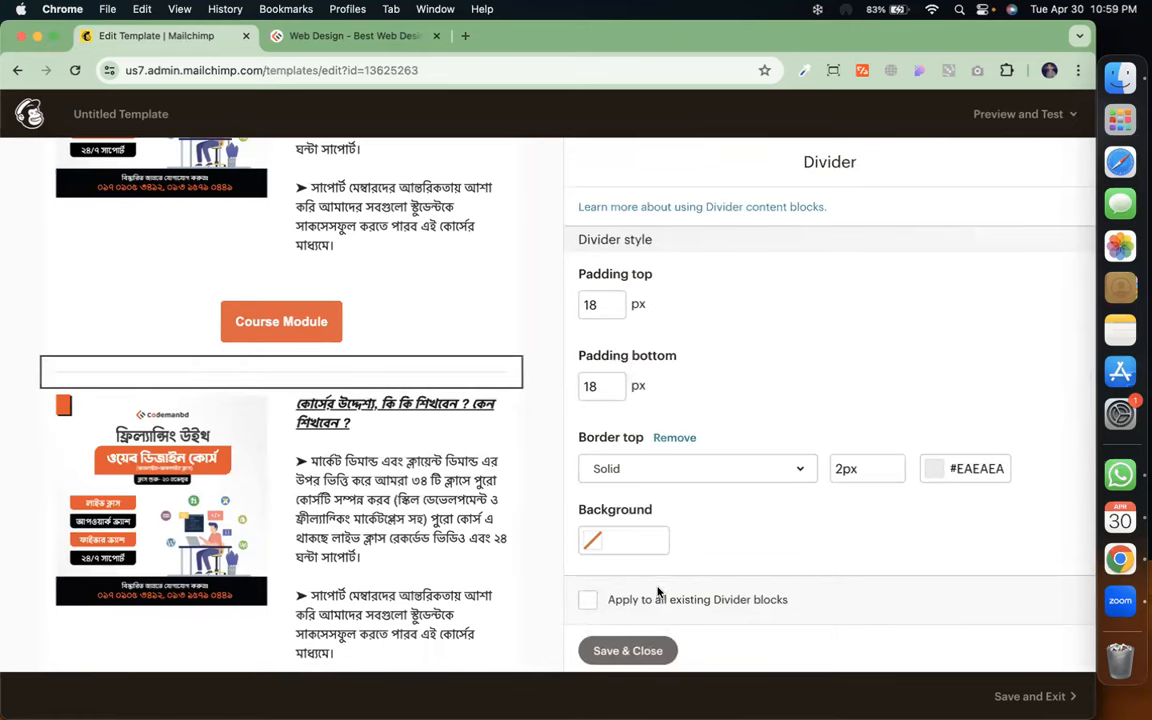
left_click(652, 651)
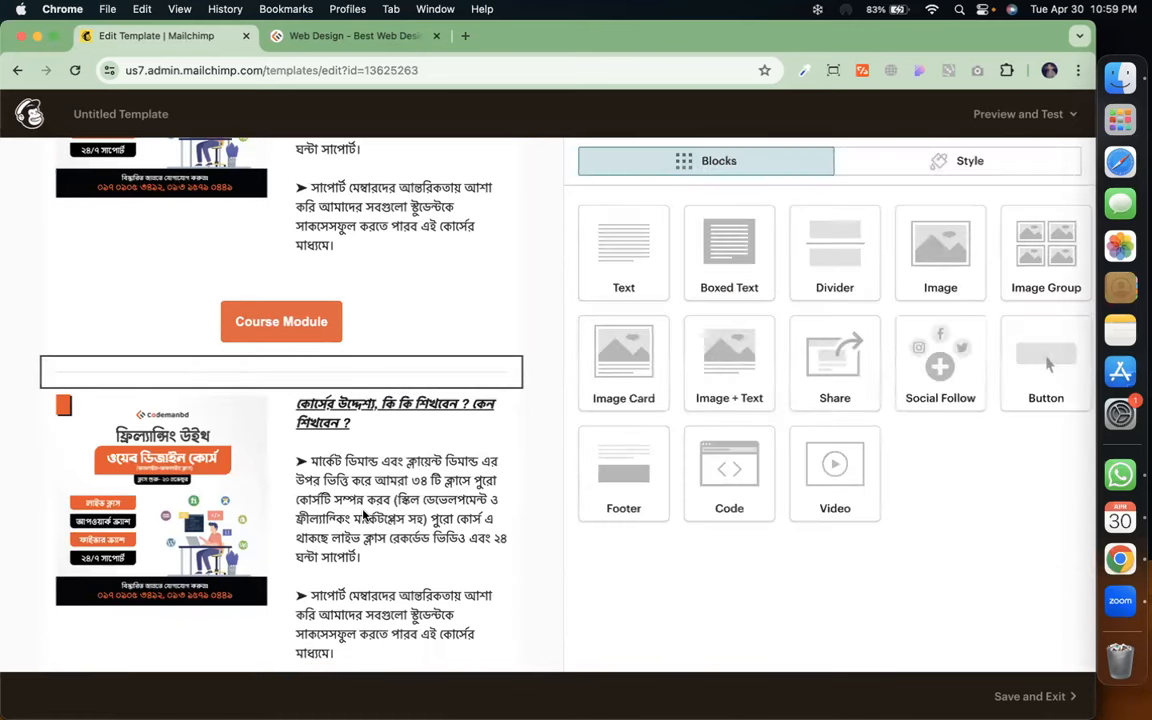
Replace the copied block's web design image with Creative-Front-End-Boost.jpg from Content studio
left_click(365, 515)
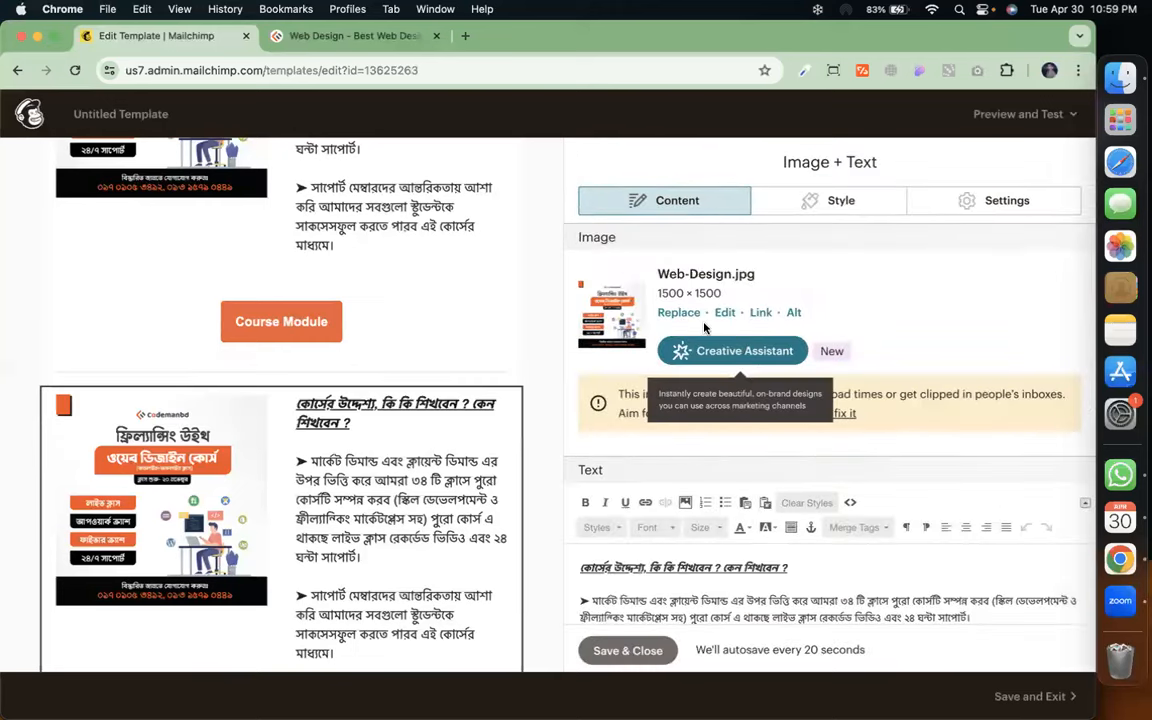
left_click(680, 313)
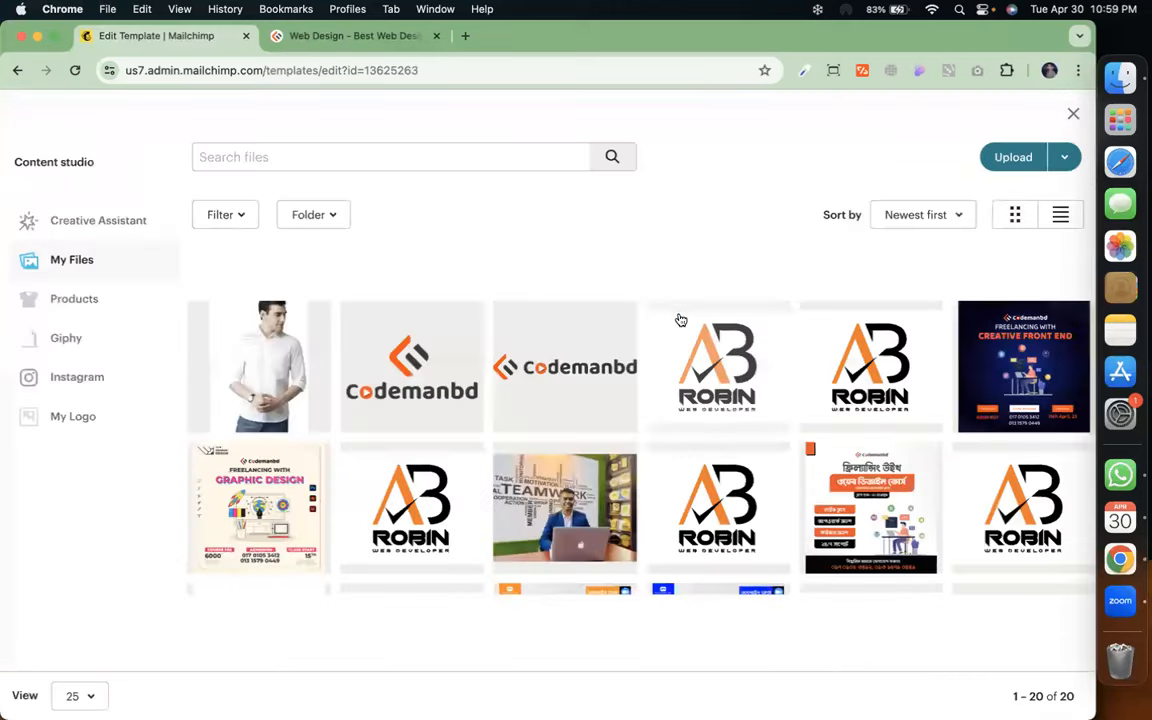
scroll(641, 551, "down", 3)
left_click(274, 322)
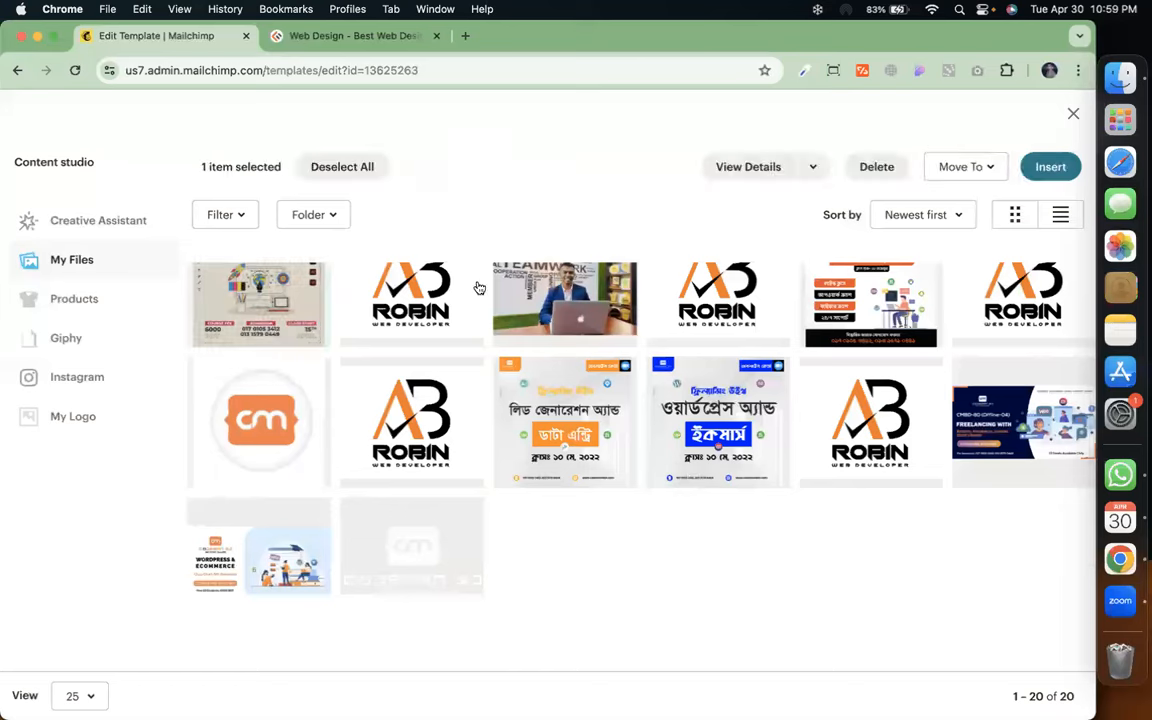
scroll(930, 345, "up", 4)
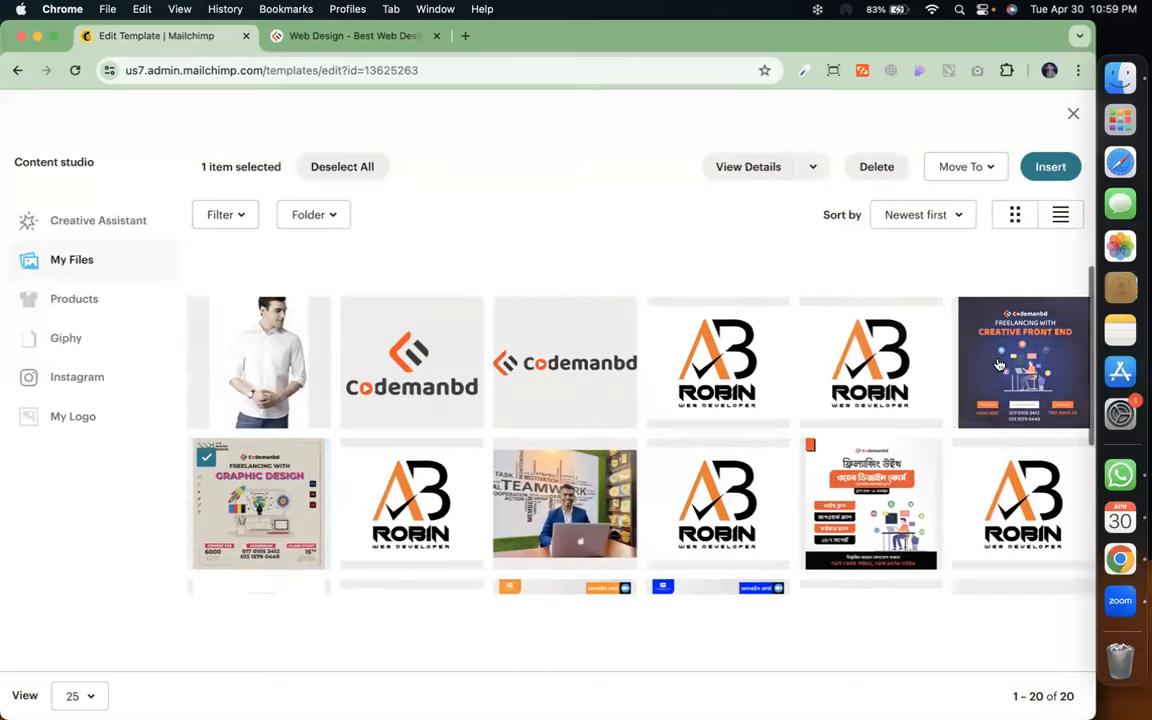
left_click(998, 365)
scroll(927, 511, "down", 3)
scroll(927, 511, "up", 4)
left_click(203, 500)
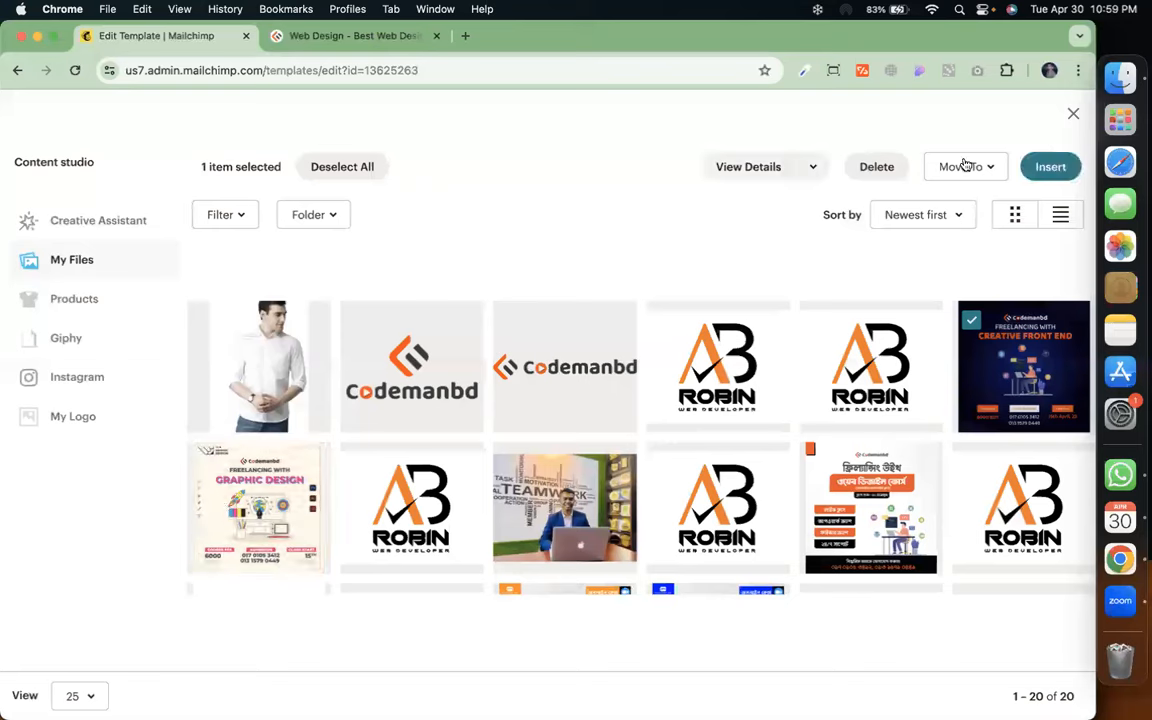
left_click(1049, 166)
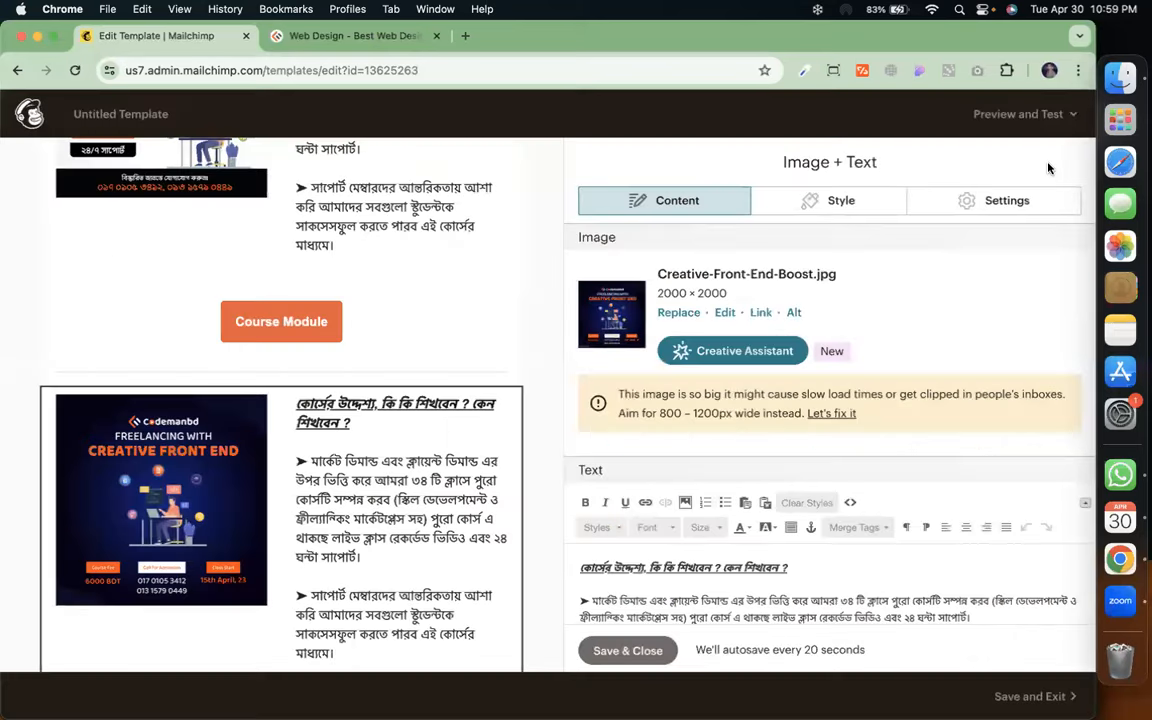
Set the second course block's image position to Right
scroll(455, 530, "down", 5)
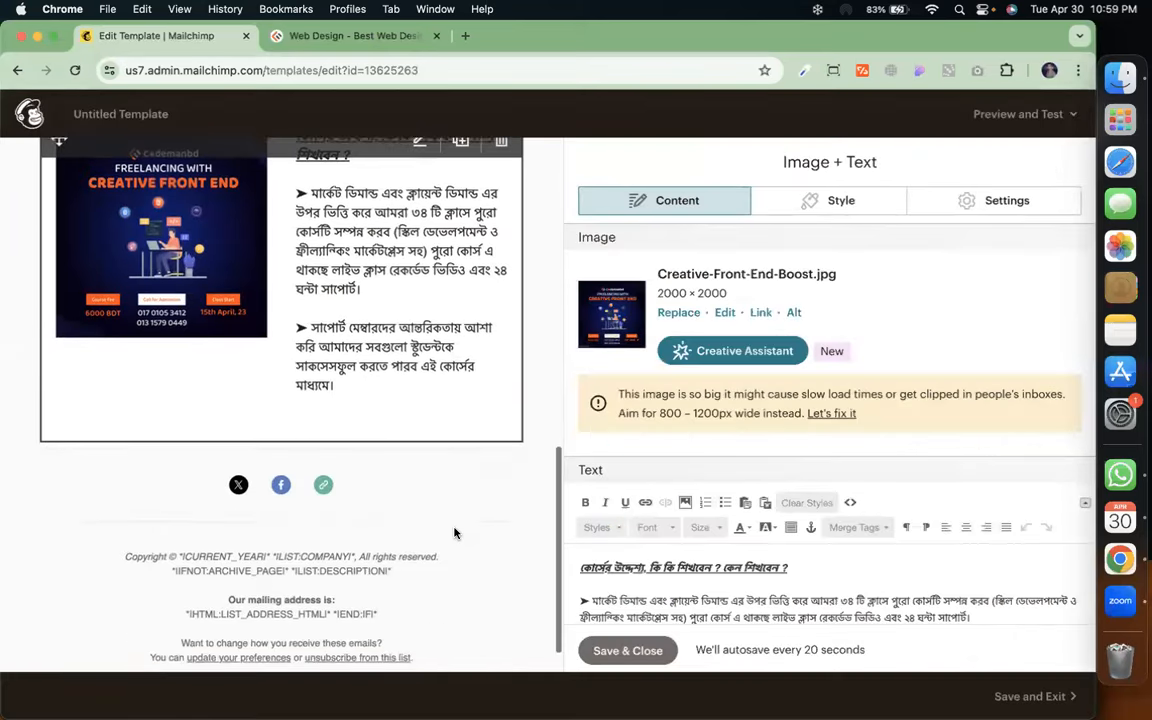
left_click(1000, 208)
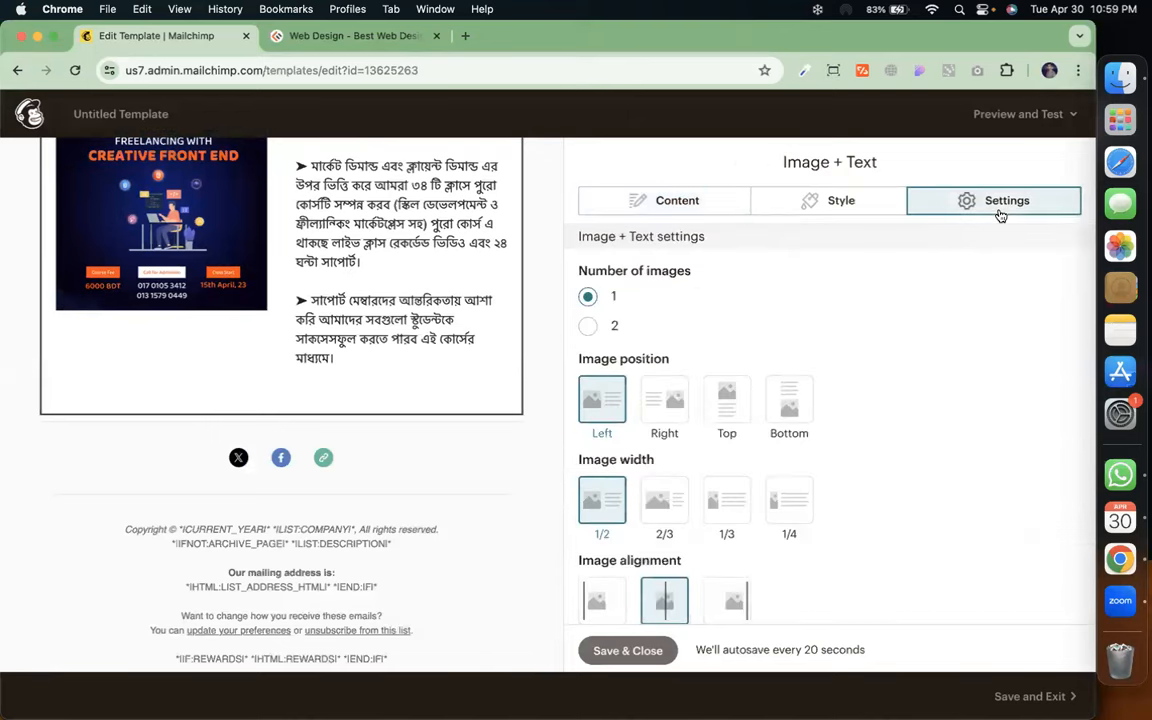
left_click(663, 422)
Duplicate the Course Module button block
scroll(337, 342, "up", 5)
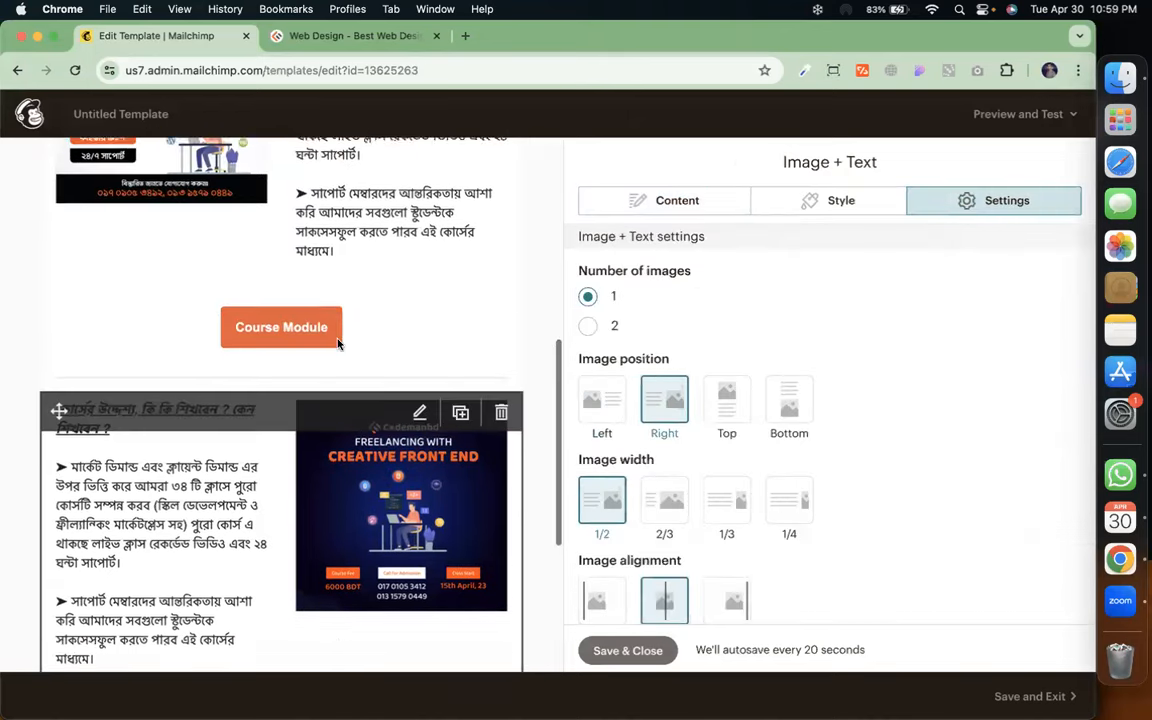
scroll(303, 364, "up", 1)
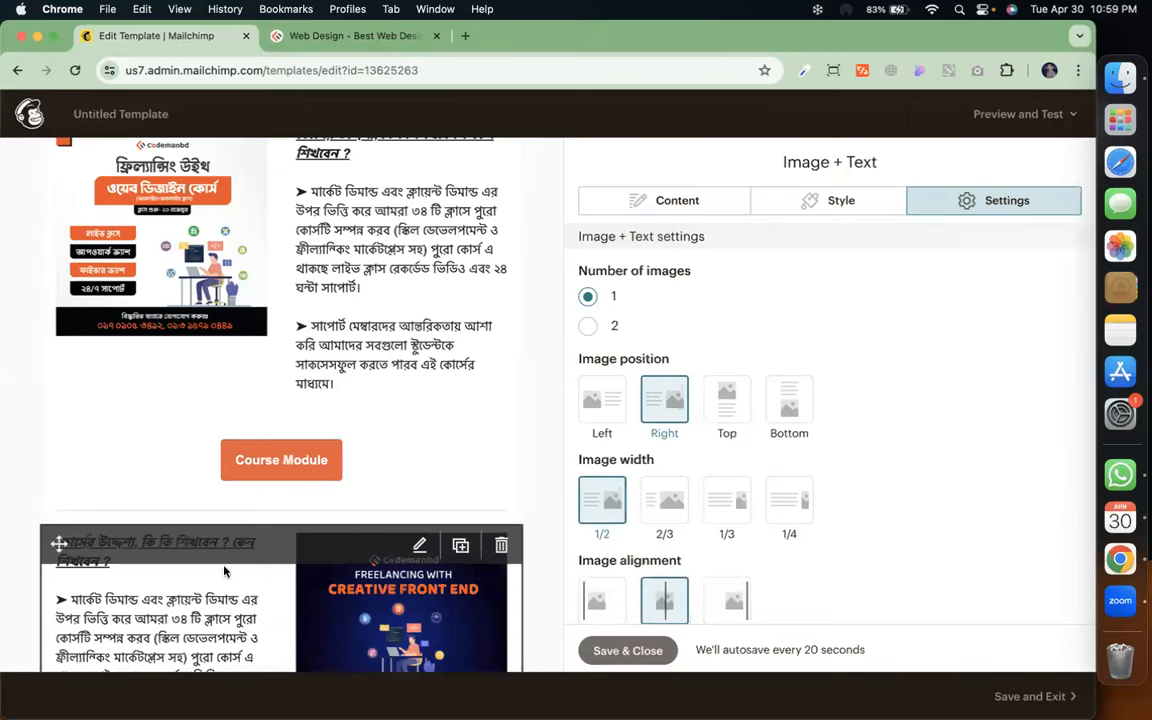
scroll(372, 512, "down", 8)
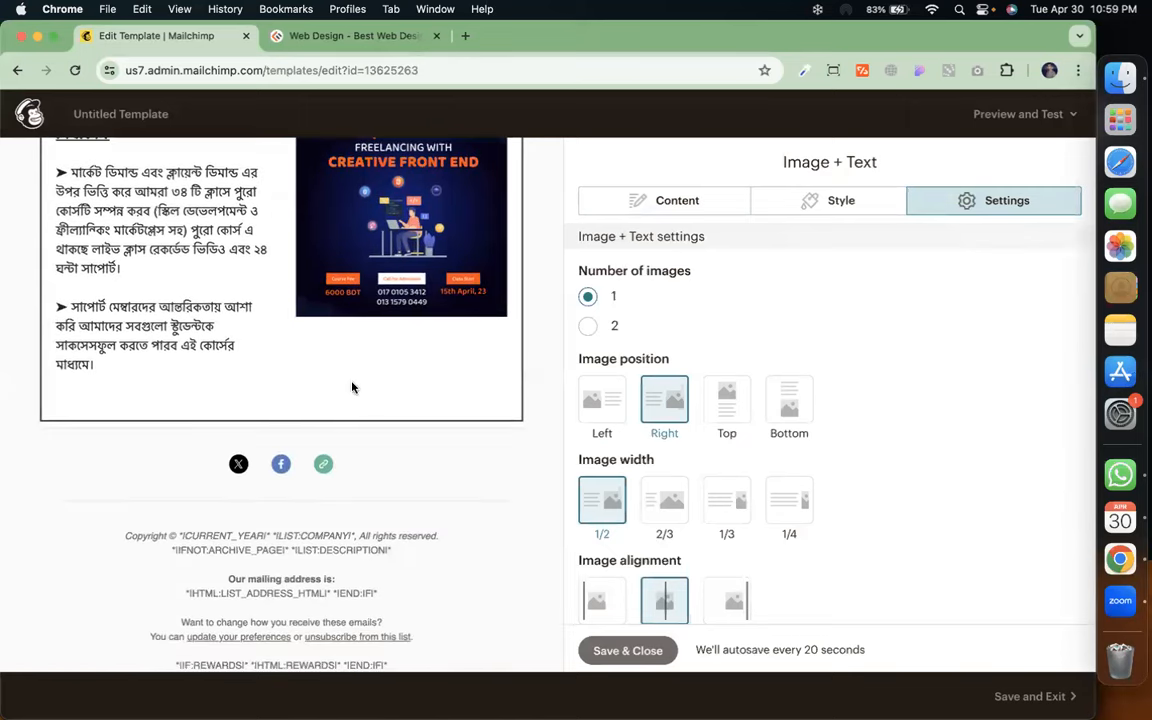
scroll(352, 387, "up", 4)
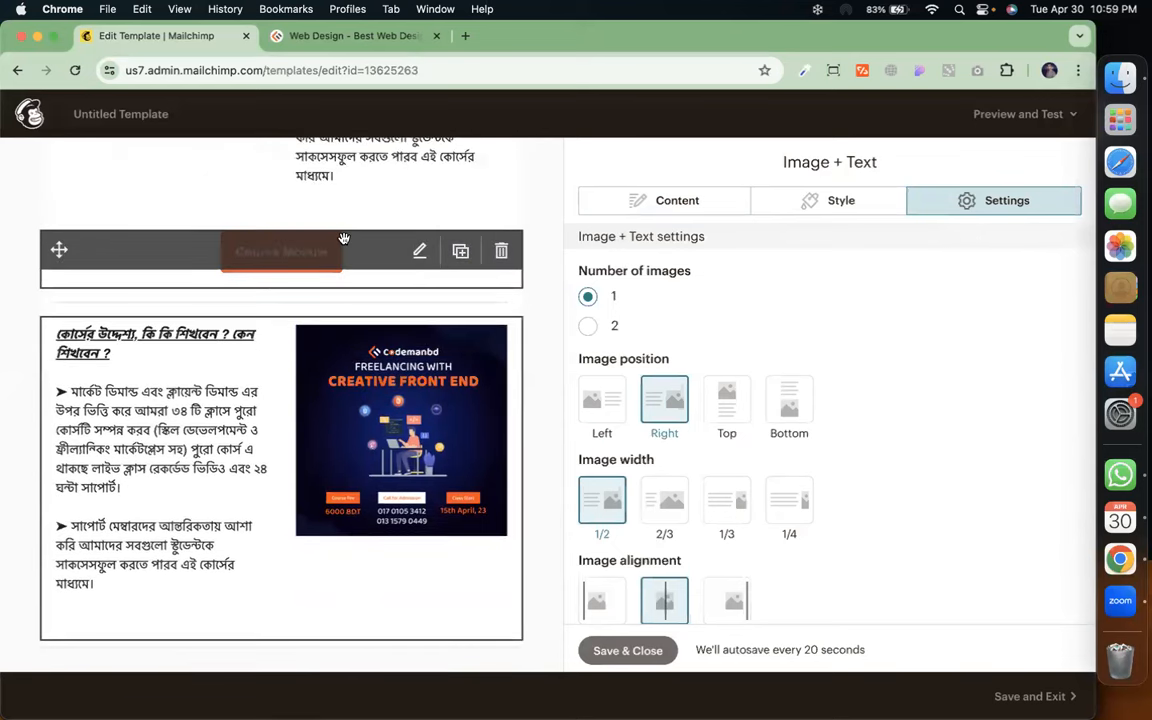
left_click(460, 252)
Move the copied button below the Creative Front End block and copy the Creative Frontend page URL
left_click(247, 206)
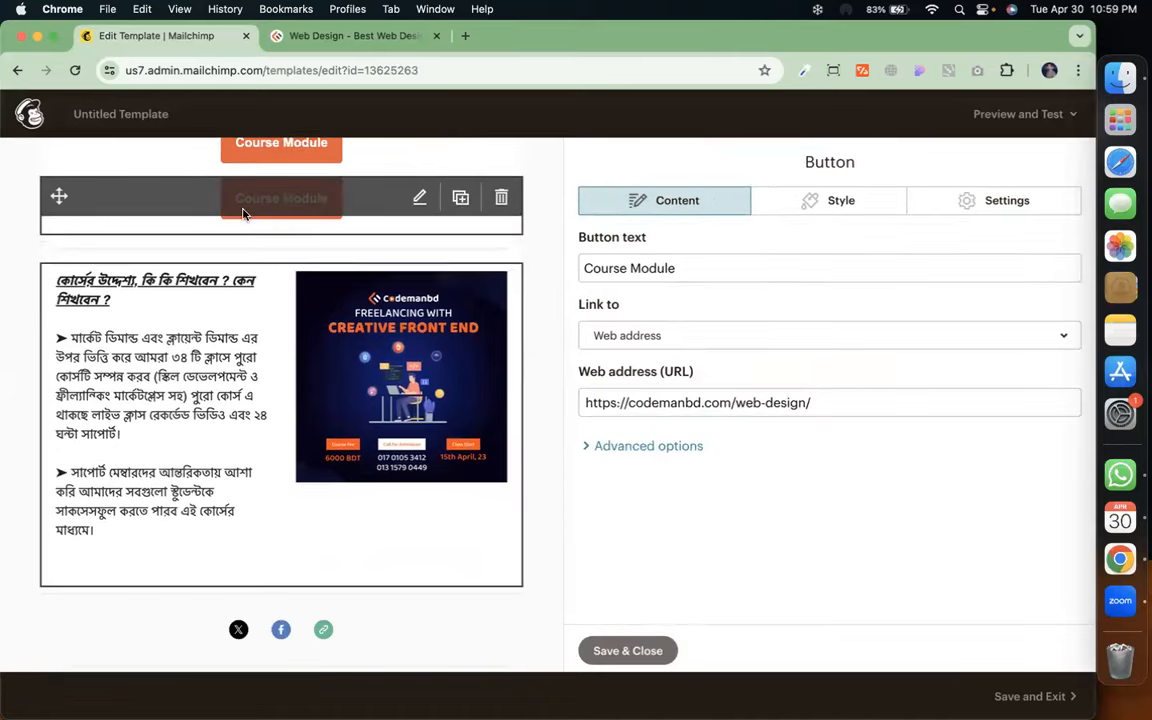
left_click_drag(237, 258, 480, 550)
left_click(340, 40)
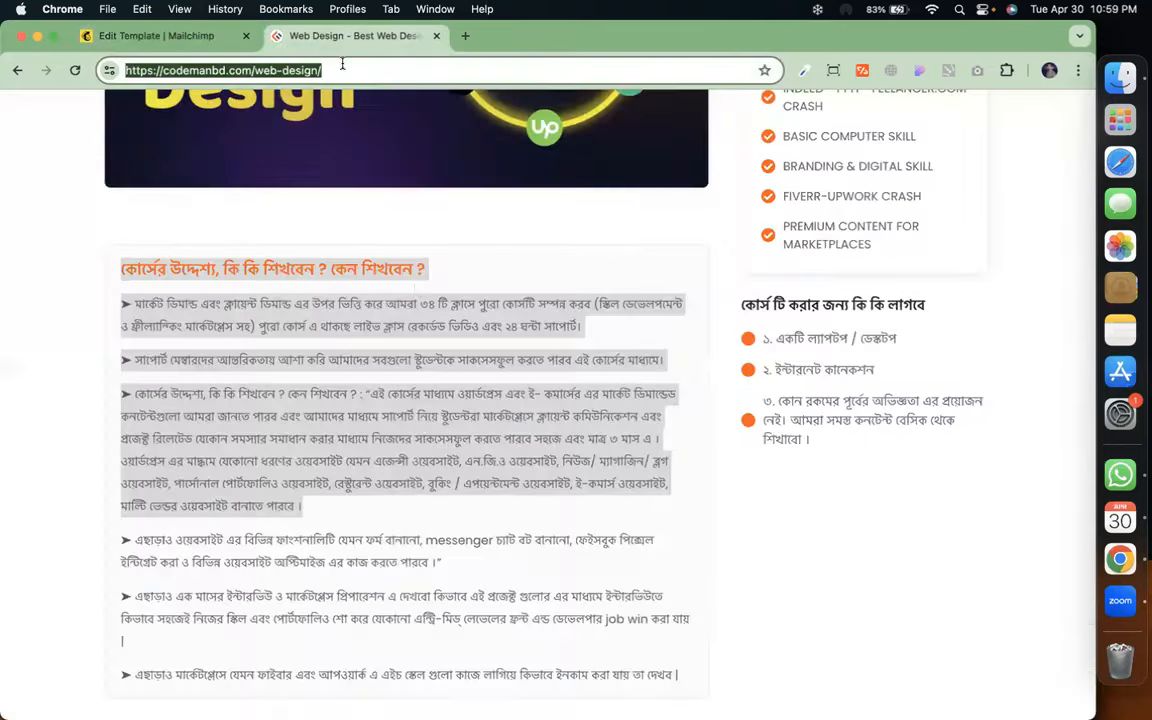
scroll(418, 231, "up", 5)
mouse_move(392, 138)
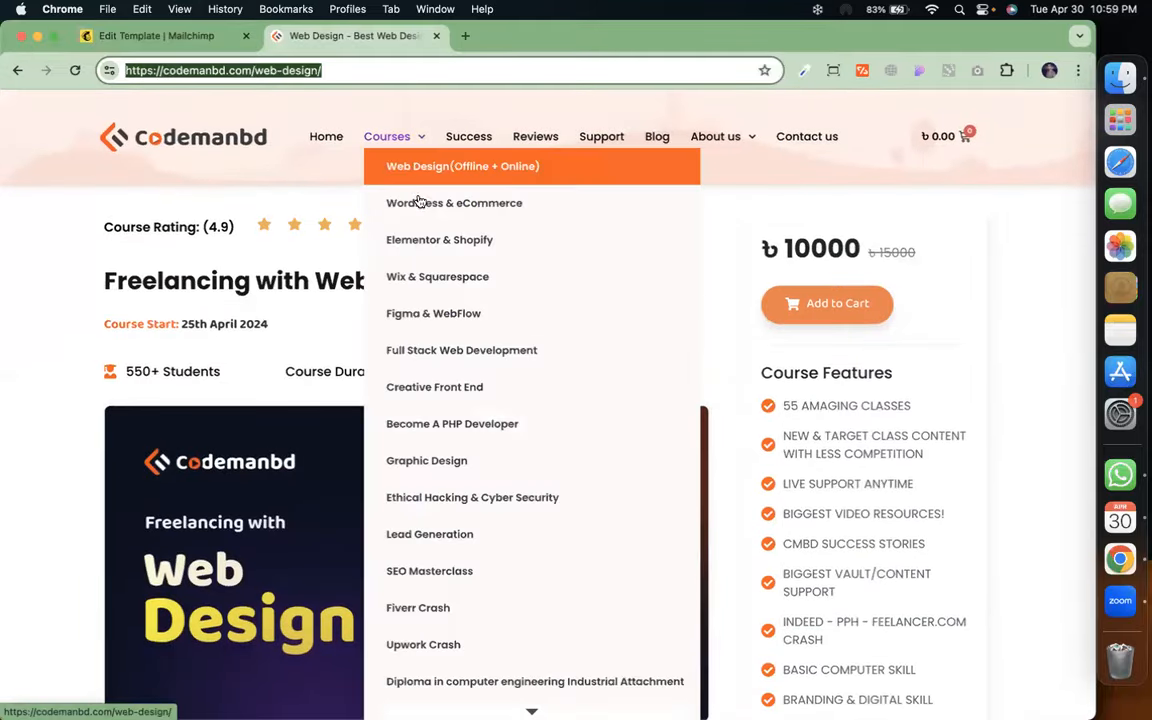
left_click(465, 396)
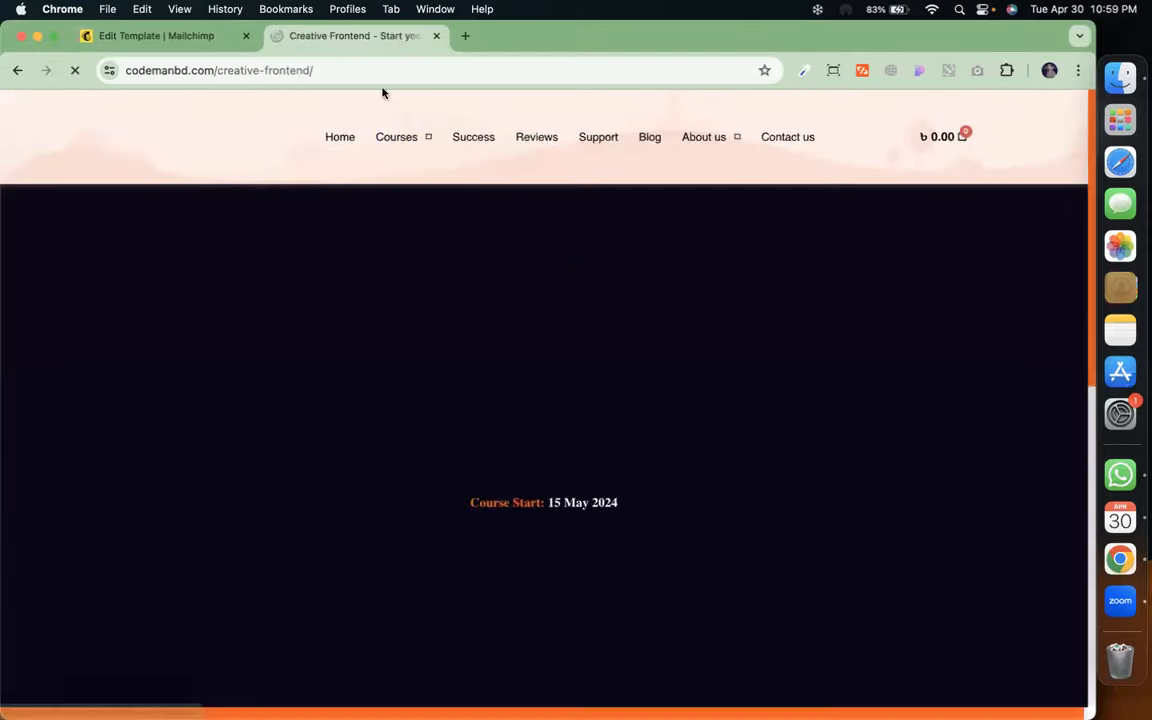
left_click(406, 65)
key("super+c")
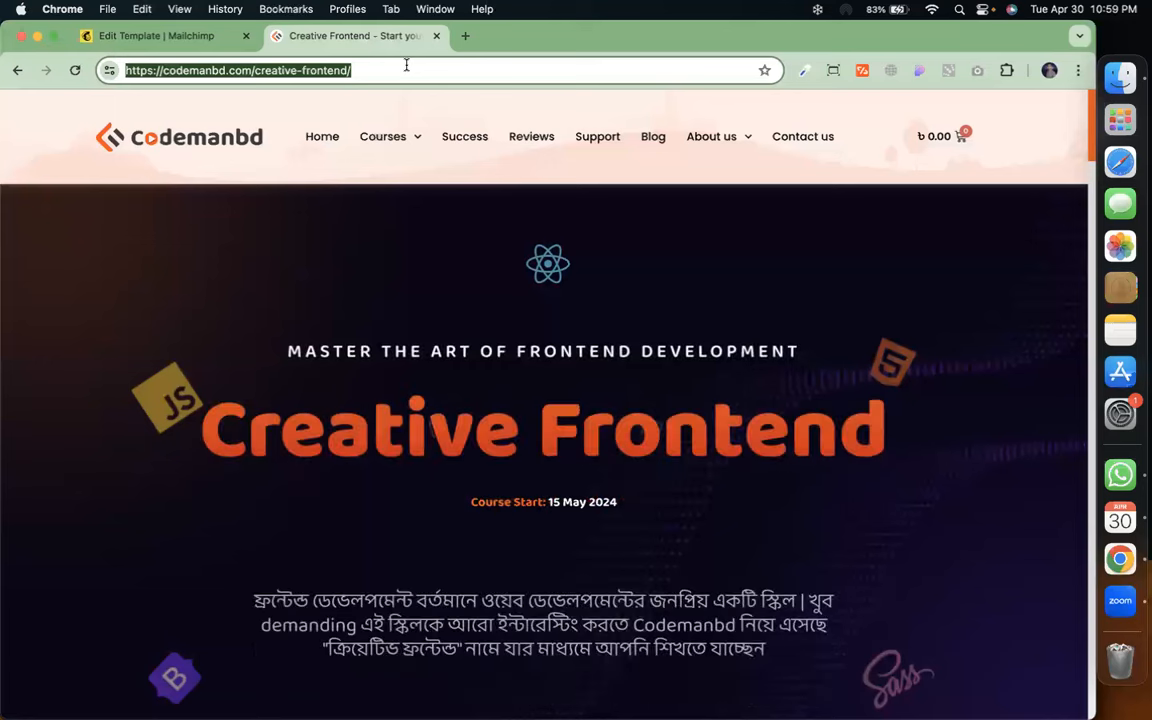
left_click(195, 40)
left_click(748, 398)
key("super+a")
key("super+v")
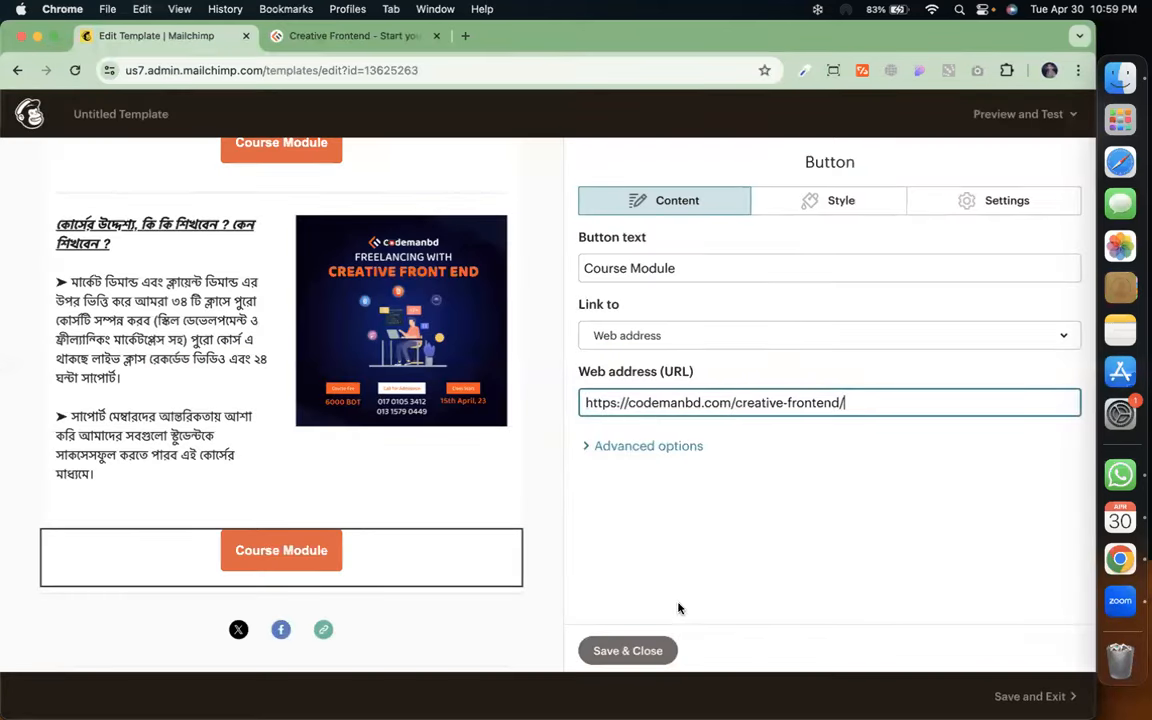
left_click(626, 650)
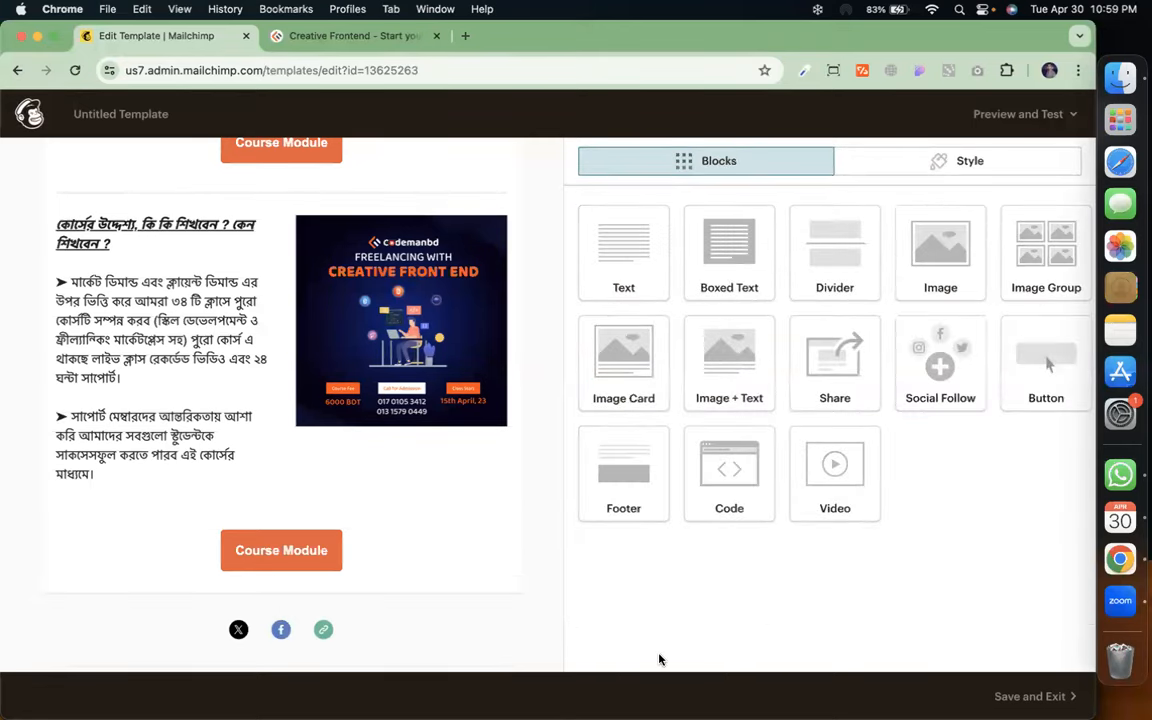
Open the Social Follow block with its X, Facebook and Website links
scroll(404, 494, "up", 3)
scroll(404, 494, "up", 10)
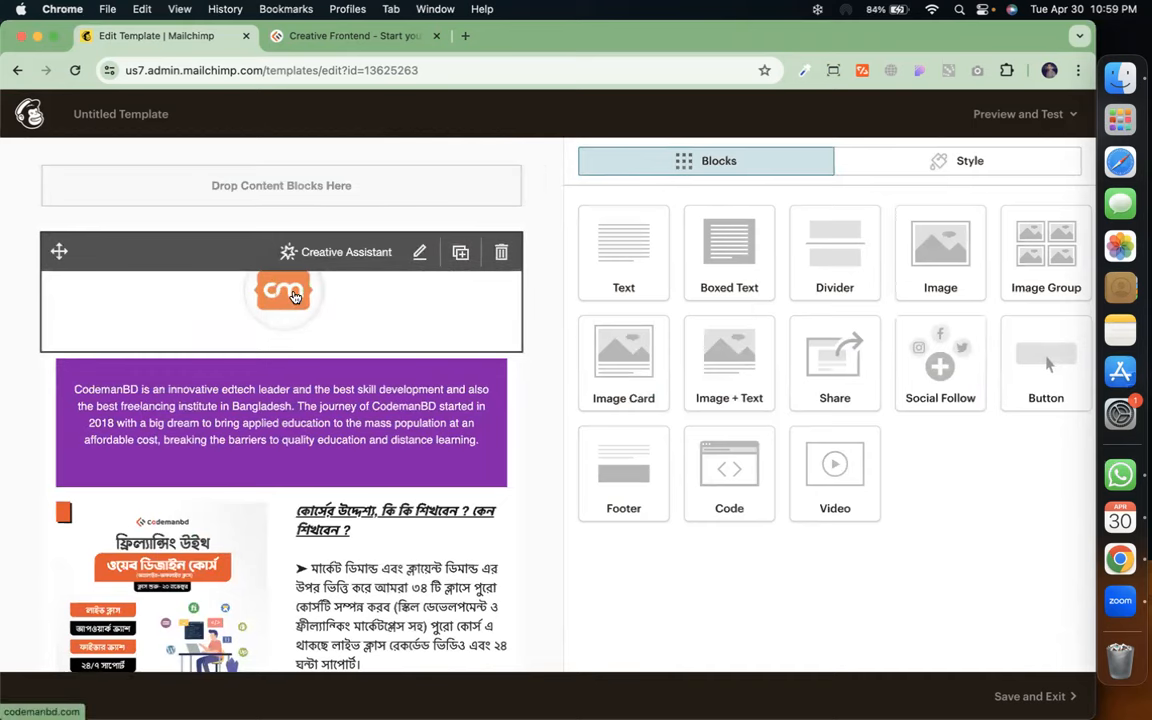
scroll(316, 390, "down", 5)
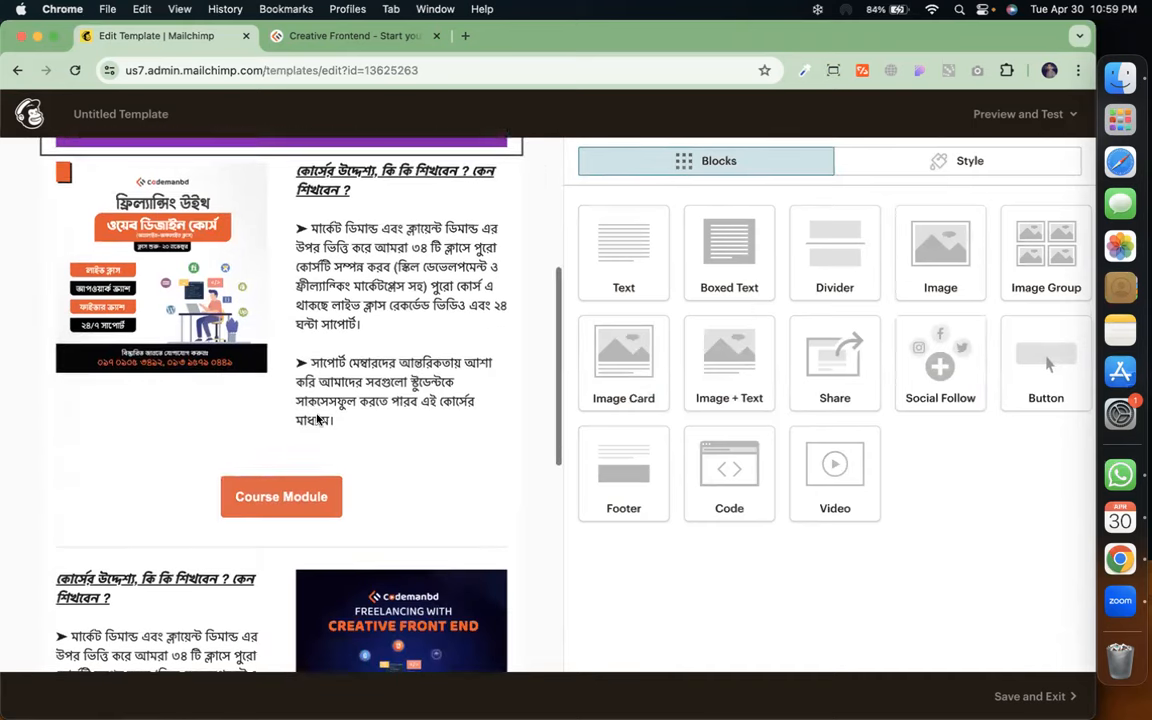
scroll(316, 392, "down", 3)
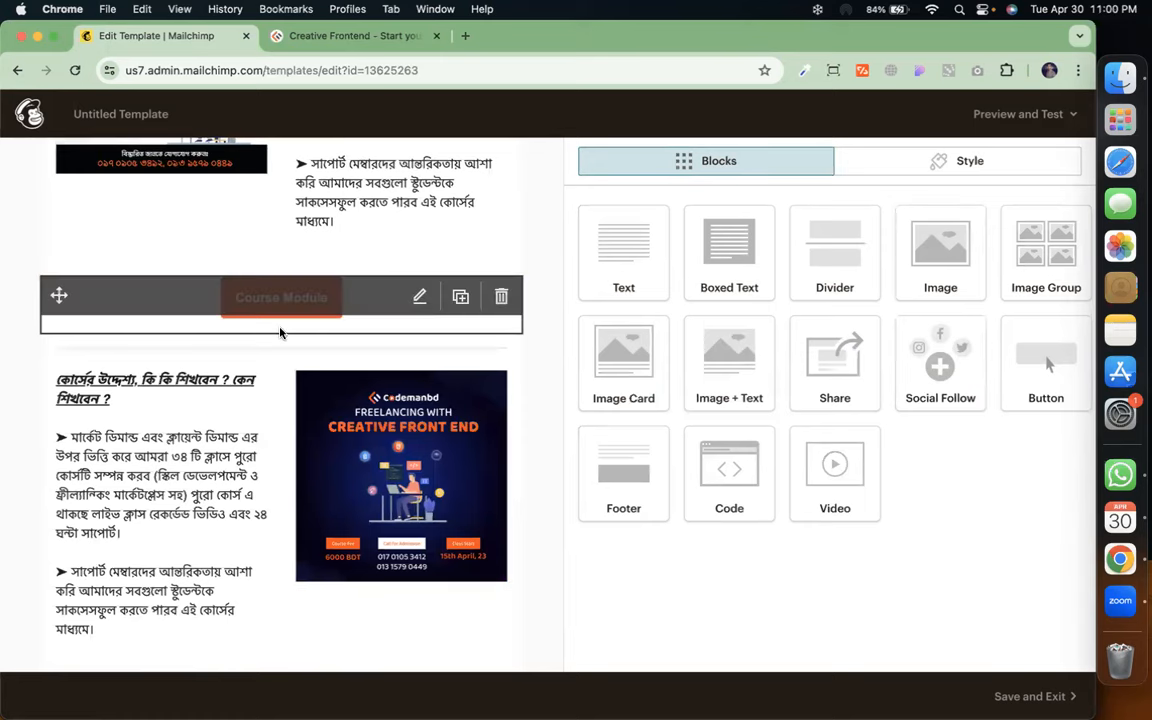
scroll(281, 331, "down", 5)
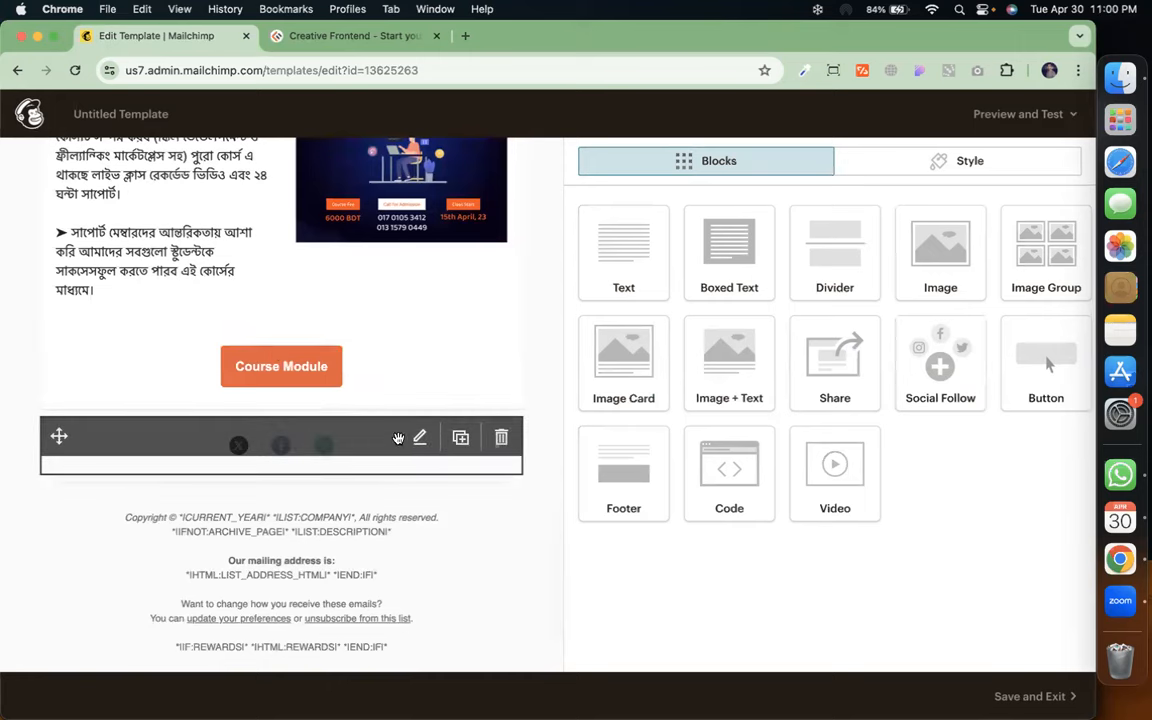
left_click(413, 448)
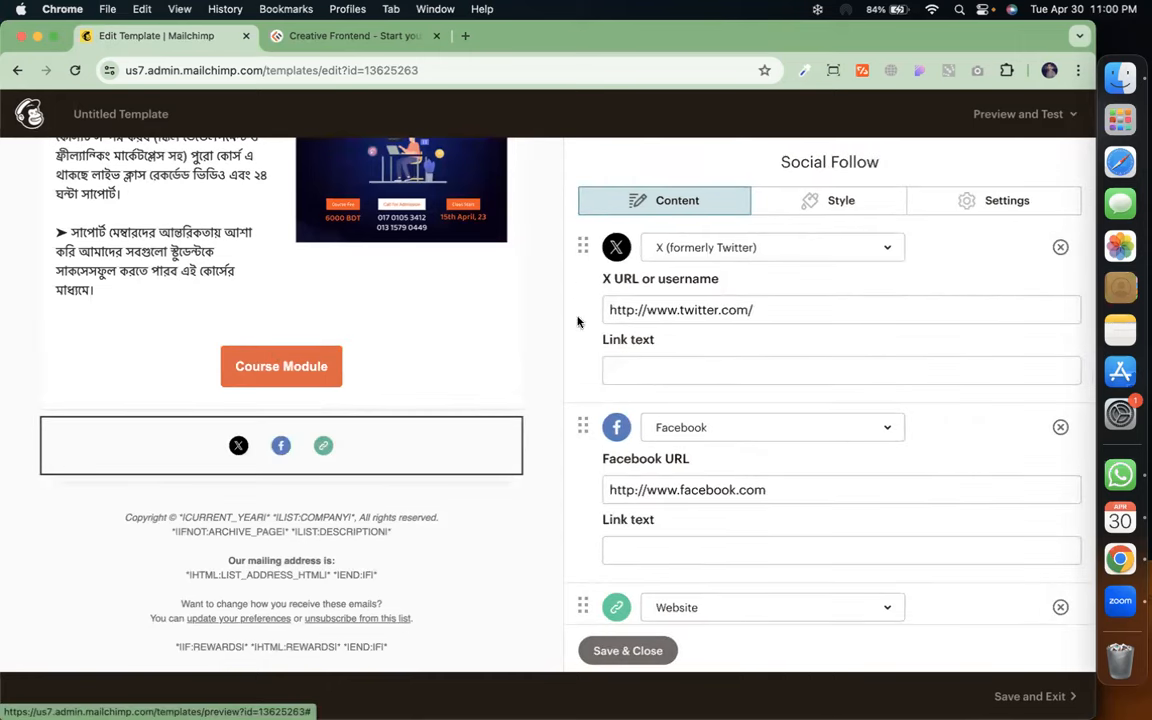
left_click(793, 310)
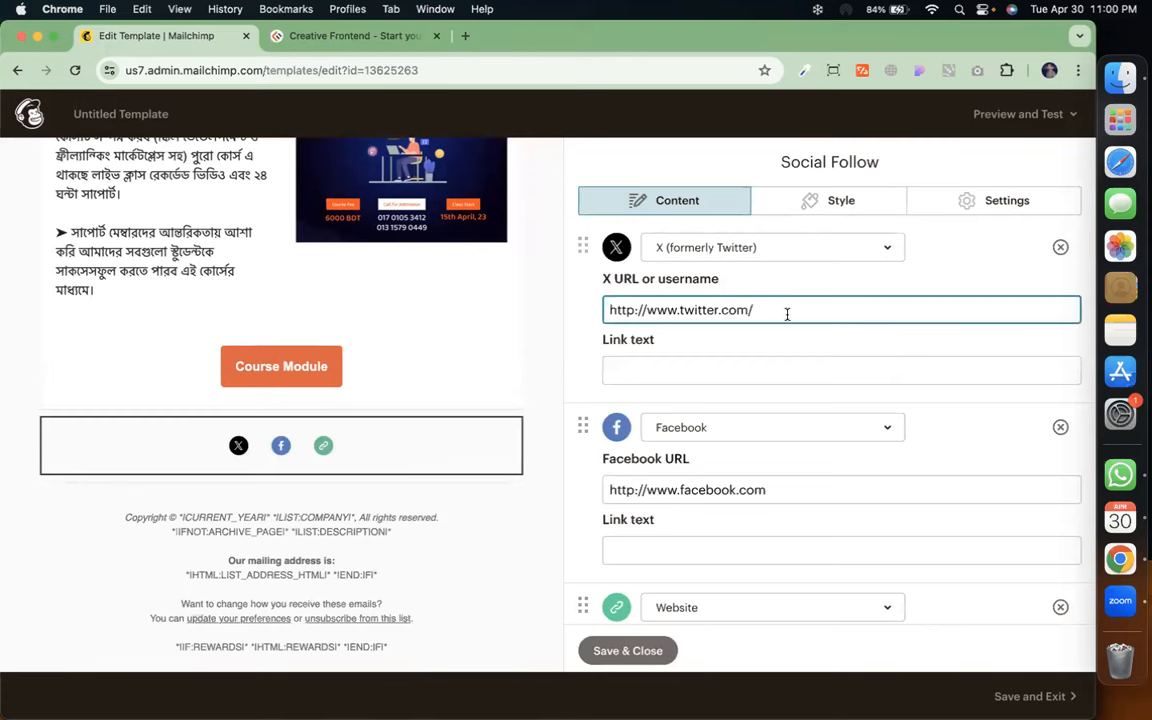
scroll(753, 463, "down", 3)
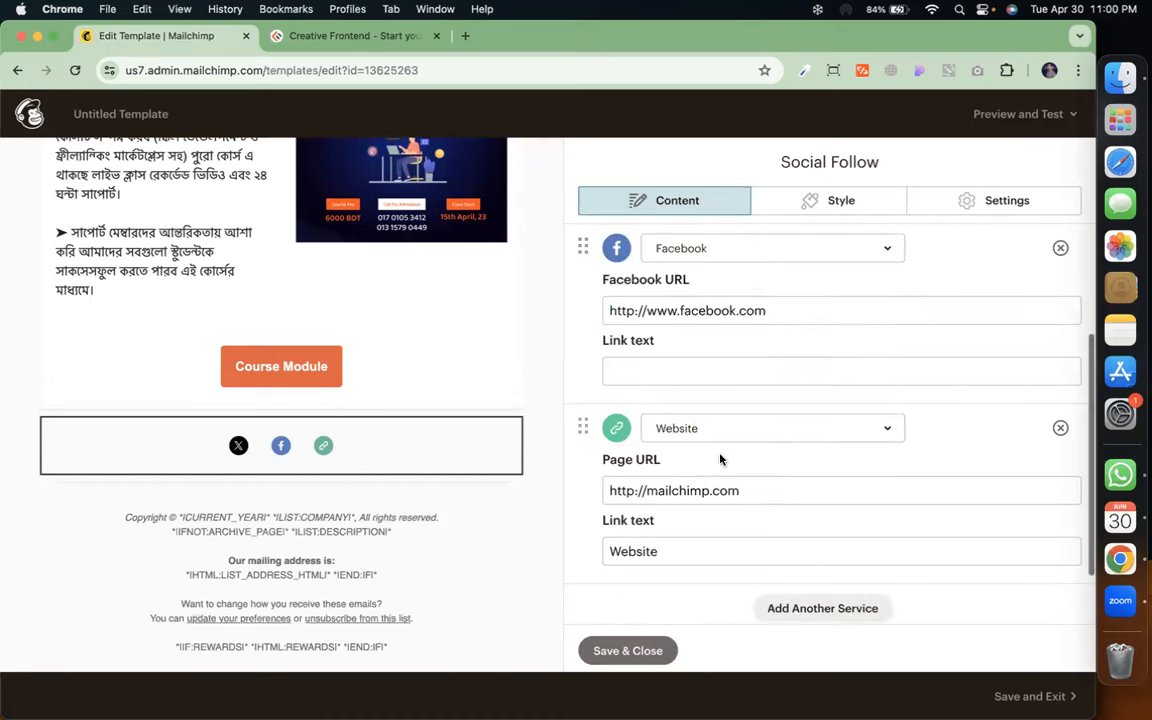
Add LinkedIn as another service and save the Social Follow block
left_click(799, 612)
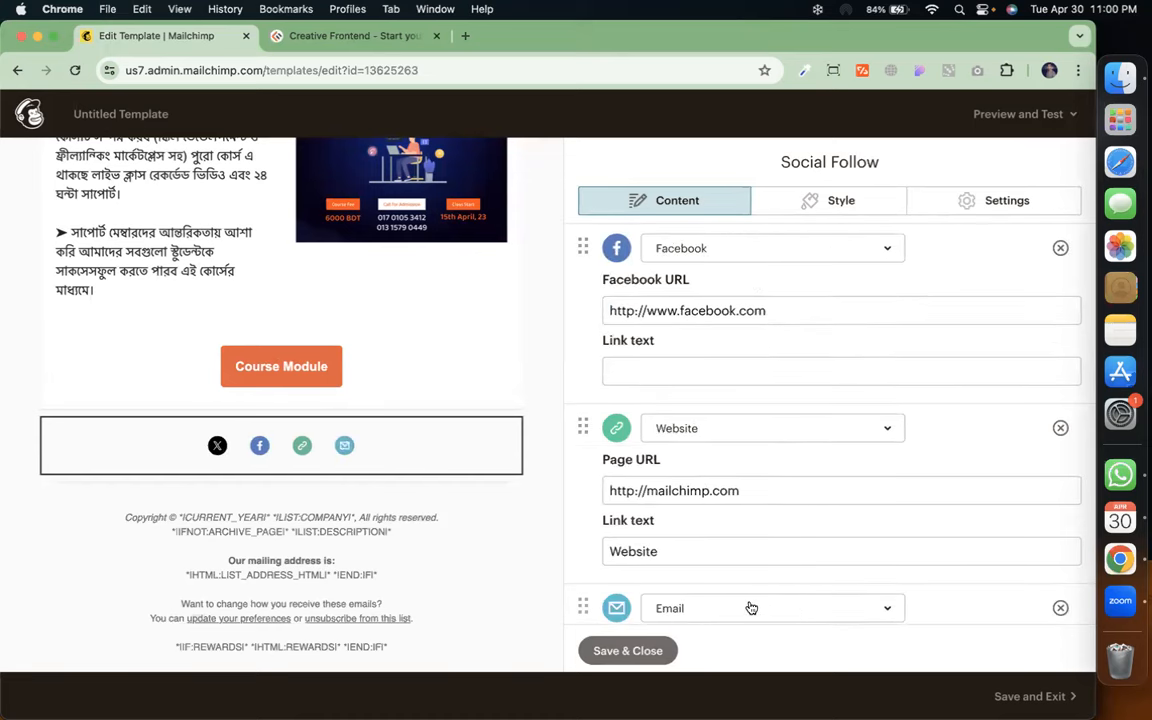
left_click(749, 607)
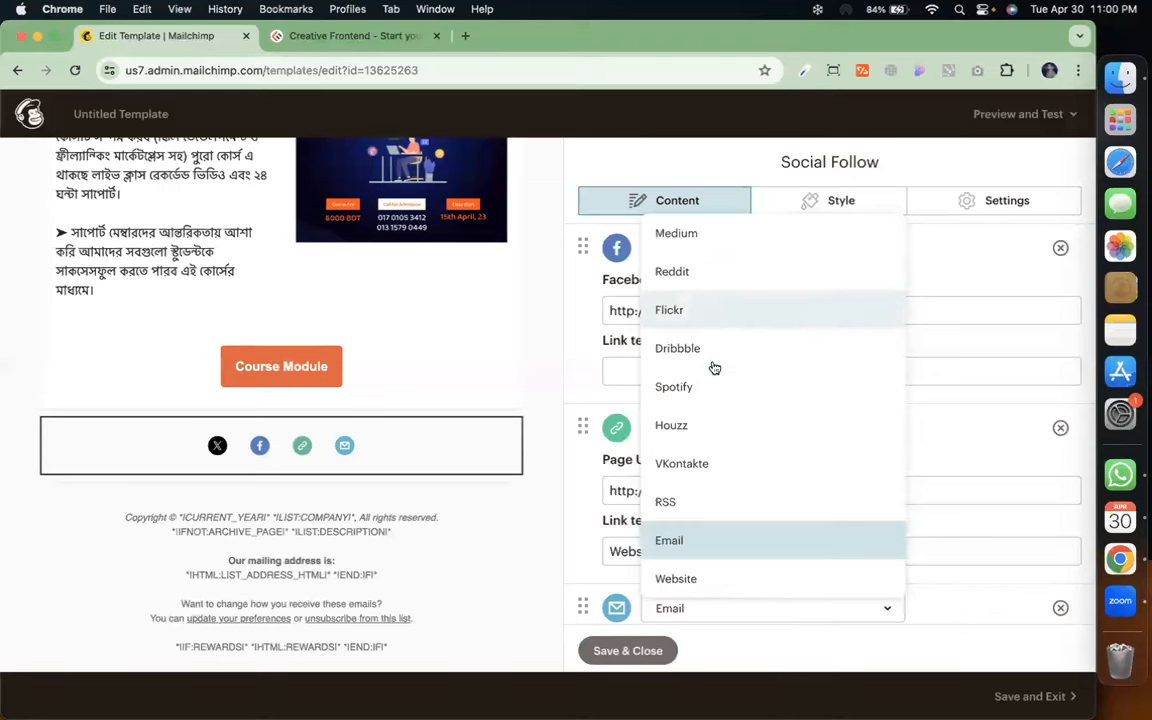
scroll(733, 431, "up", 5)
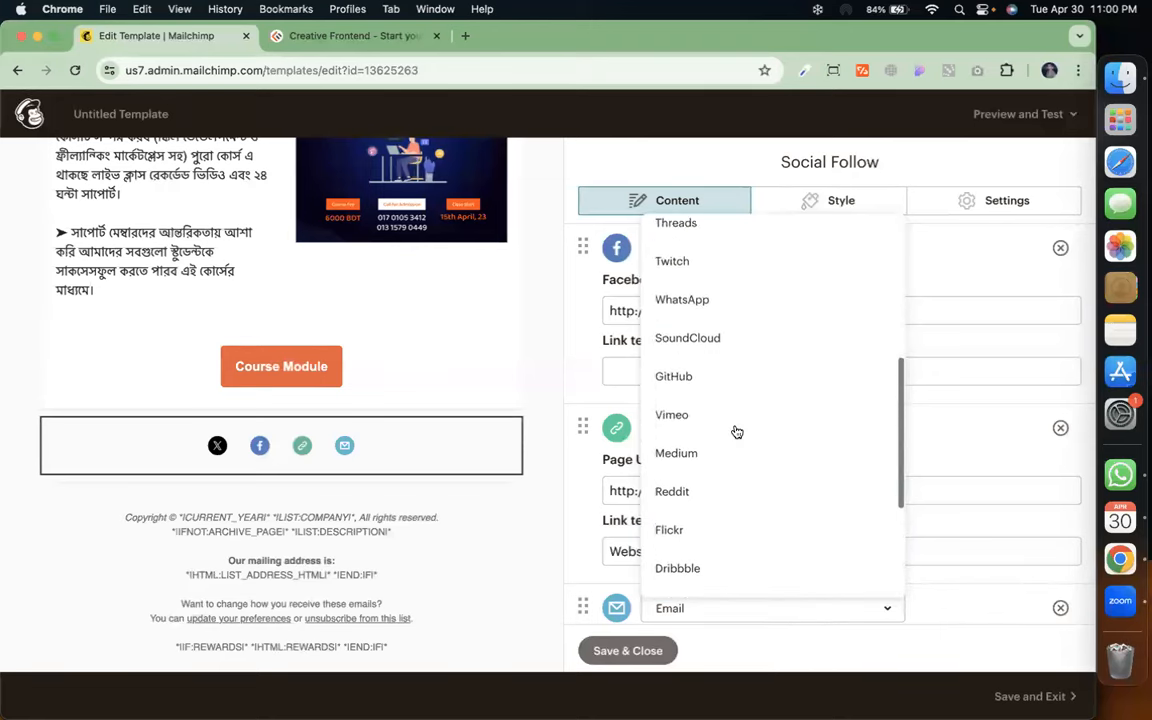
scroll(718, 345, "up", 3)
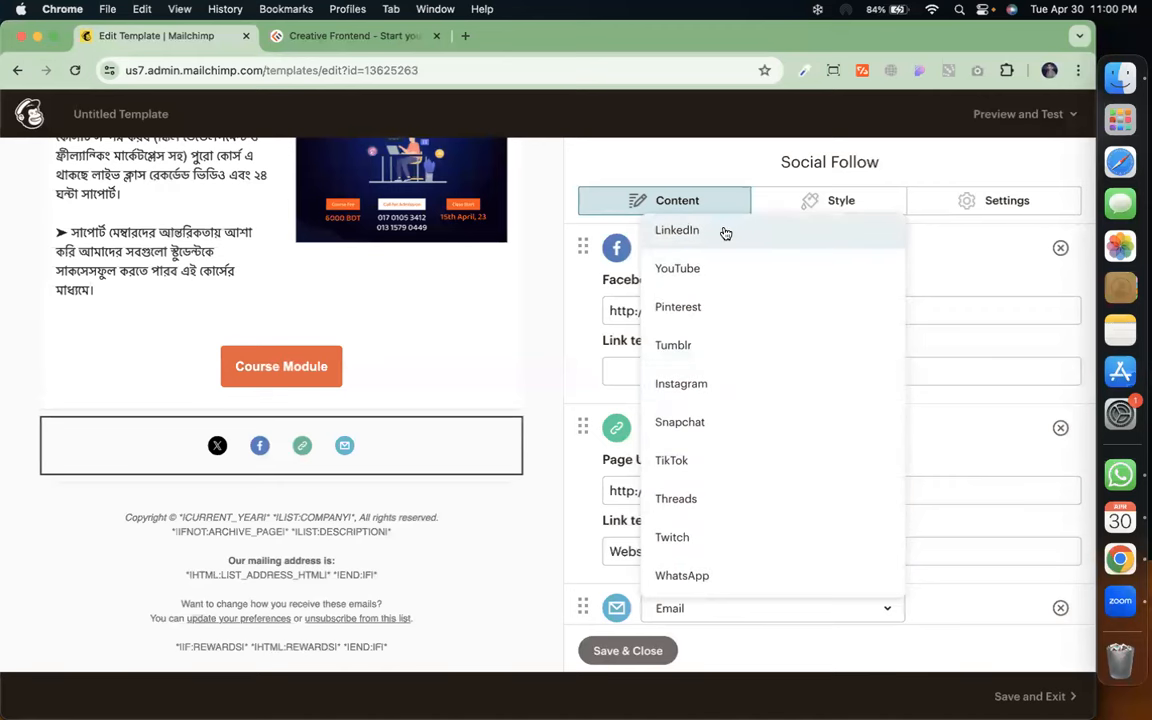
left_click(725, 231)
scroll(698, 548, "down", 3)
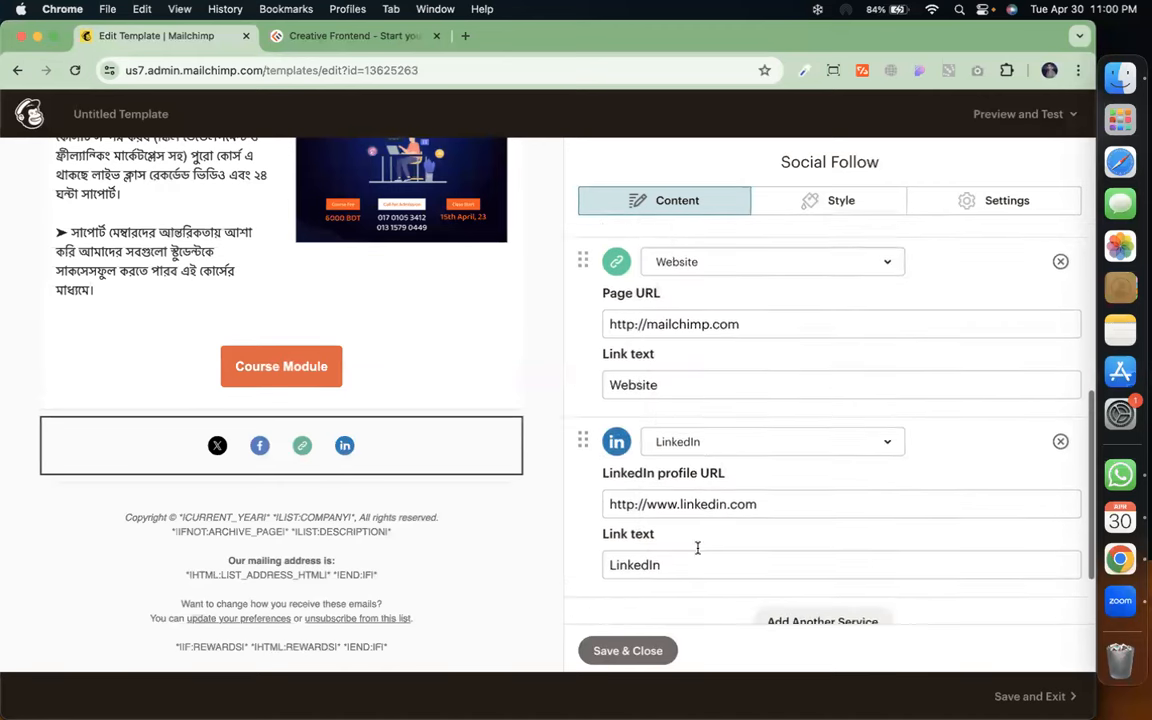
scroll(698, 548, "down", 1)
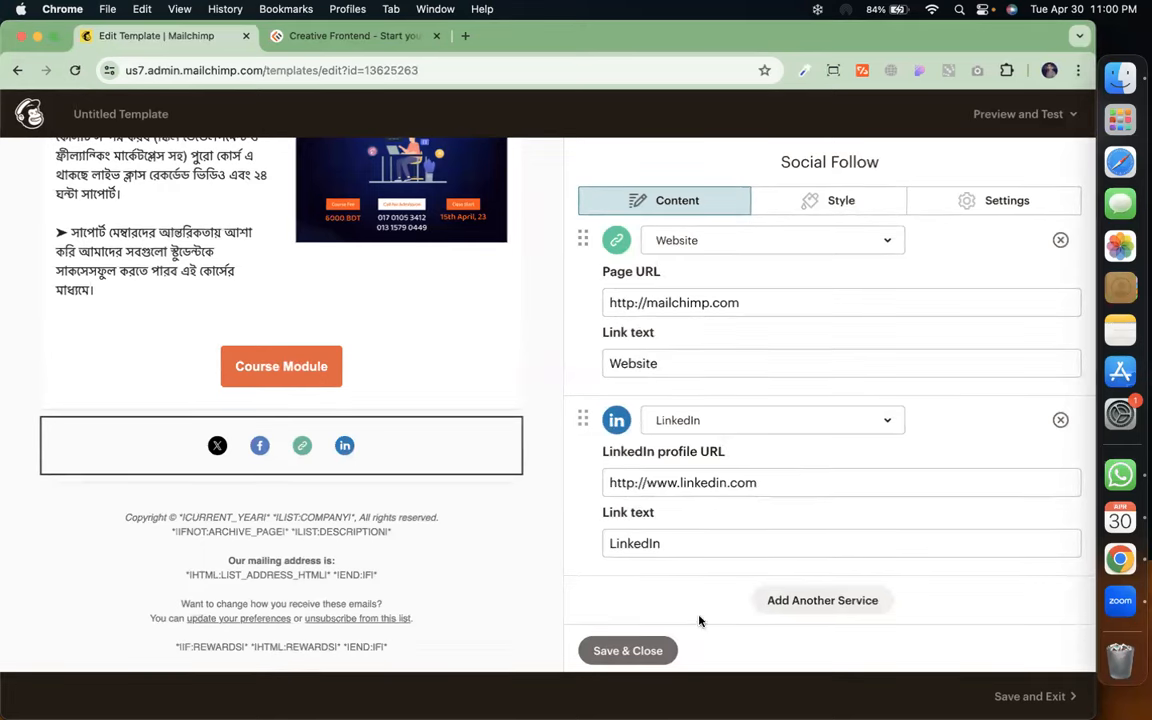
left_click(640, 650)
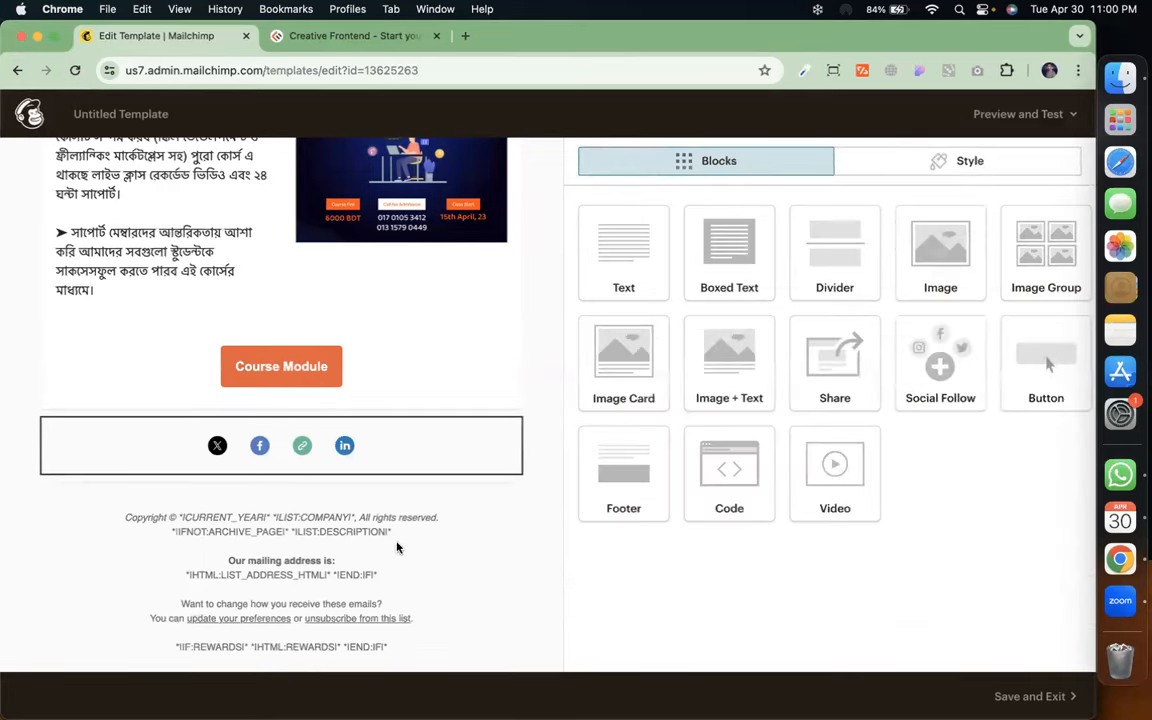
Close the Footer block editor unchanged and show the template's Style settings list
left_click(418, 526)
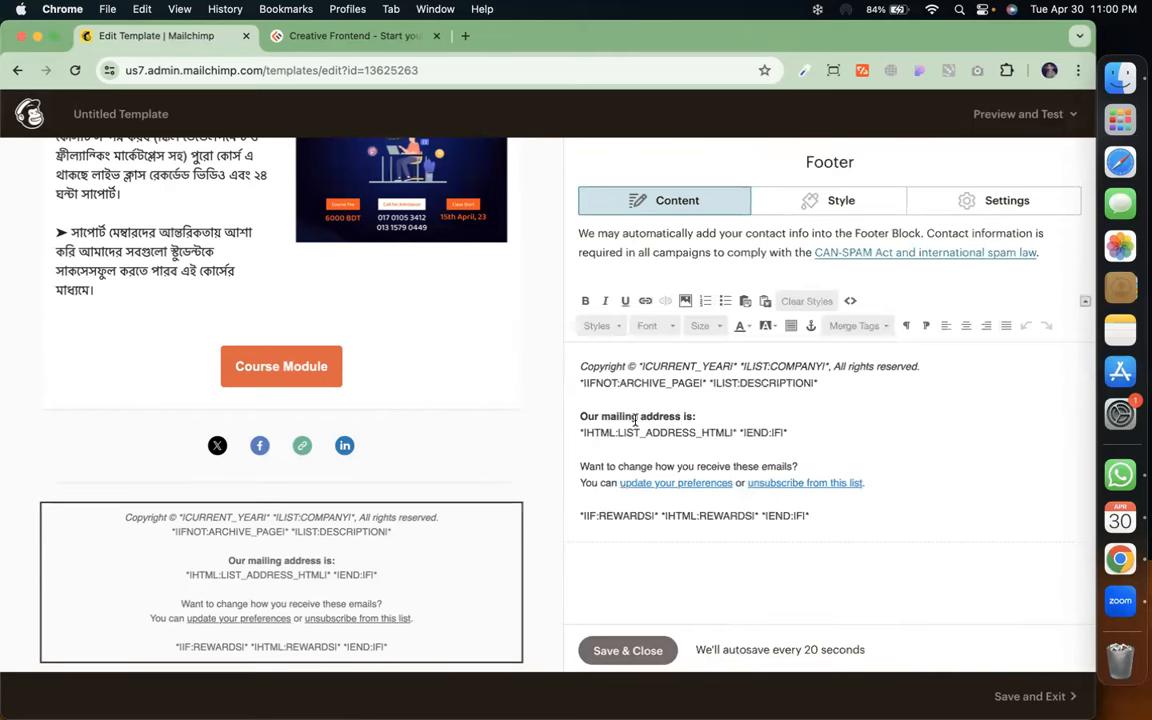
left_click(612, 649)
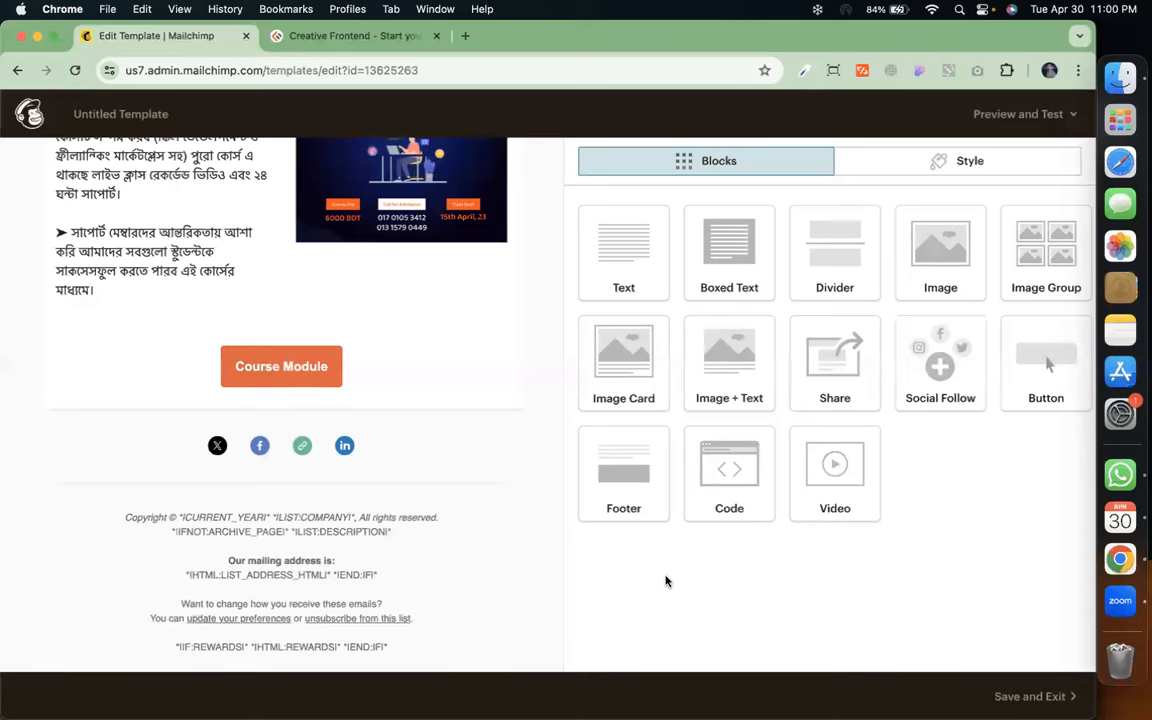
key("XF86AudioRaiseVolume")
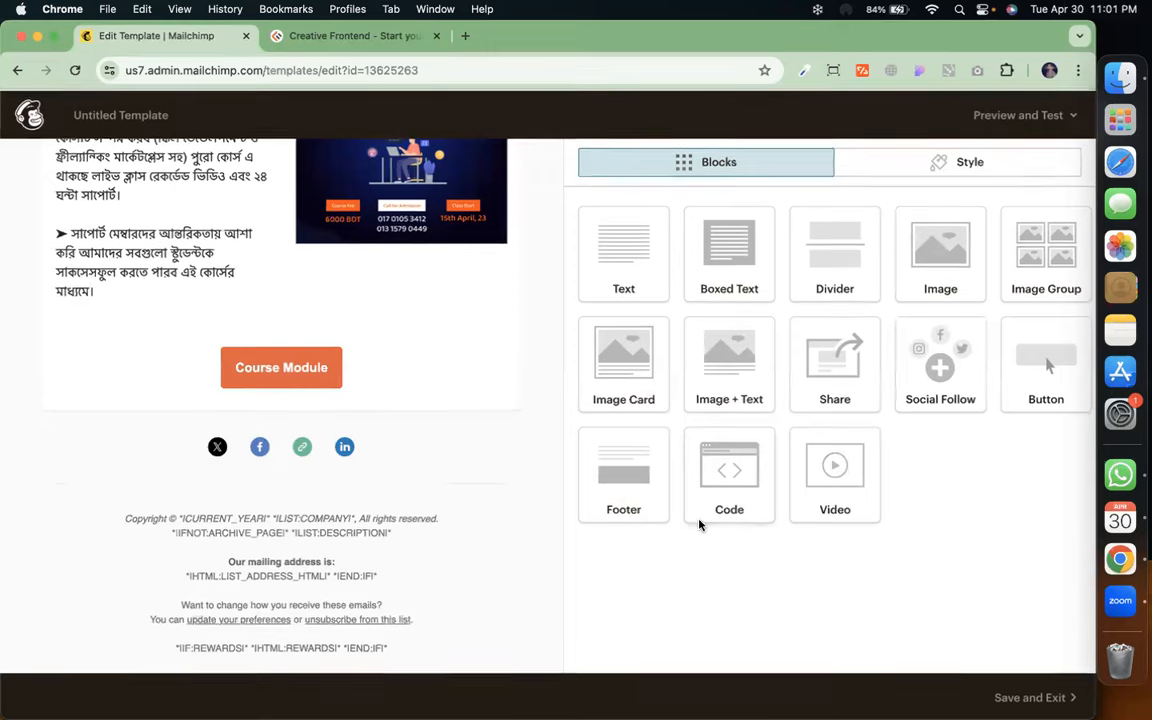
scroll(469, 334, "up", 10)
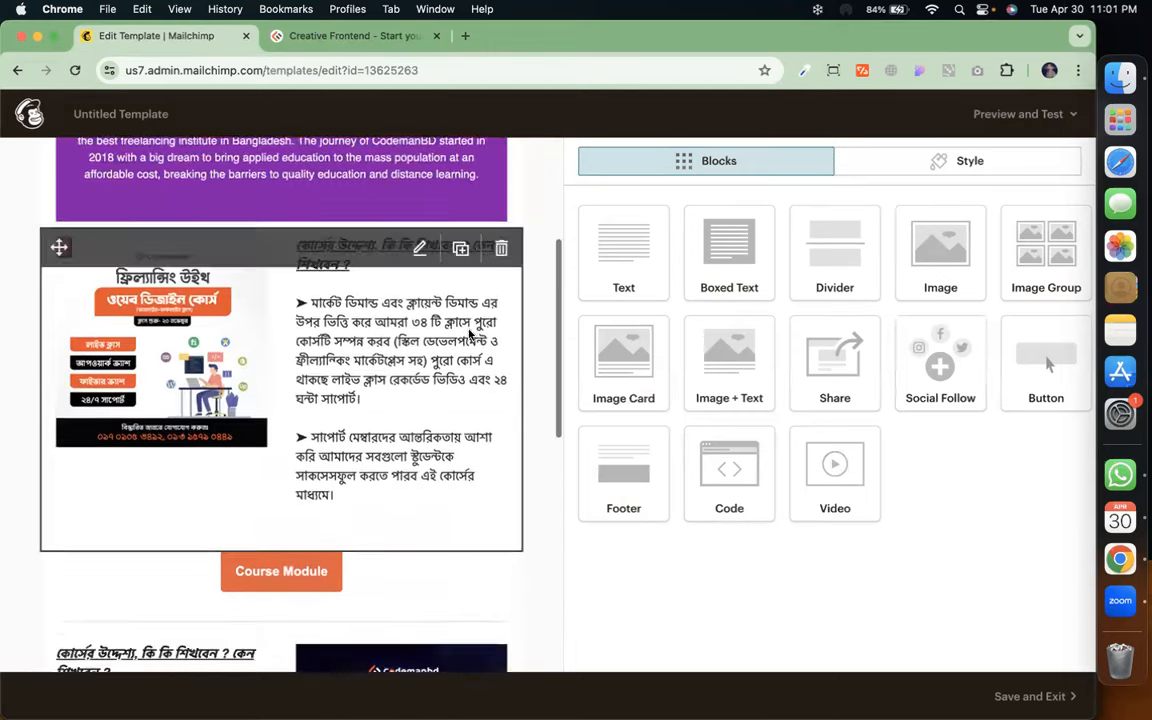
scroll(469, 334, "up", 3)
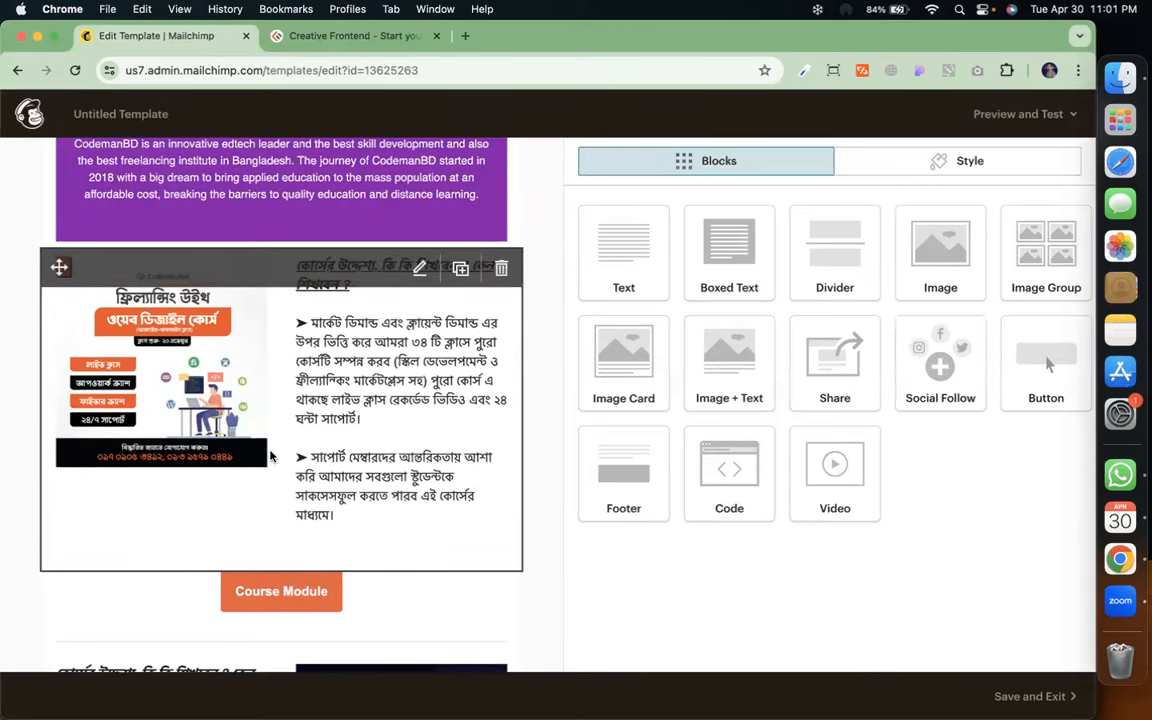
left_click(905, 162)
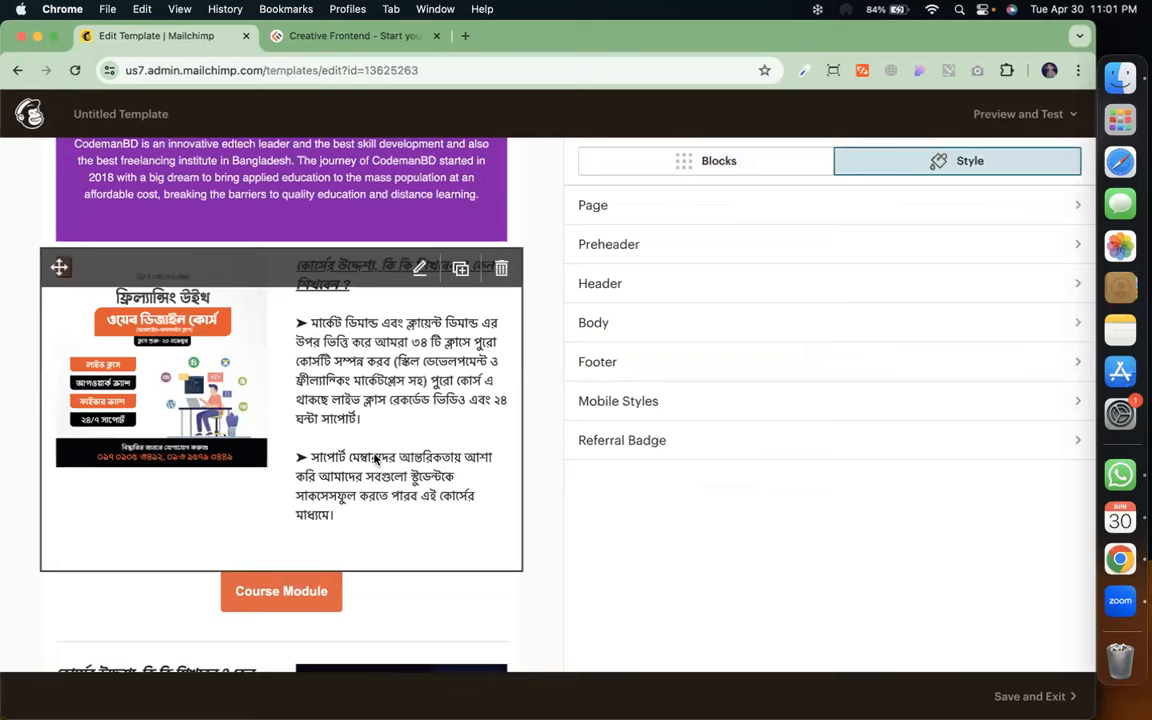
Tint the page background pale pink in the Page style settings
scroll(376, 458, "up", 5)
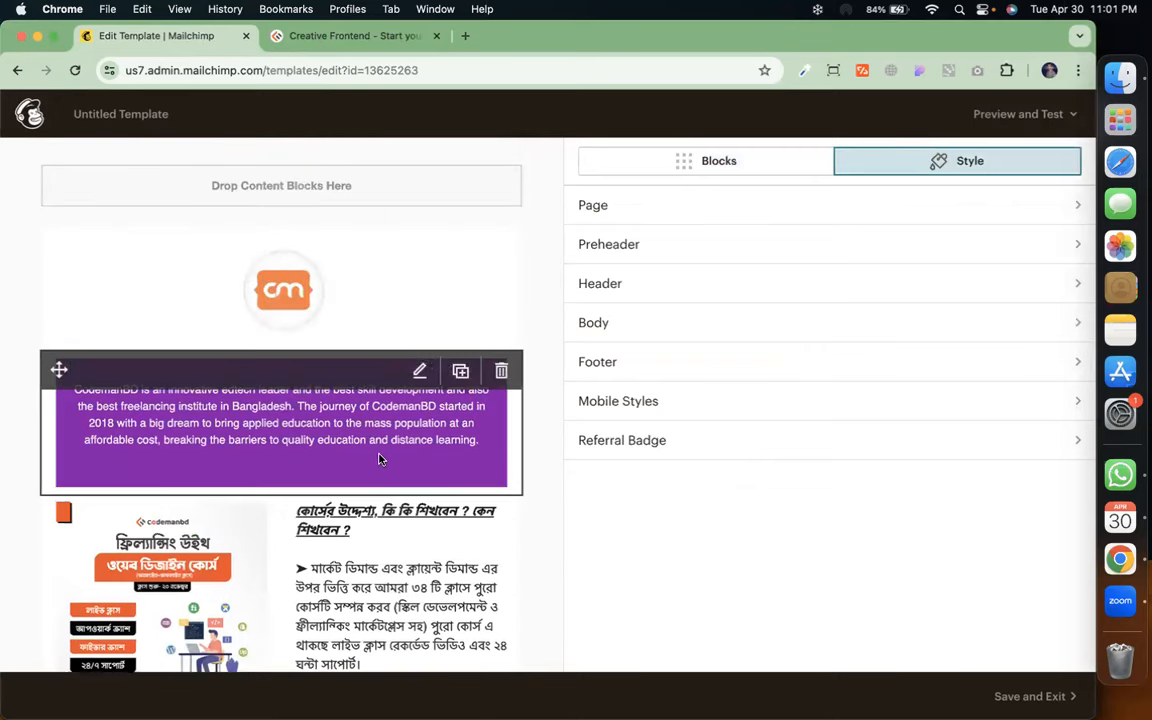
left_click(798, 209)
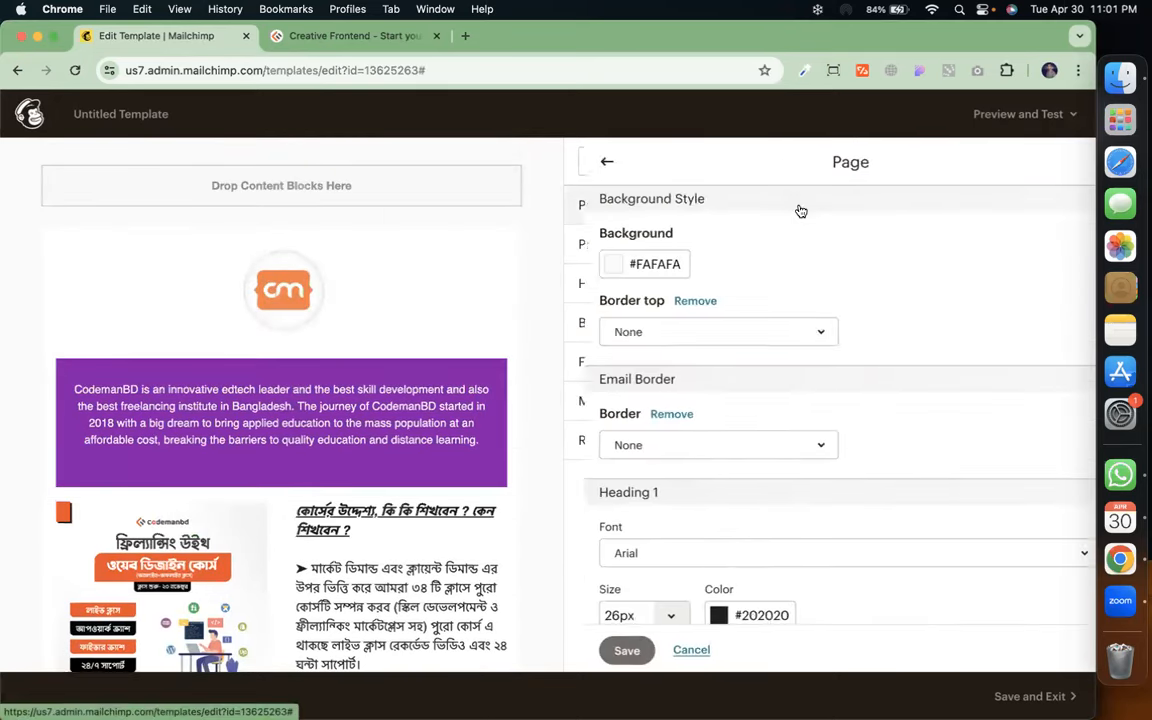
left_click(593, 265)
left_click(619, 244)
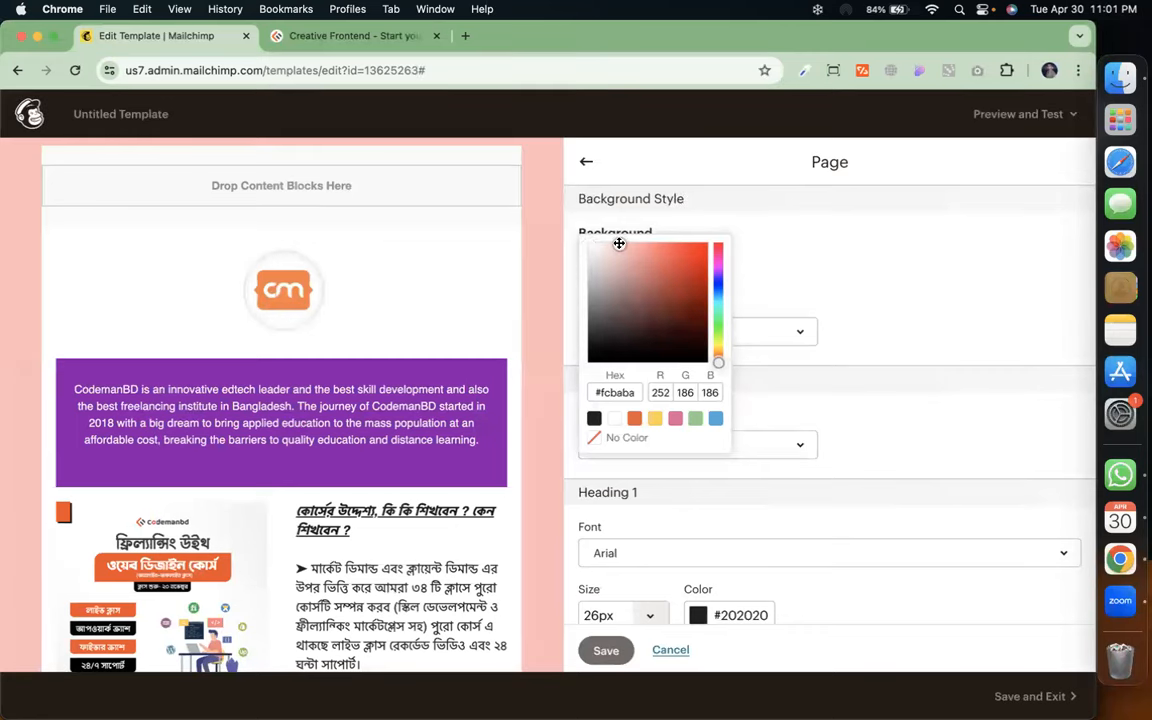
left_click_drag(614, 243, 605, 239)
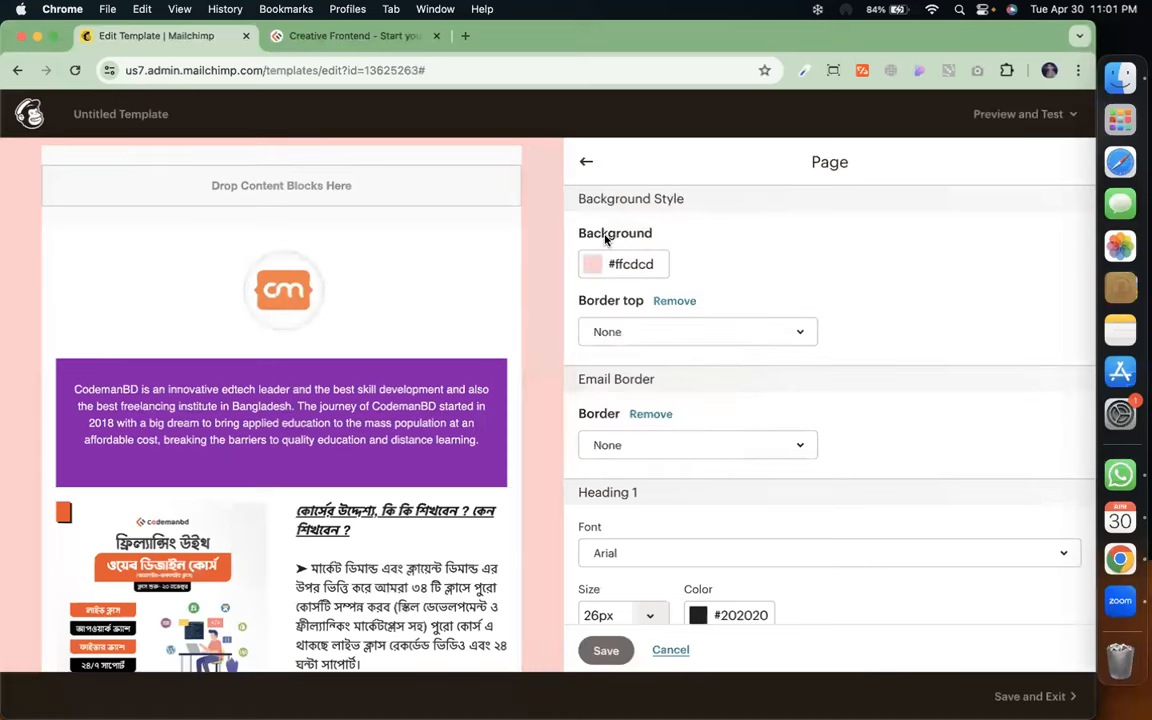
left_click(586, 161)
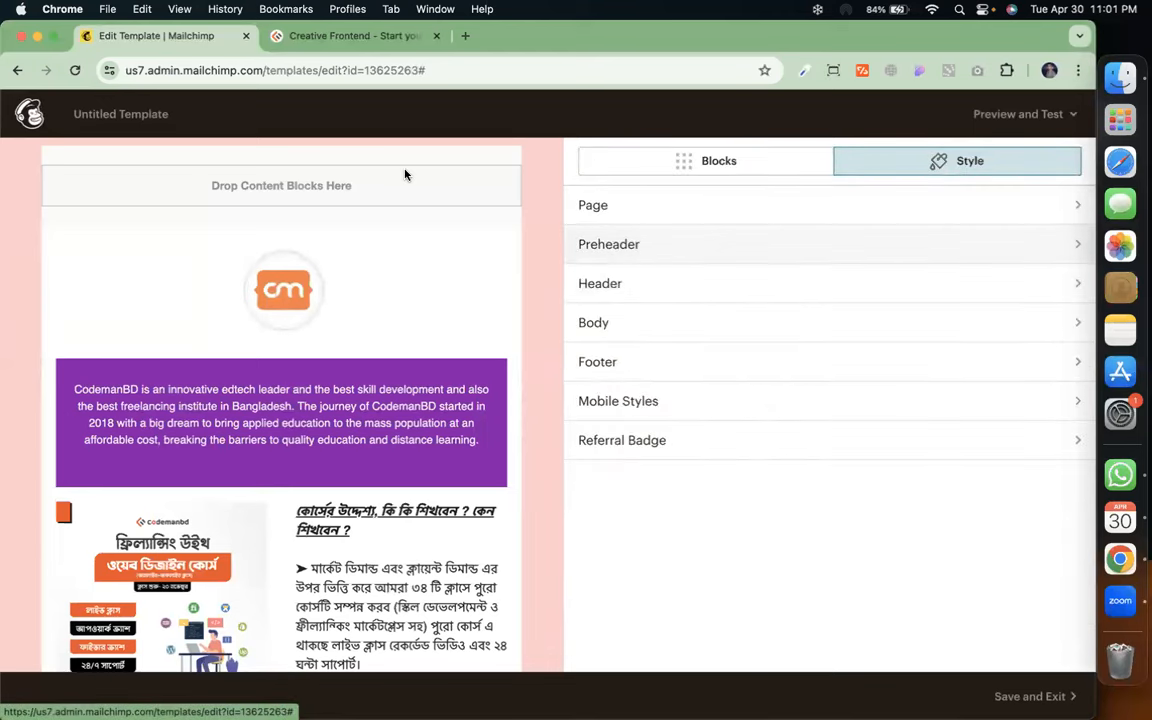
Make the body background orange in the Body style settings
left_click(660, 249)
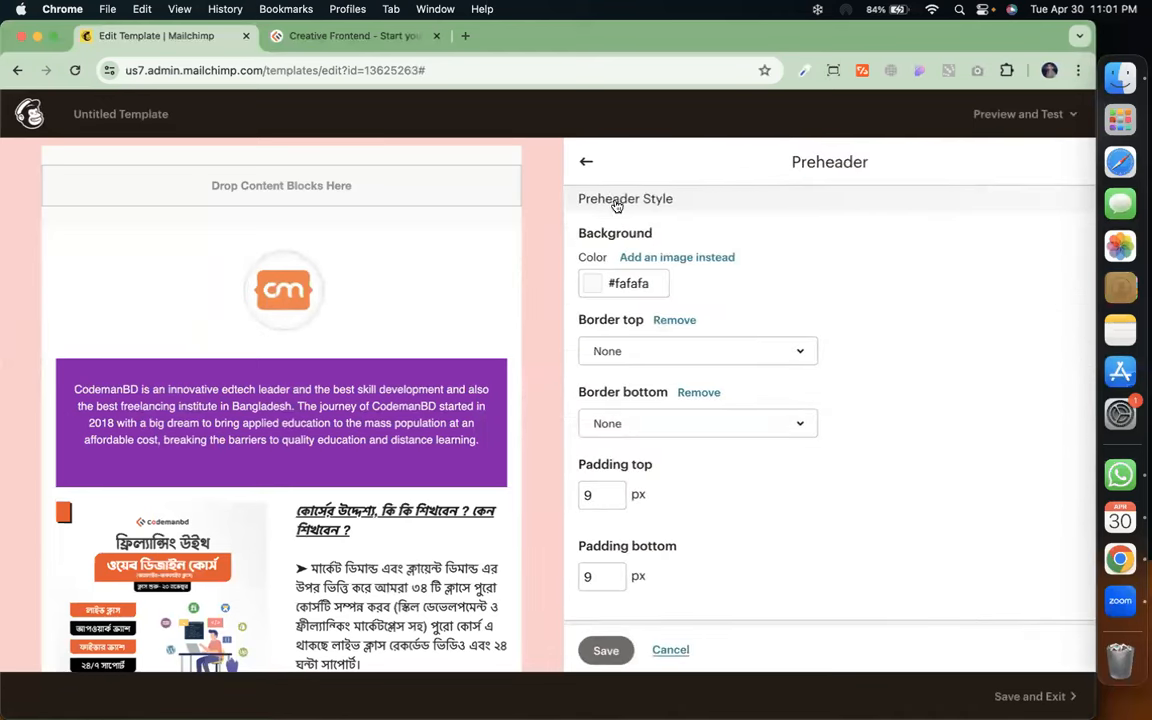
left_click(588, 162)
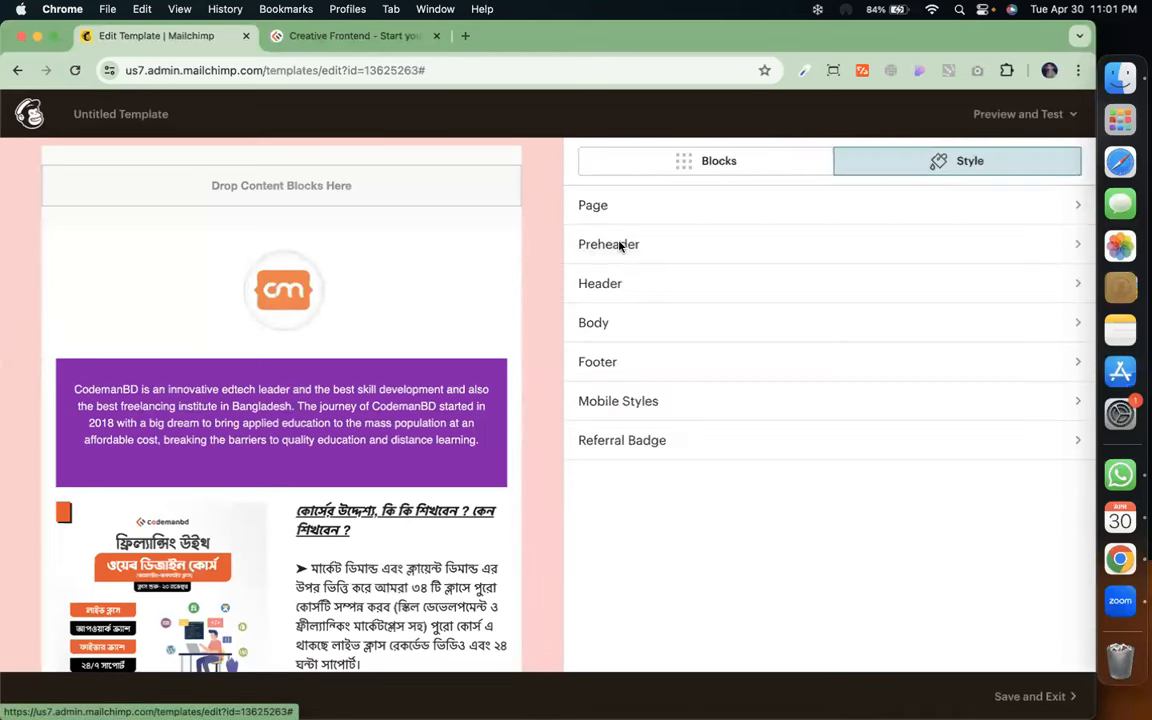
left_click(673, 326)
left_click(592, 287)
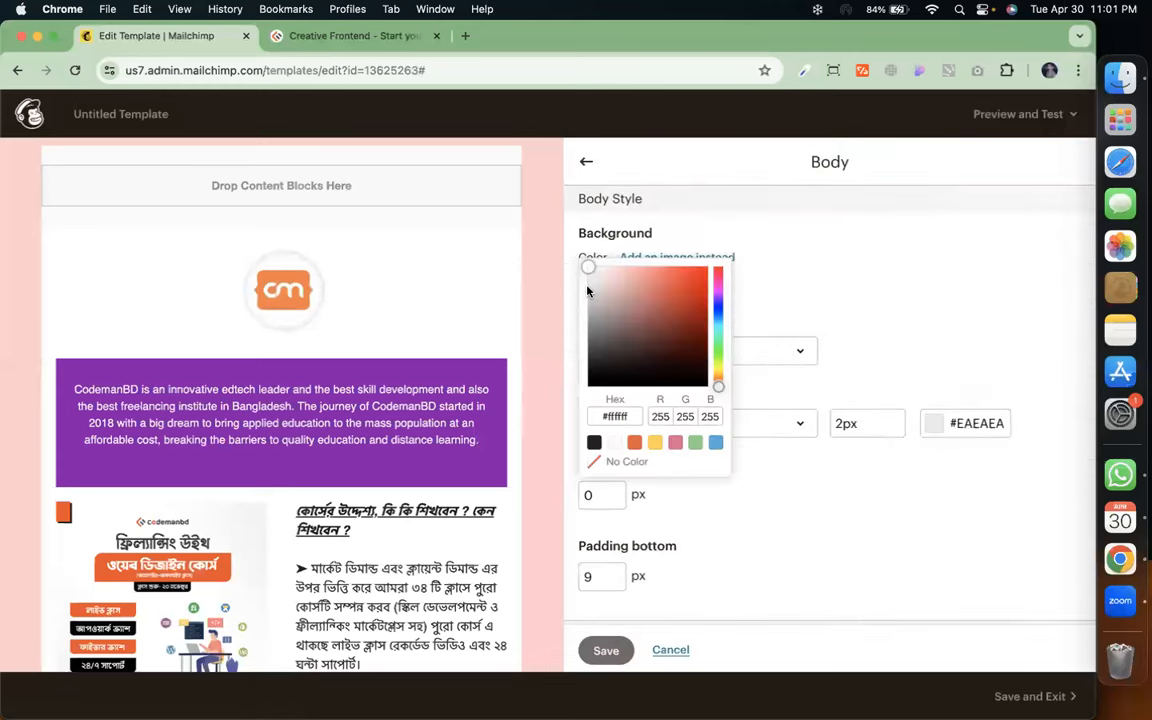
left_click(634, 442)
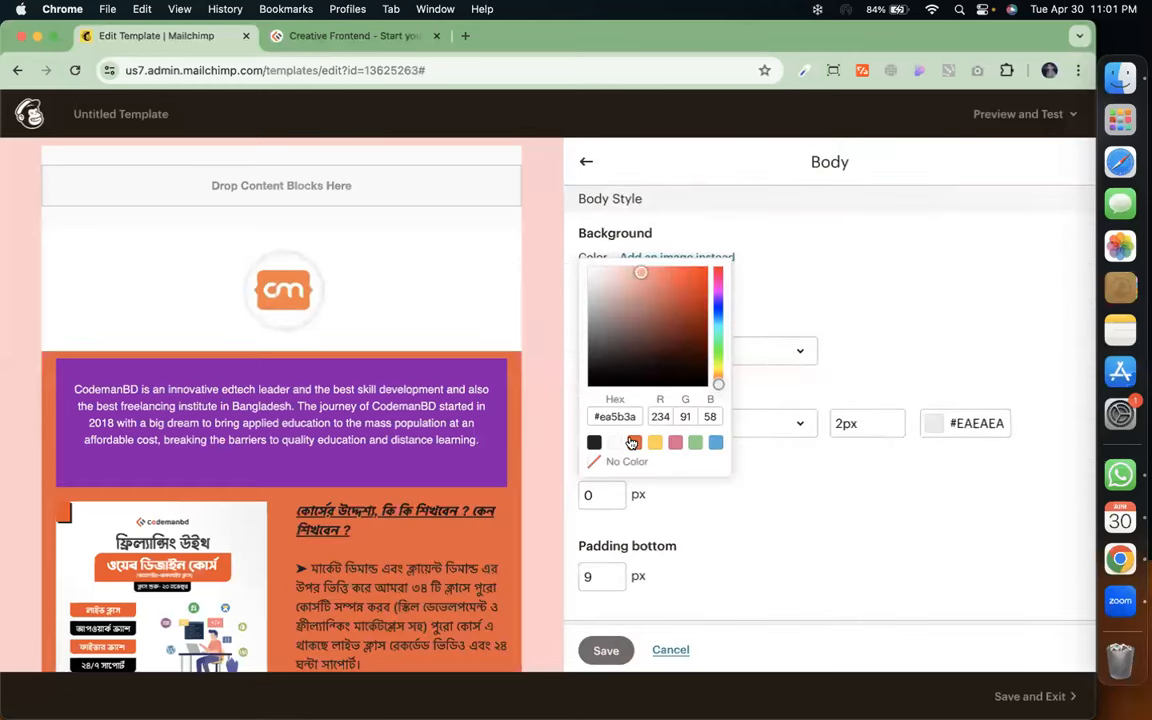
scroll(395, 575, "down", 10)
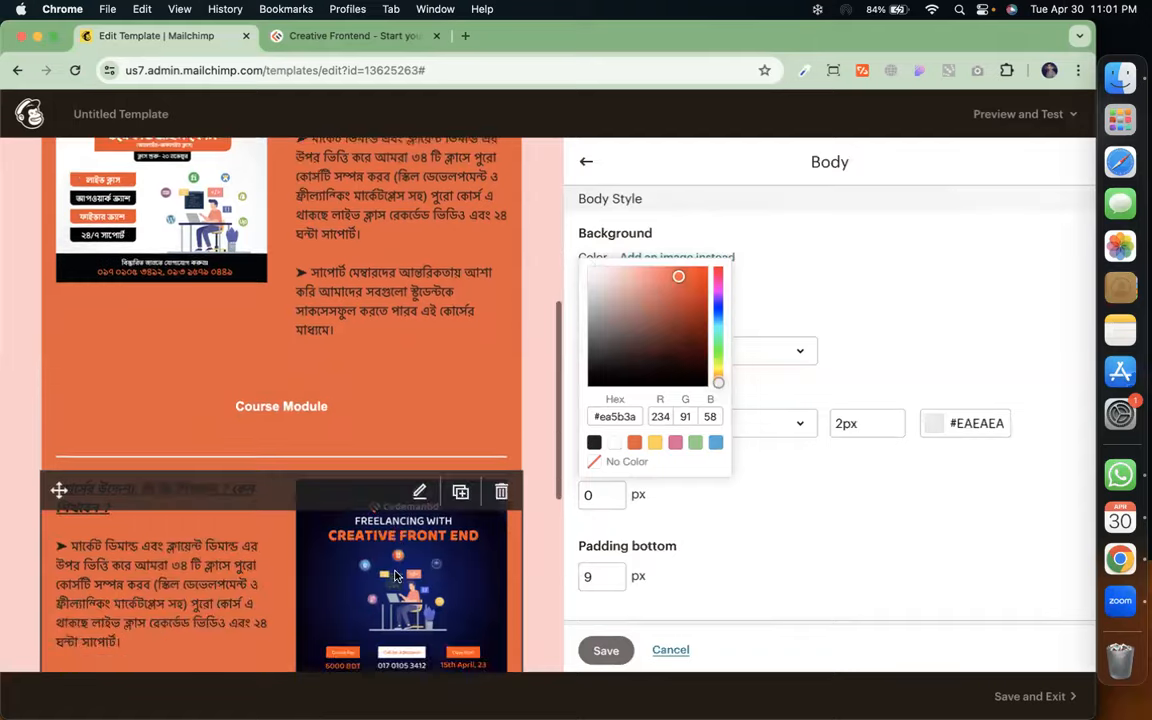
scroll(395, 575, "up", 10)
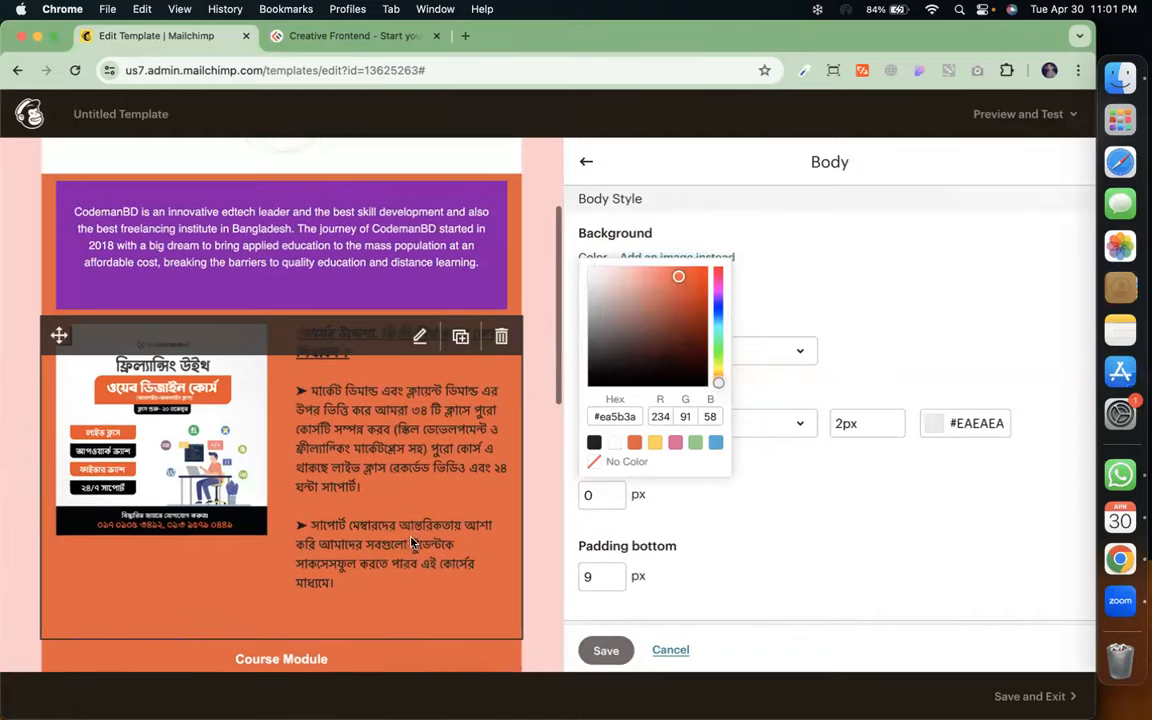
left_click(587, 161)
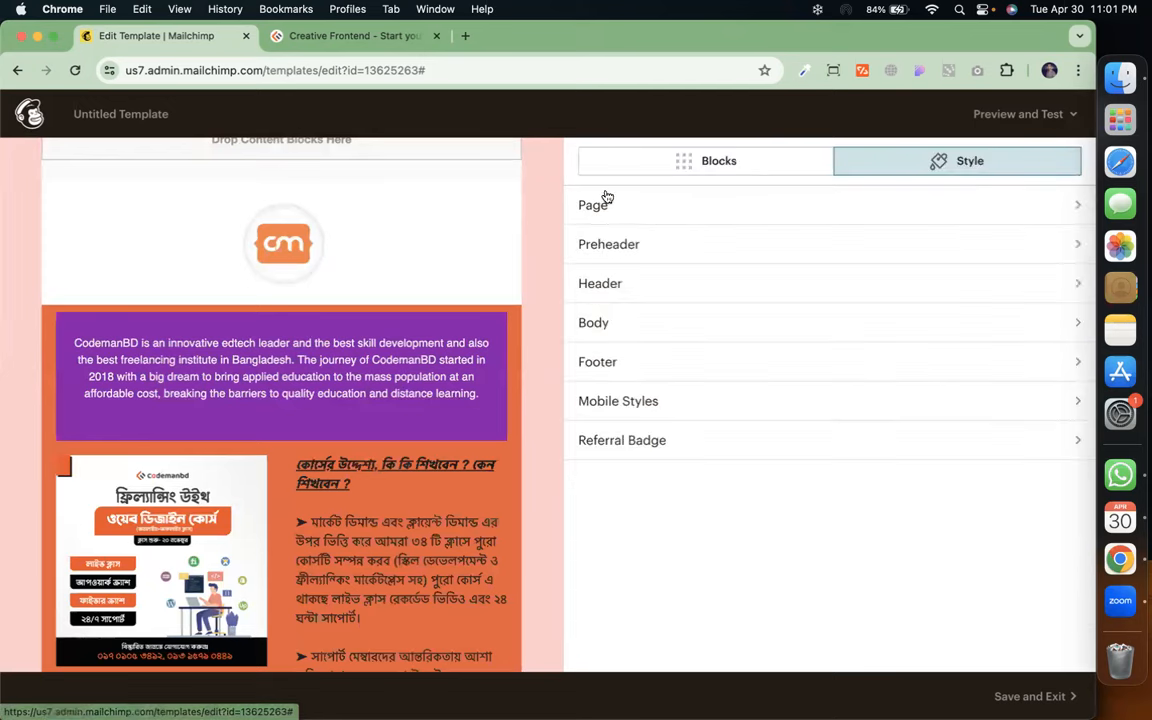
Set the header background to white #ffffff and save the header style
left_click(661, 279)
left_click(590, 284)
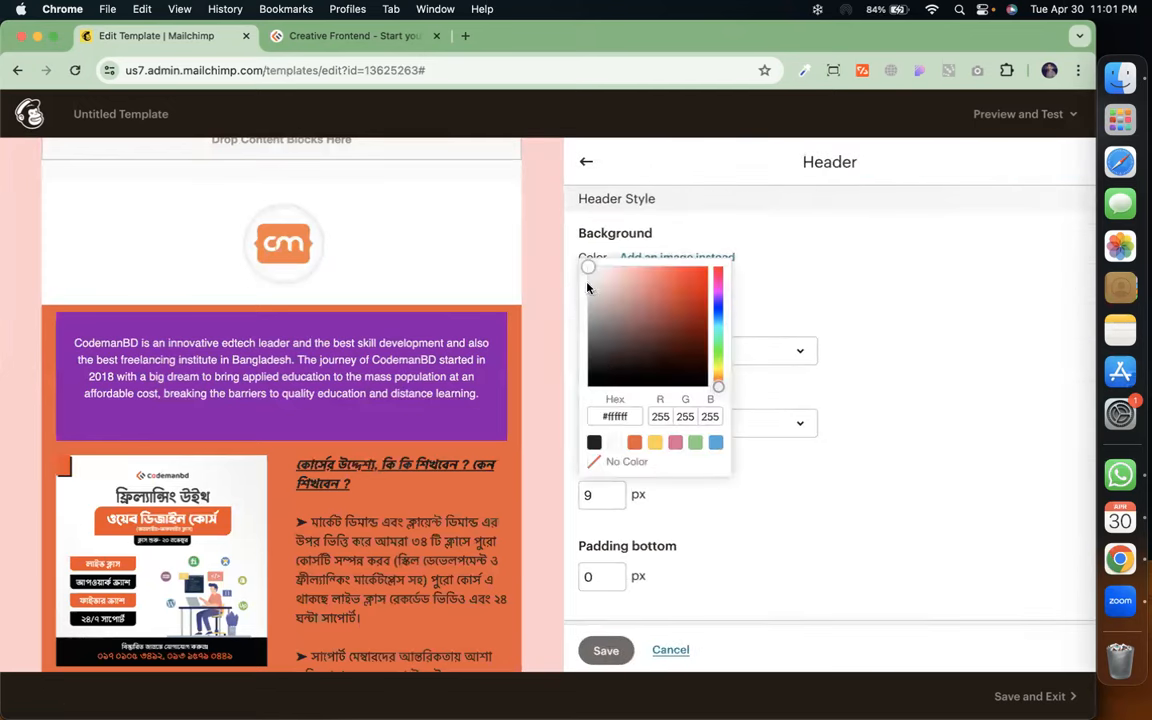
left_click(719, 293)
left_click_drag(696, 289, 633, 258)
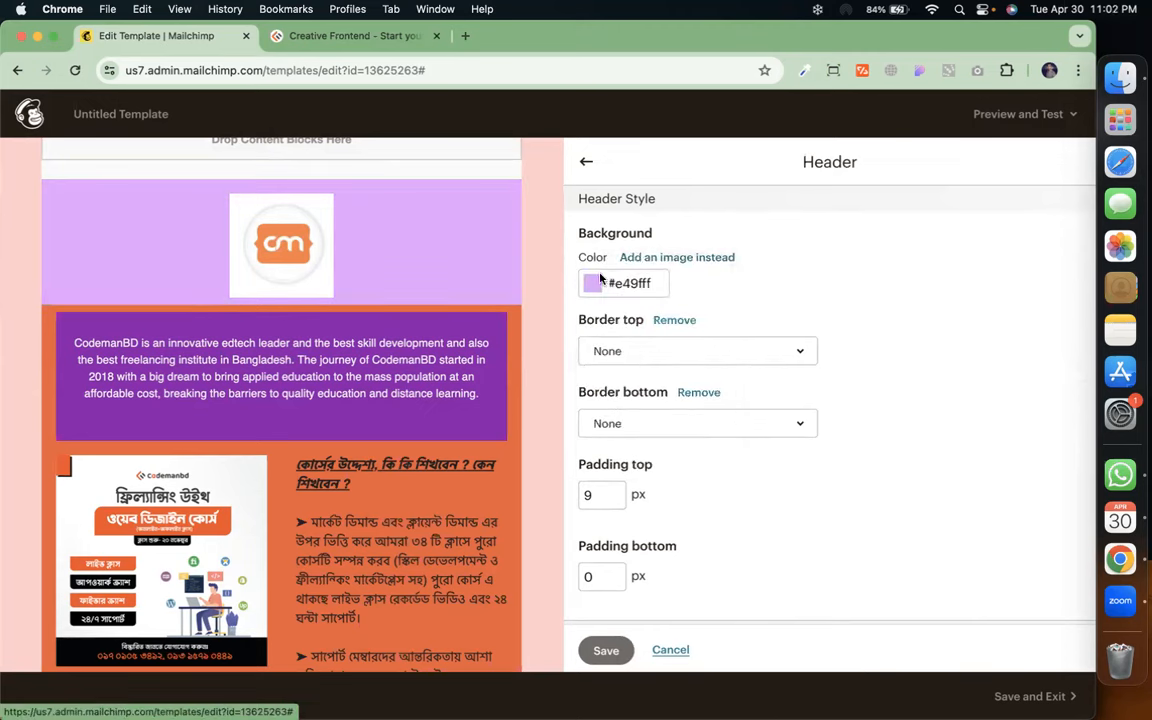
left_click(597, 282)
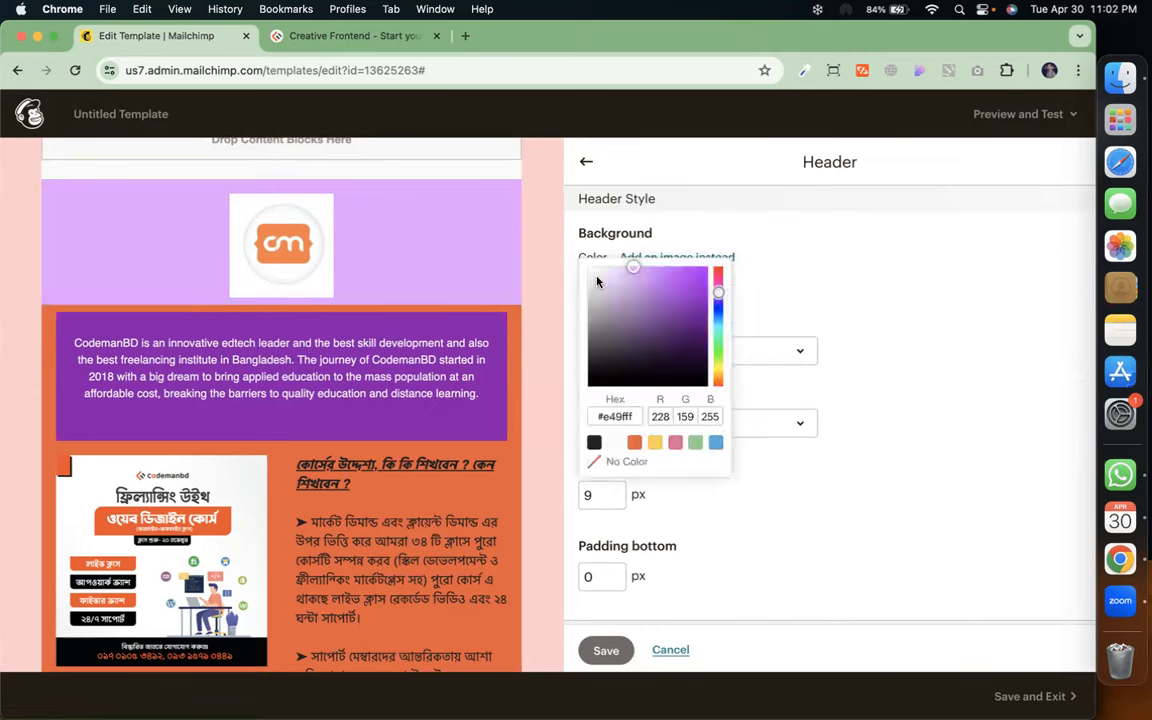
left_click(597, 461)
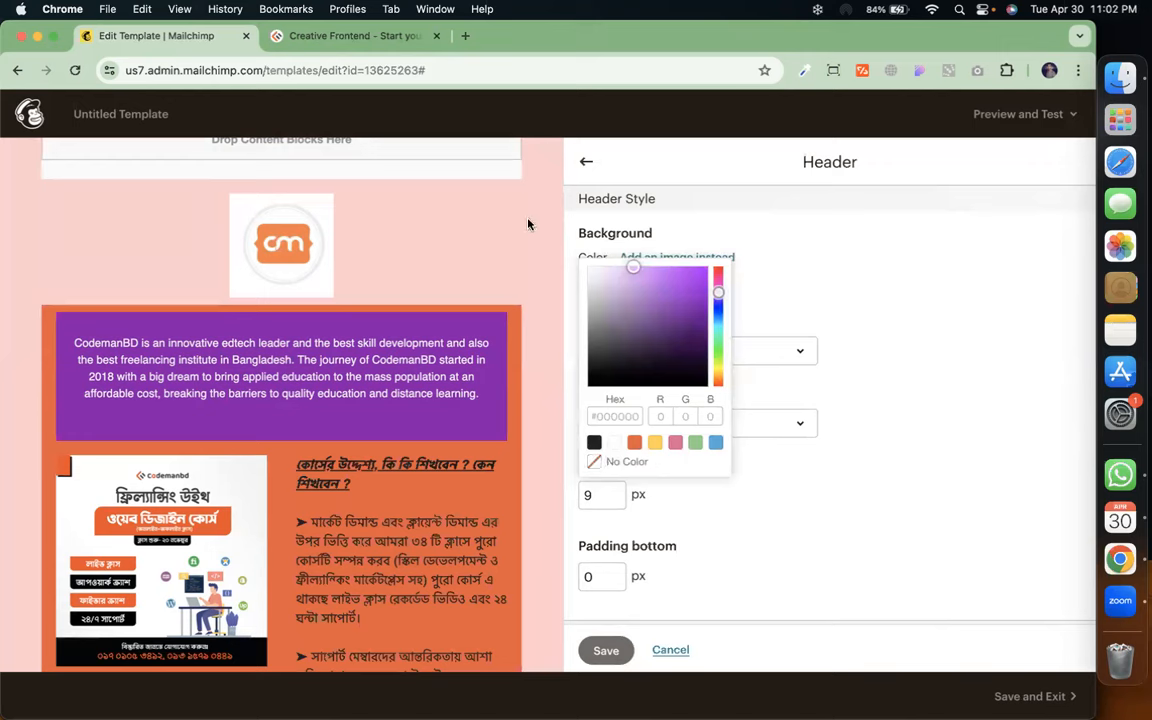
left_click(620, 445)
left_click(773, 466)
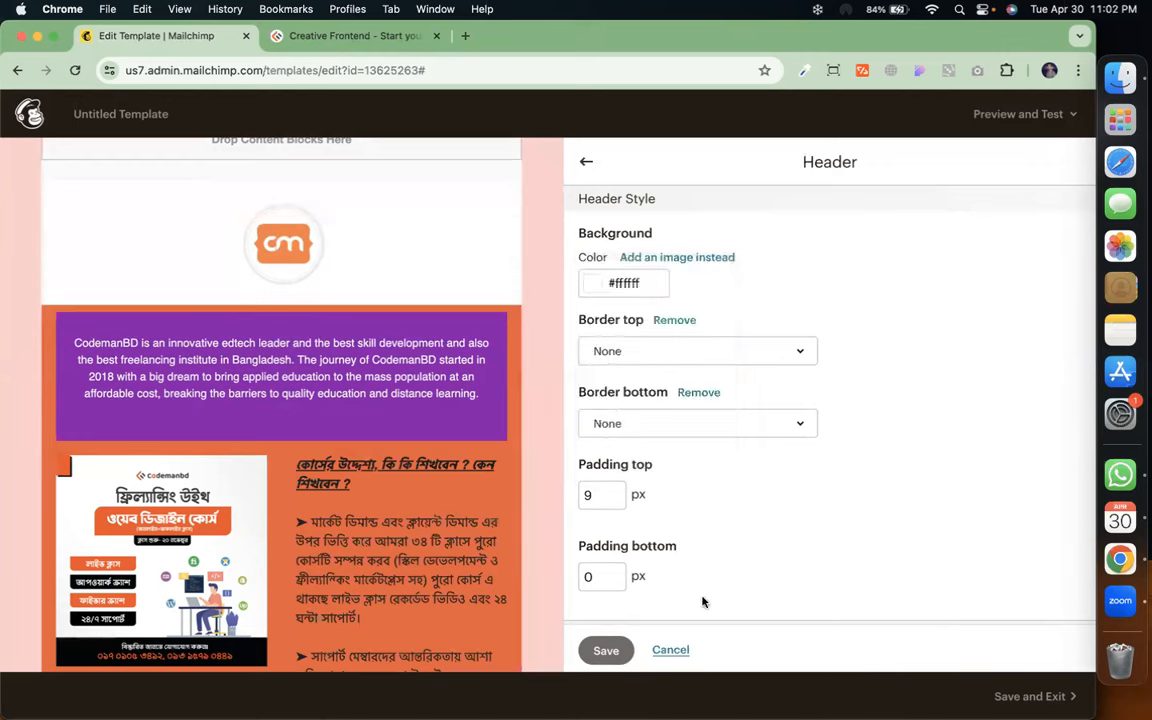
left_click(617, 651)
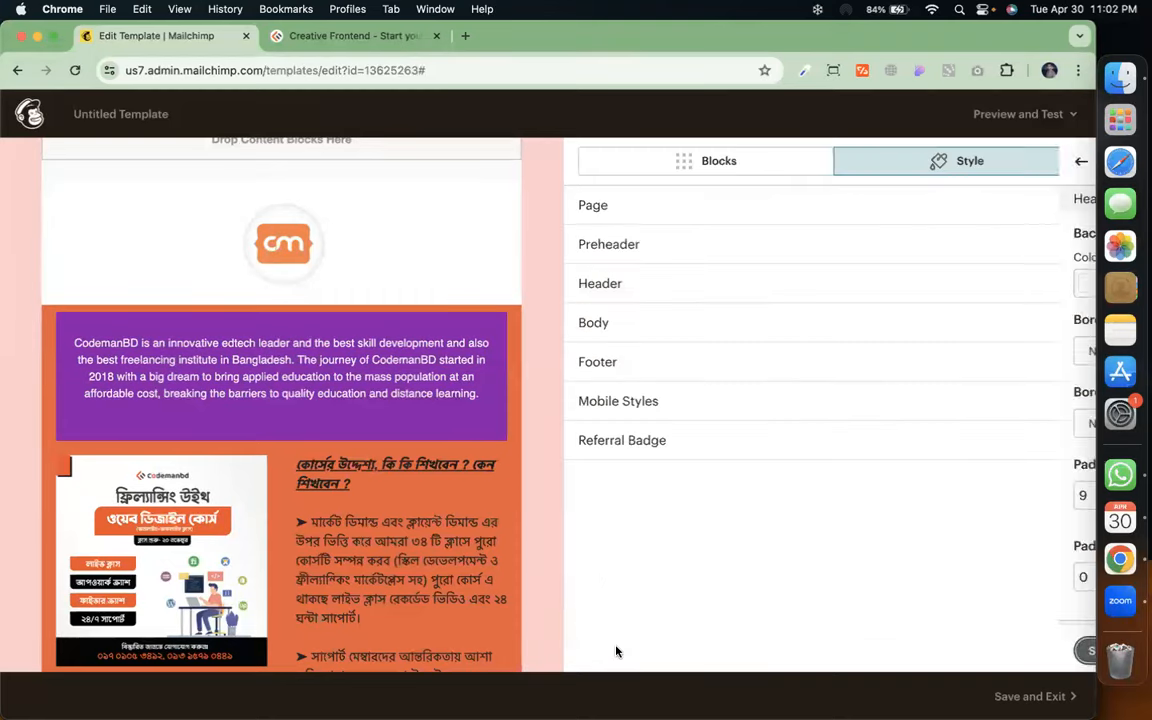
Set the footer background color to purple #9403f5
scroll(466, 533, "down", 5)
scroll(466, 533, "down", 8)
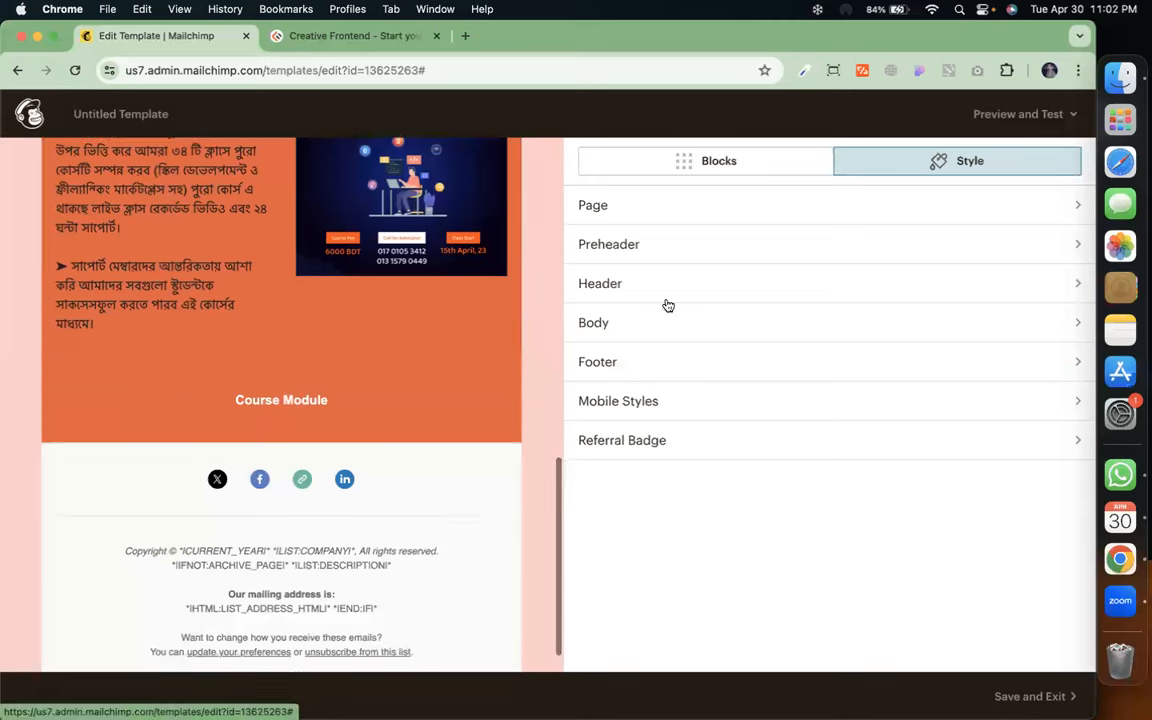
left_click(674, 323)
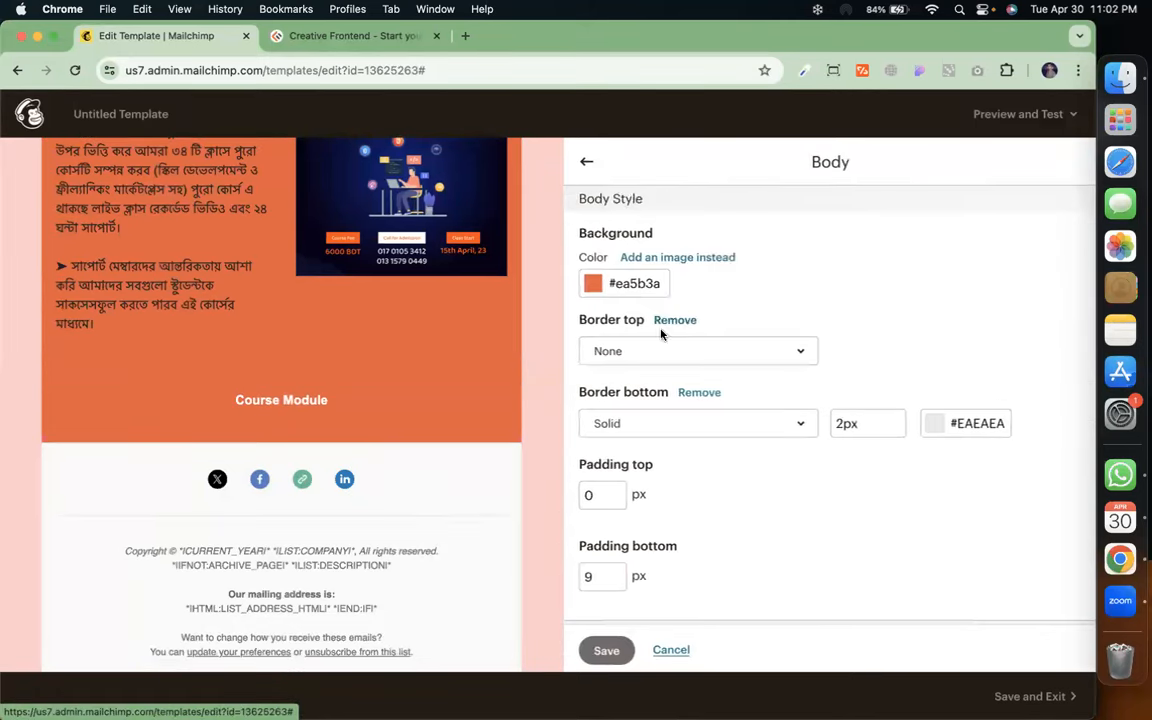
left_click(589, 160)
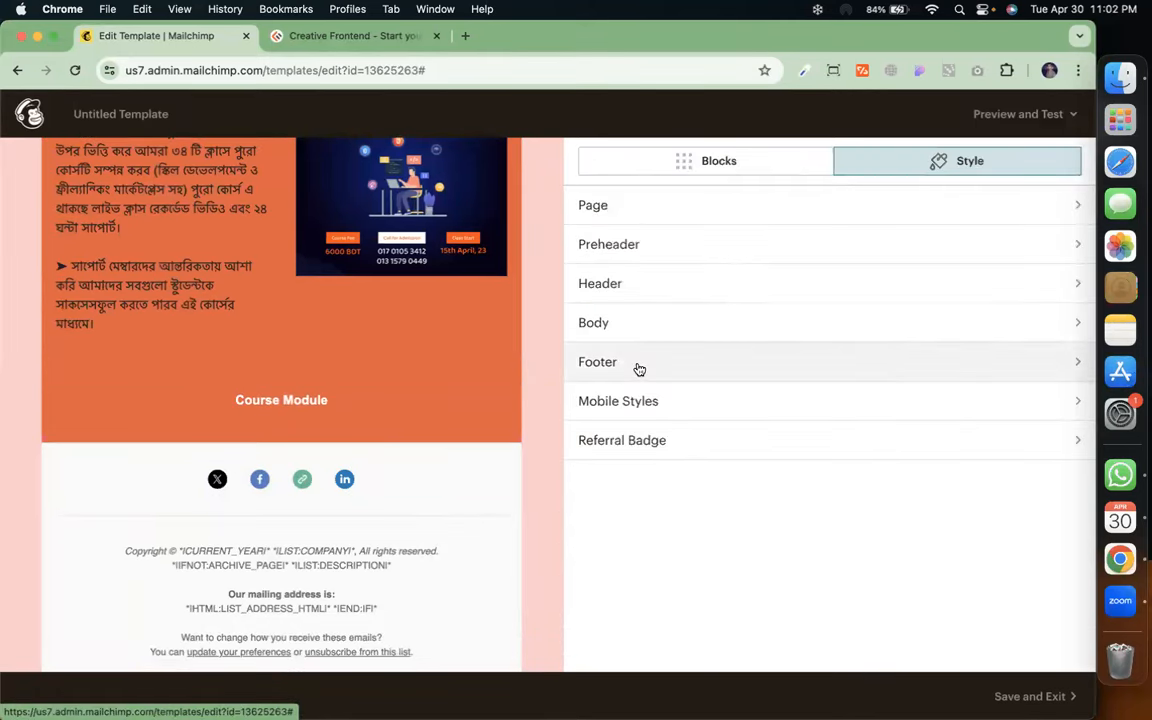
left_click(639, 368)
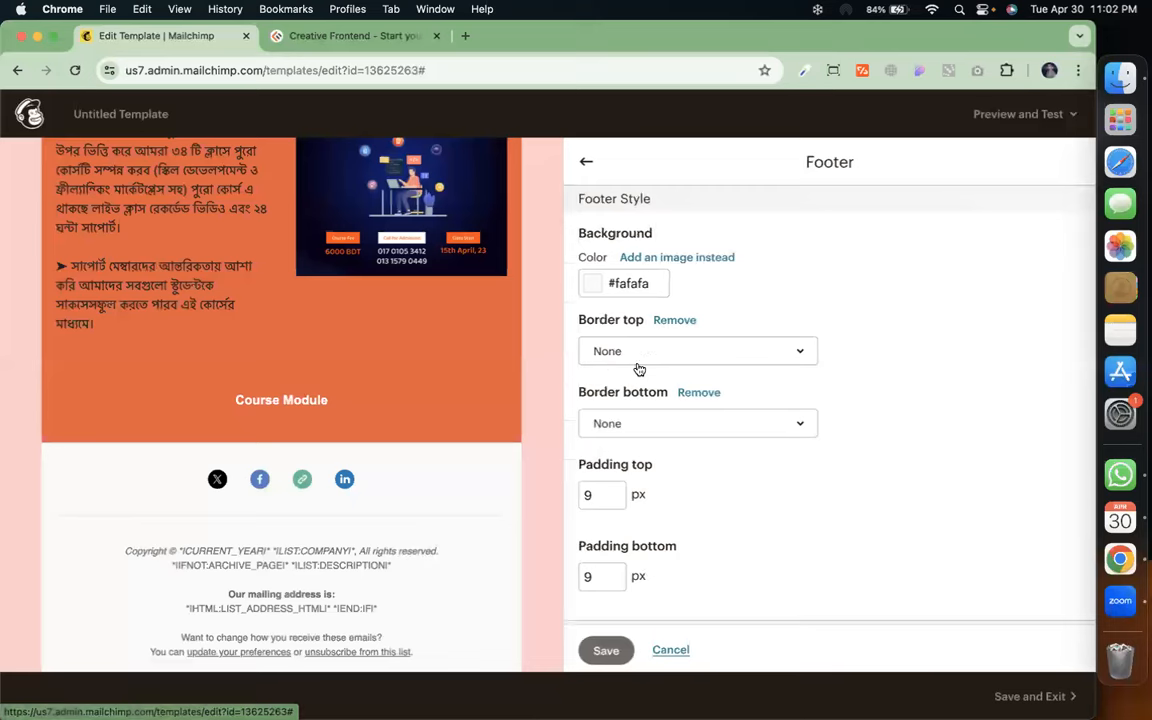
left_click(590, 281)
left_click(718, 296)
left_click(706, 272)
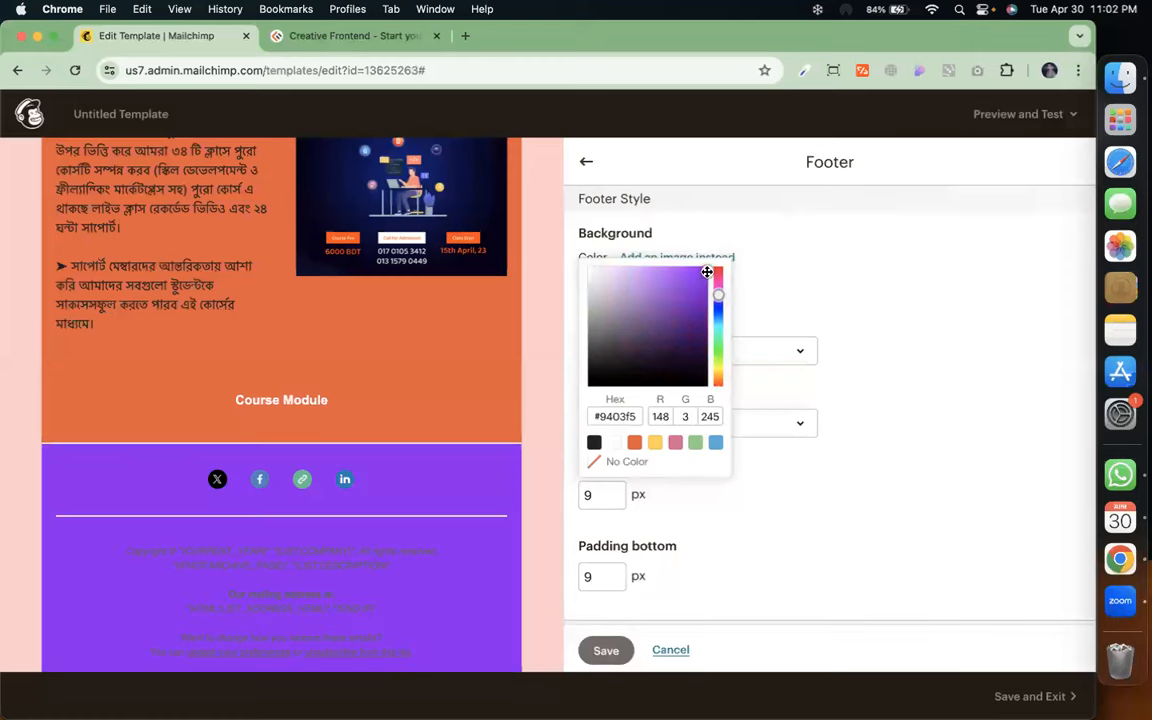
left_click(861, 283)
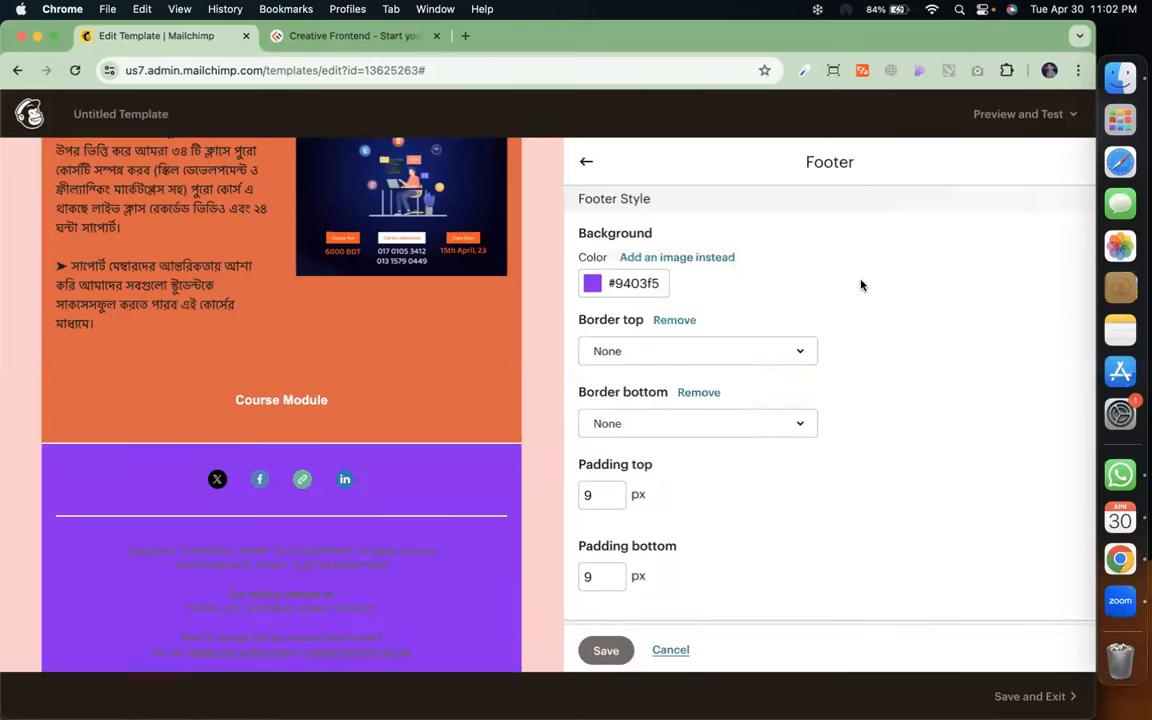
Make the footer text color white and save the footer style
scroll(780, 506, "down", 5)
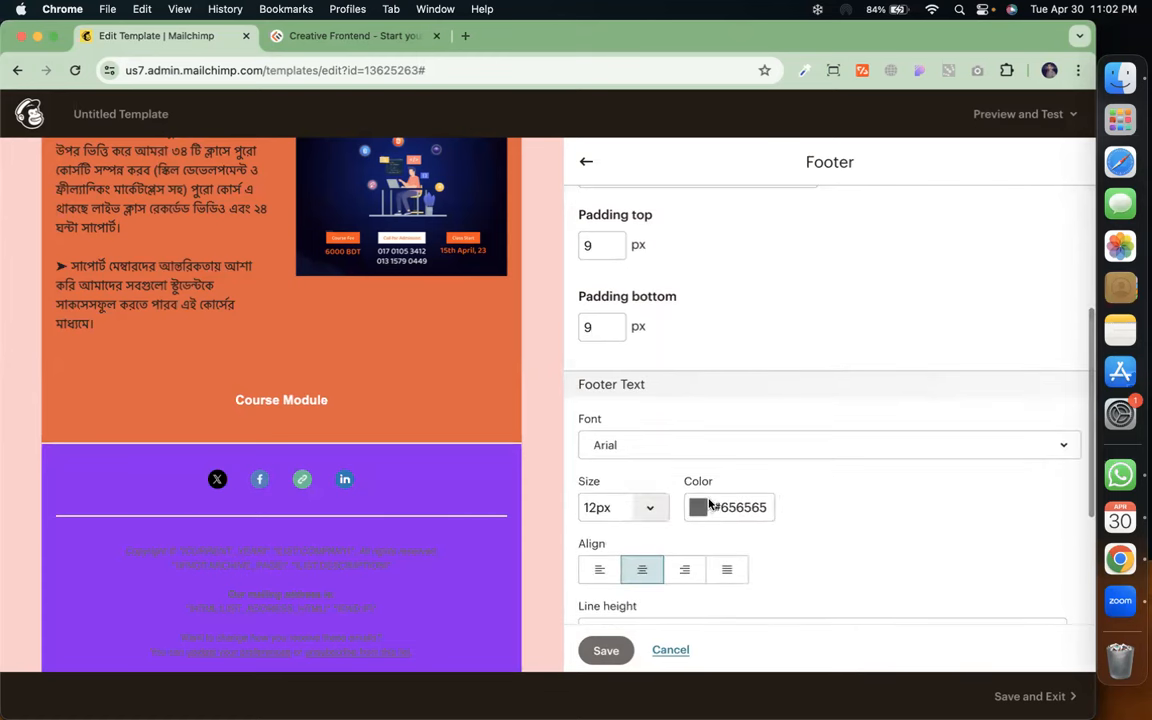
left_click(699, 507)
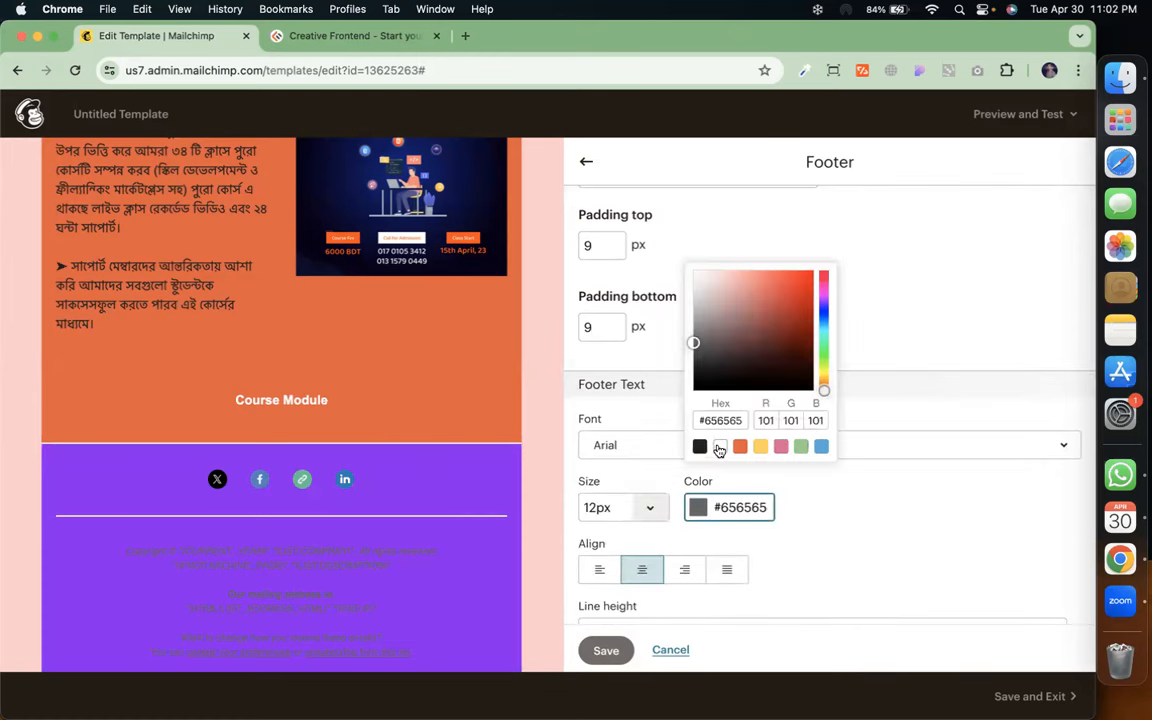
left_click(720, 446)
left_click(885, 530)
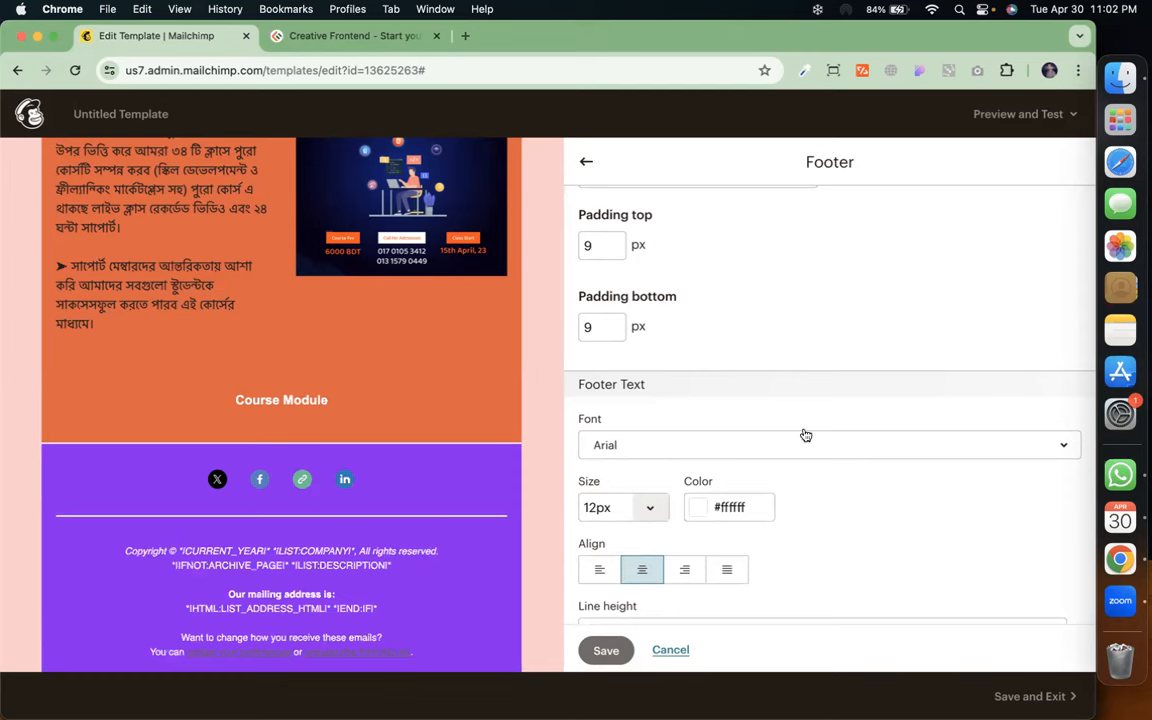
left_click(606, 650)
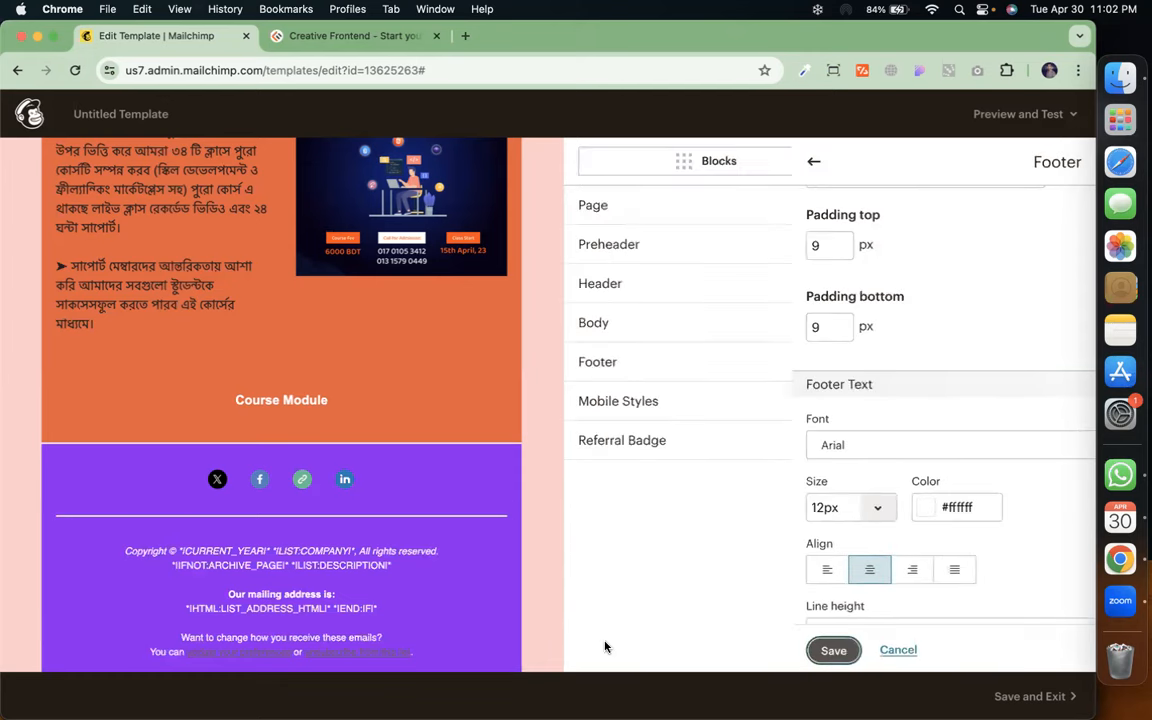
Switch the referral badge to the dark Intuit Mailchimp style and save
left_click(676, 410)
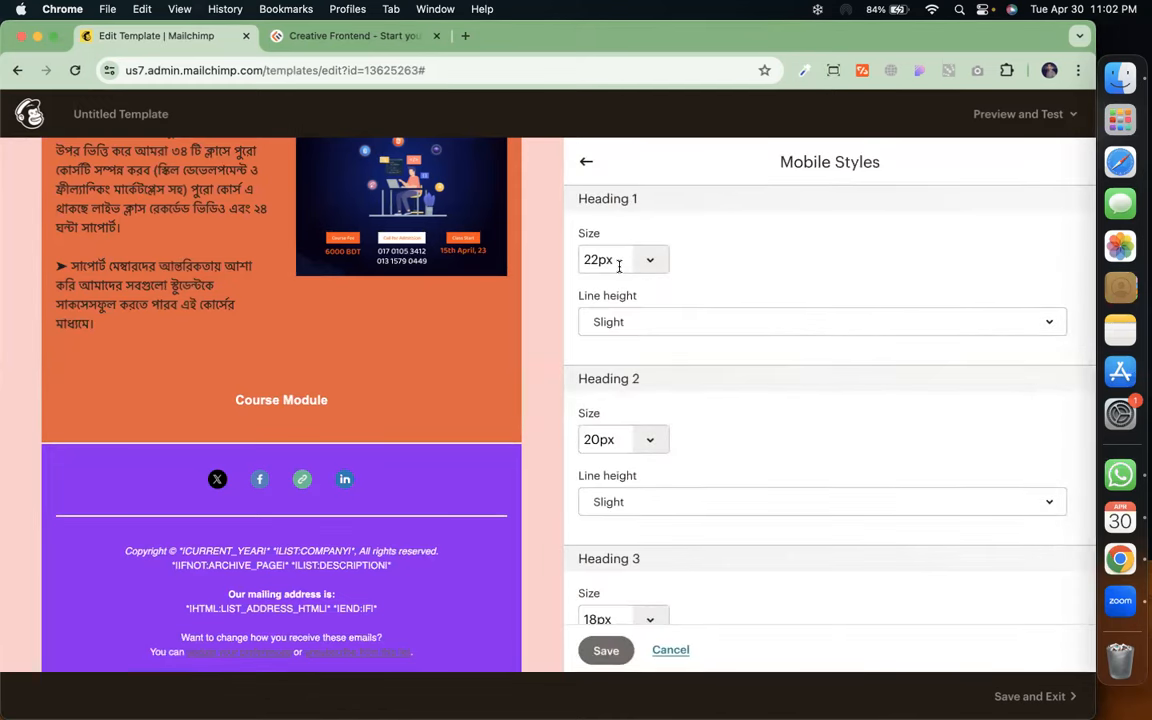
left_click(587, 164)
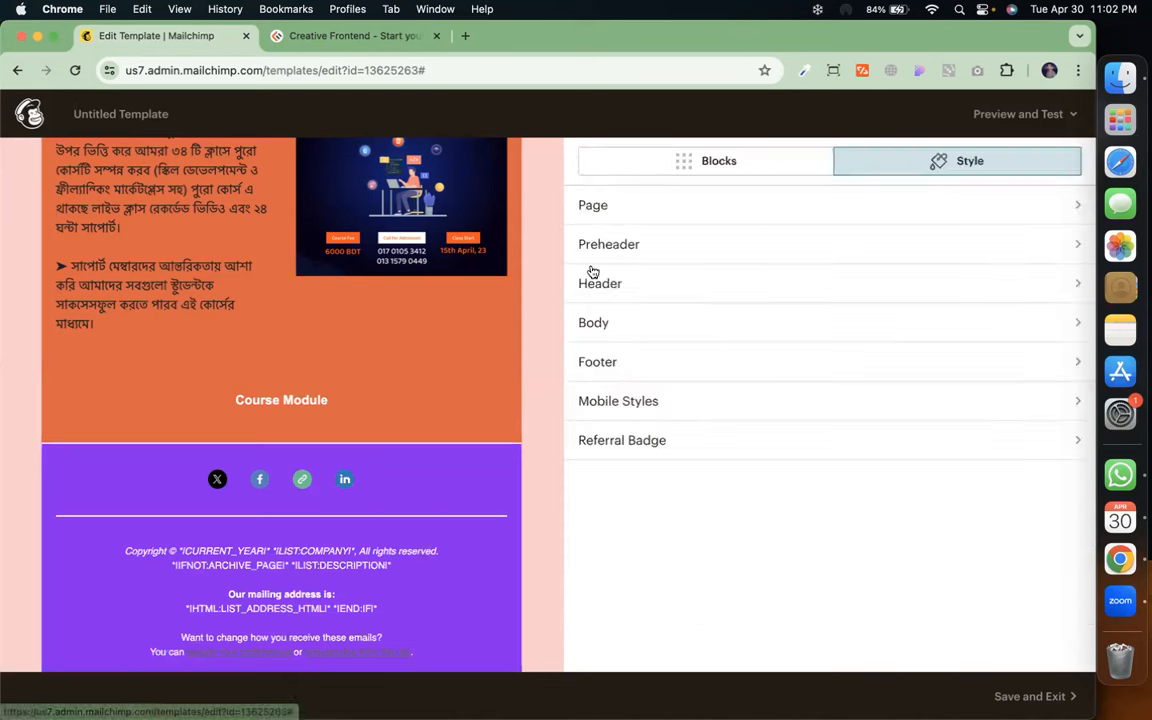
left_click(653, 441)
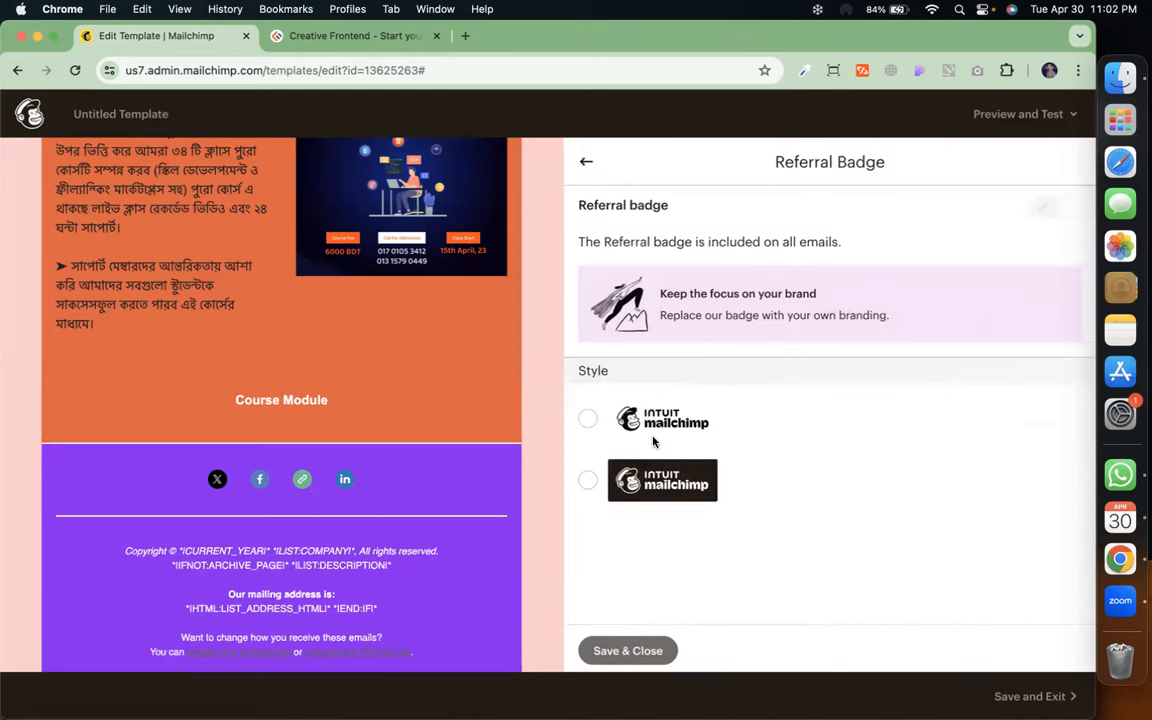
left_click(588, 480)
left_click(638, 650)
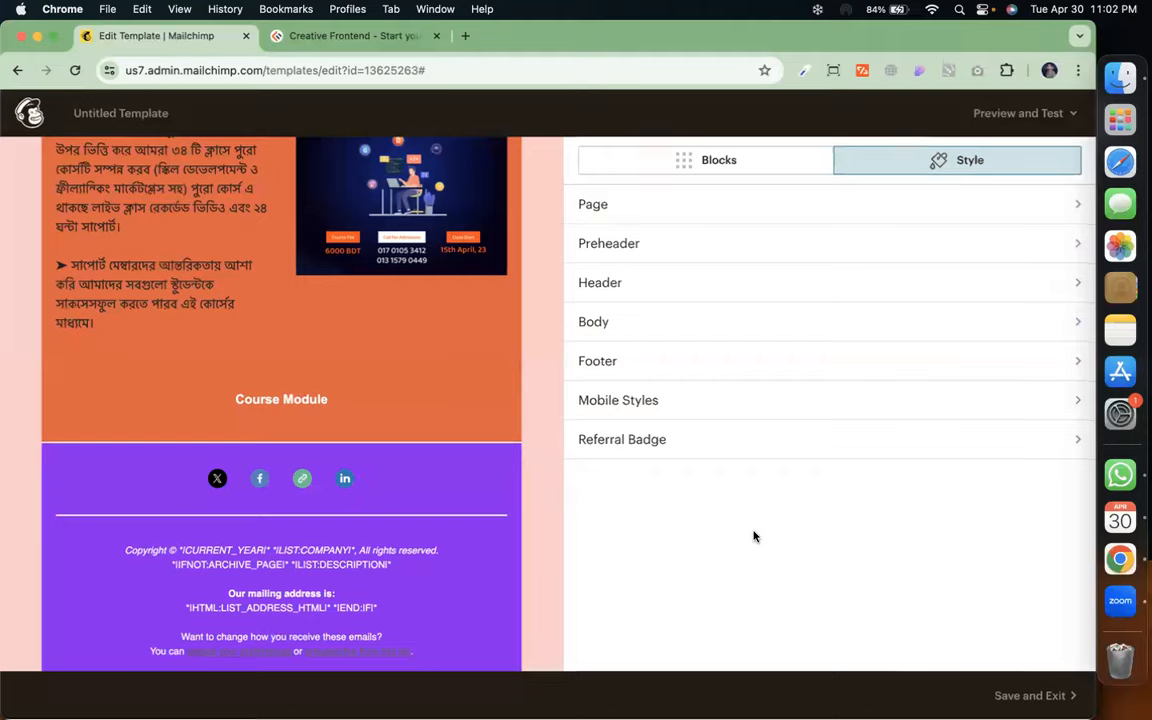
Save and exit the template under the name 'cmbd-250', returning to the Templates list
left_click(1024, 692)
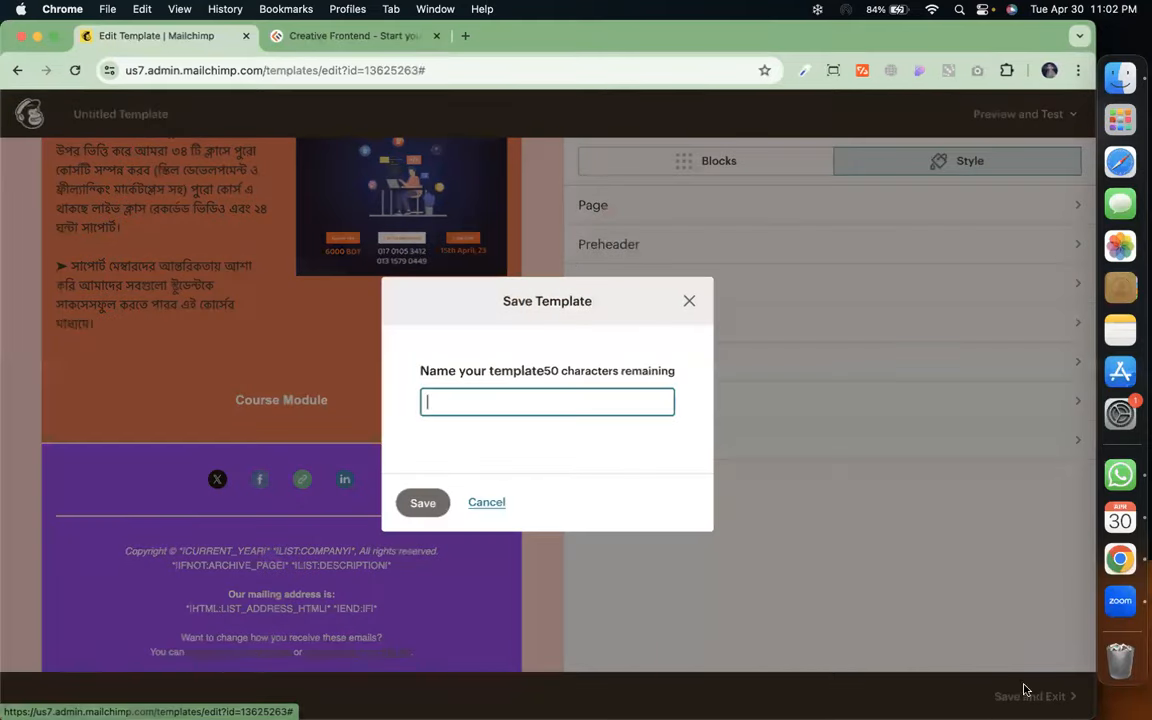
type("cm")
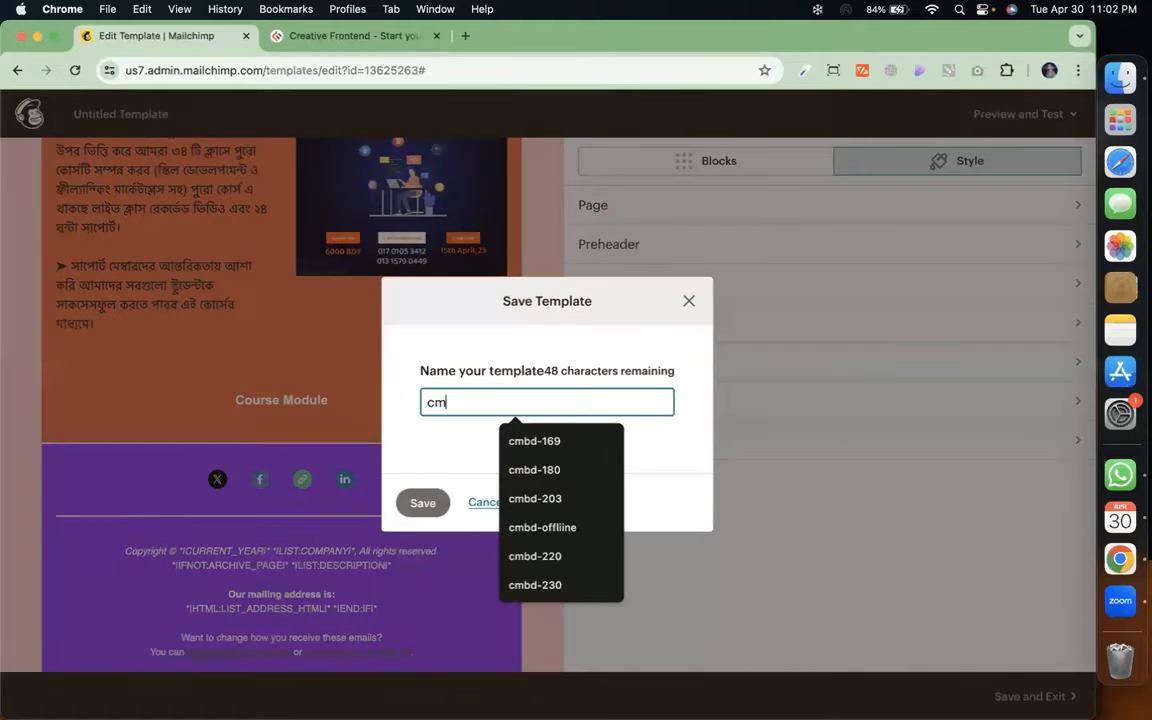
type("bd-2")
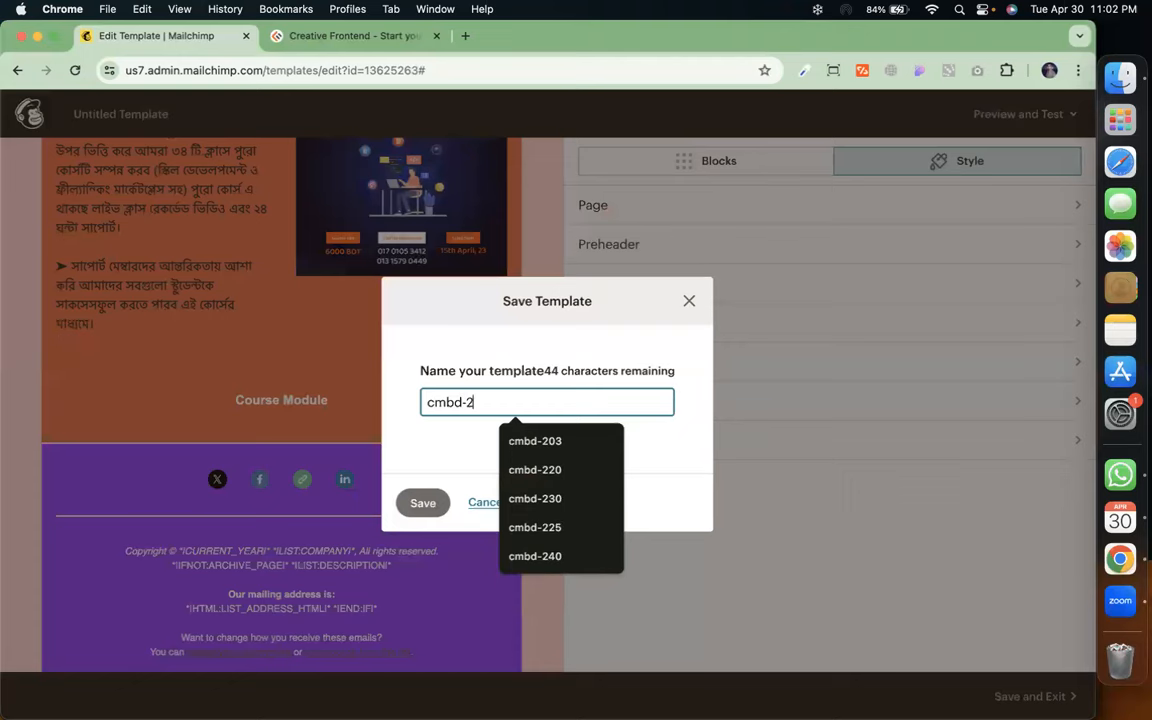
type("50")
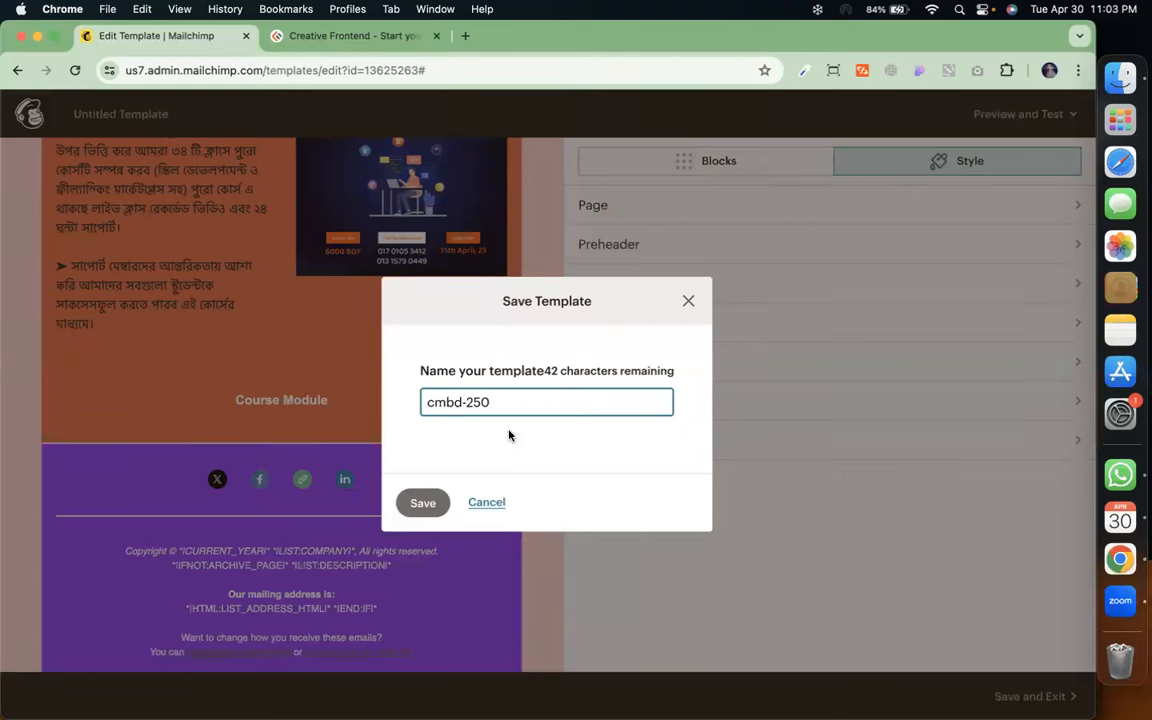
left_click(422, 502)
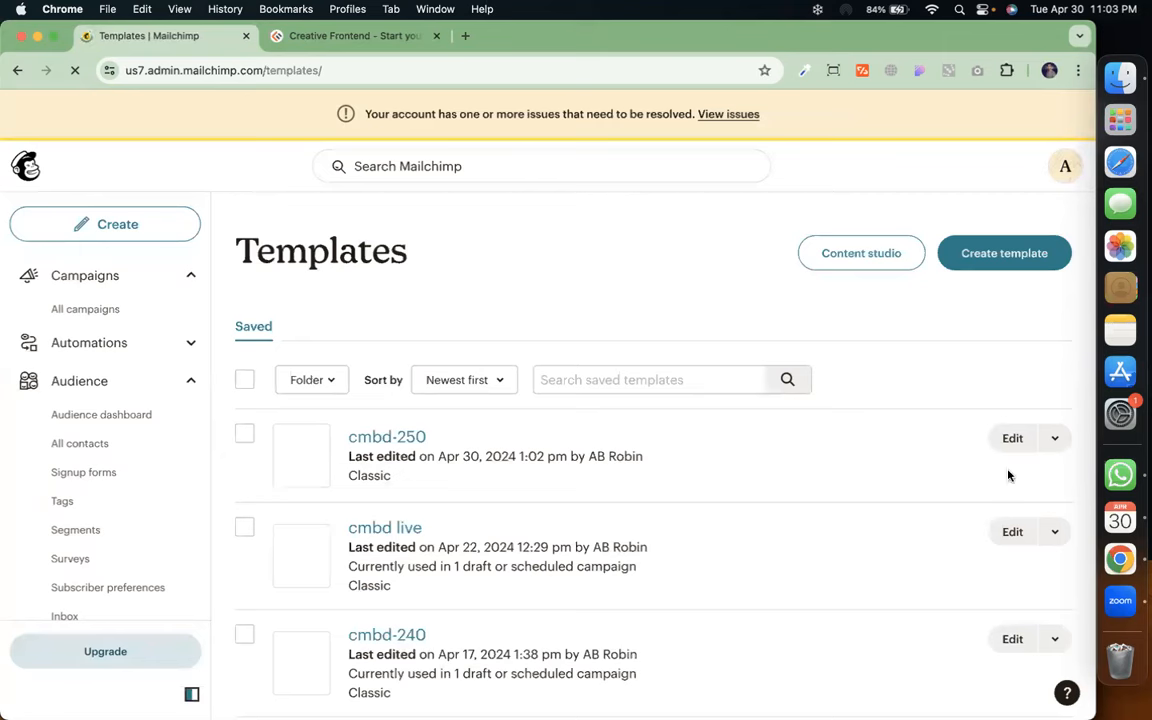
left_click(1056, 440)
left_click(938, 514)
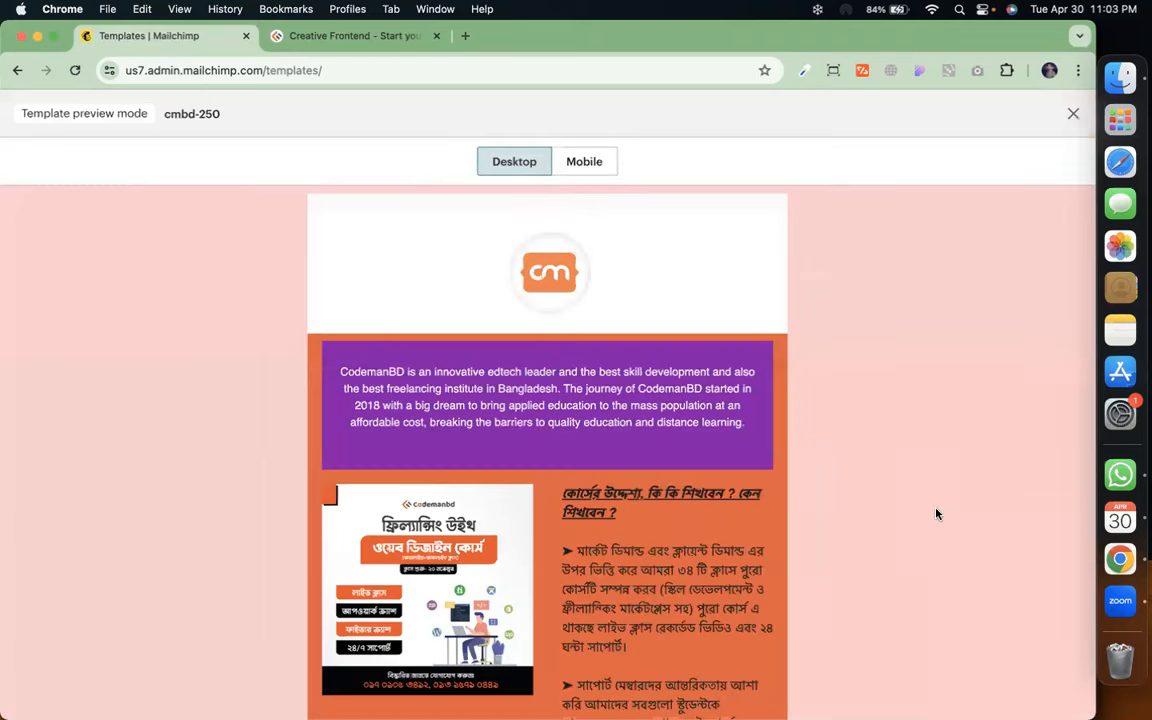
left_click(559, 287)
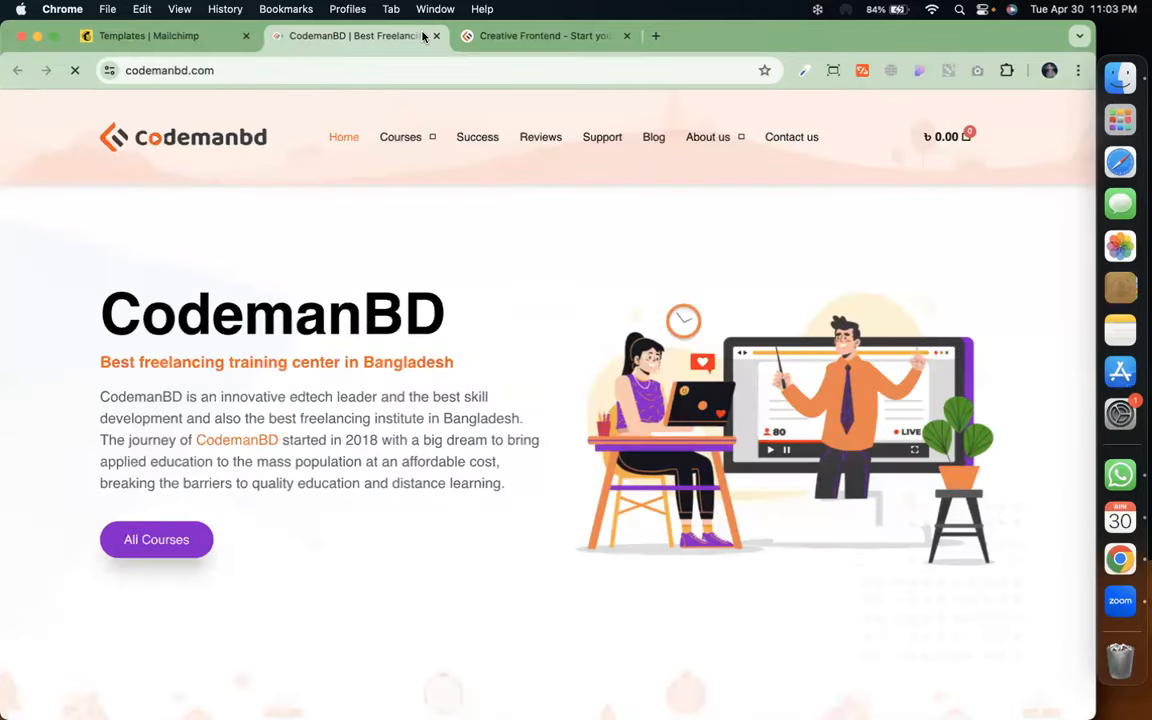
left_click(435, 36)
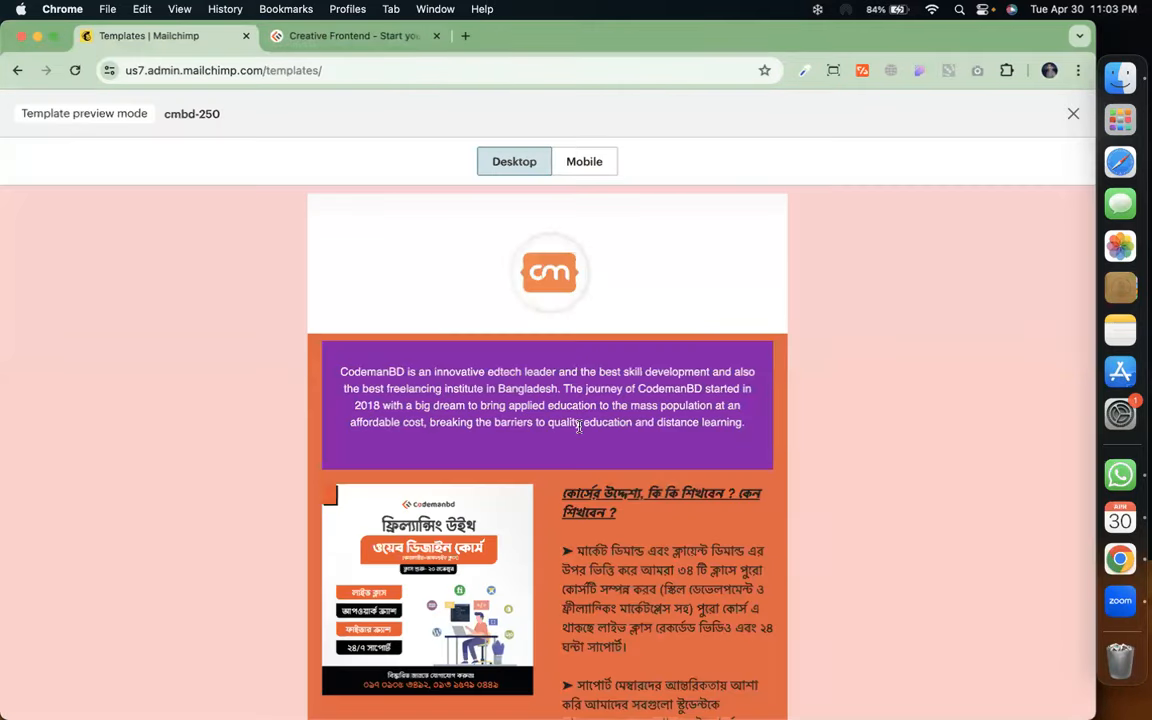
scroll(579, 427, "down", 2)
scroll(560, 460, "down", 4)
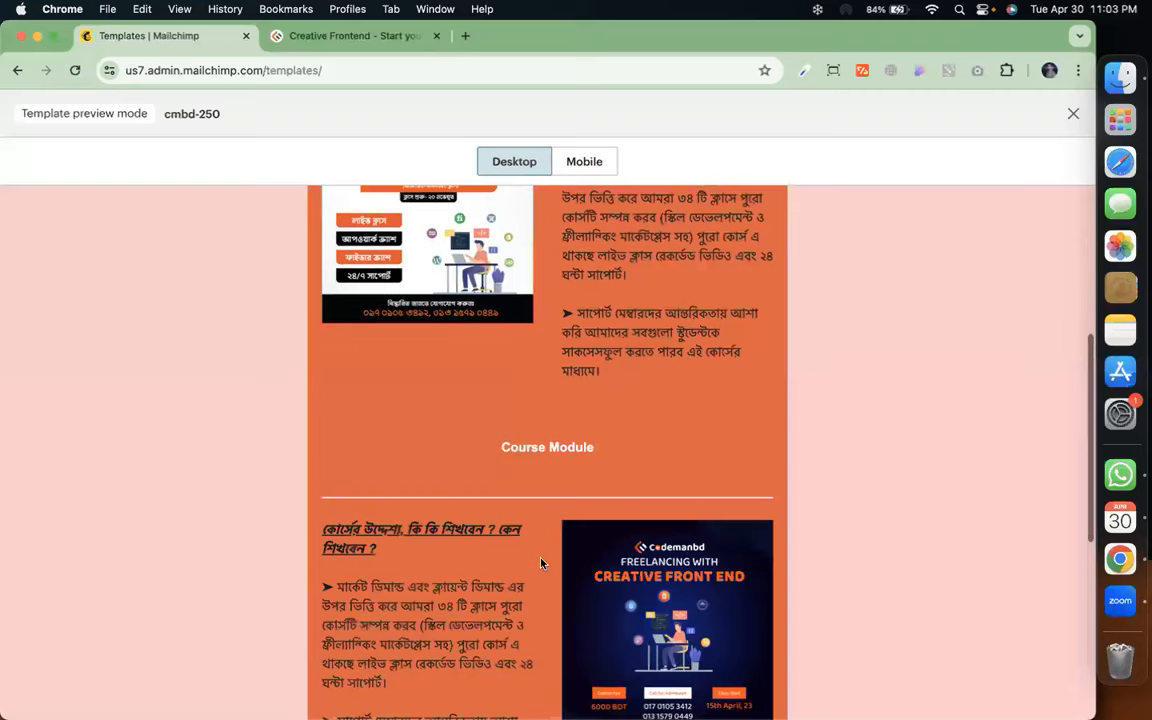
left_click(548, 450)
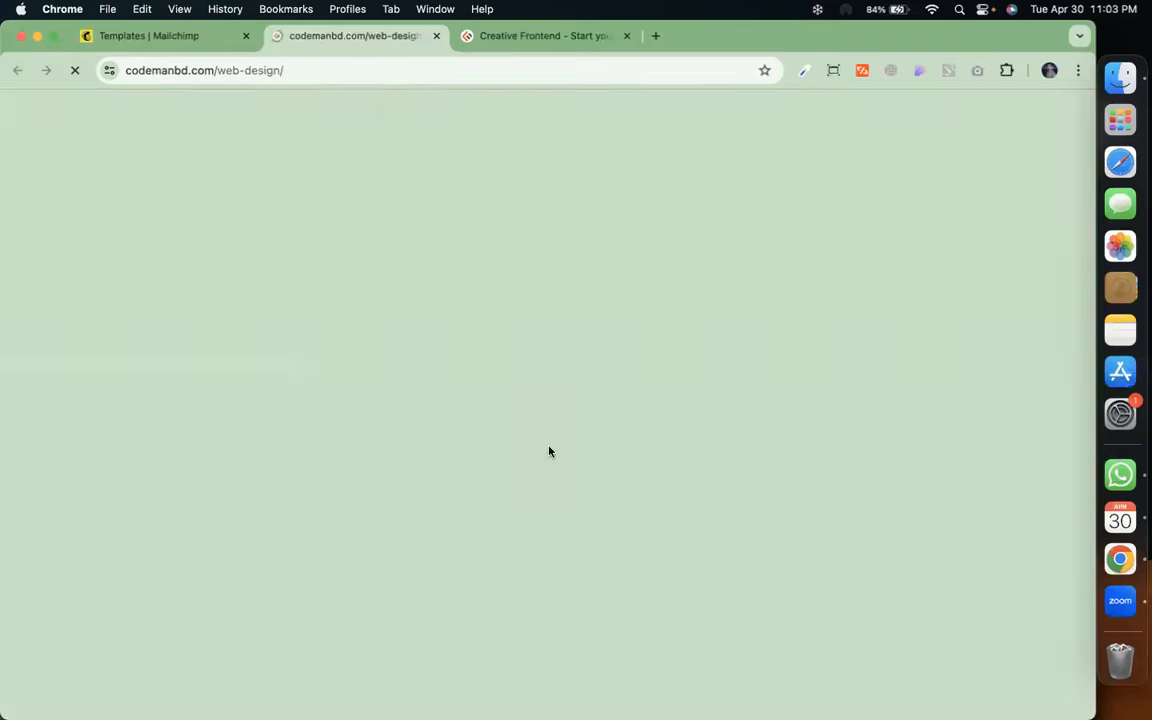
left_click(433, 36)
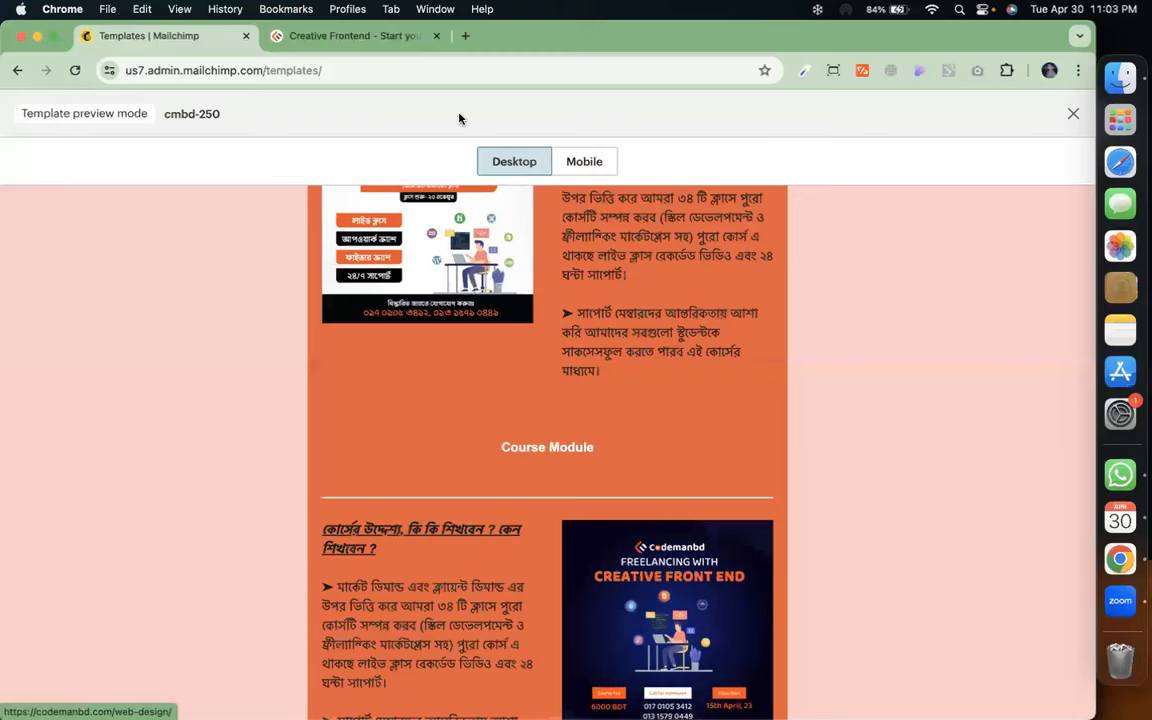
left_click(1073, 113)
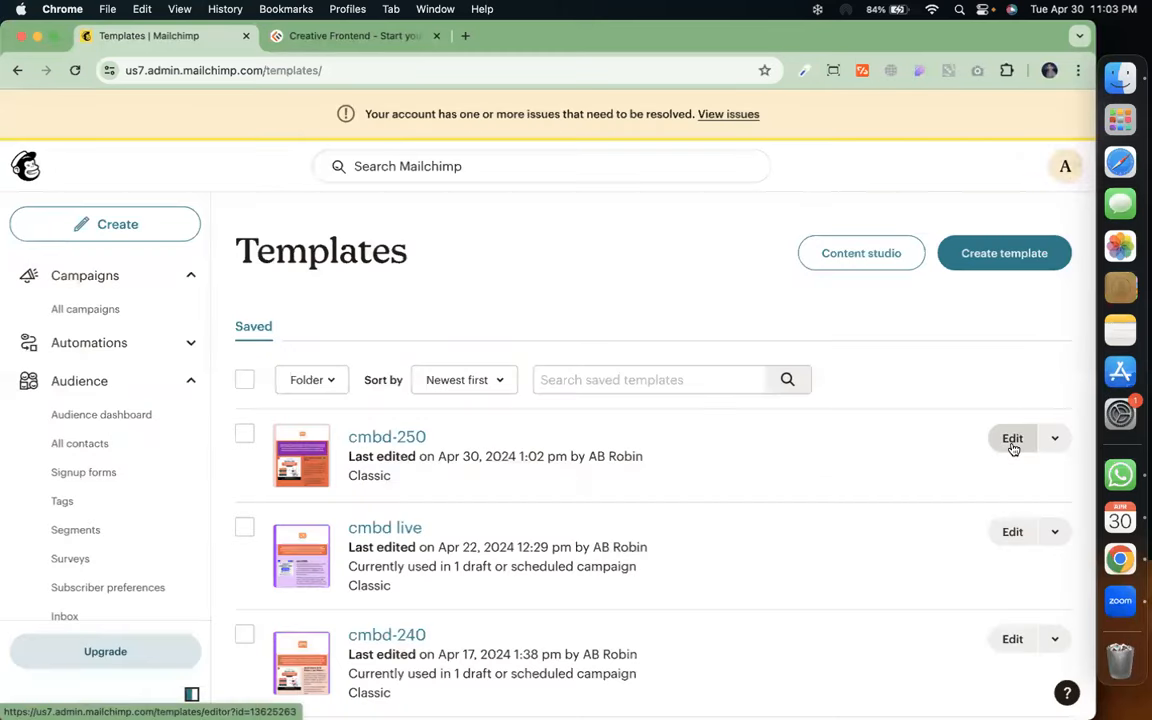
left_click(1054, 438)
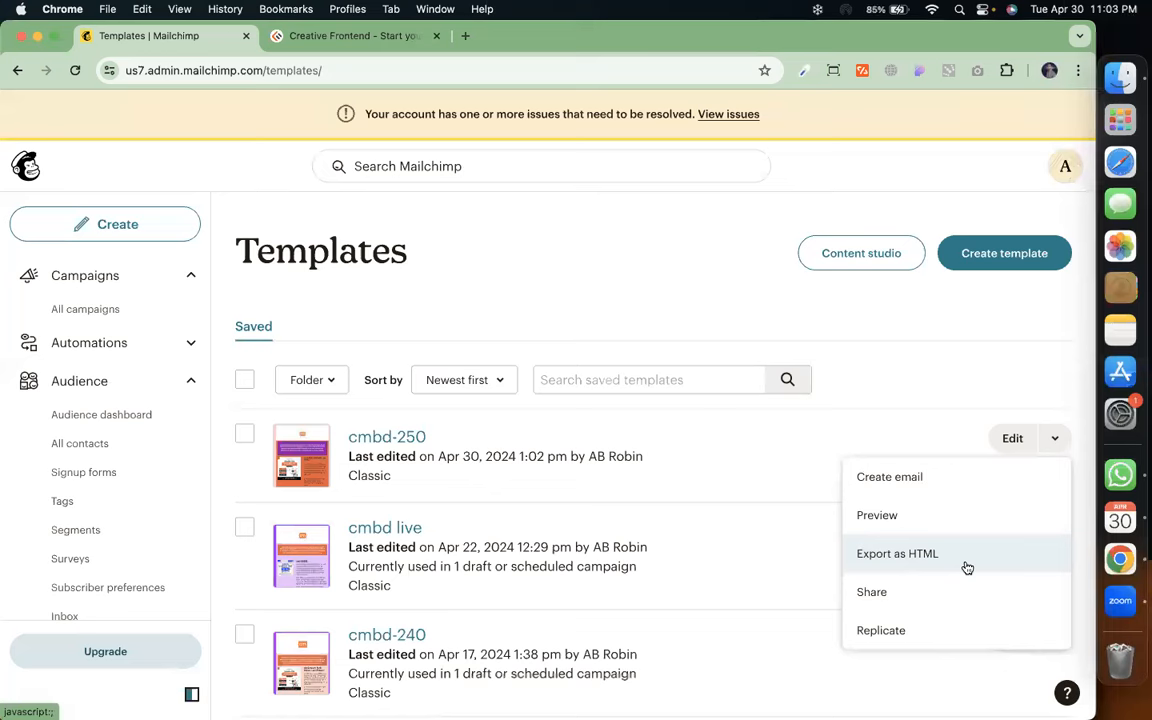
left_click(827, 319)
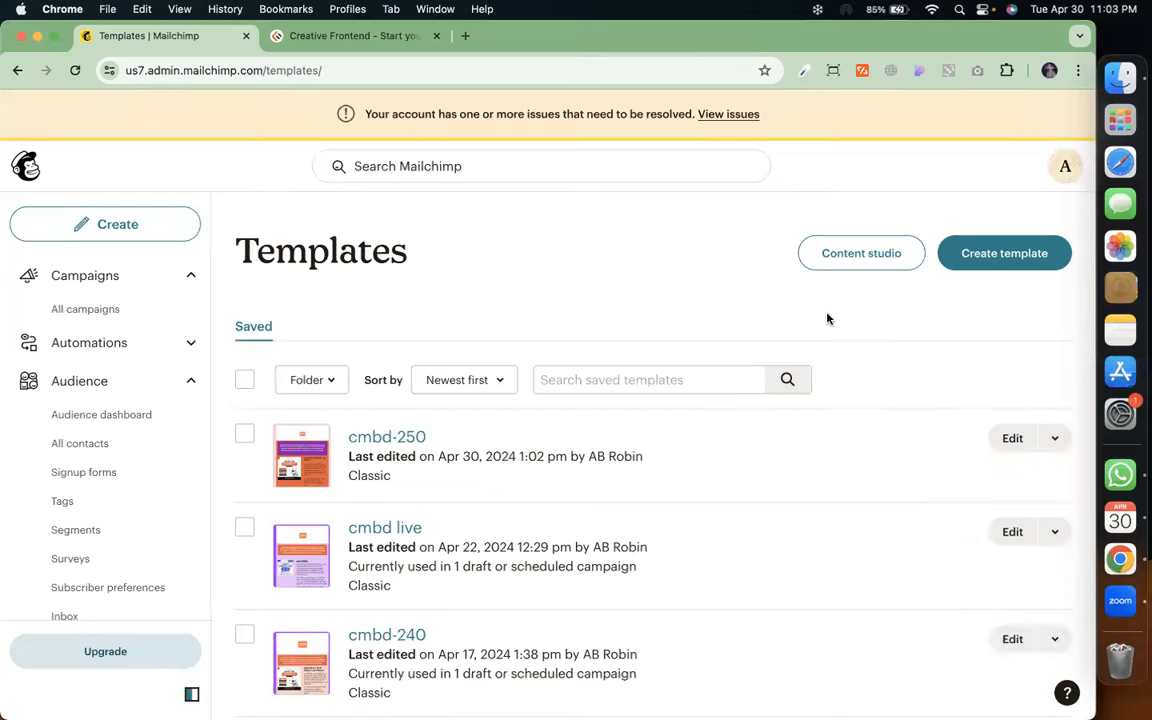
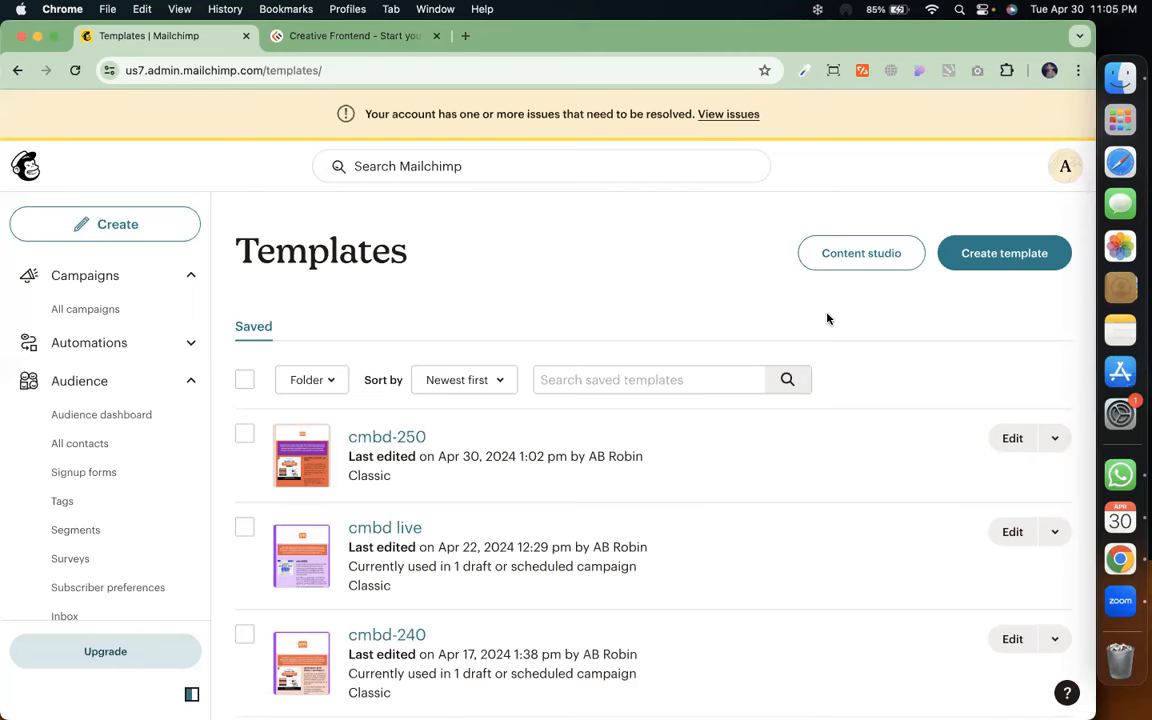
Go to the audience's Tags page listing tags such as 'wix service' and 'cmbd-230'
left_click(98, 508)
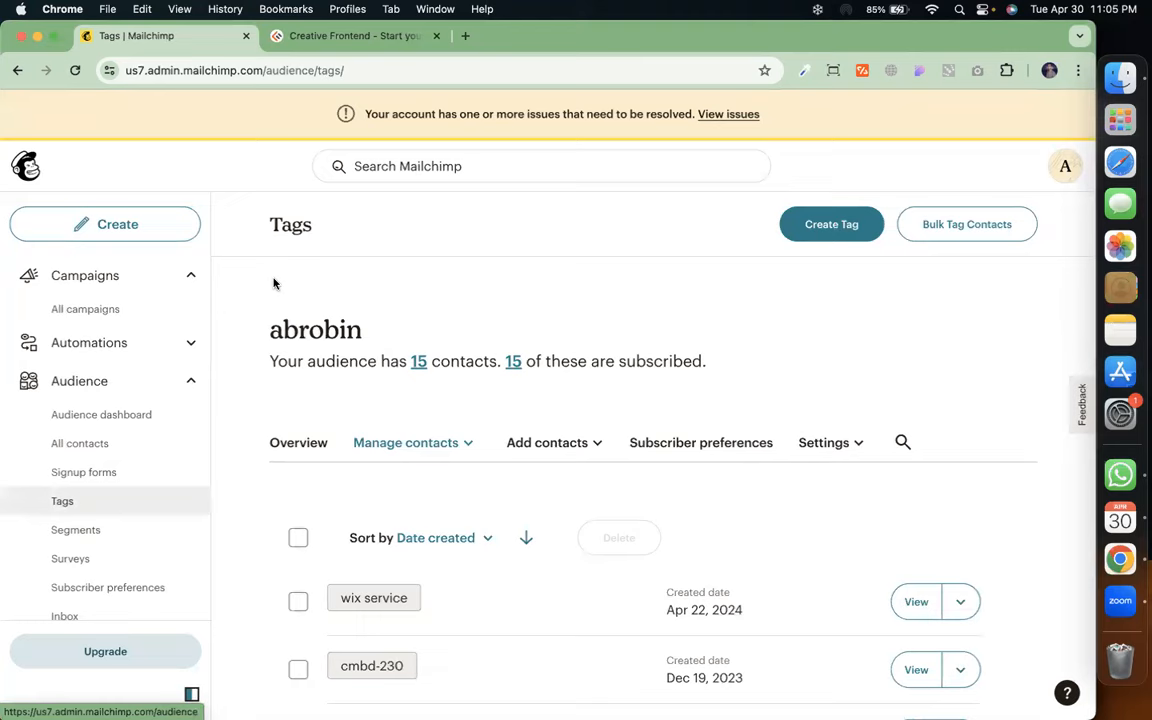
Create a new audience tag named 'cmbd-250'
left_click(846, 225)
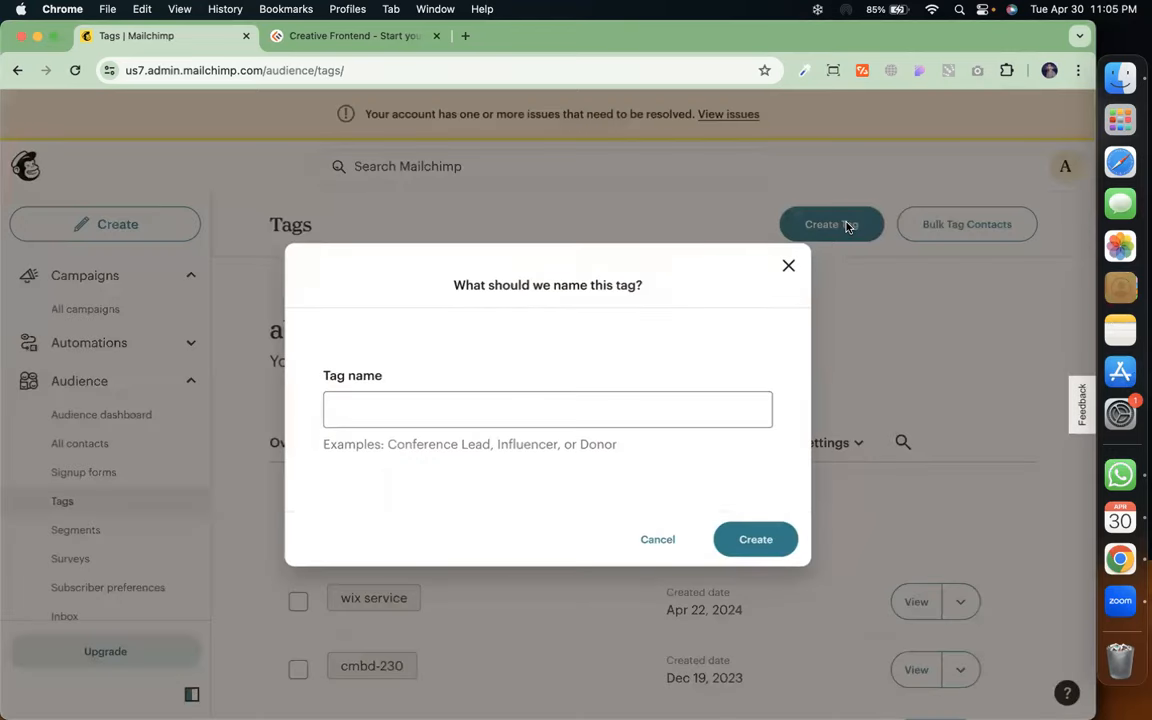
left_click(586, 412)
type("cmd")
key("BackSpace")
type("bd-")
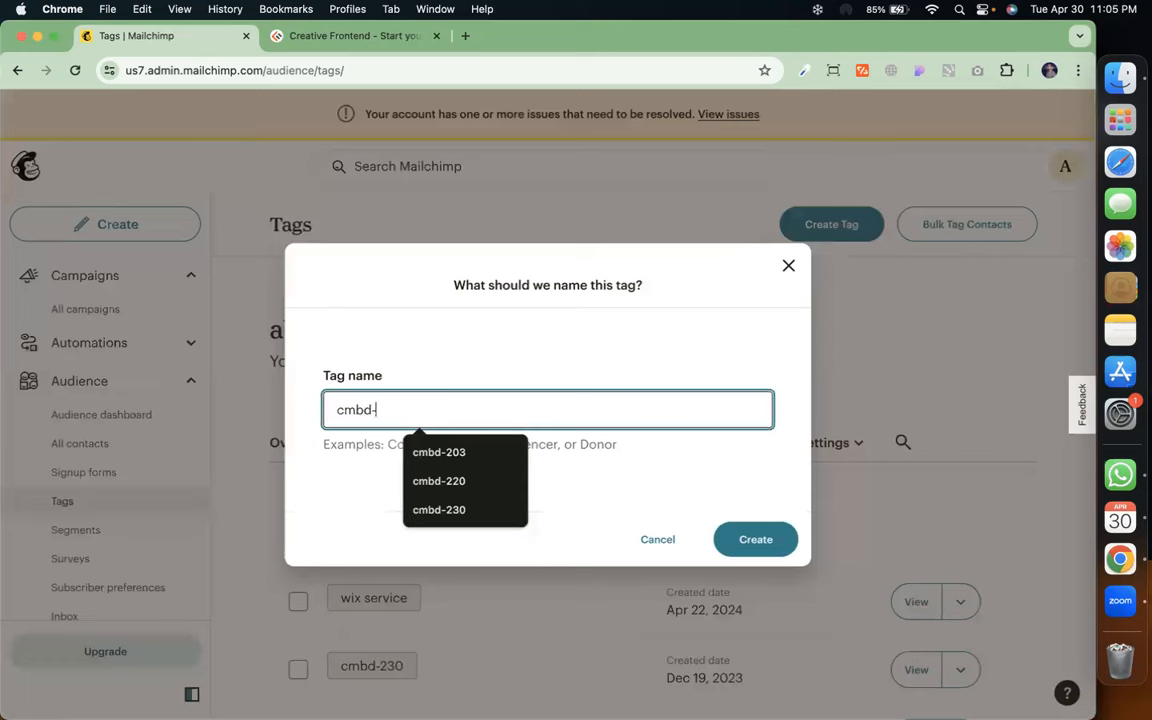
type("250")
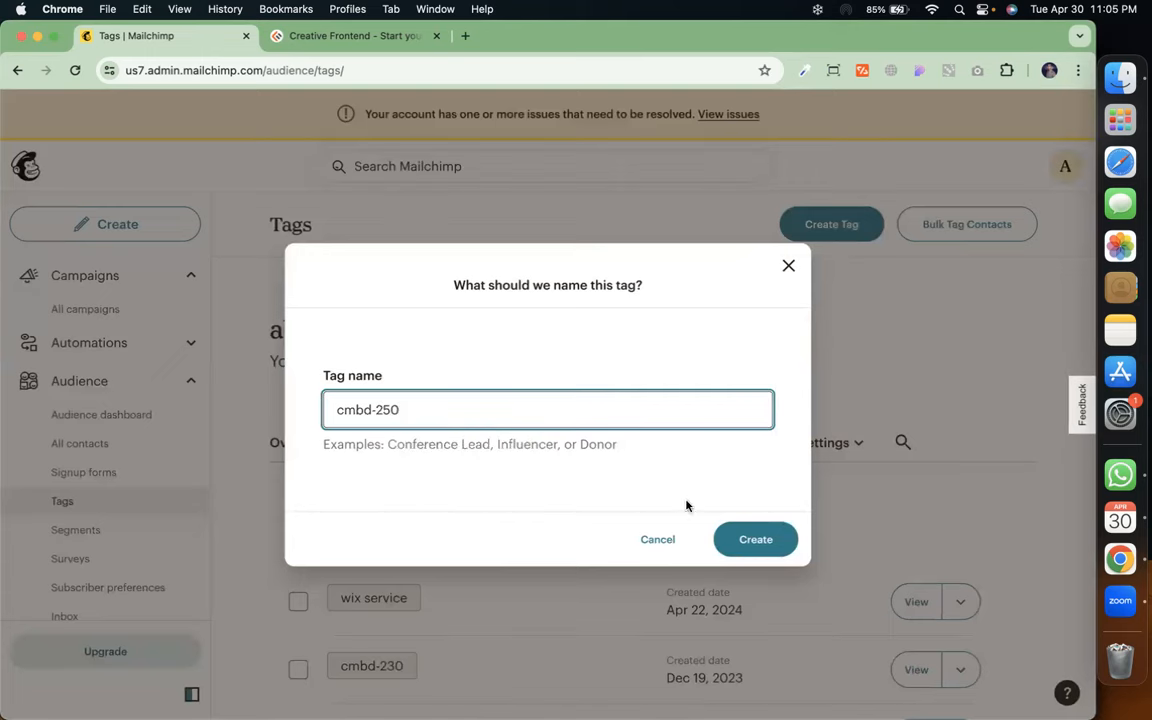
left_click(738, 531)
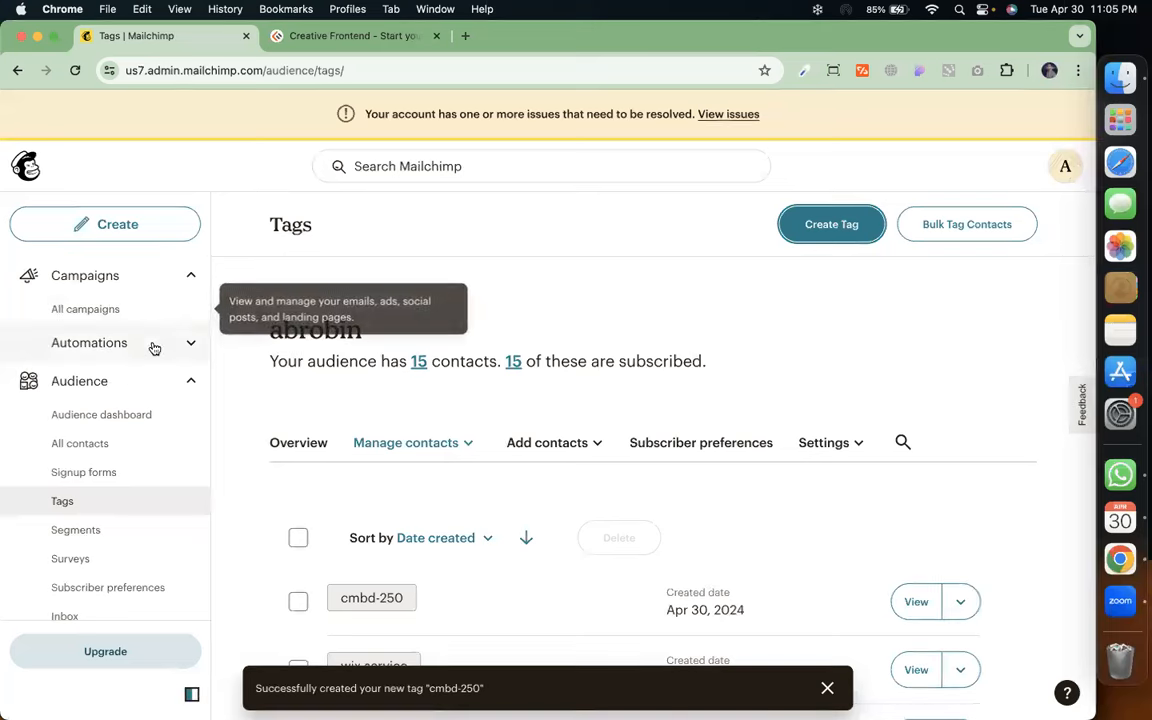
Open All contacts and look through the audience's 15 subscribers
left_click(106, 443)
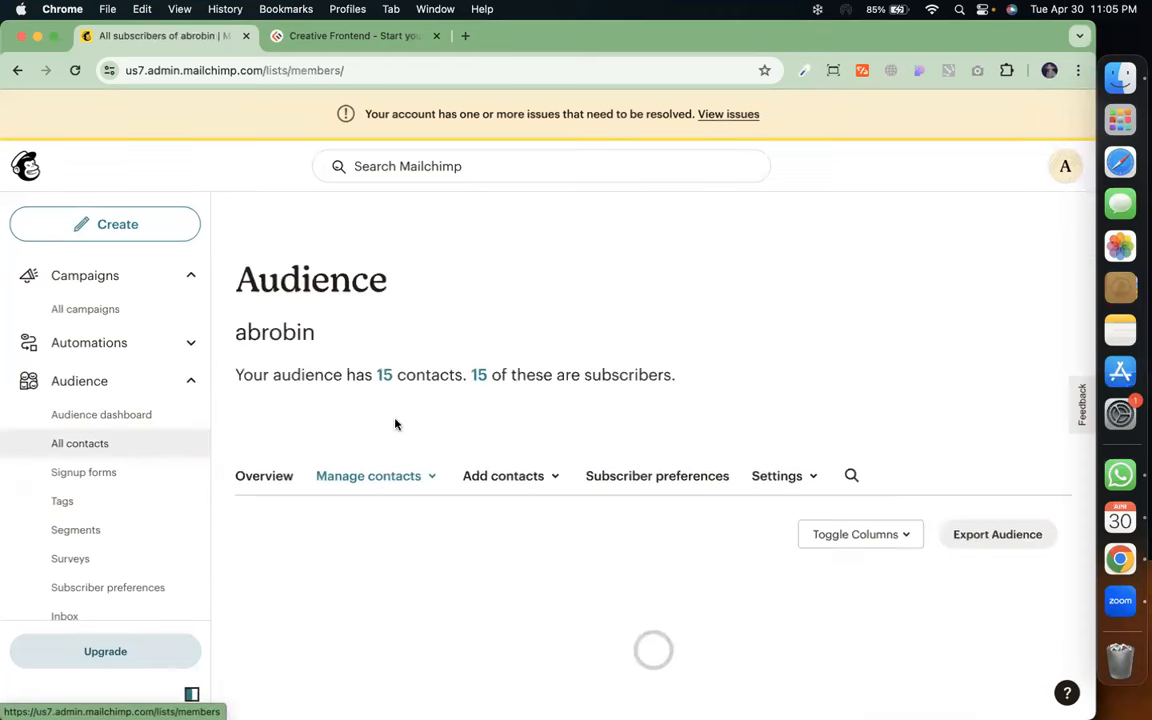
scroll(395, 424, "down", 5)
scroll(395, 424, "down", 3)
scroll(395, 424, "up", 5)
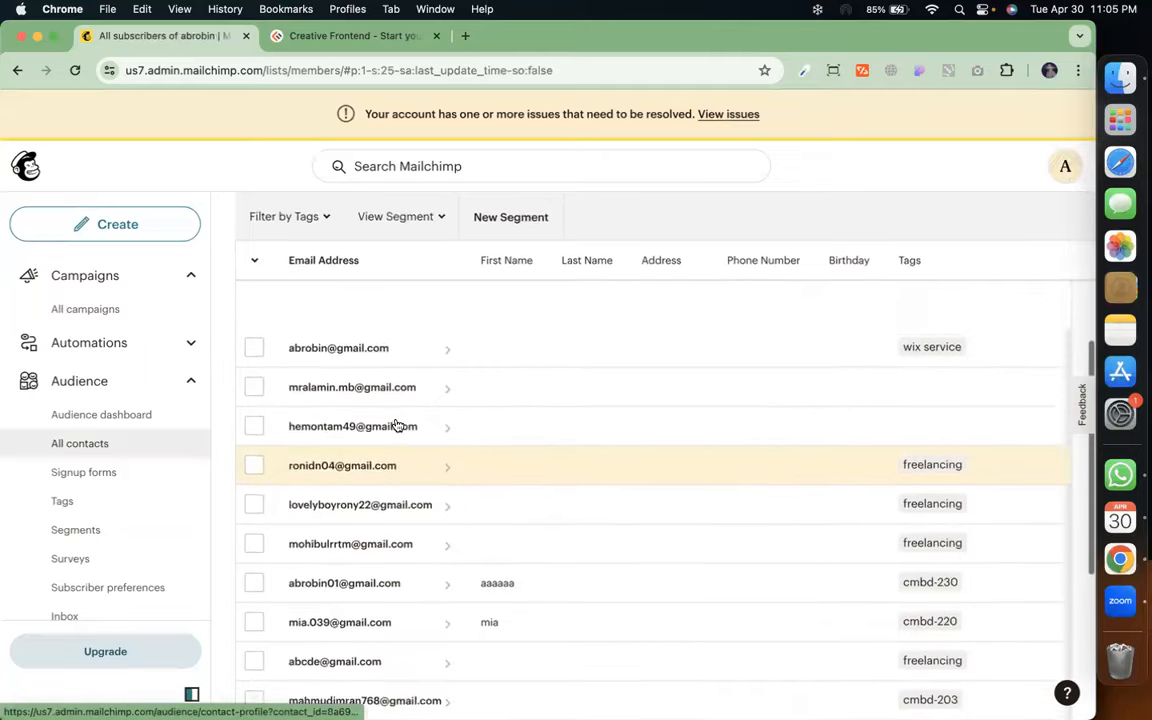
scroll(398, 426, "up", 1)
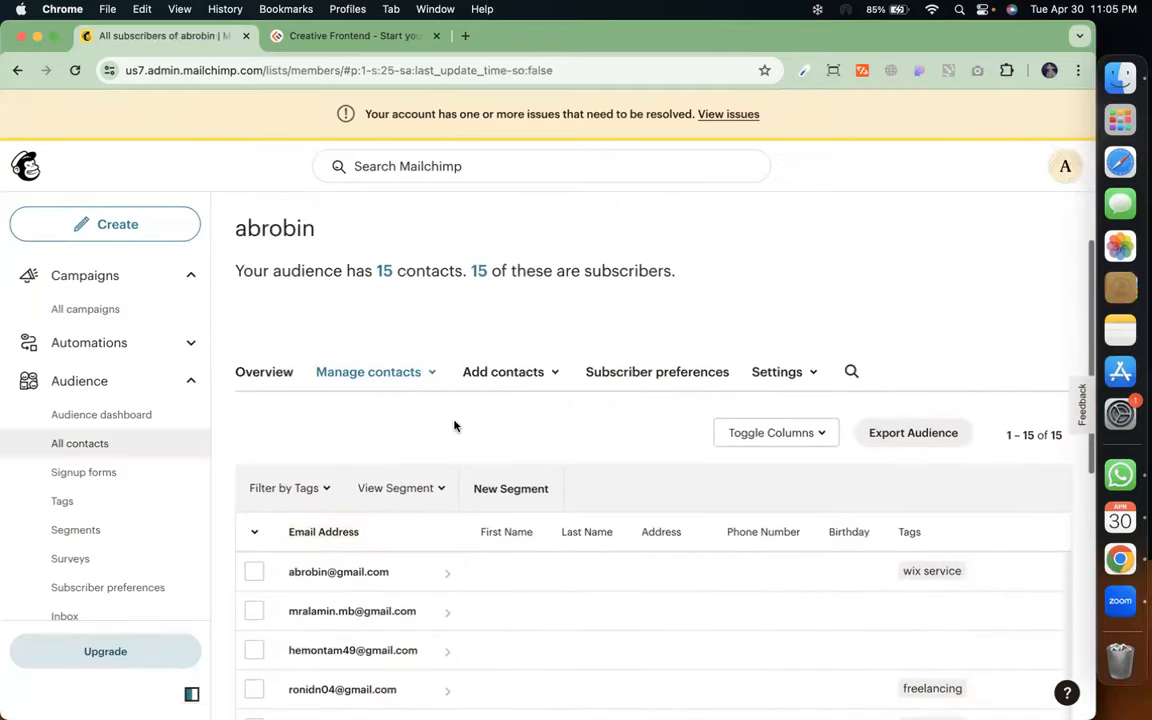
Review the Add a subscriber form, then return to All contacts and reopen Add contacts
left_click(535, 377)
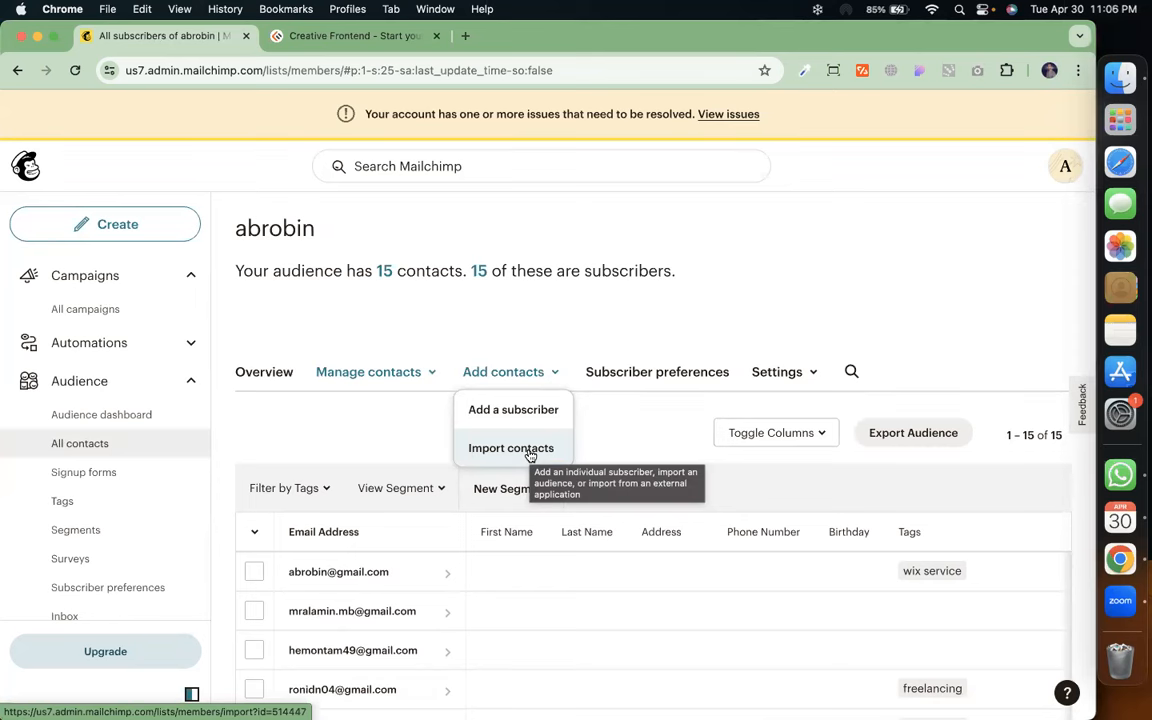
left_click(514, 410)
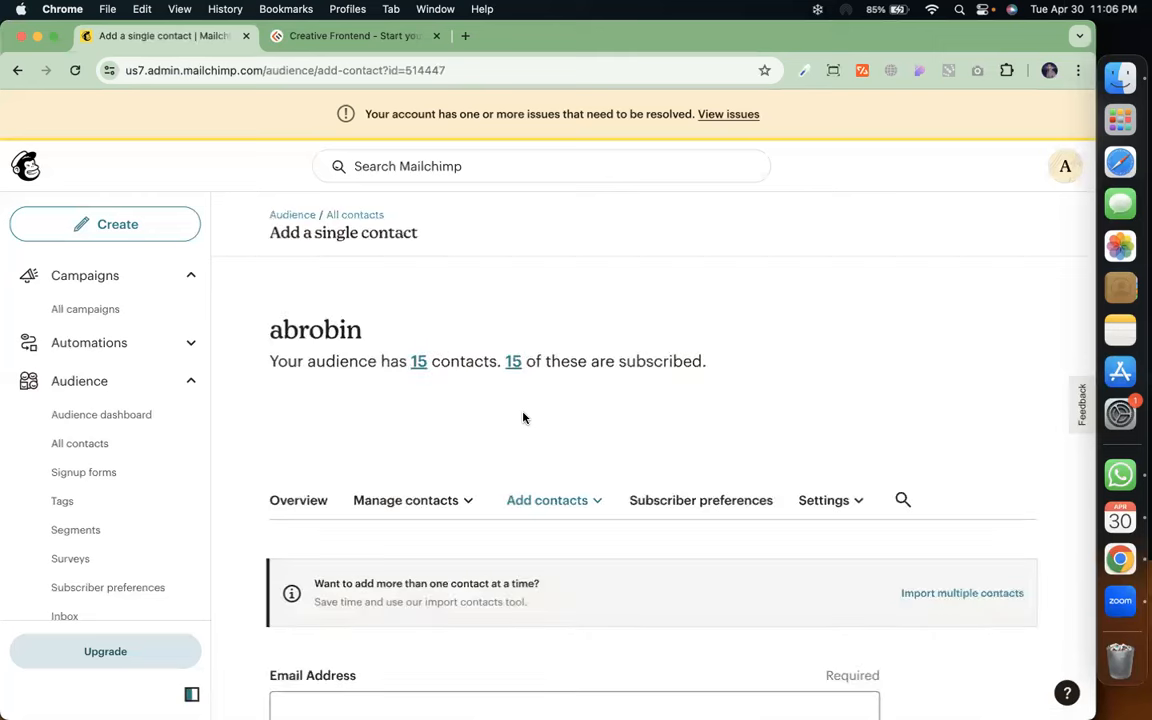
scroll(523, 418, "down", 3)
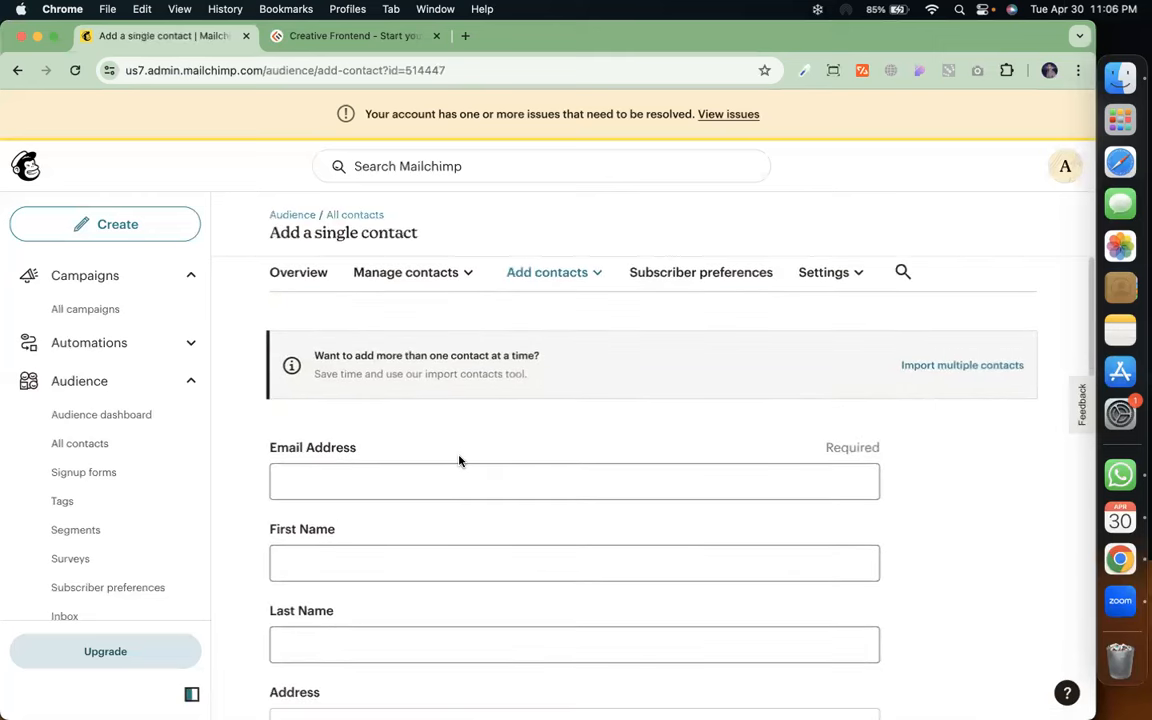
scroll(462, 481, "down", 10)
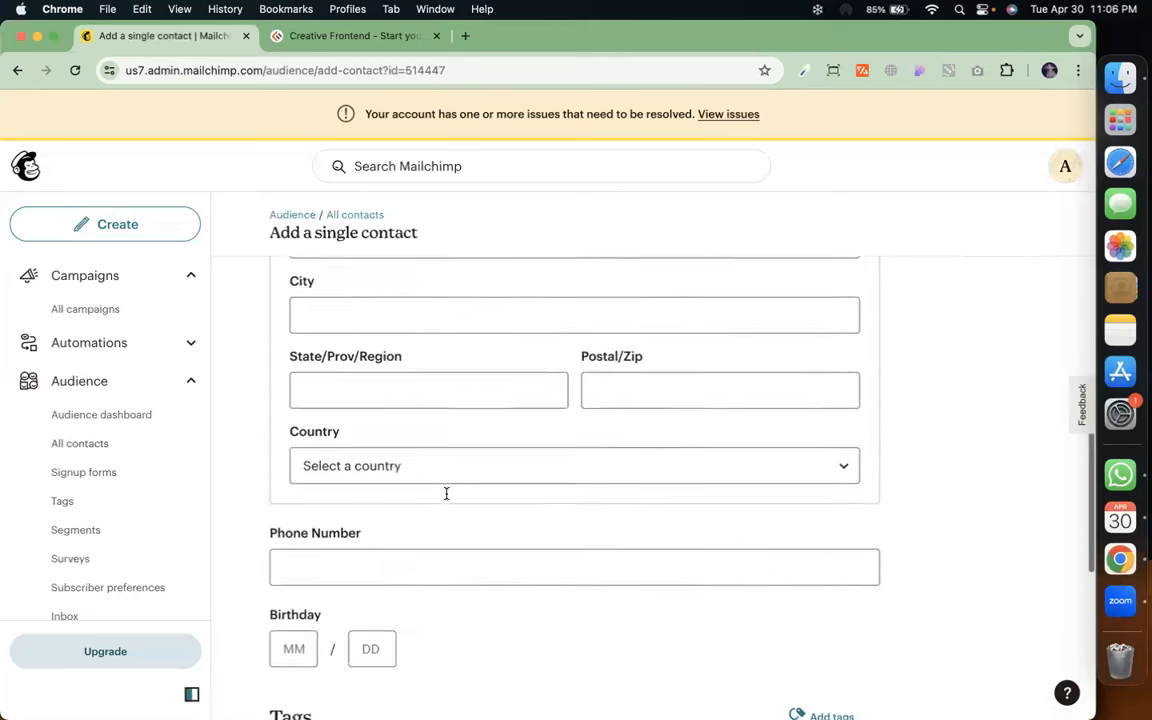
scroll(447, 497, "up", 12)
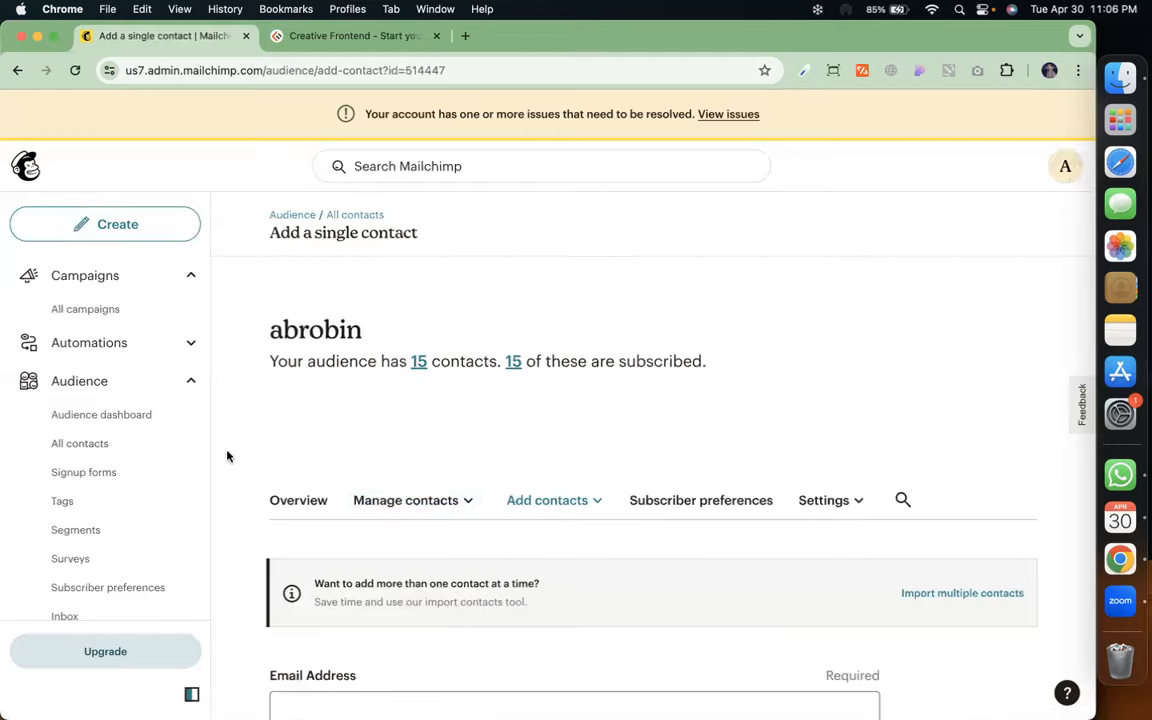
left_click(106, 449)
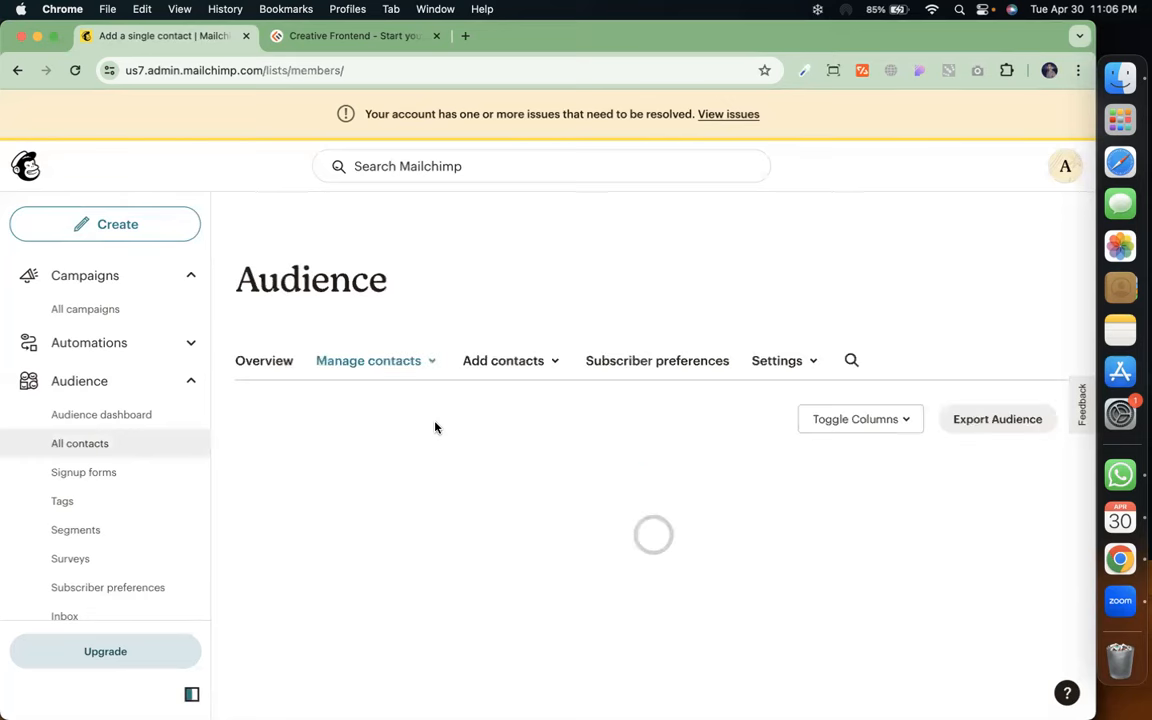
left_click(491, 477)
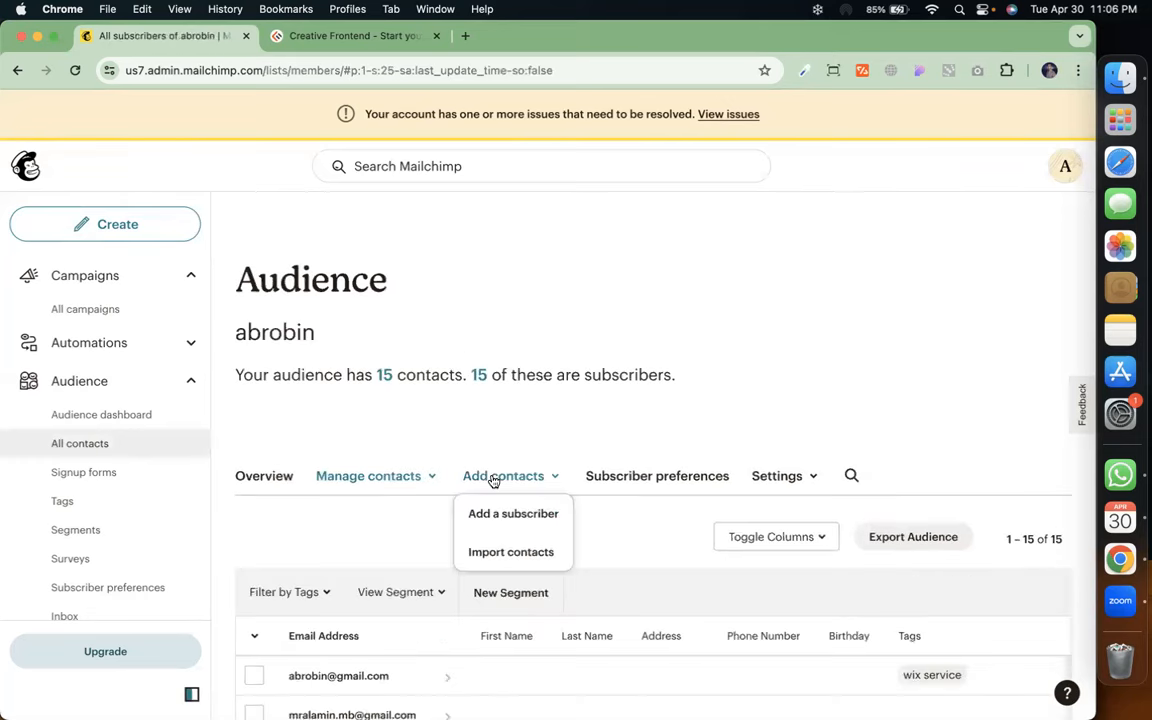
Start a contact import using the copy-and-paste method
left_click(517, 550)
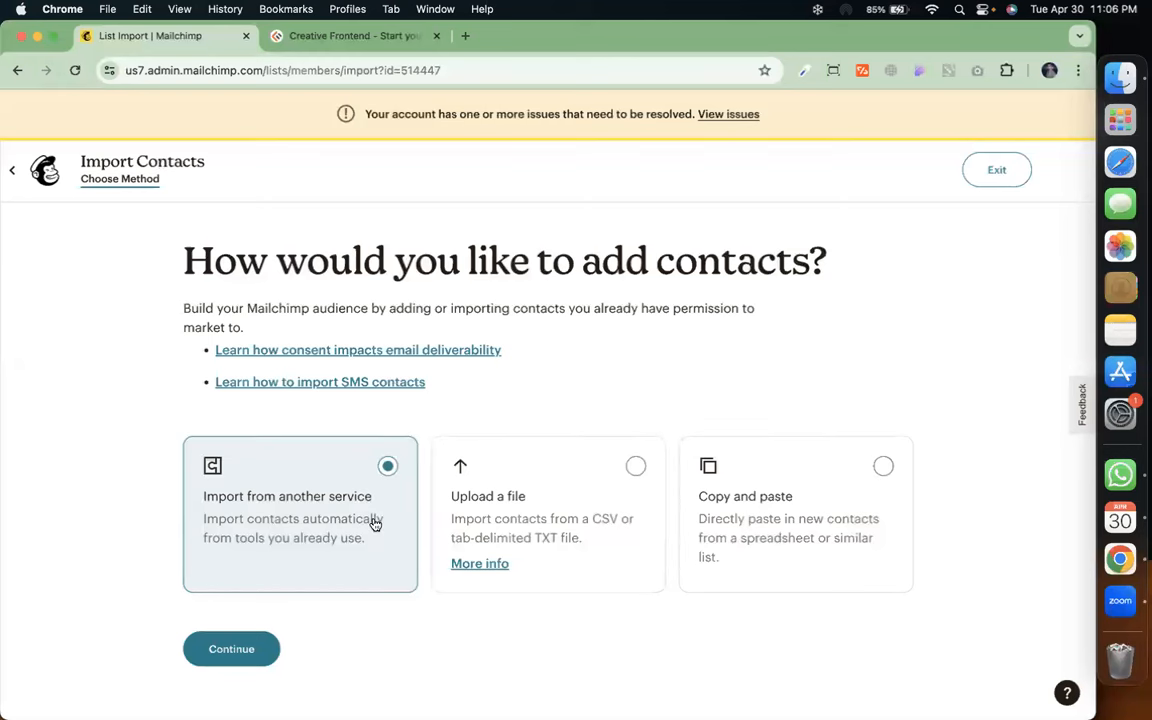
left_click(535, 536)
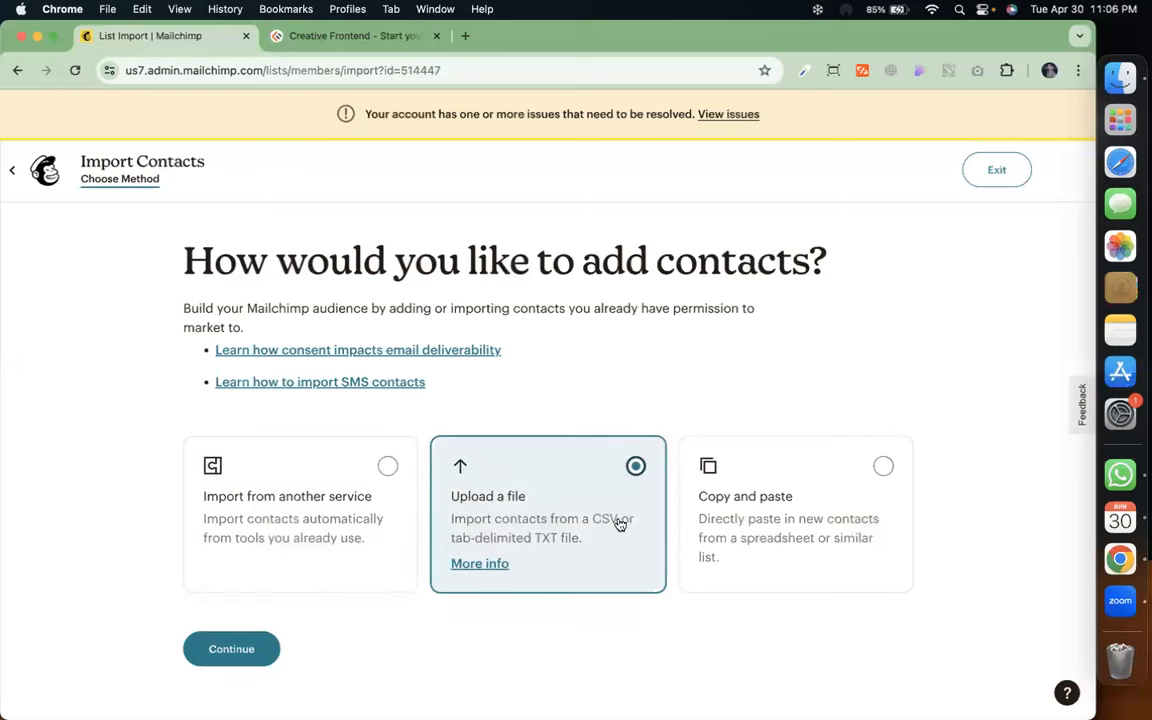
left_click(752, 517)
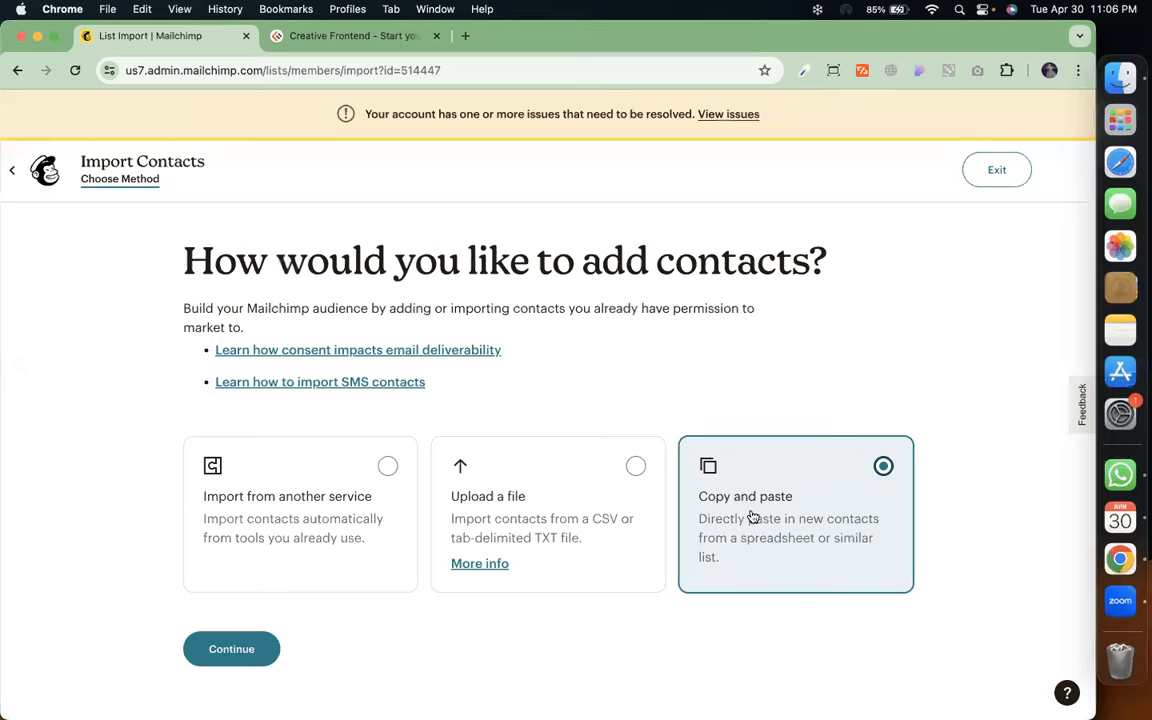
left_click(249, 652)
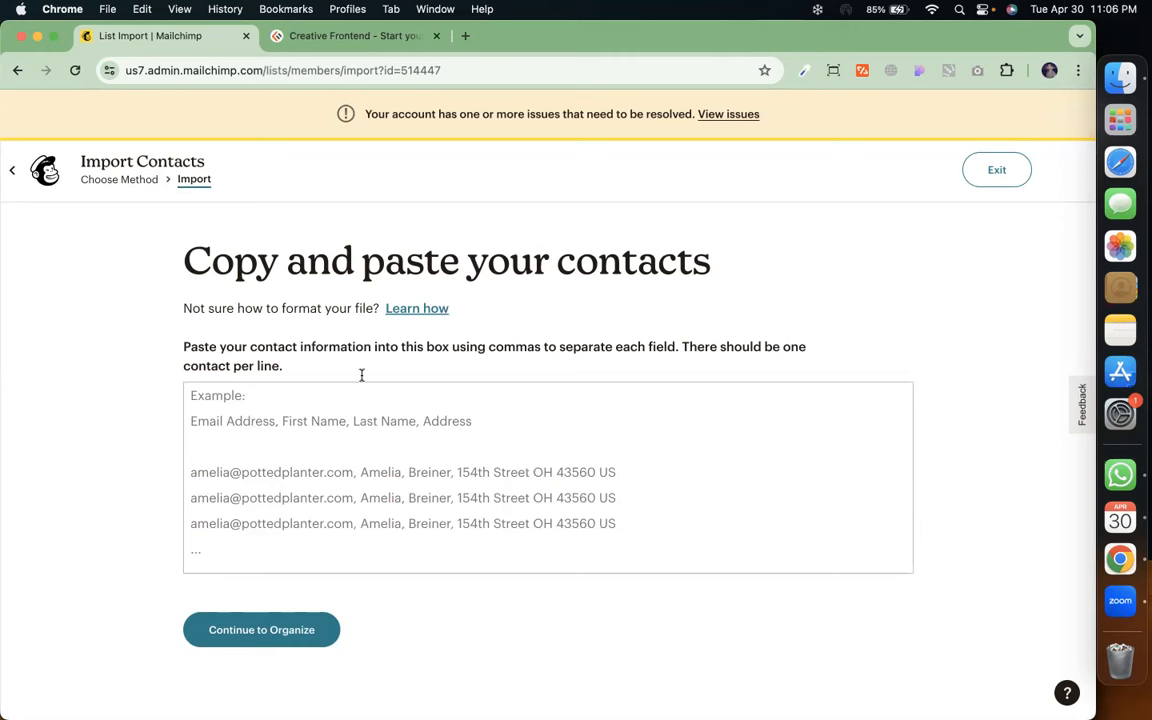
Enter two contact email addresses, one per line, and continue to Organize
left_click(313, 407)
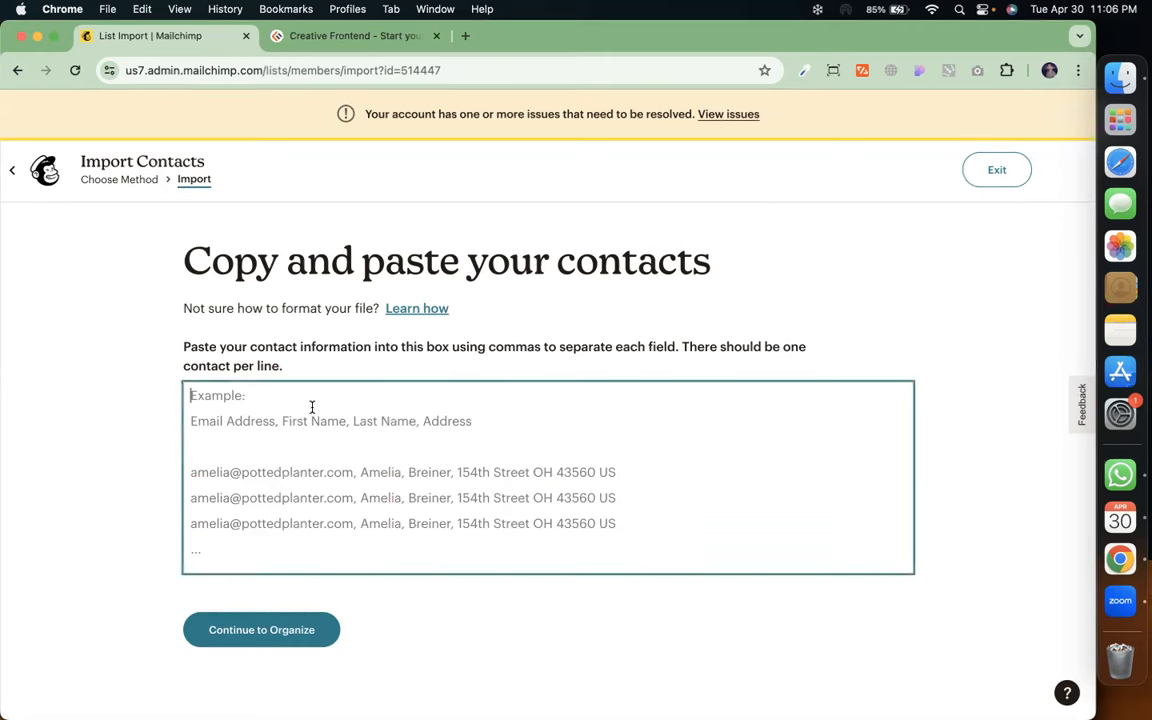
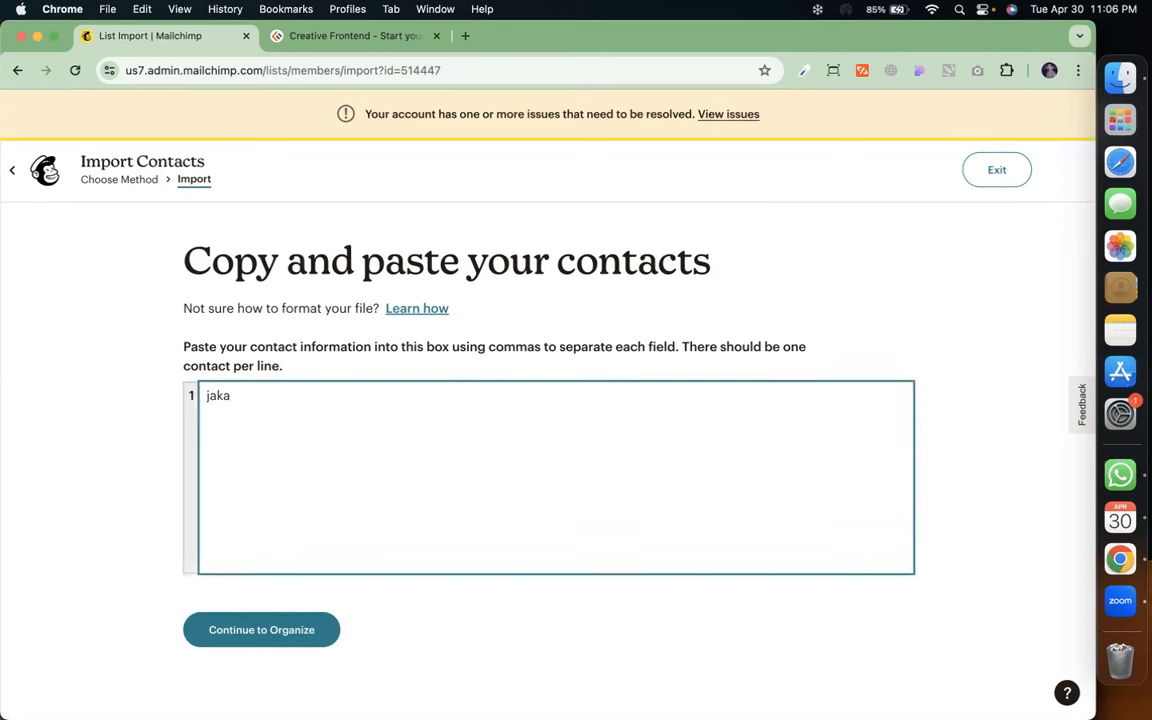
key("Return")
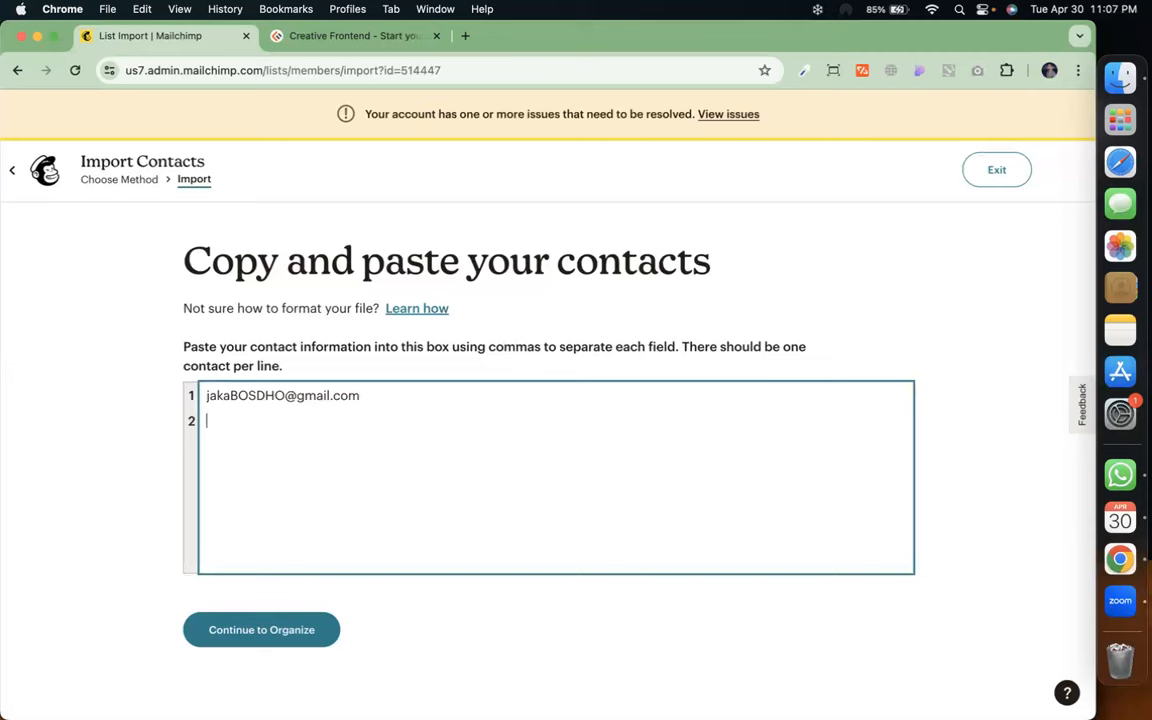
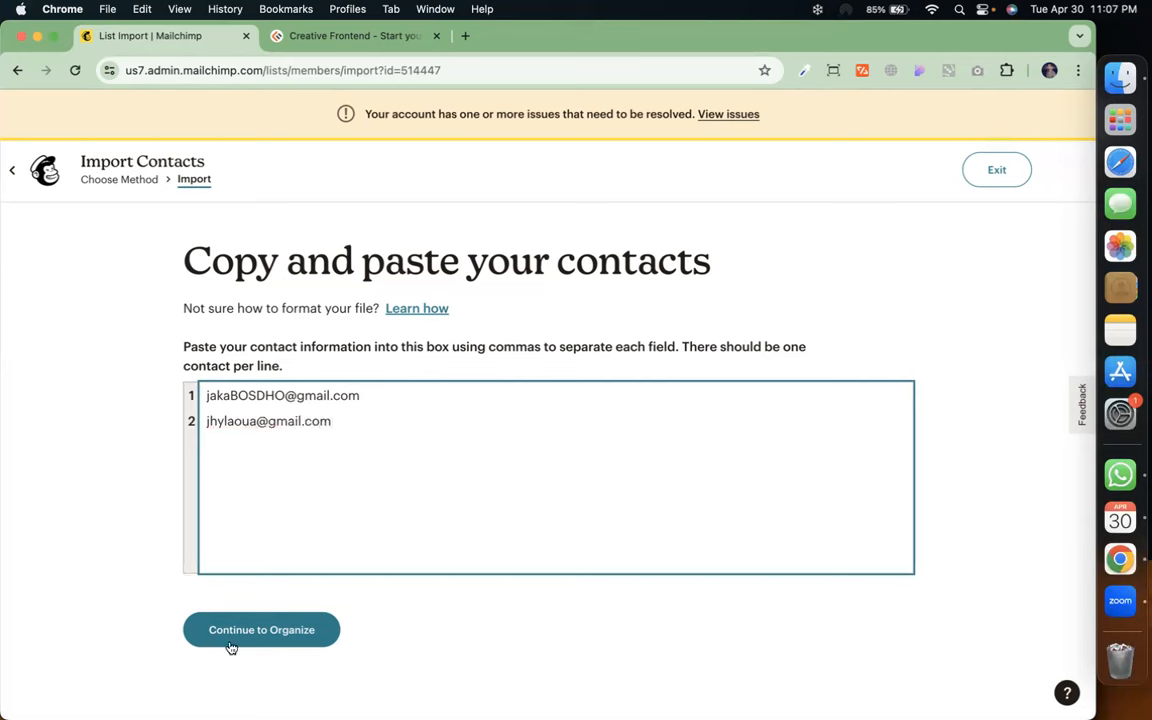
left_click(292, 640)
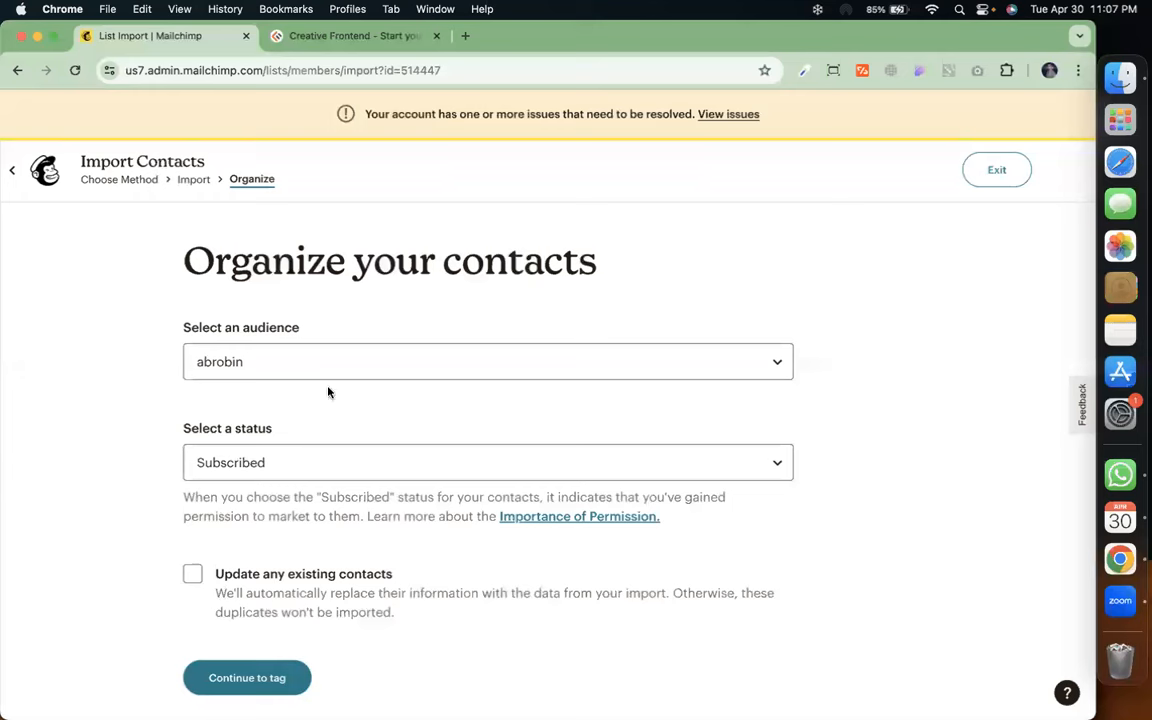
Import as subscribed with existing contacts updated, tagged cmbd-250, through matching to finalize
left_click(194, 576)
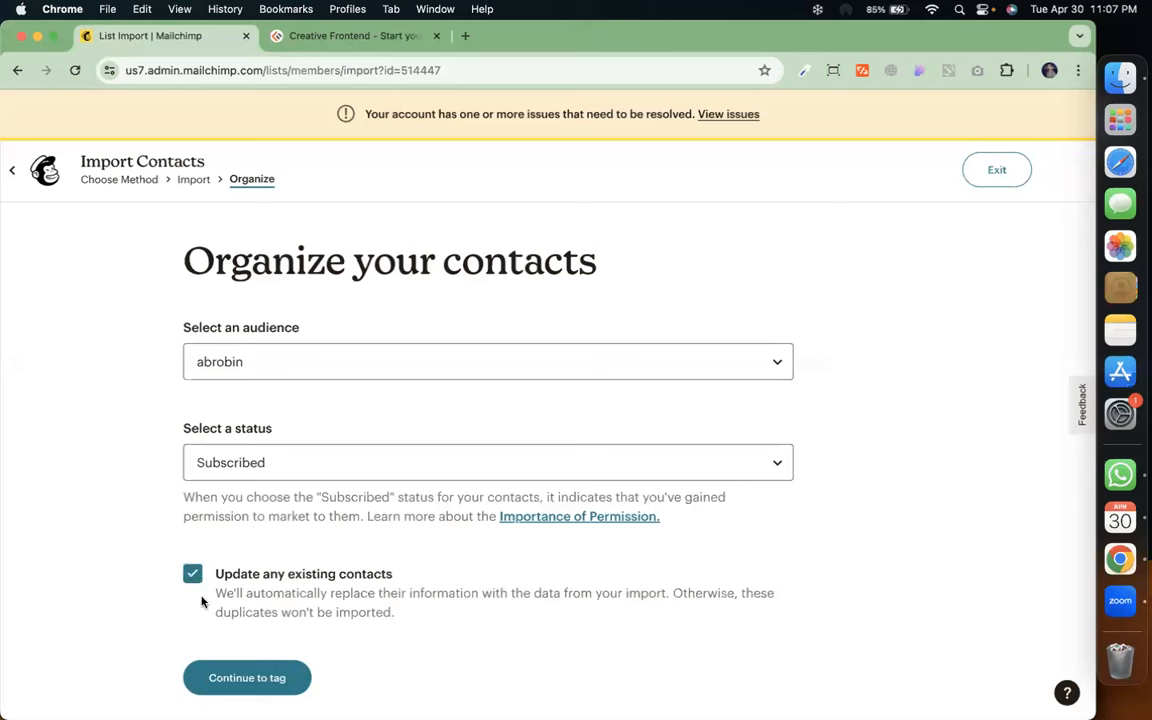
left_click(247, 678)
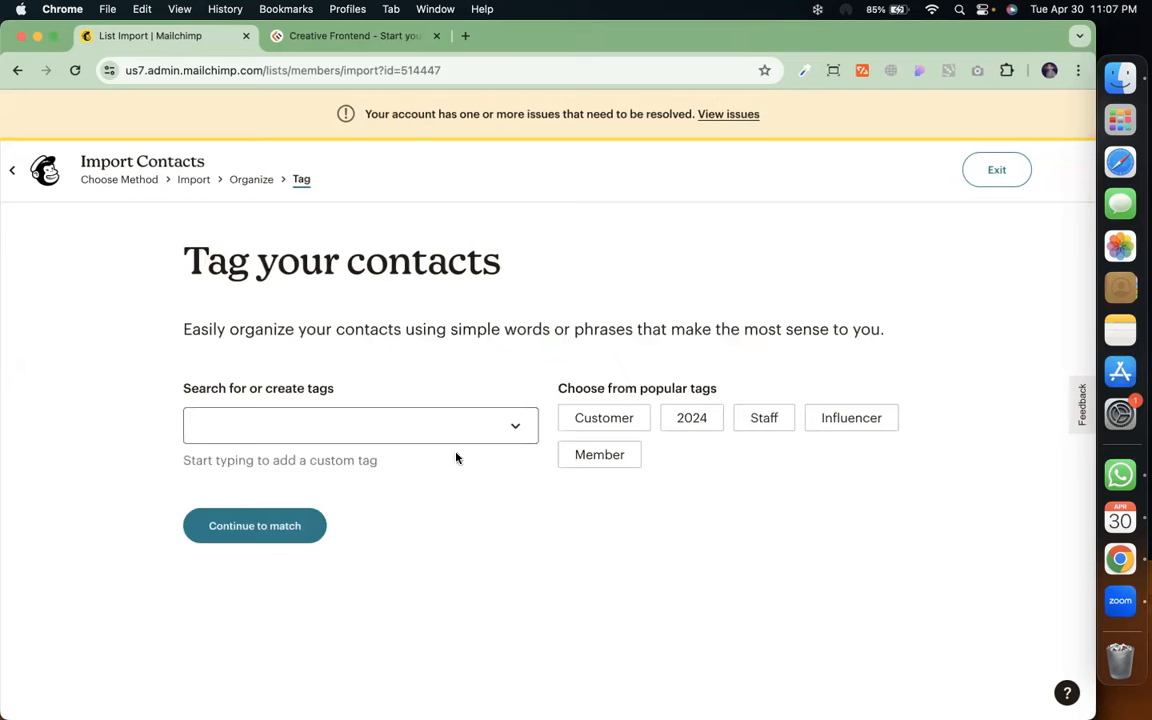
left_click(499, 429)
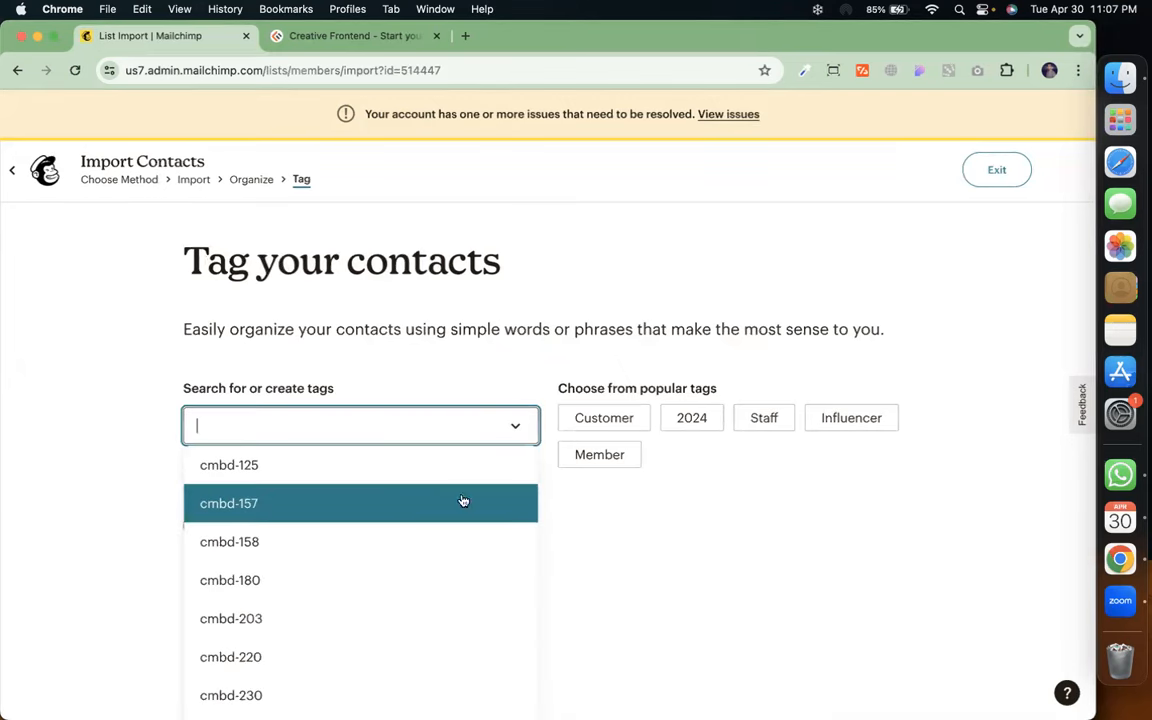
left_click(592, 538)
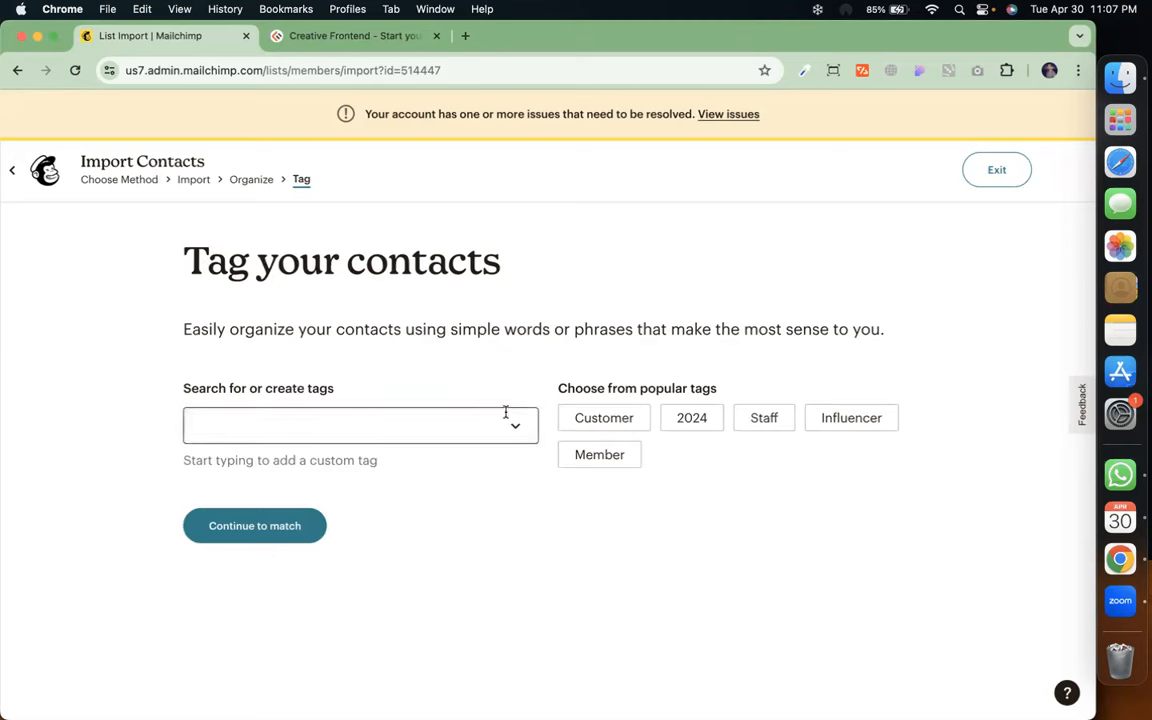
left_click(468, 427)
scroll(400, 515, "down", 5)
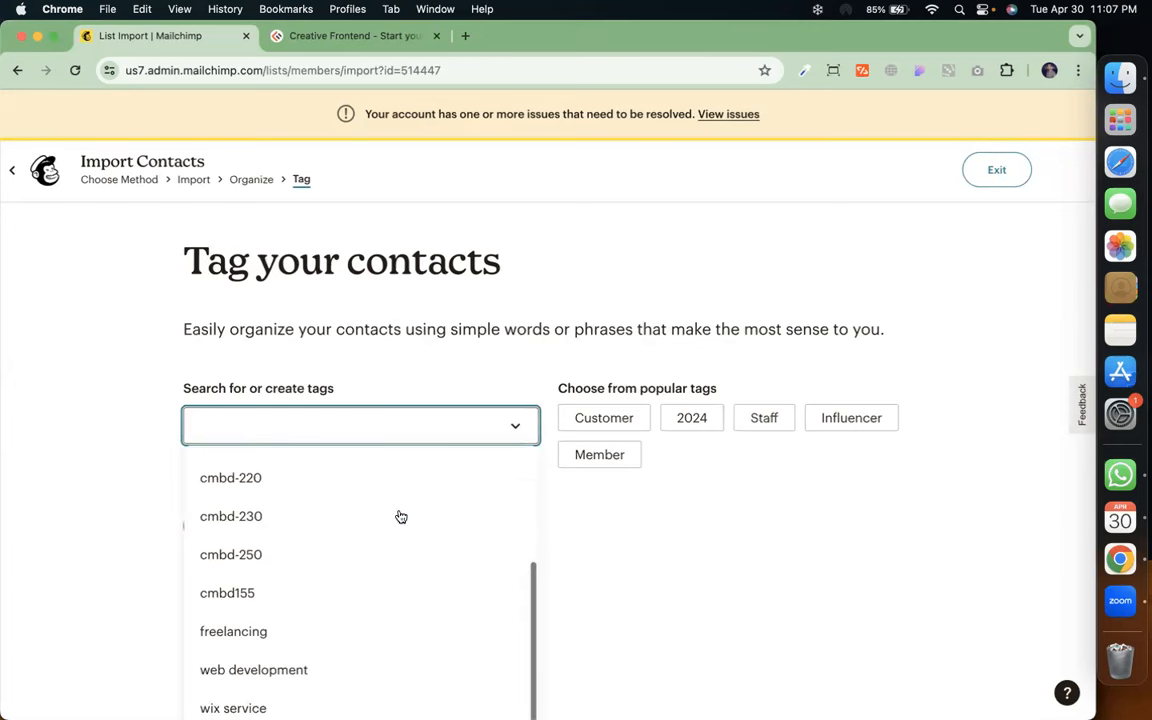
left_click(383, 551)
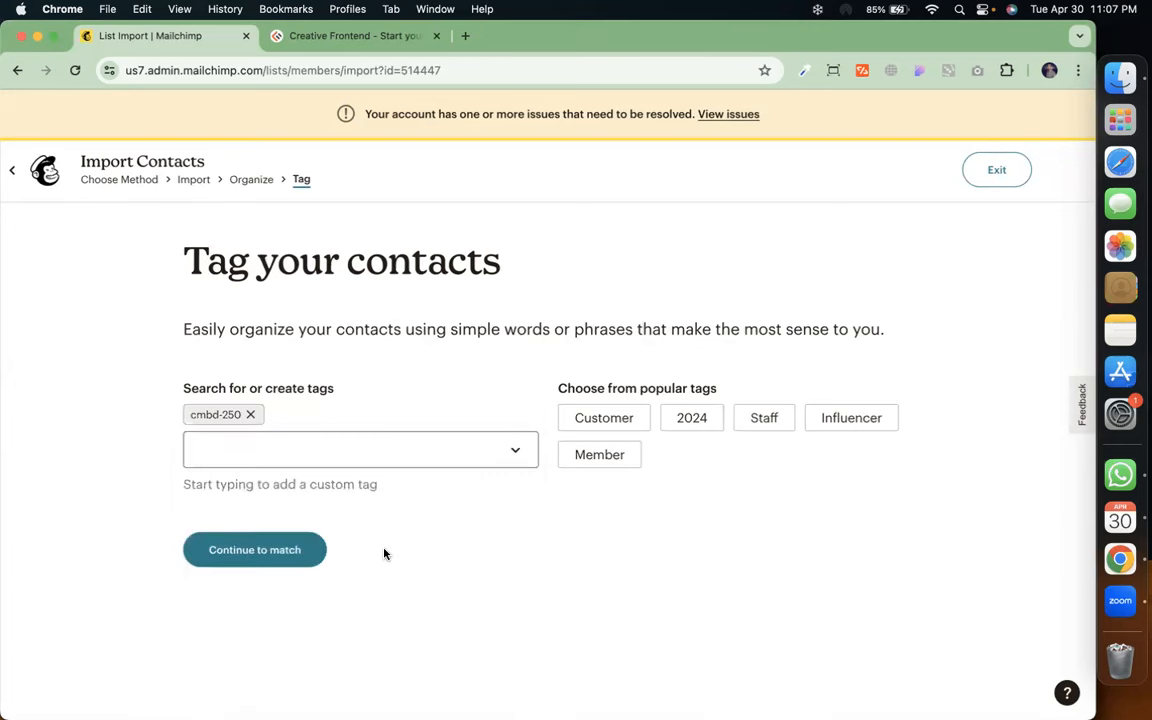
left_click(296, 550)
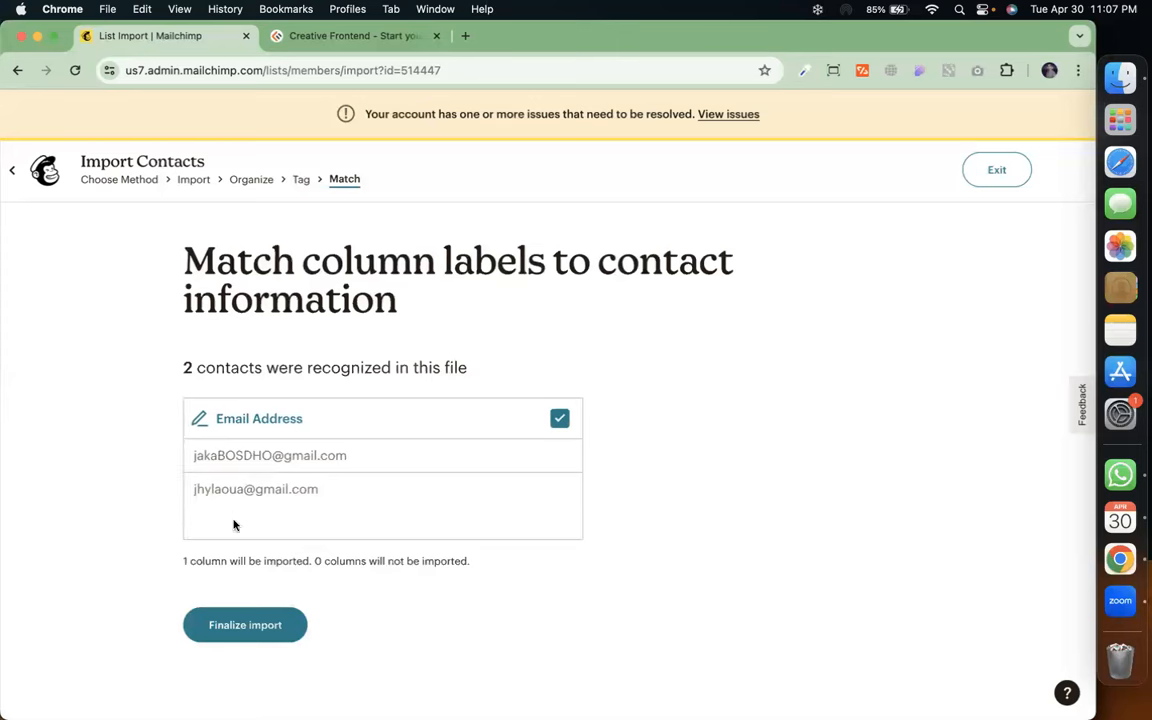
left_click(243, 625)
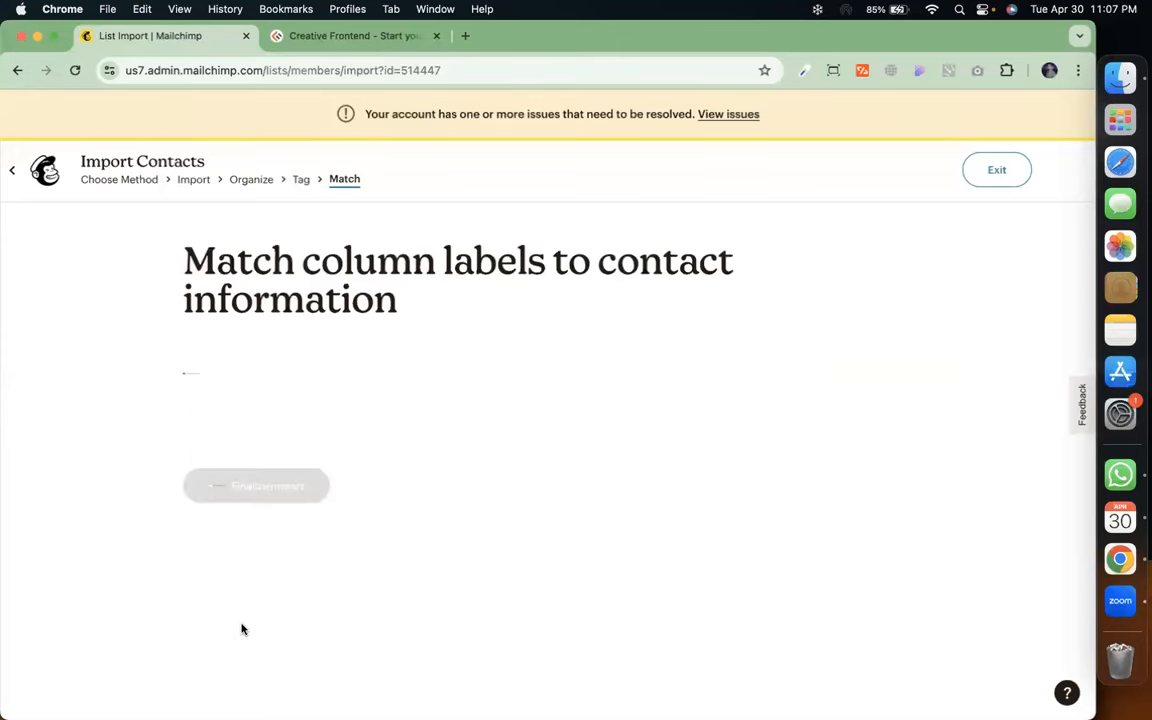
Complete the import adding 2 contacts, check the 17-contact list, then go to Email templates
left_click(254, 608)
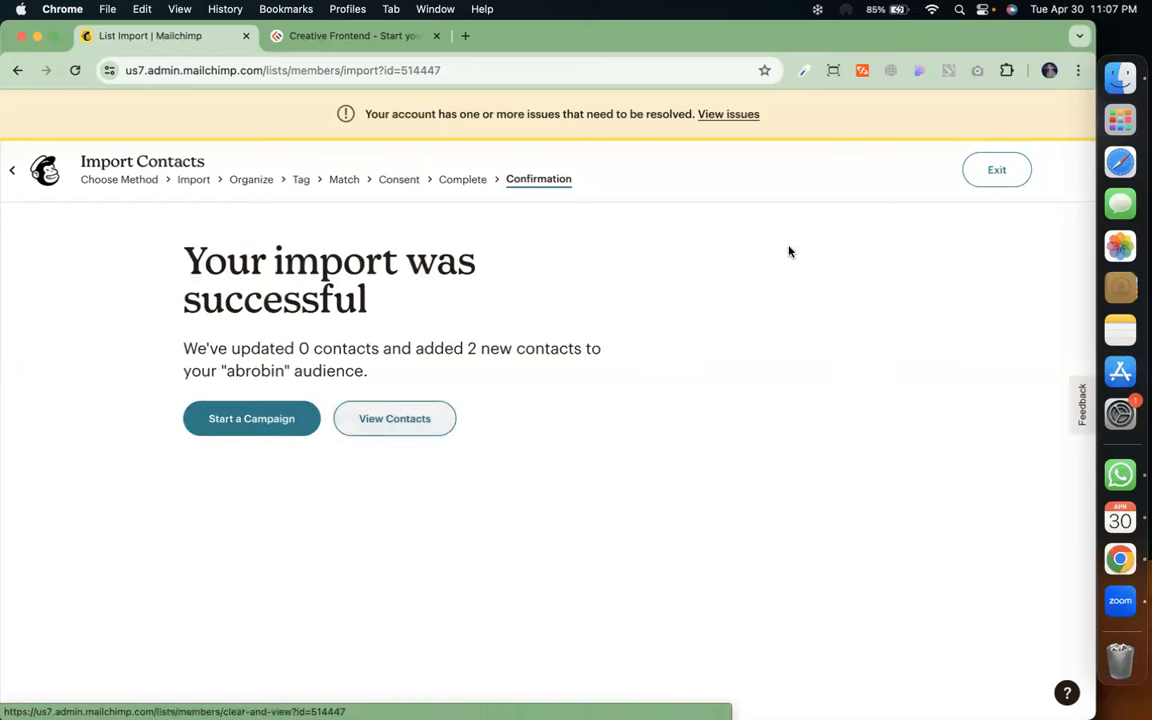
left_click(991, 181)
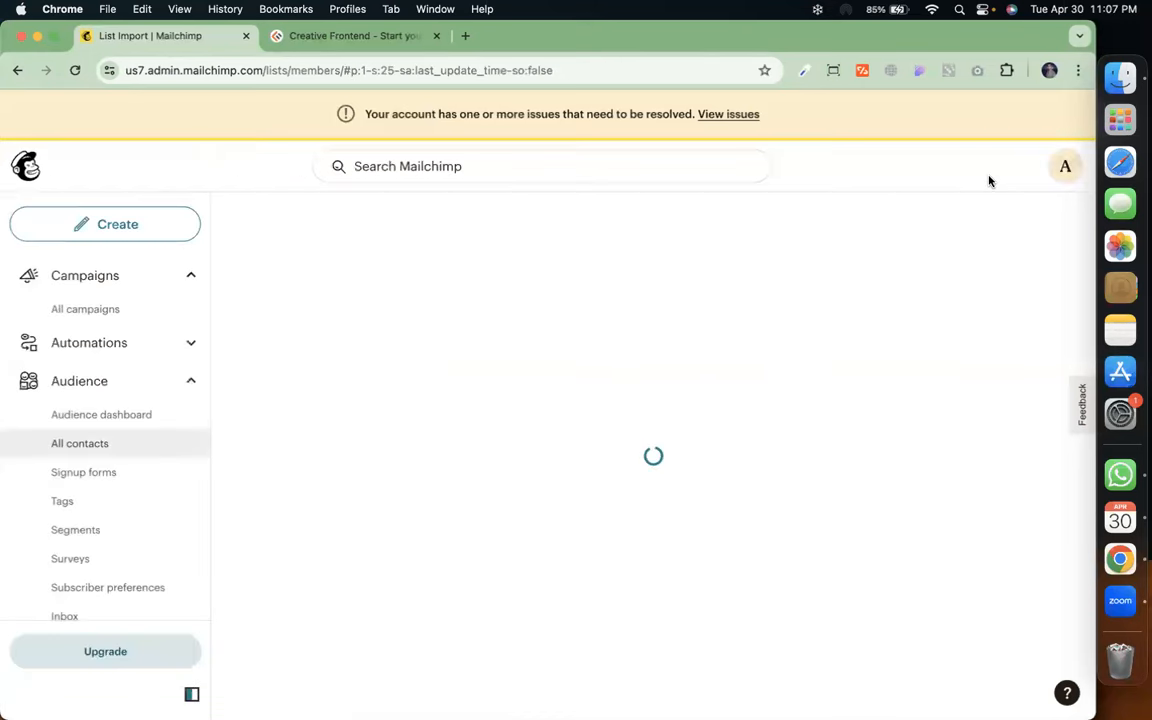
scroll(101, 528, "down", 5)
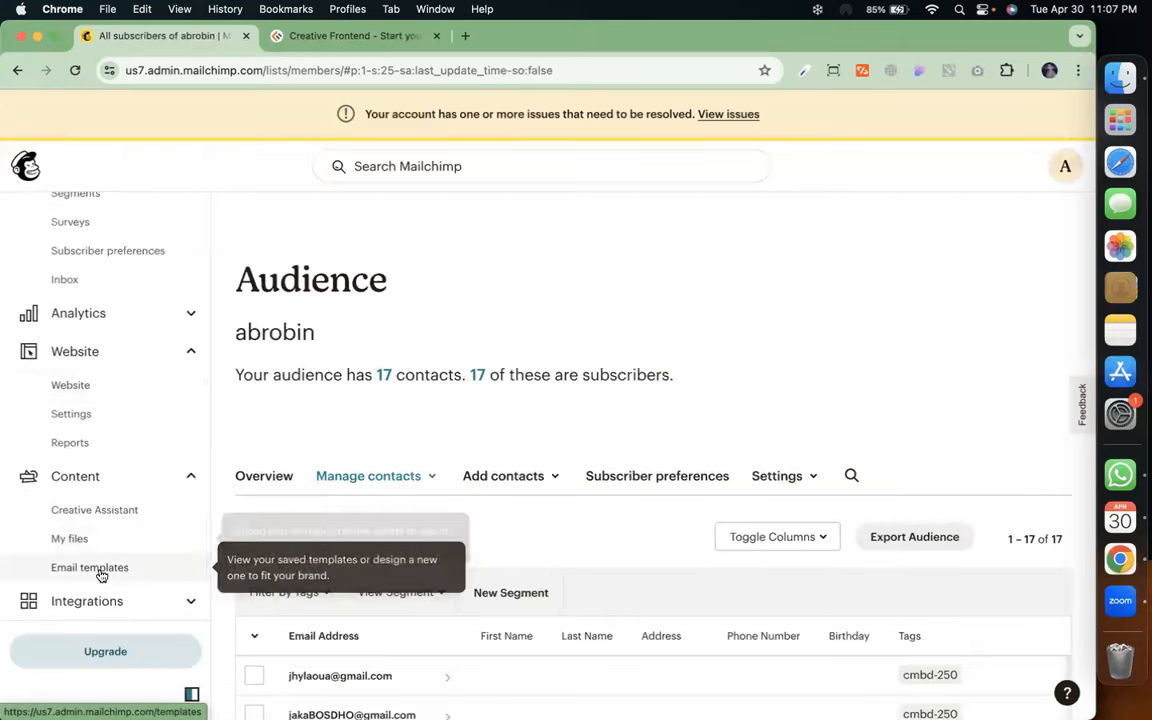
left_click(100, 572)
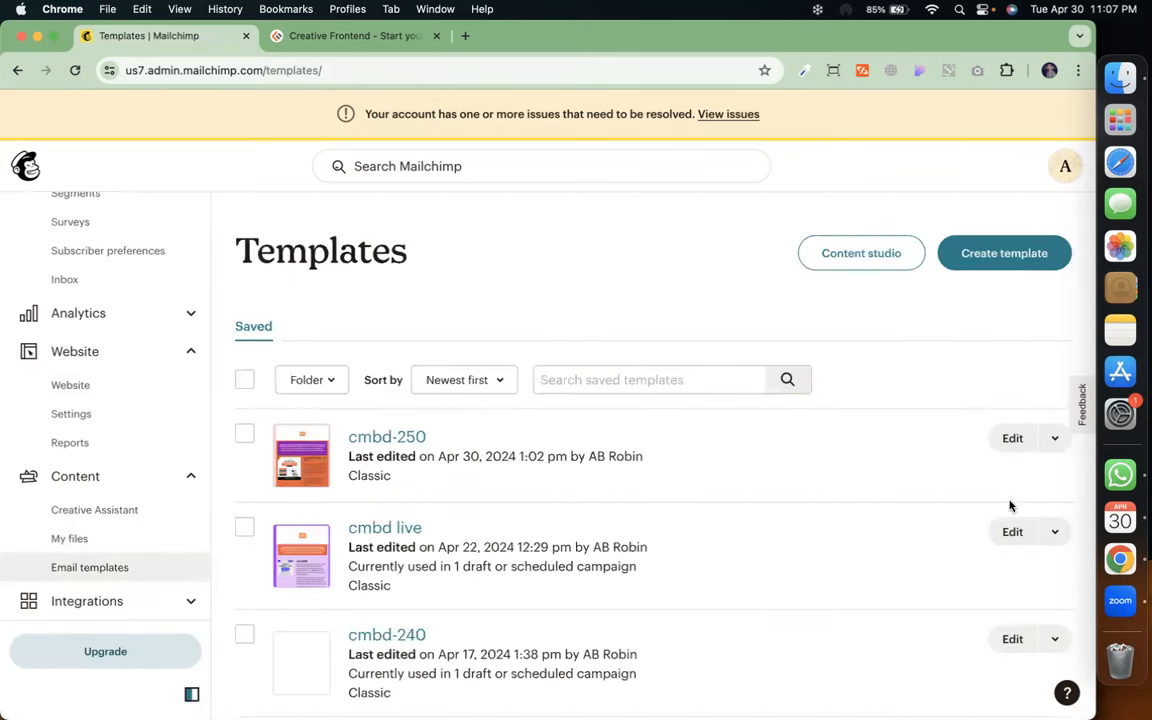
Create an email draft from the cmbd-250 template's dropdown menu
left_click(1054, 438)
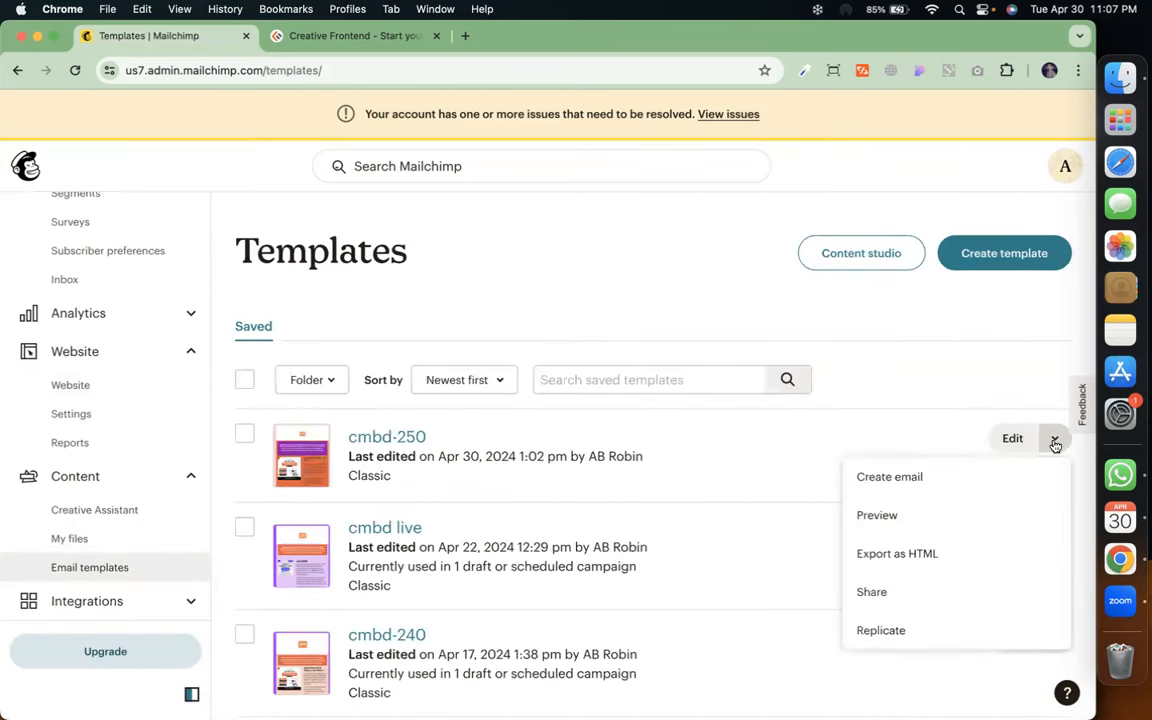
left_click(957, 476)
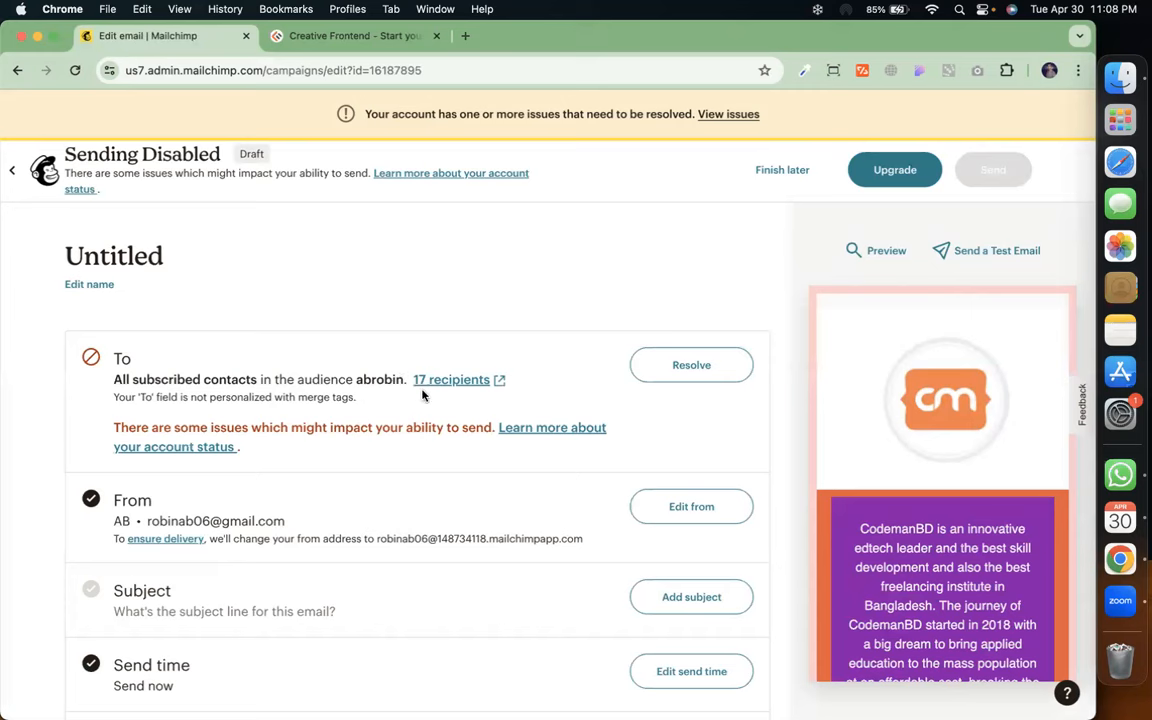
Set recipients to exclude the cmbd-250 tag, leaving 15 abrobin contacts, and save
left_click(688, 374)
scroll(461, 441, "down", 1)
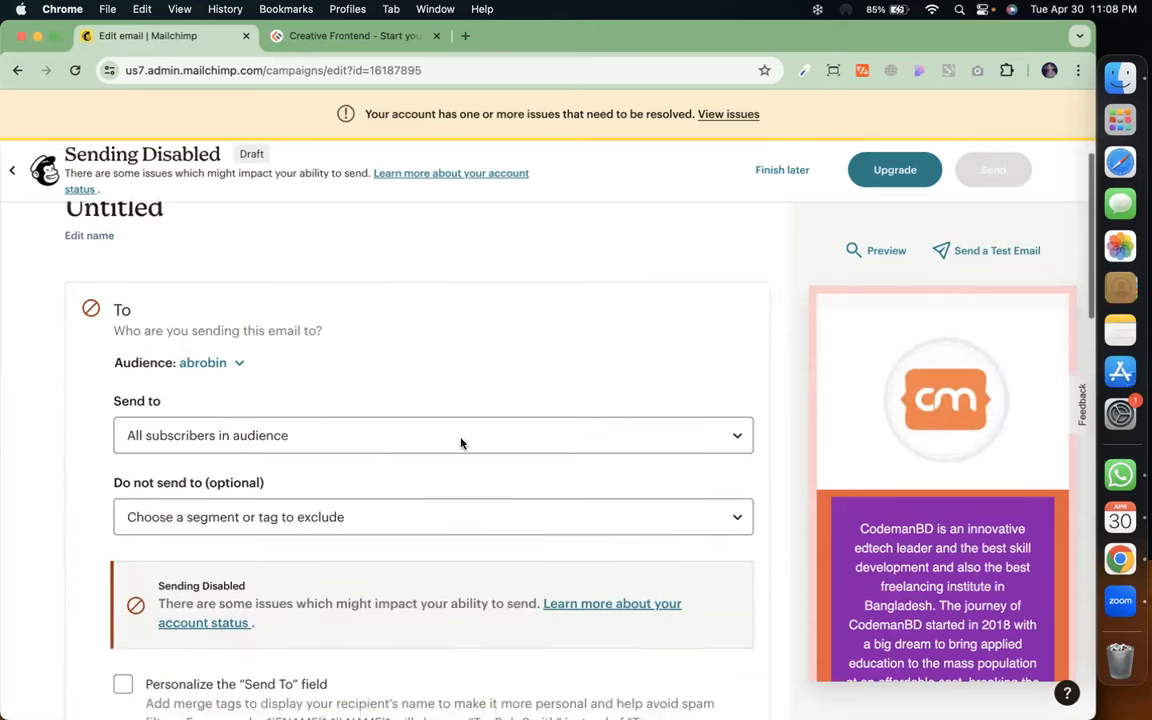
left_click(381, 498)
scroll(375, 428, "down", 1)
scroll(375, 428, "down", 5)
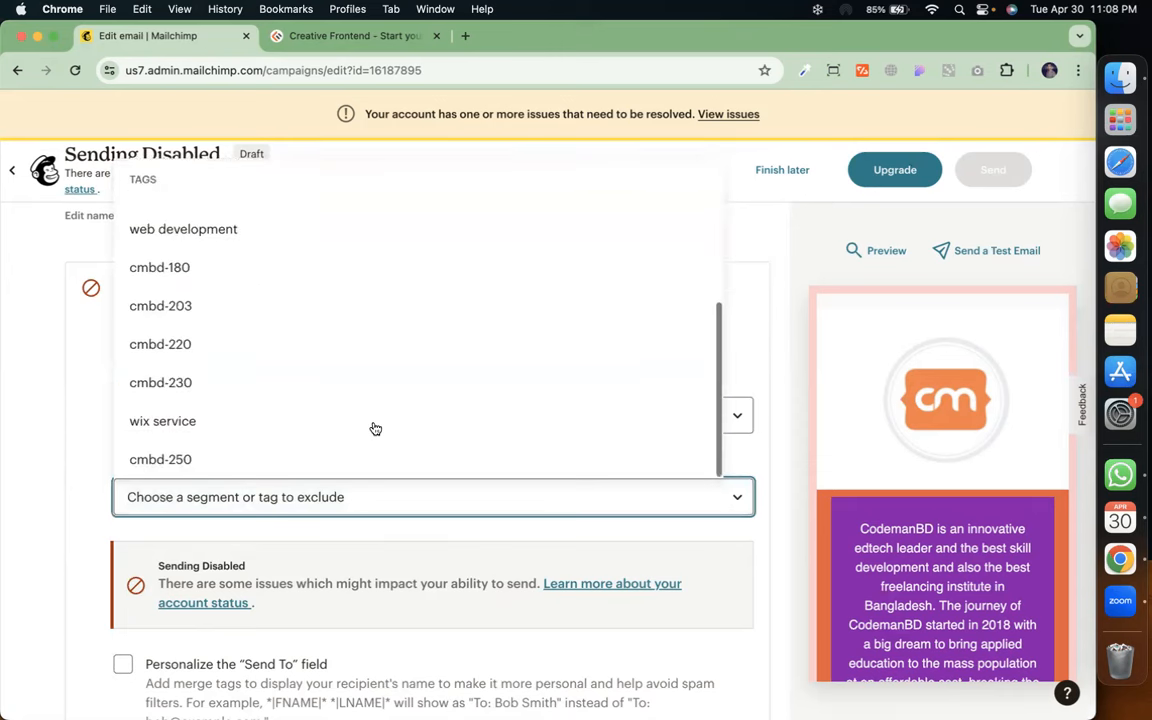
left_click(371, 458)
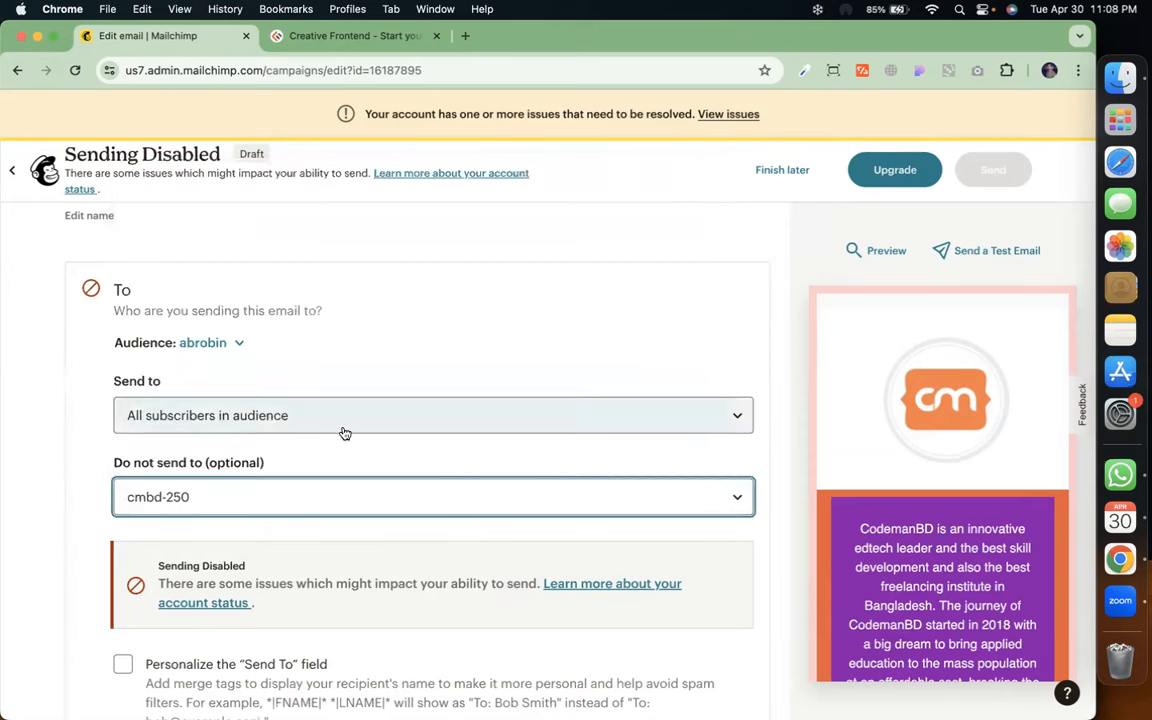
scroll(357, 478, "down", 3)
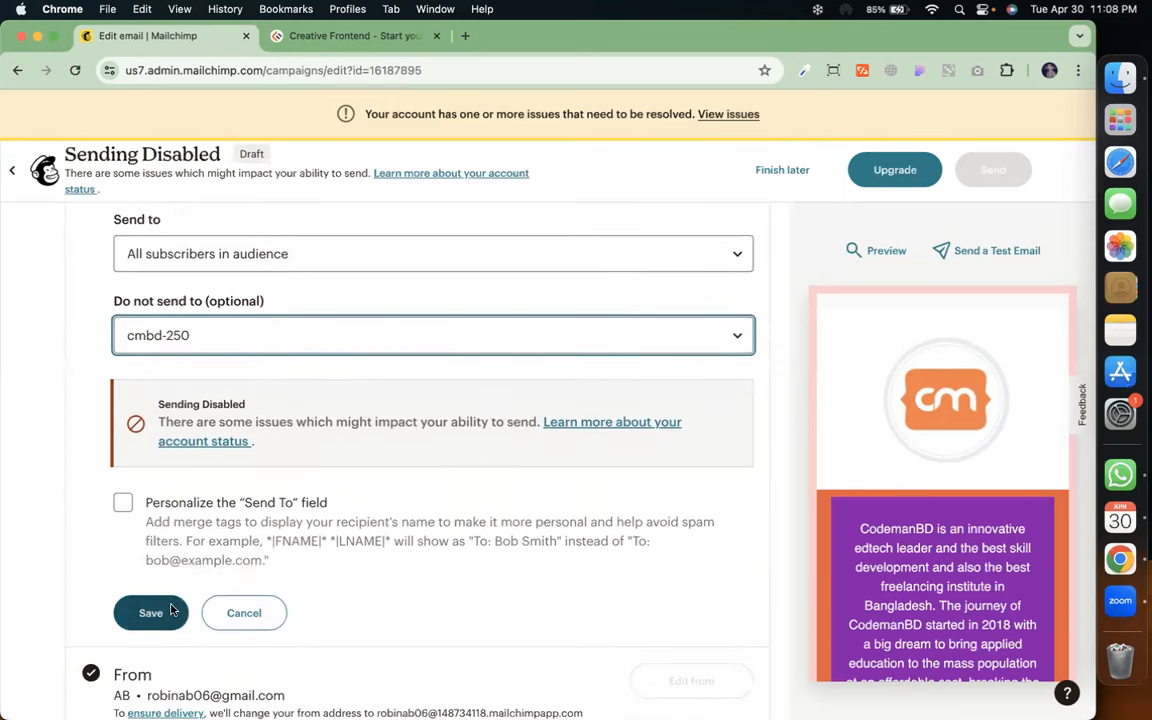
left_click(171, 610)
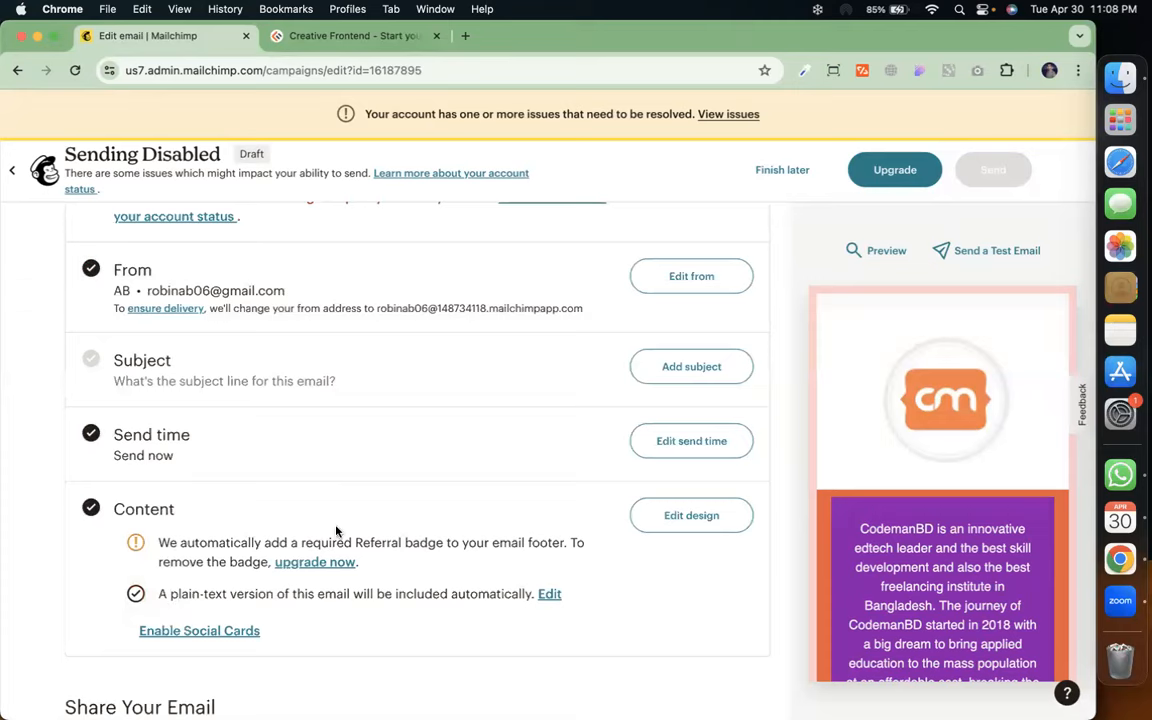
scroll(360, 513, "up", 3)
scroll(363, 518, "up", 1)
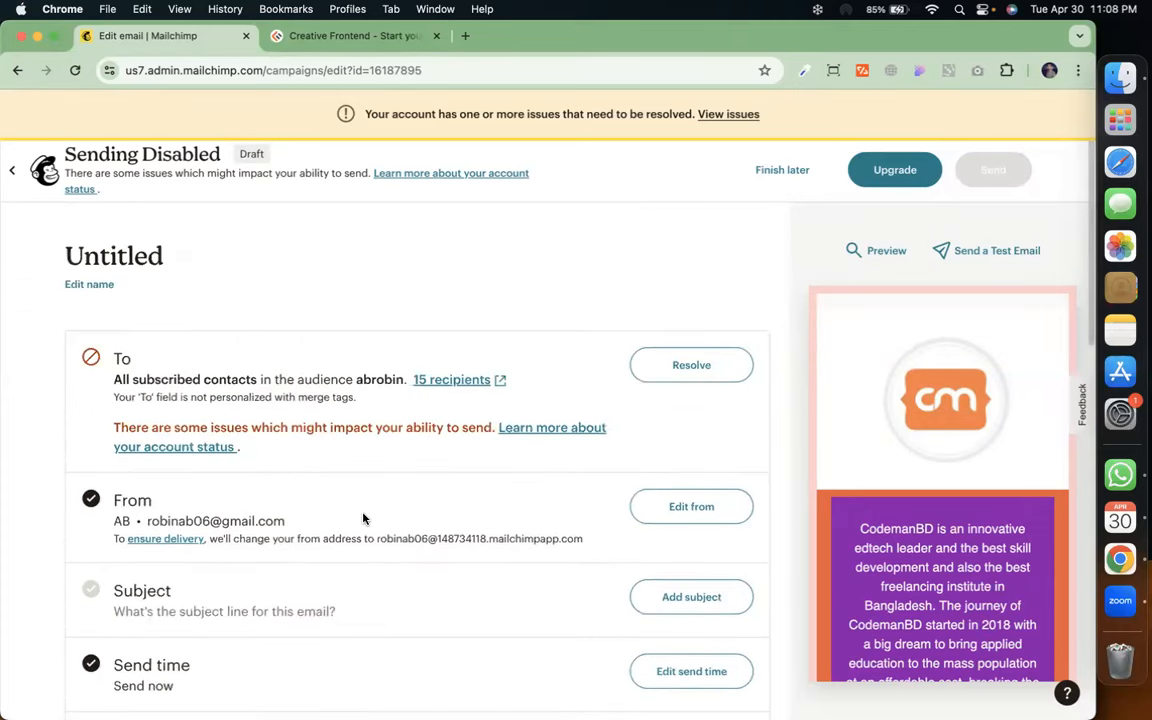
Fill both the subject line and preview text with '1000$ earning tips'
scroll(350, 571, "down", 2)
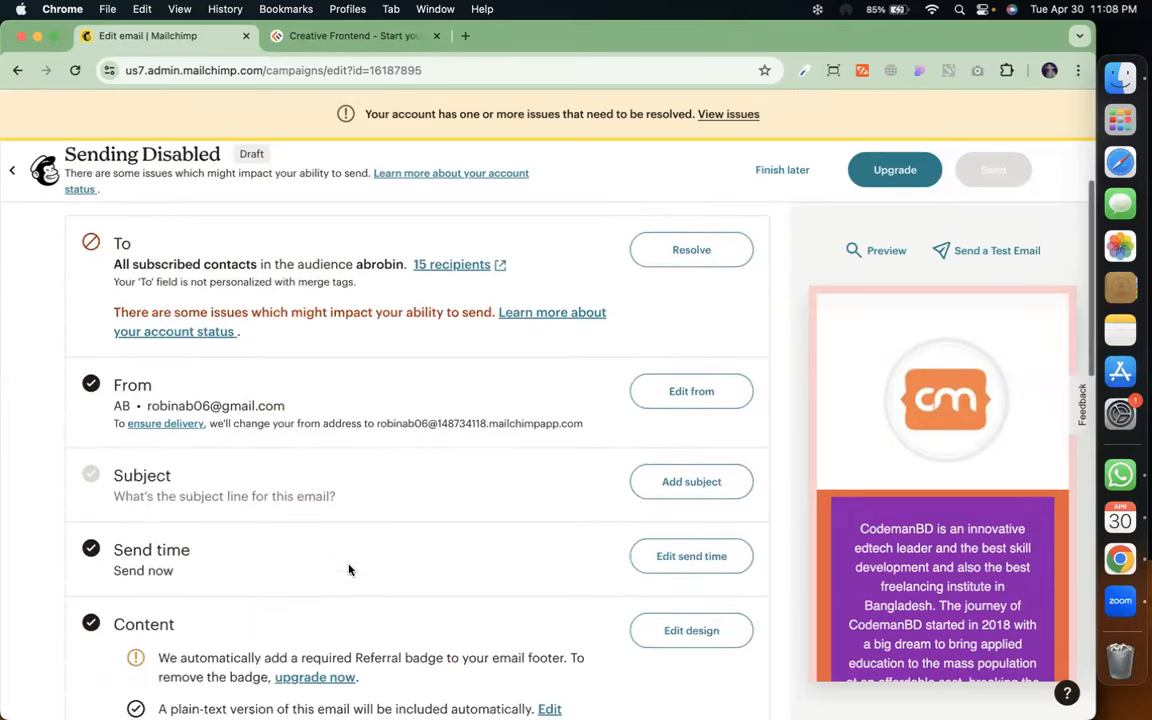
left_click(634, 486)
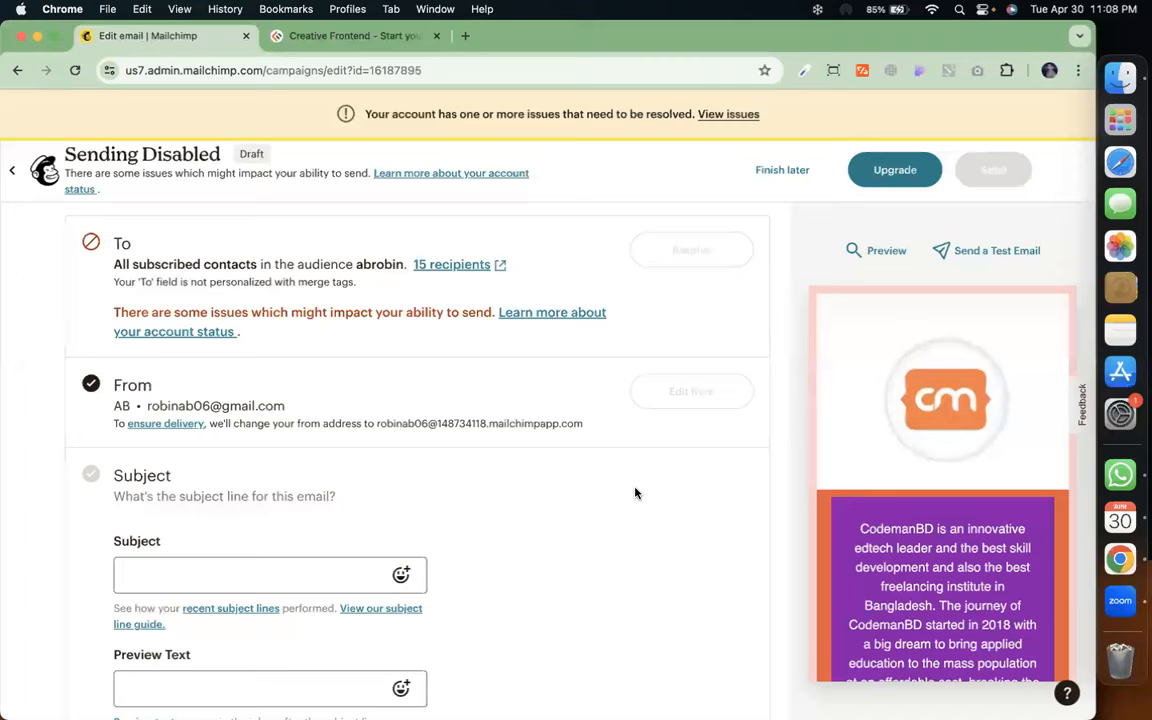
left_click(316, 568)
left_click(290, 617)
scroll(286, 620, "down", 2)
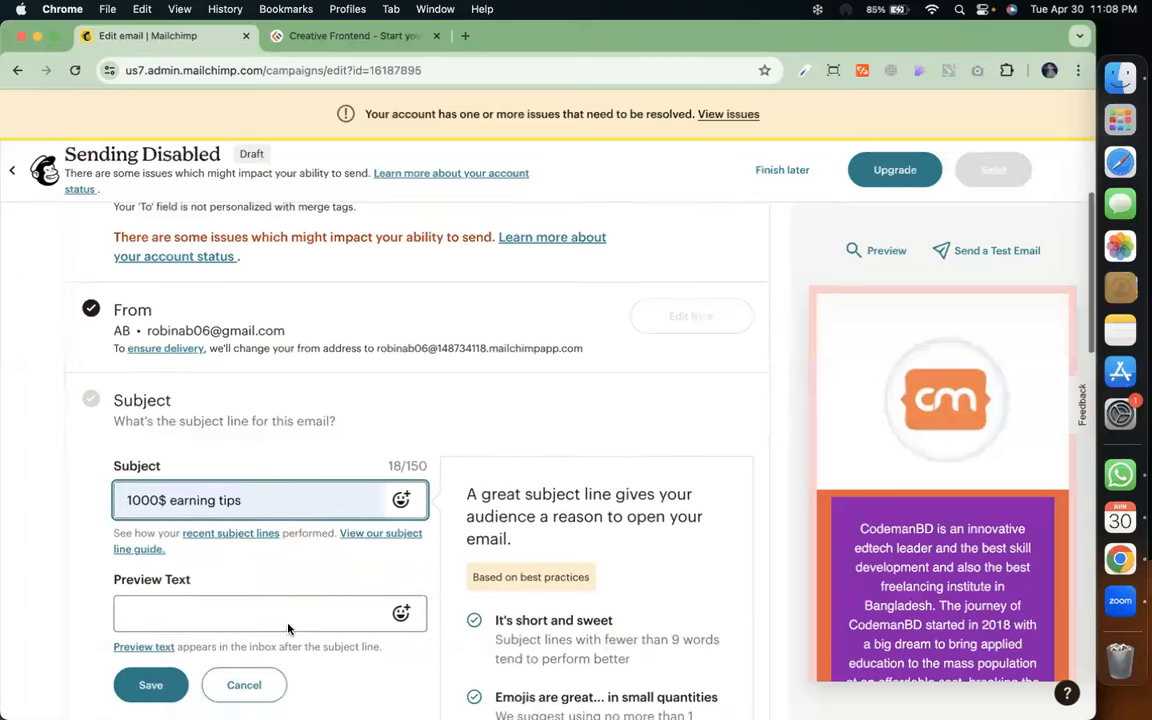
left_click(271, 568)
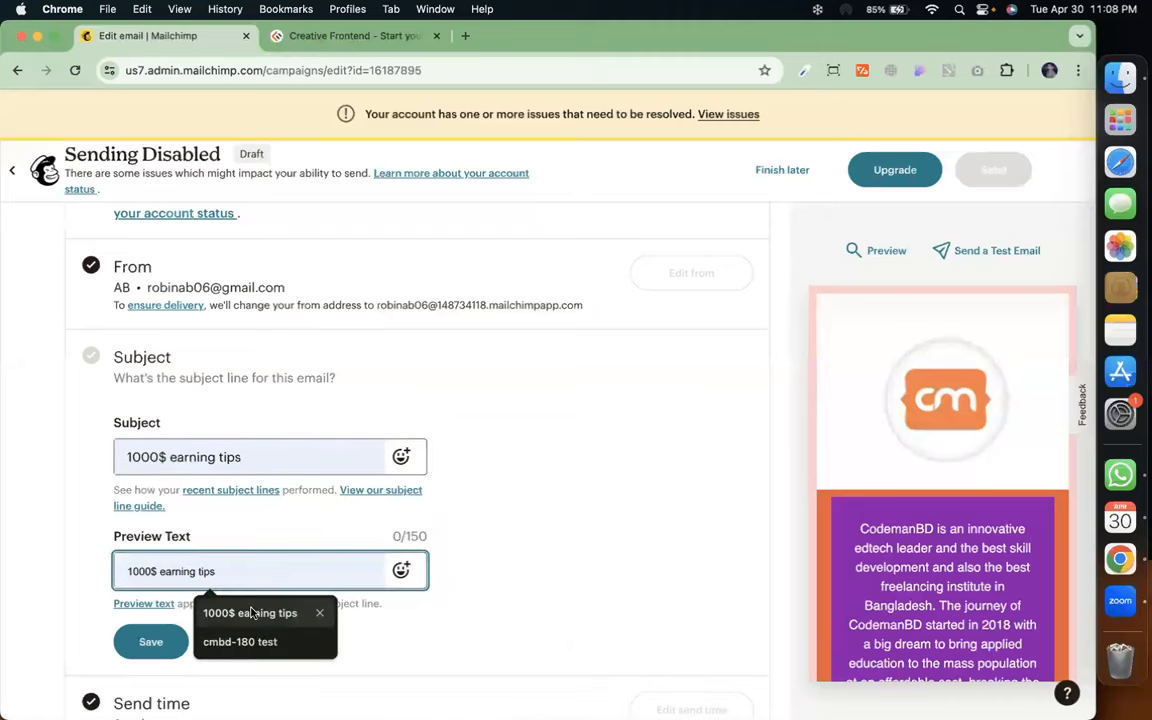
left_click(267, 610)
key("ctrl+Up")
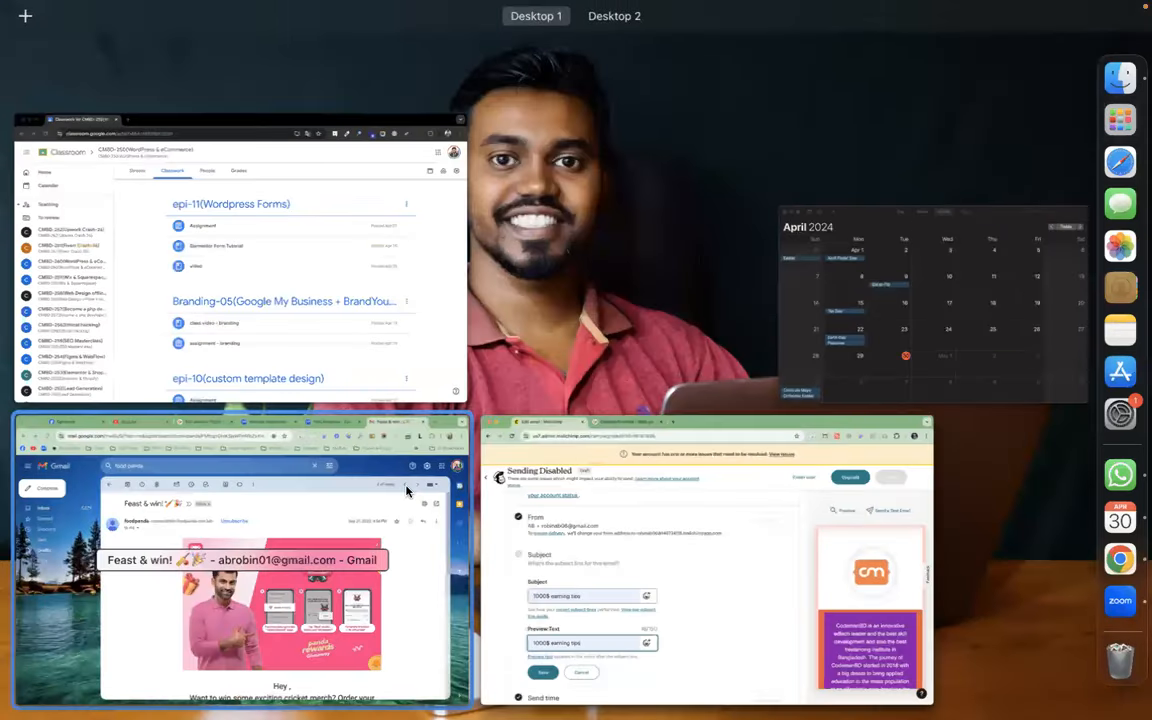
Return Gmail to the inbox, then save the subject and preview text in Mailchimp
left_click(406, 490)
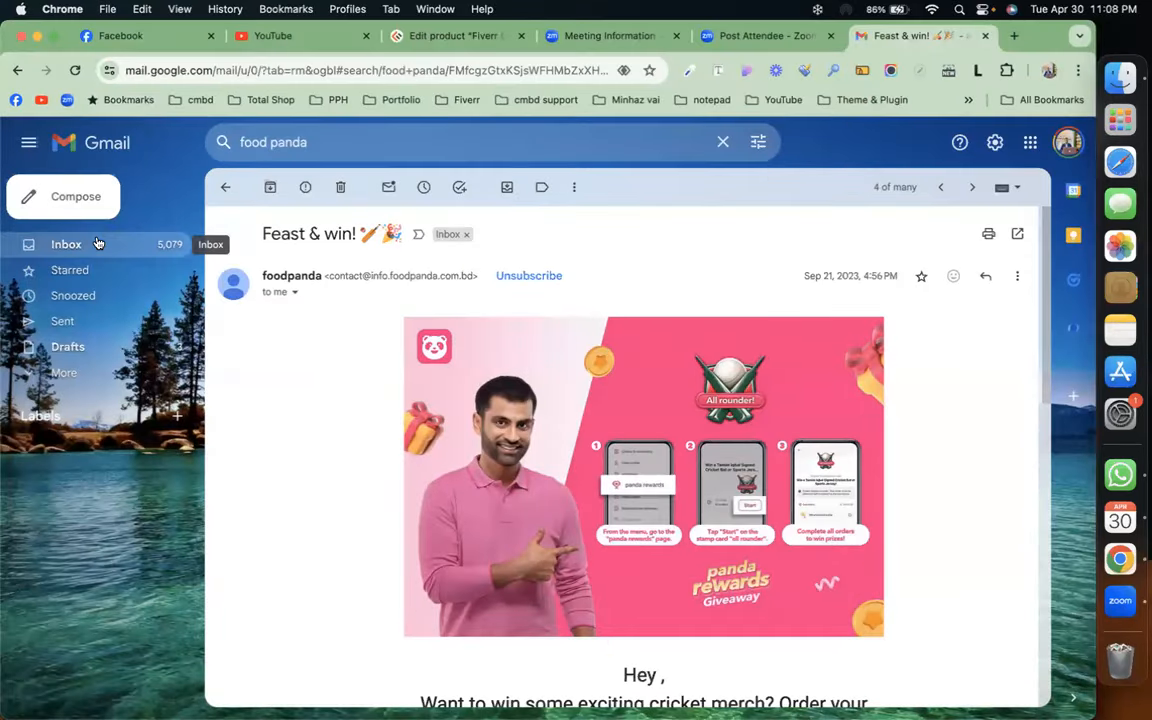
left_click(66, 244)
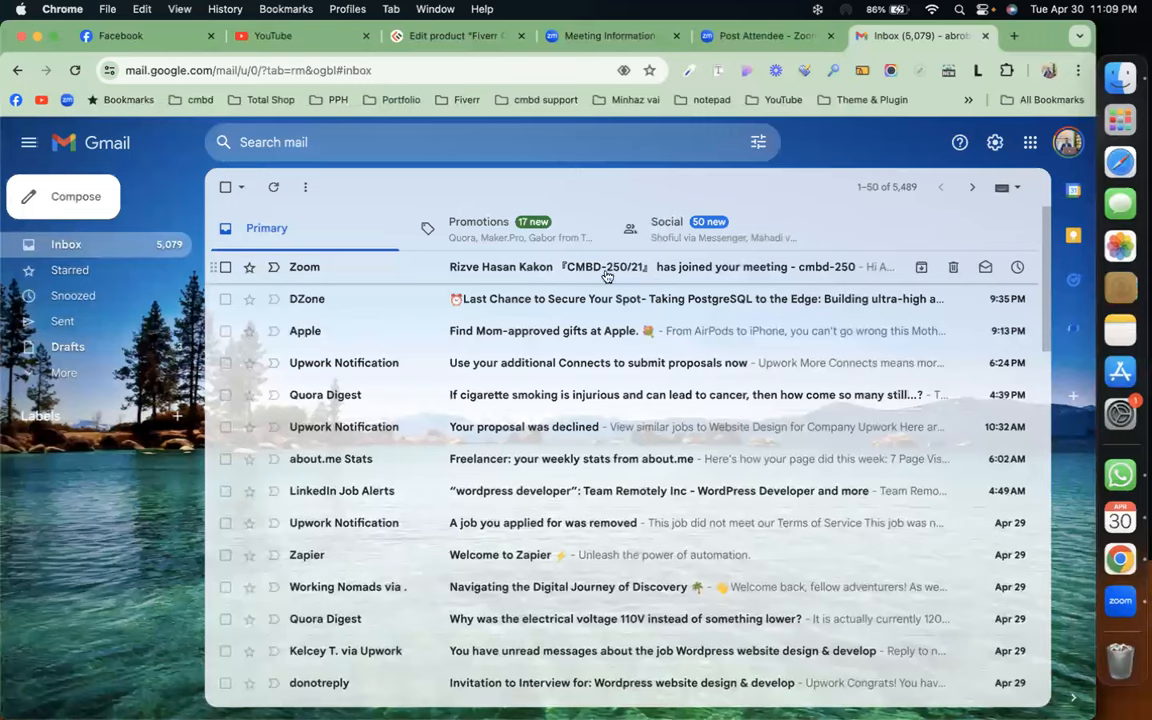
key("ctrl+Up")
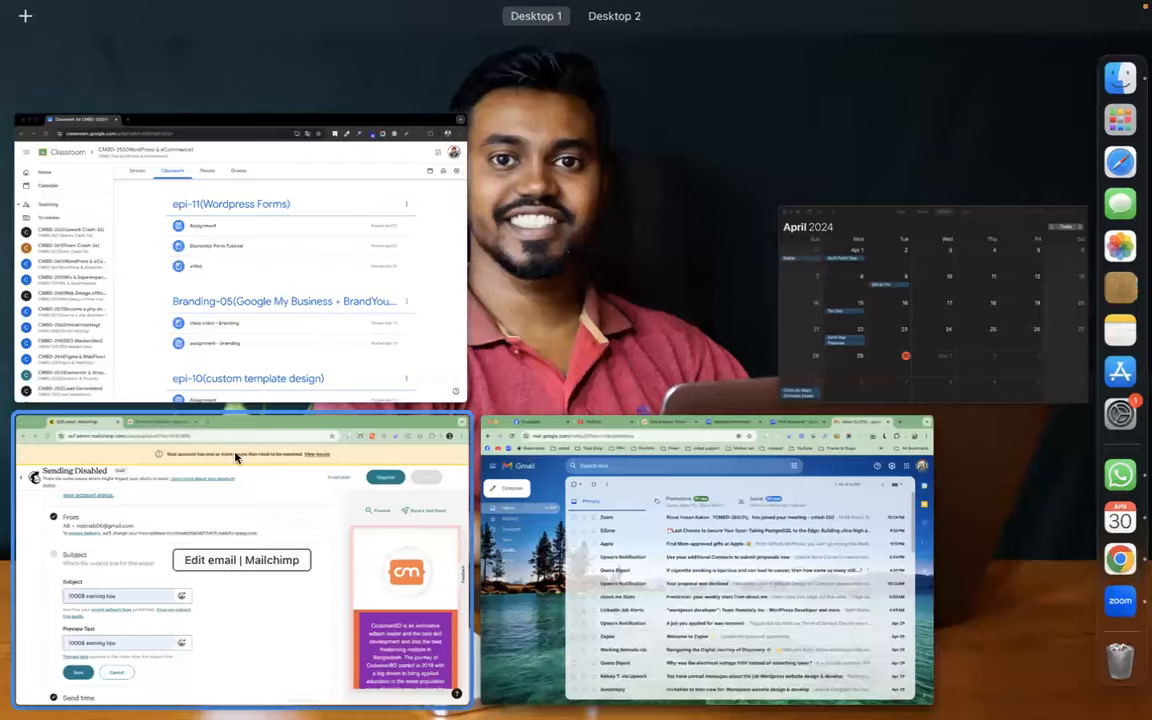
left_click(236, 457)
left_click(159, 637)
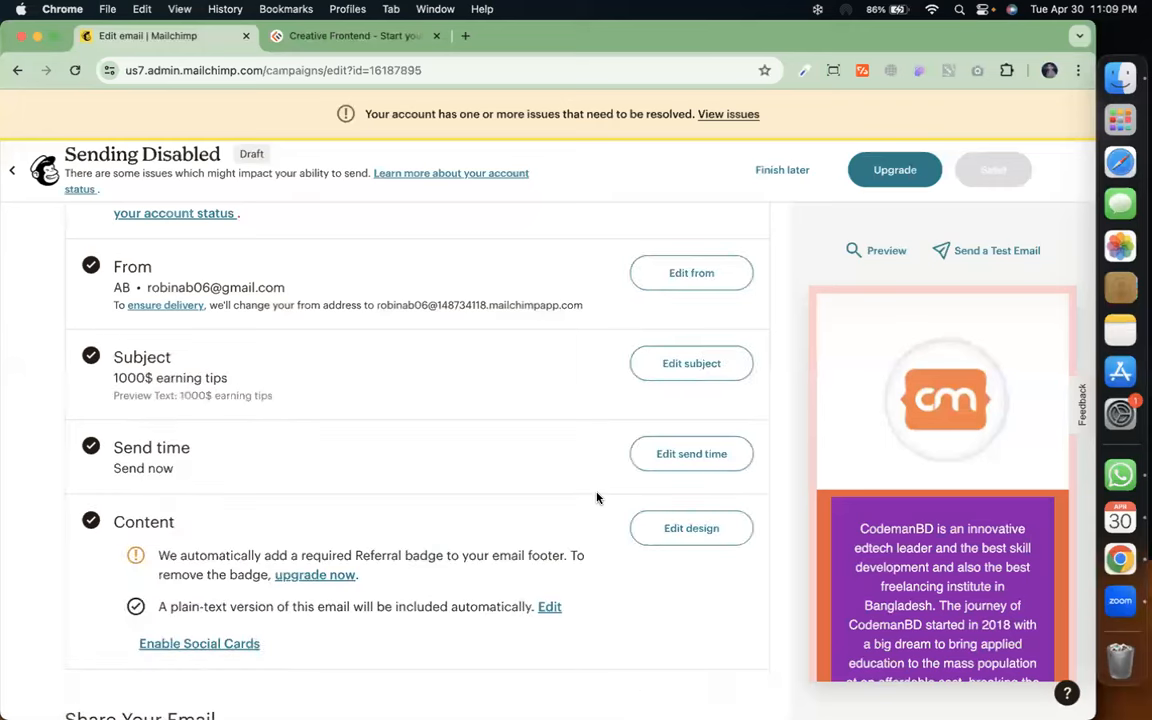
scroll(597, 498, "down", 3)
scroll(597, 498, "down", 1)
scroll(597, 498, "up", 2)
scroll(597, 498, "down", 7)
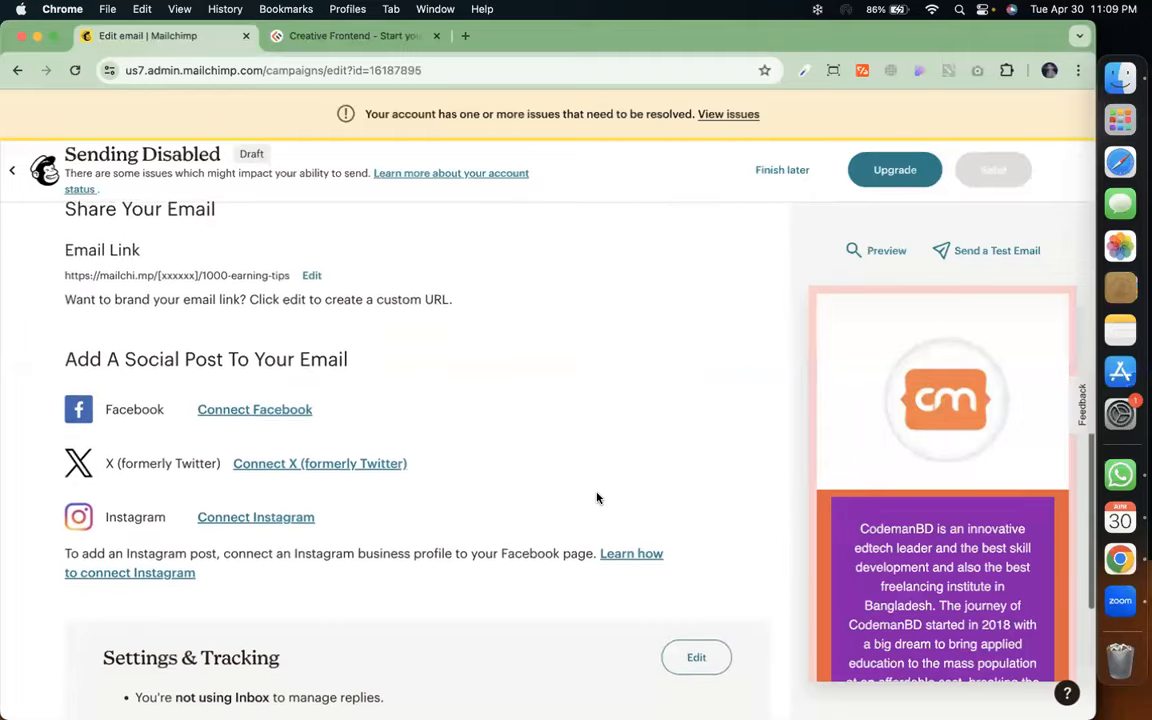
scroll(597, 498, "down", 5)
scroll(597, 498, "up", 15)
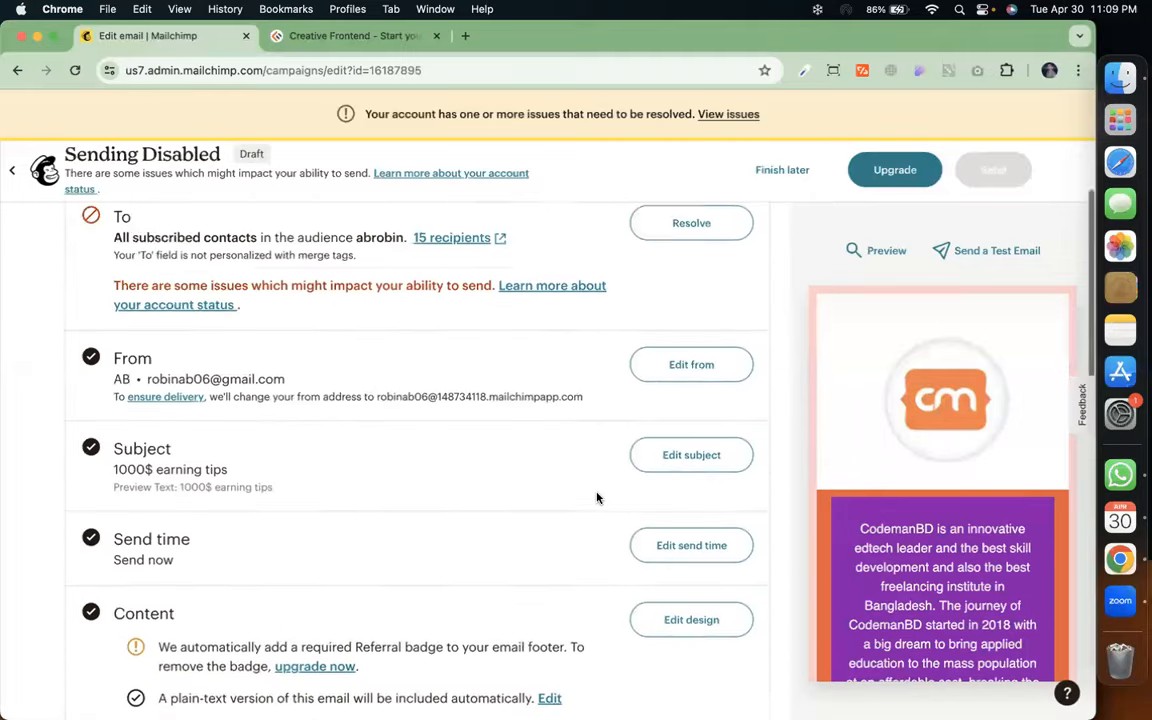
scroll(597, 498, "up", 2)
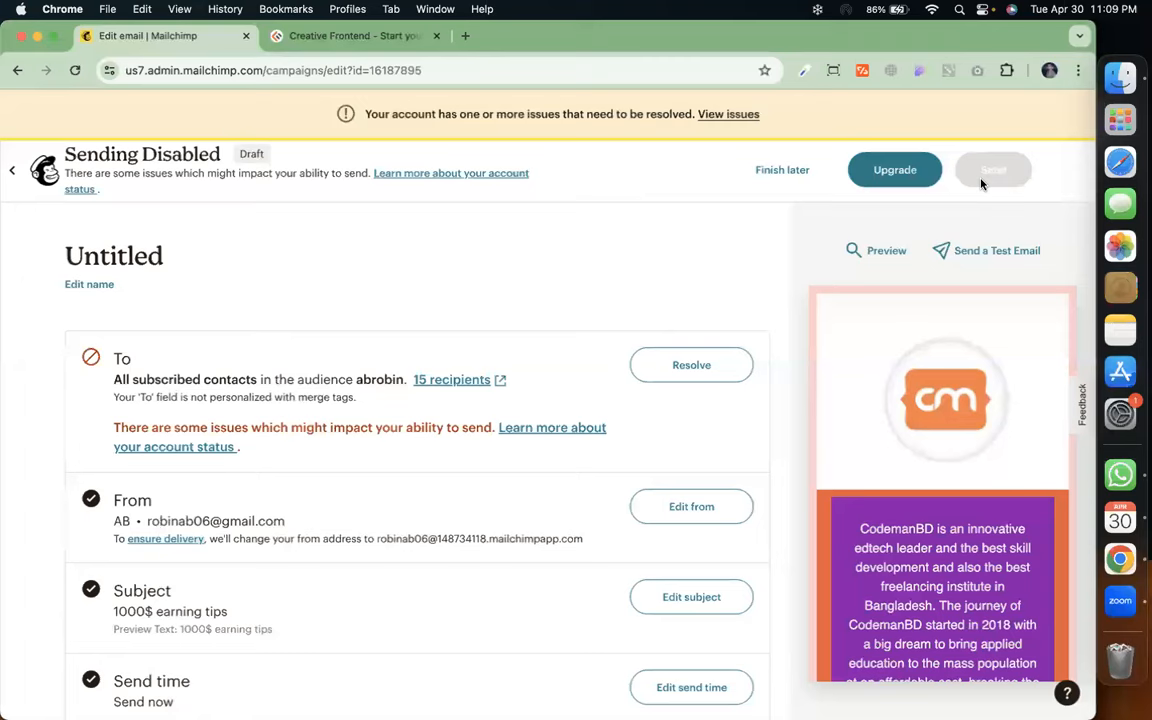
scroll(975, 207, "down", 3)
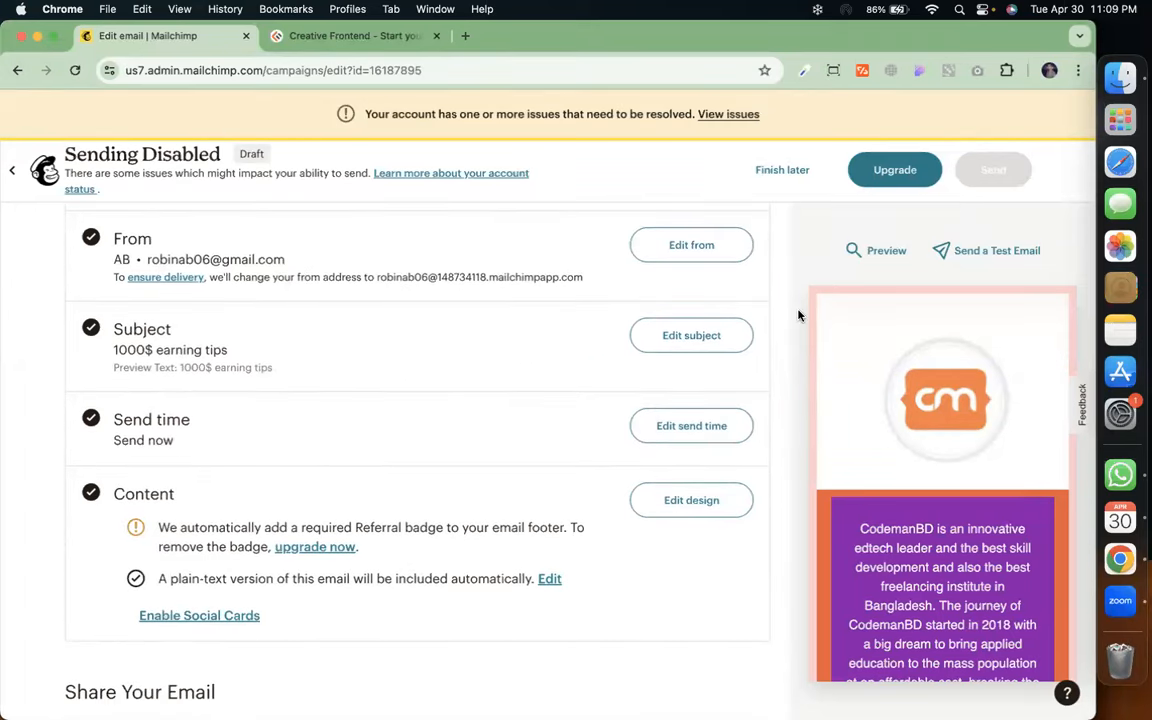
scroll(781, 338, "up", 3)
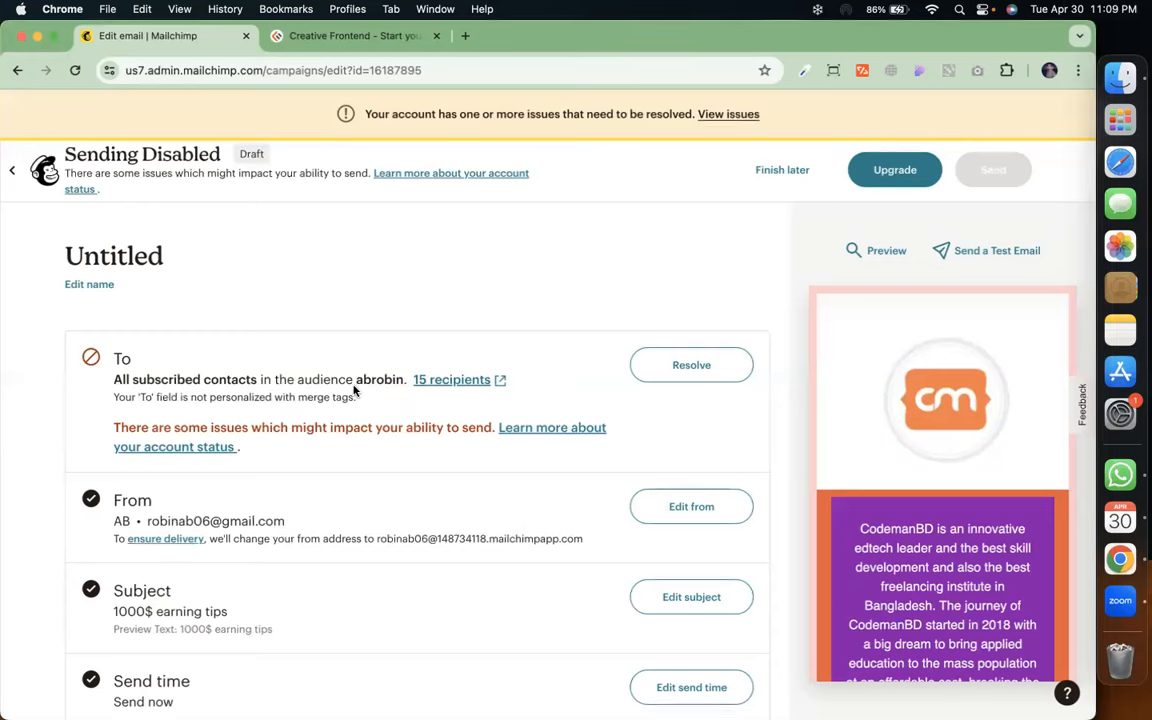
left_click(12, 178)
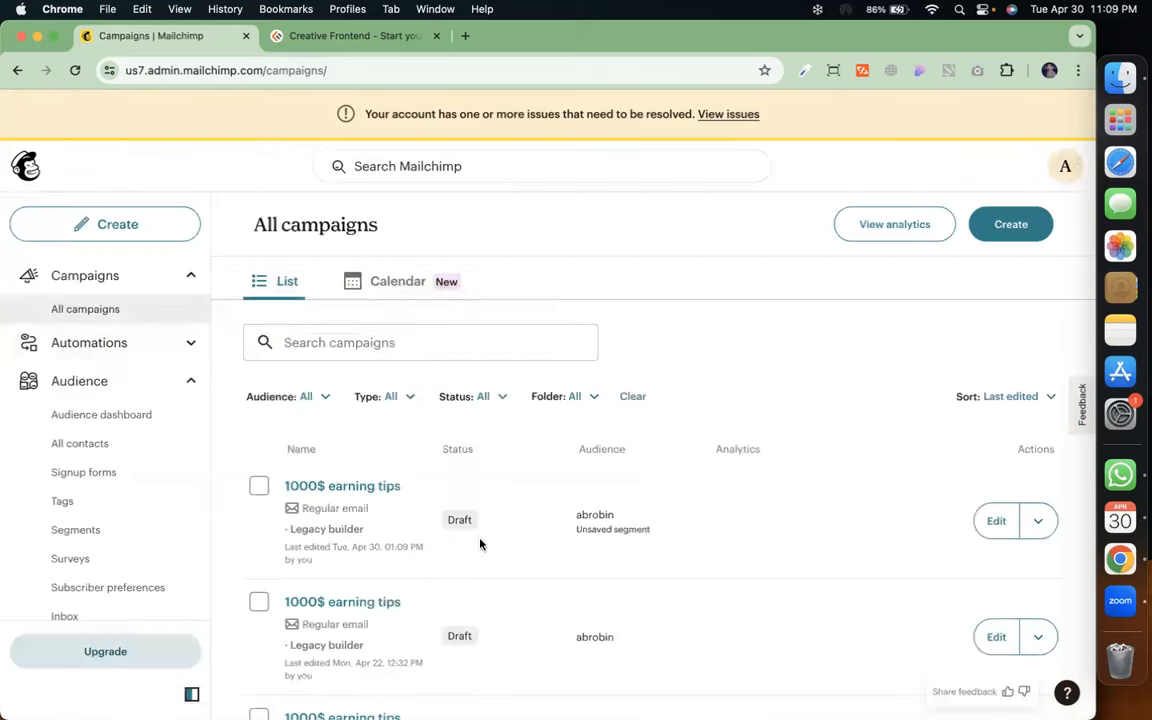
Go to page 2 of All campaigns and open the sent 'codemanbd courses' campaign report
scroll(504, 561, "down", 10)
scroll(504, 561, "down", 10)
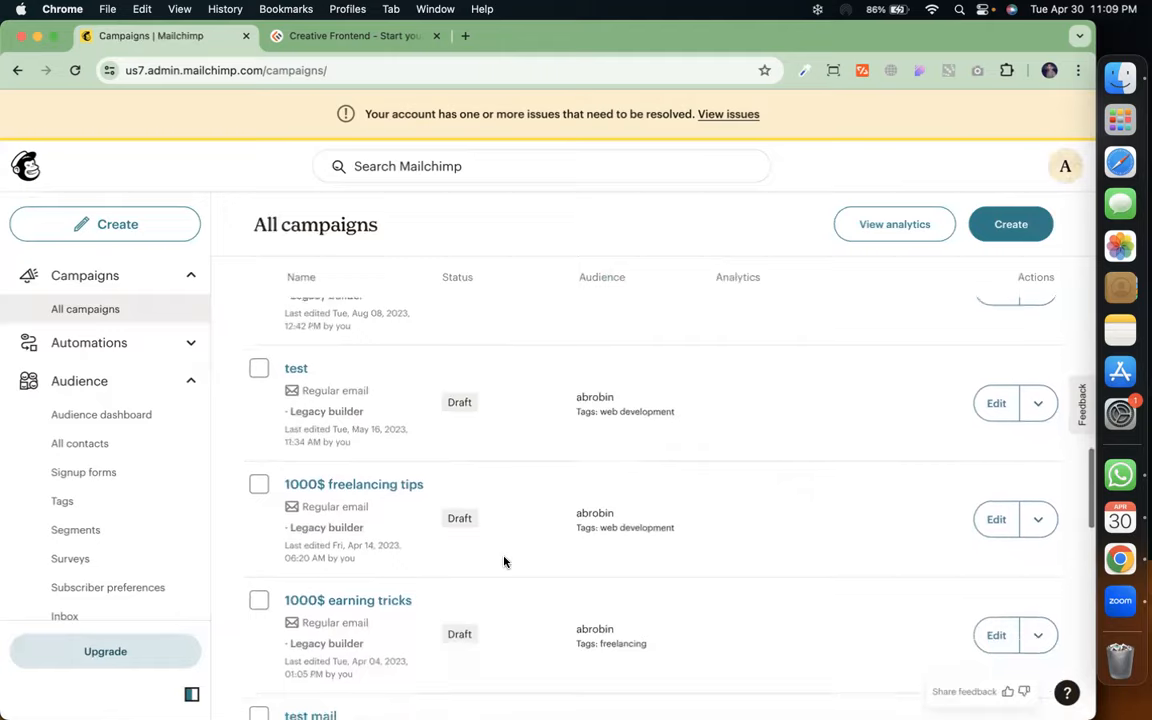
scroll(504, 561, "down", 5)
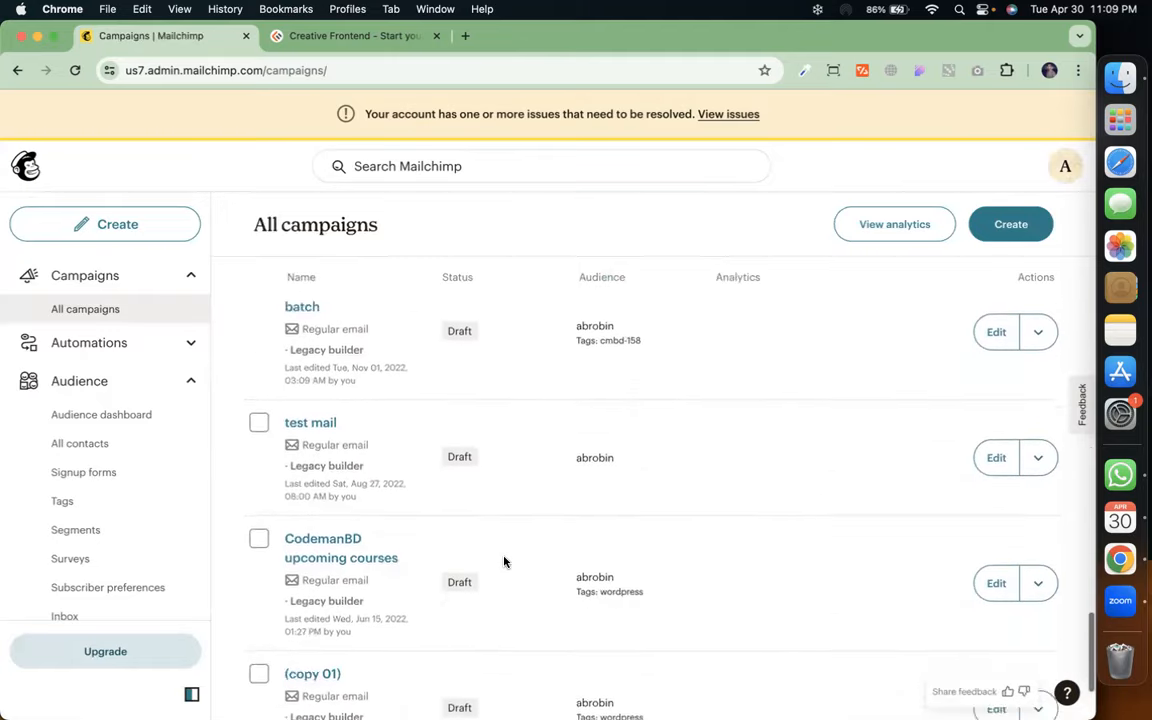
left_click(1022, 638)
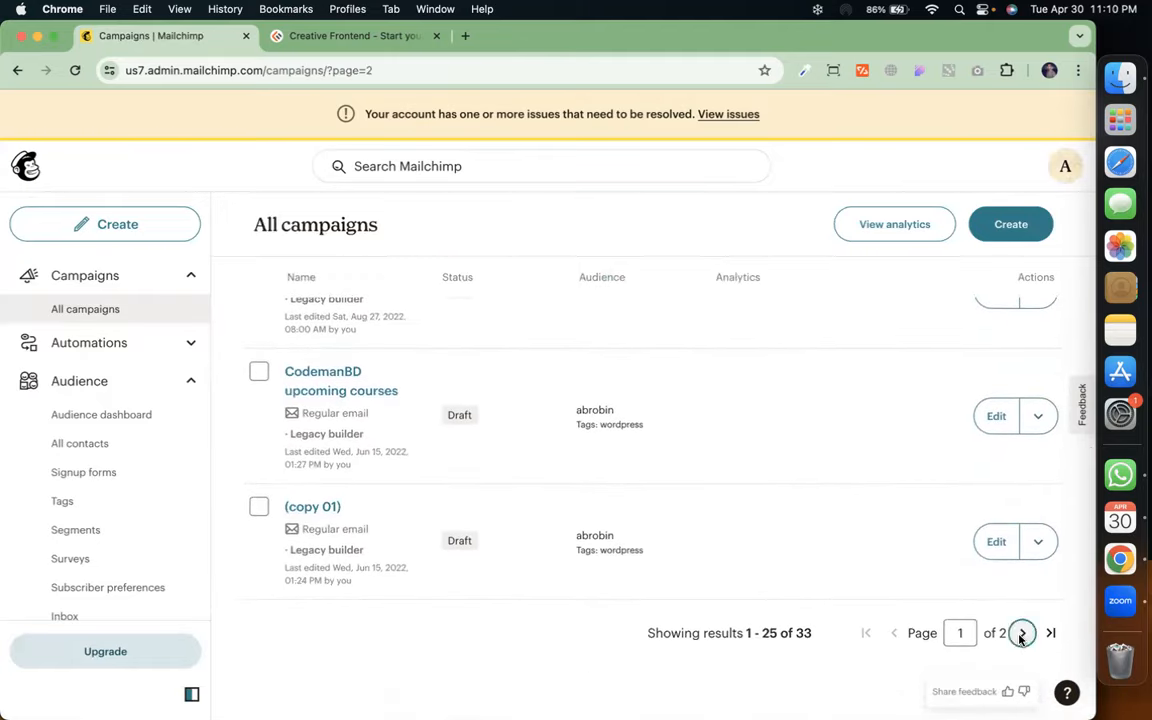
scroll(610, 460, "up", 5)
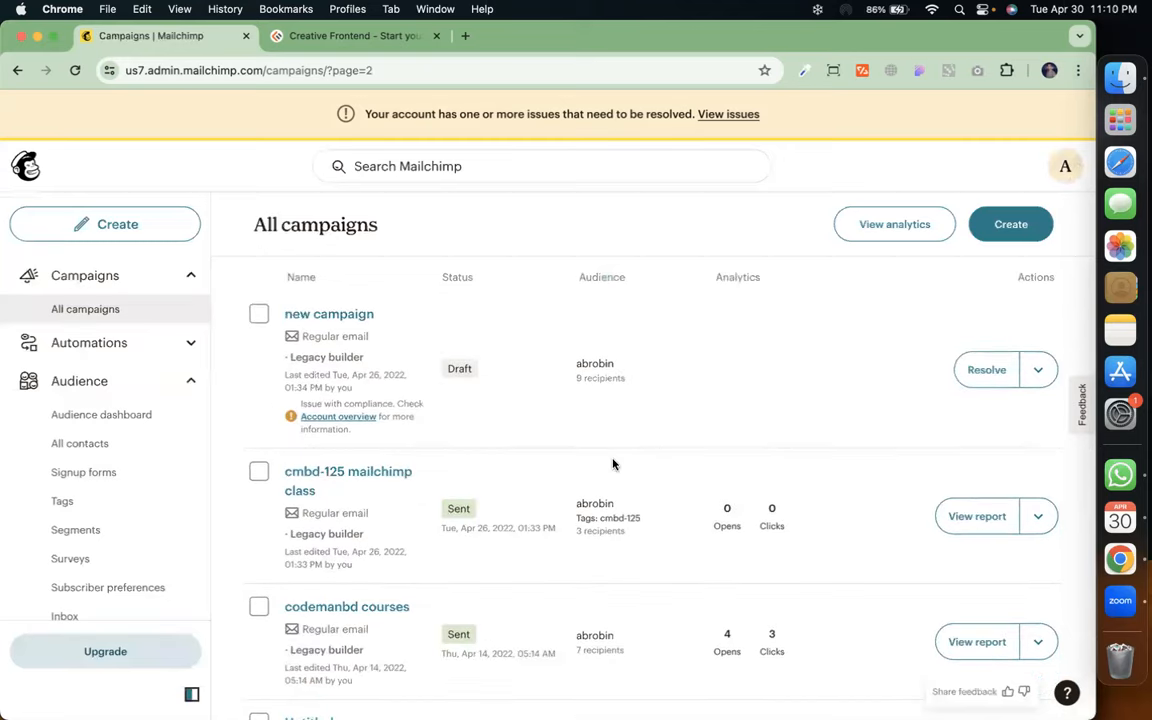
scroll(613, 463, "up", 3)
scroll(613, 463, "down", 5)
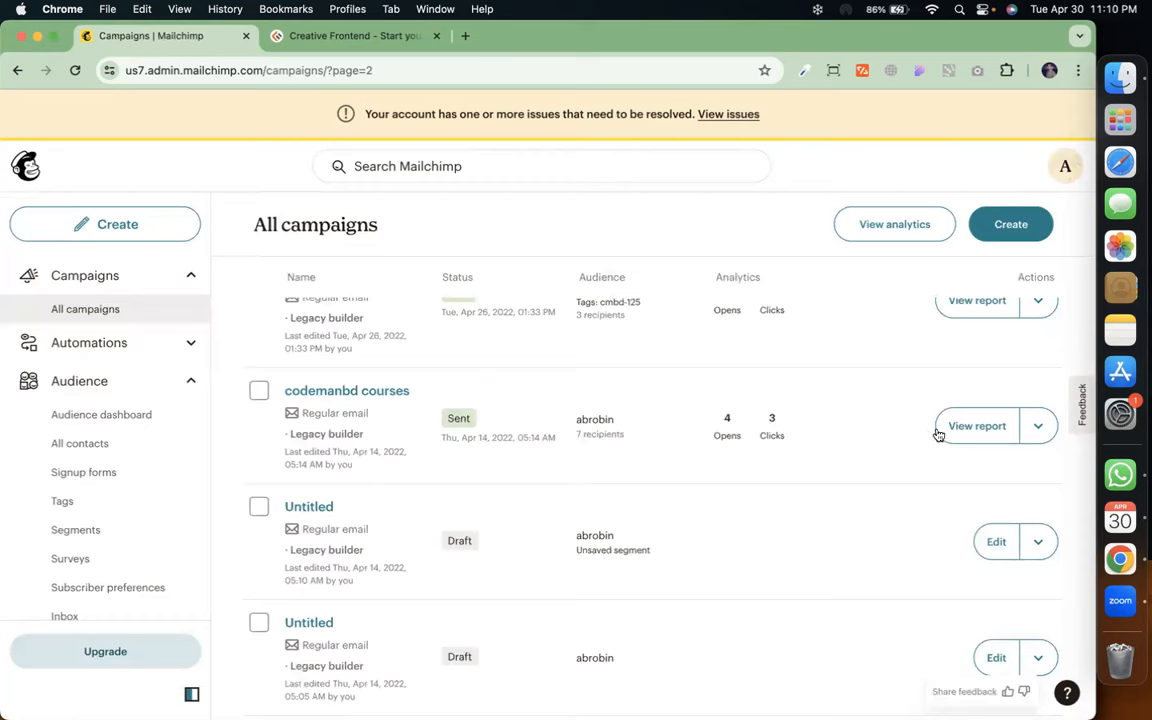
left_click(953, 430)
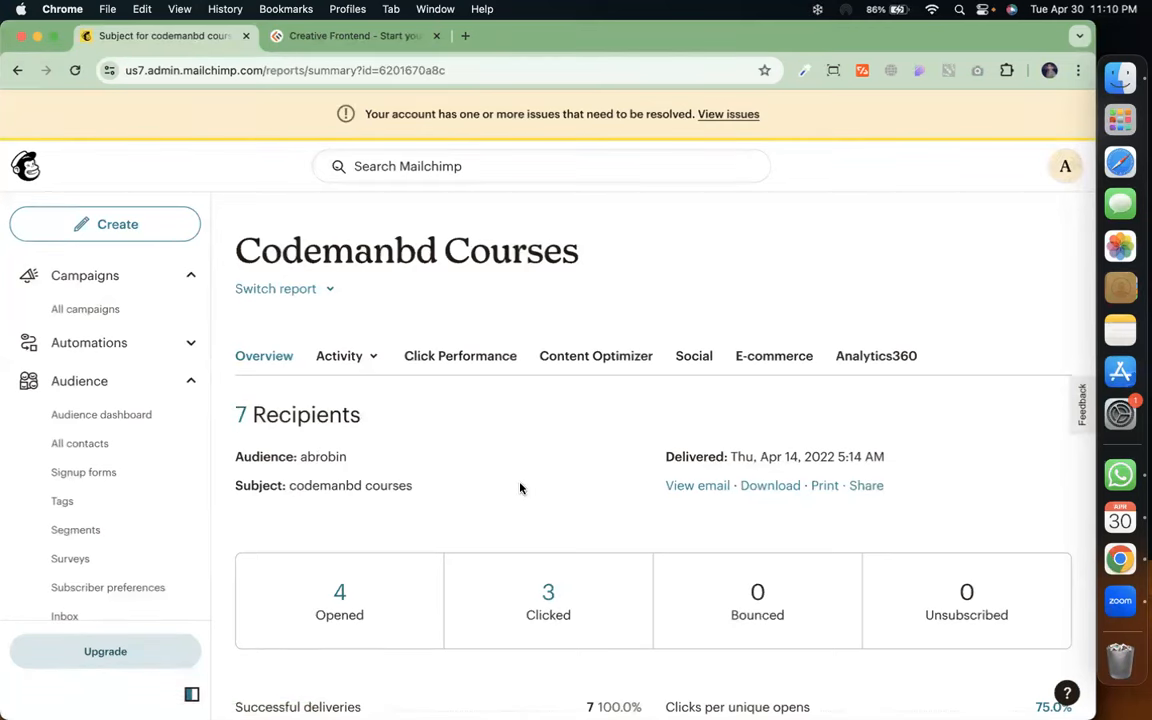
scroll(519, 483, "down", 3)
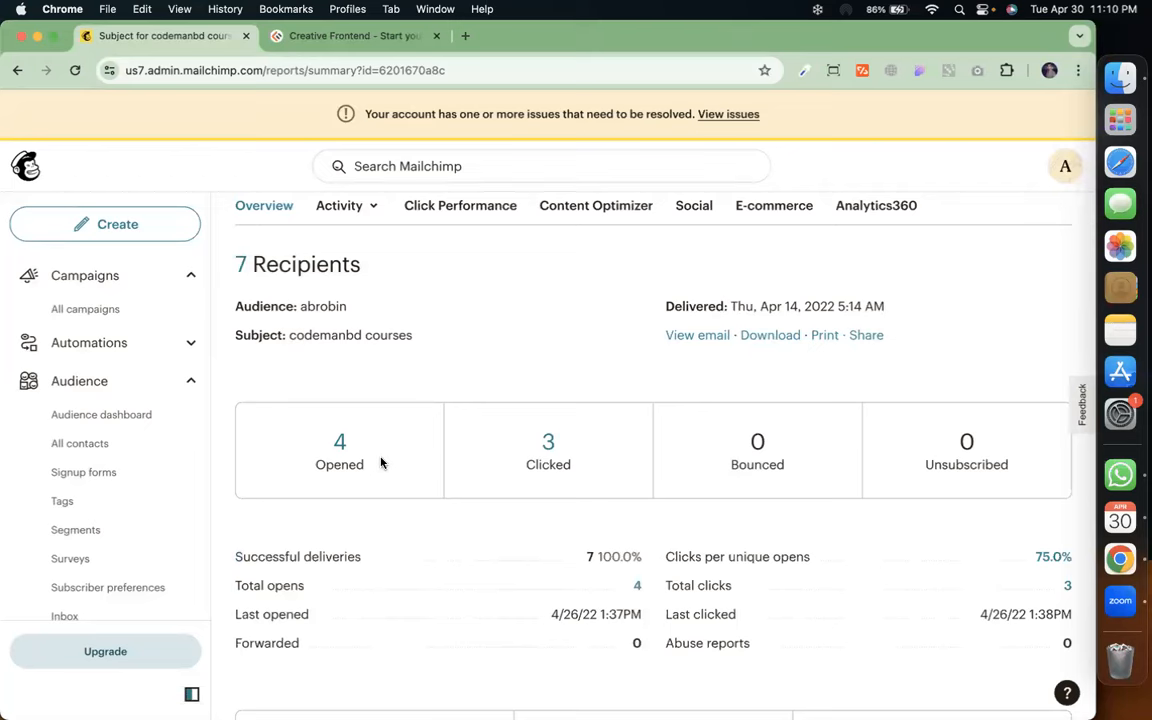
scroll(545, 480, "down", 2)
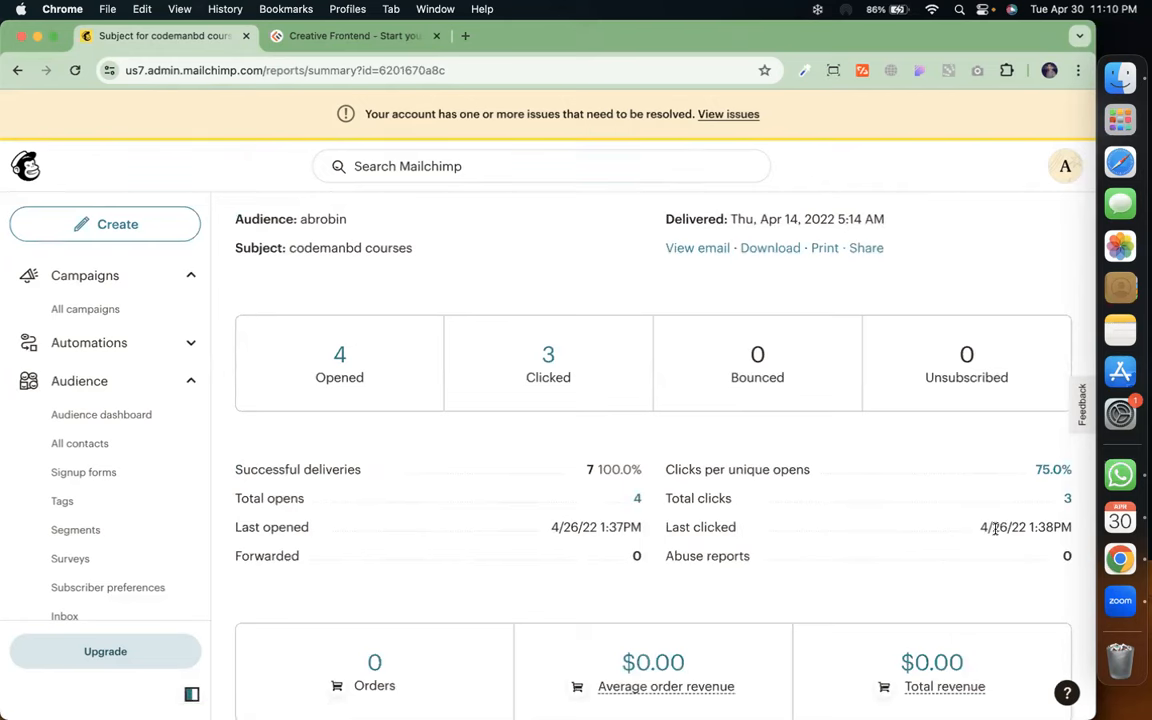
scroll(805, 579, "down", 3)
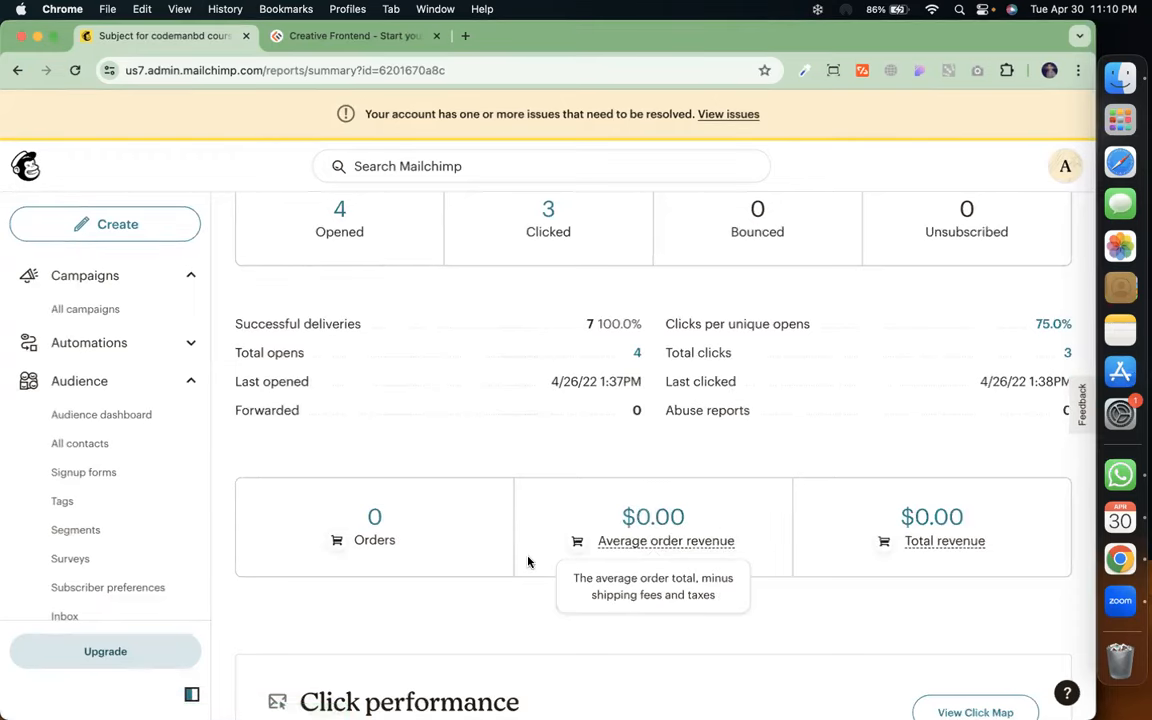
scroll(530, 558, "down", 3)
scroll(528, 561, "down", 5)
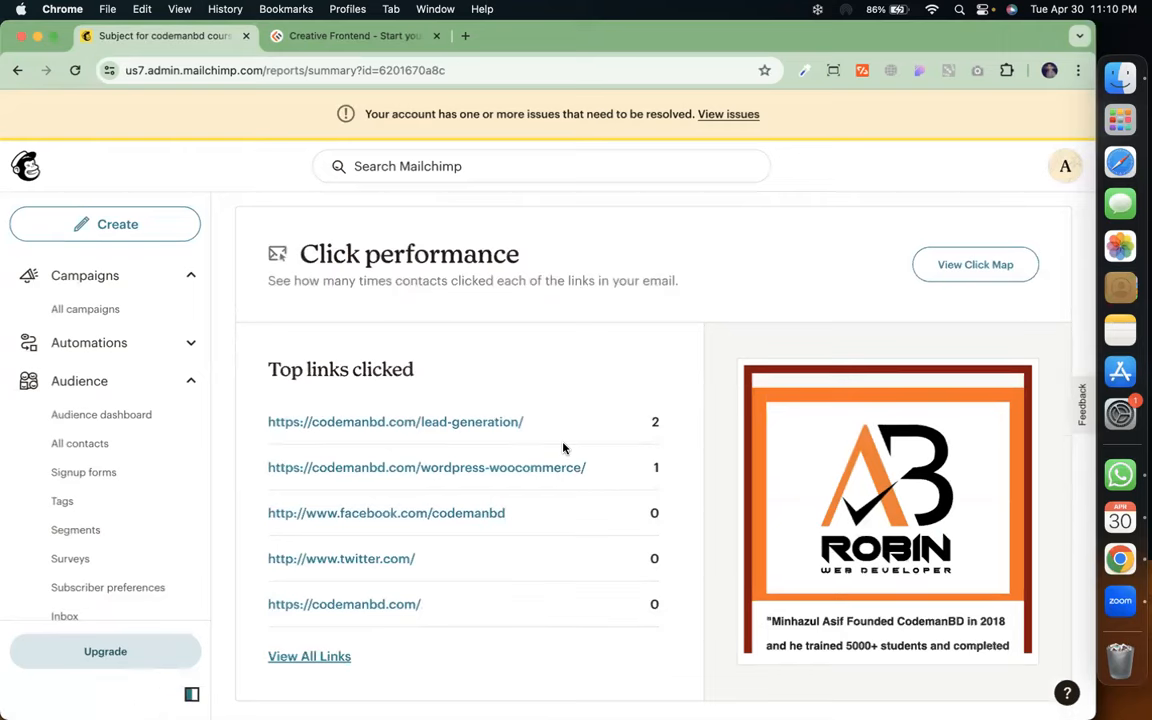
scroll(612, 473, "down", 5)
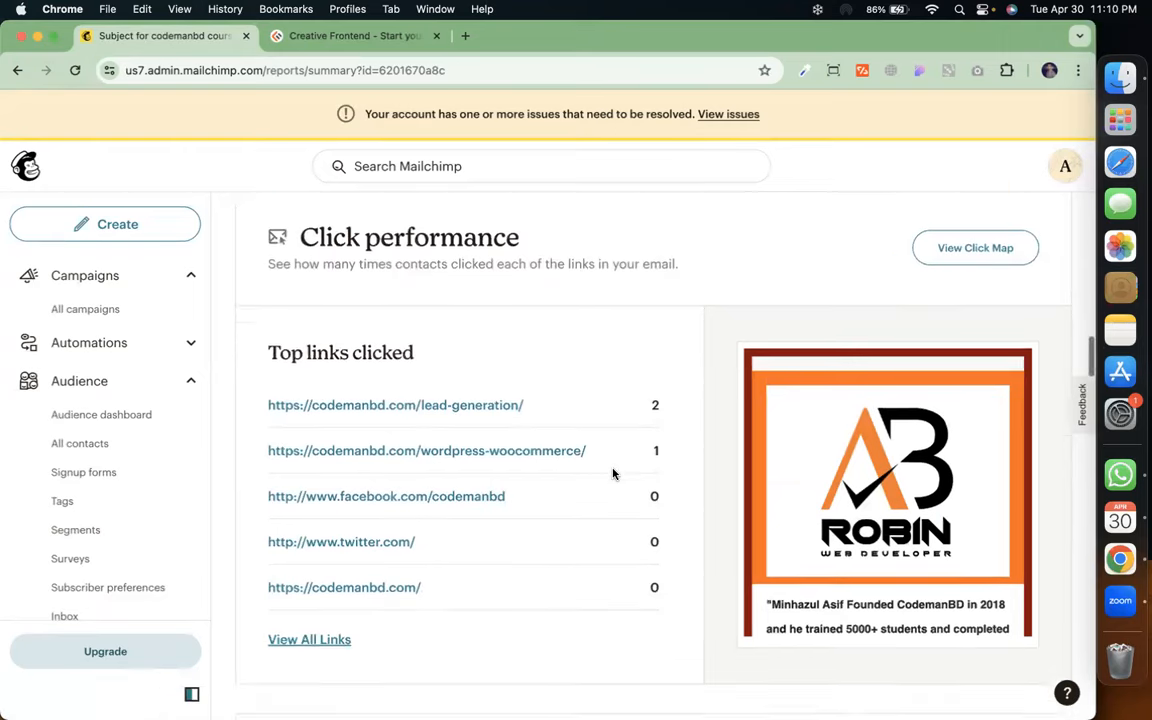
scroll(613, 474, "down", 12)
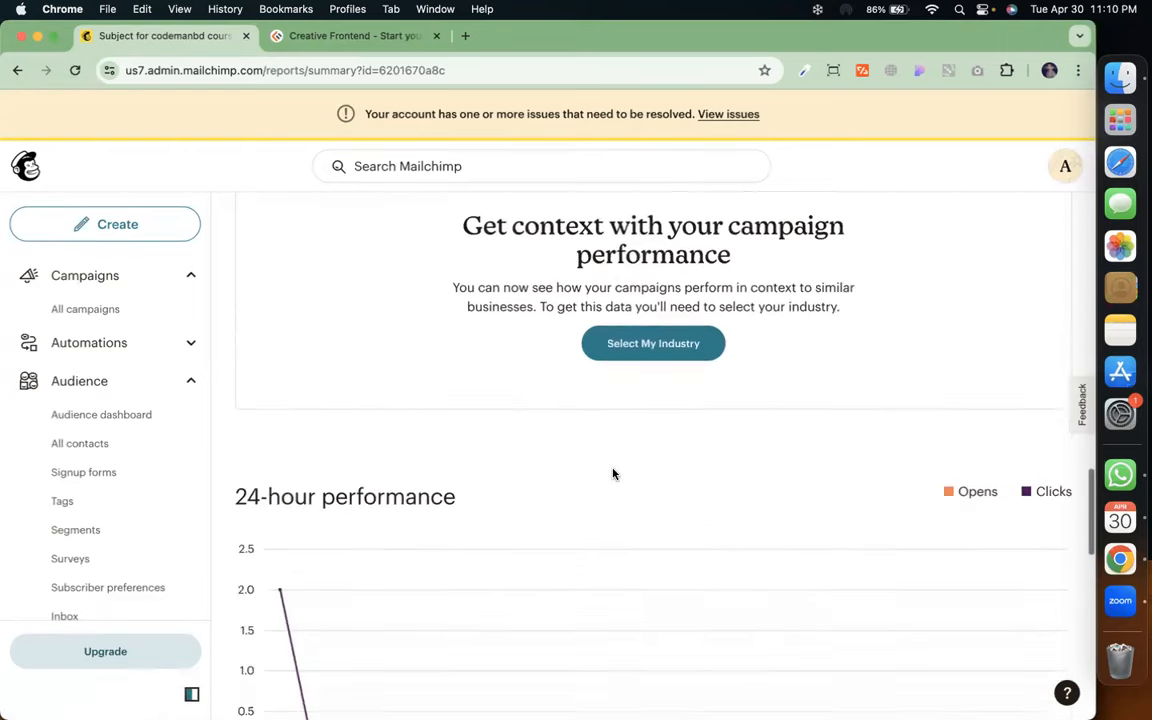
scroll(613, 474, "down", 7)
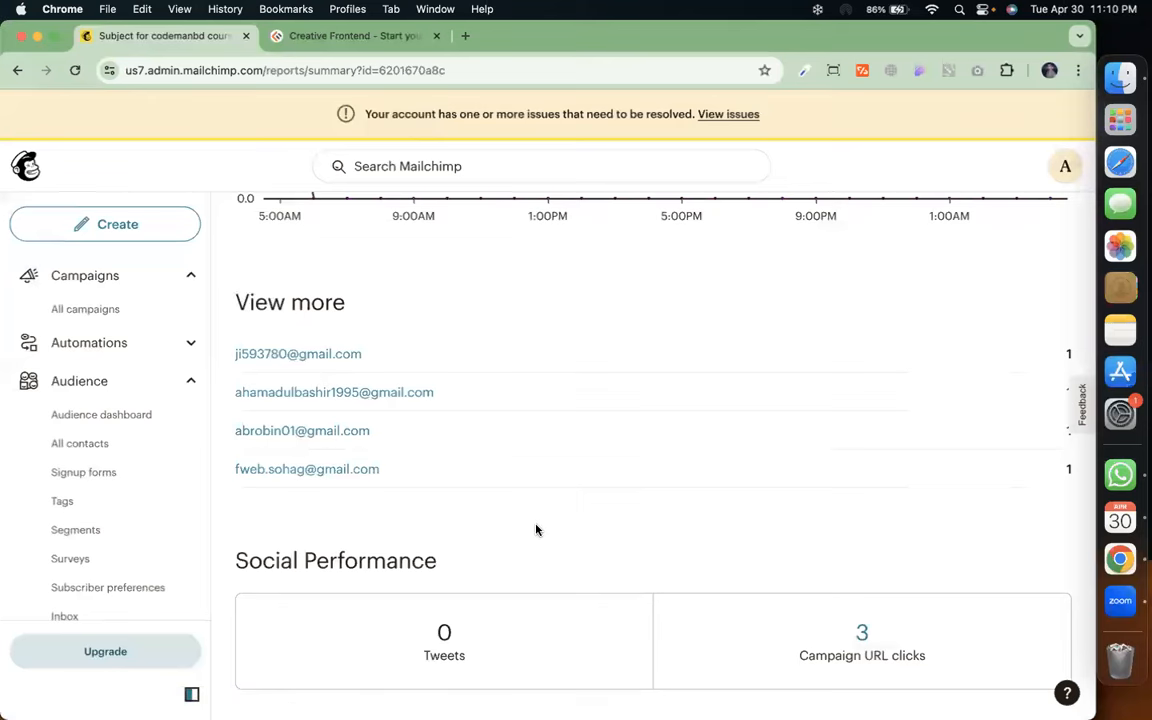
scroll(536, 529, "down", 3)
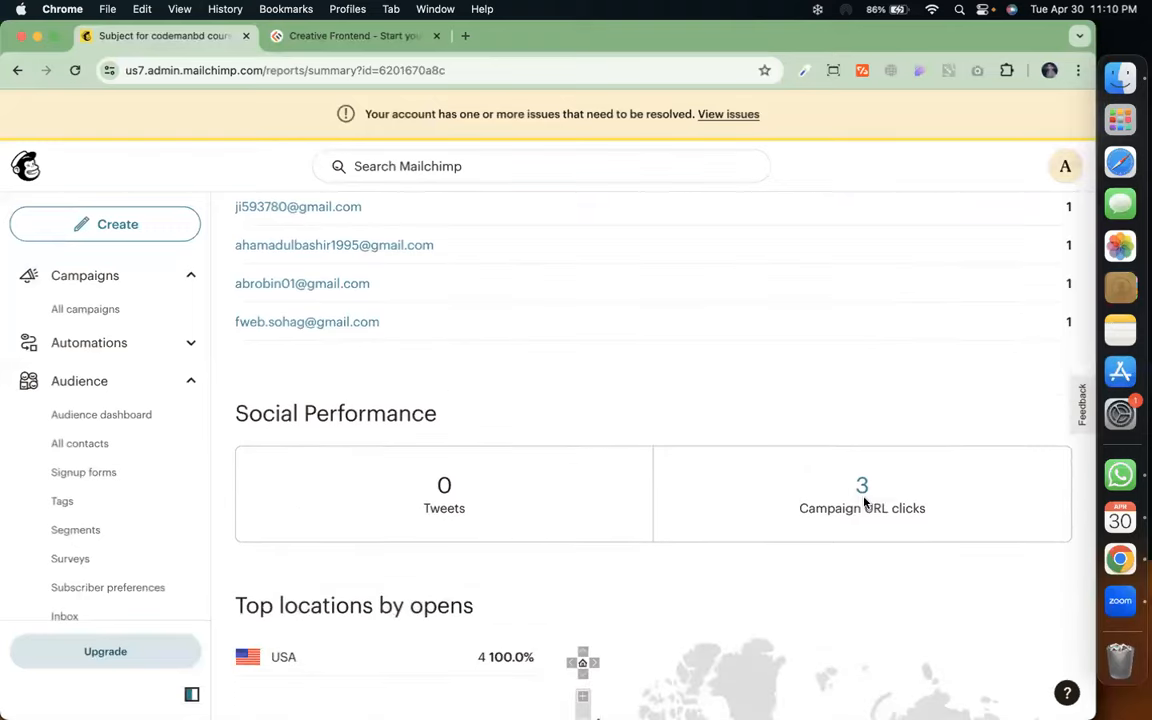
scroll(620, 396, "down", 10)
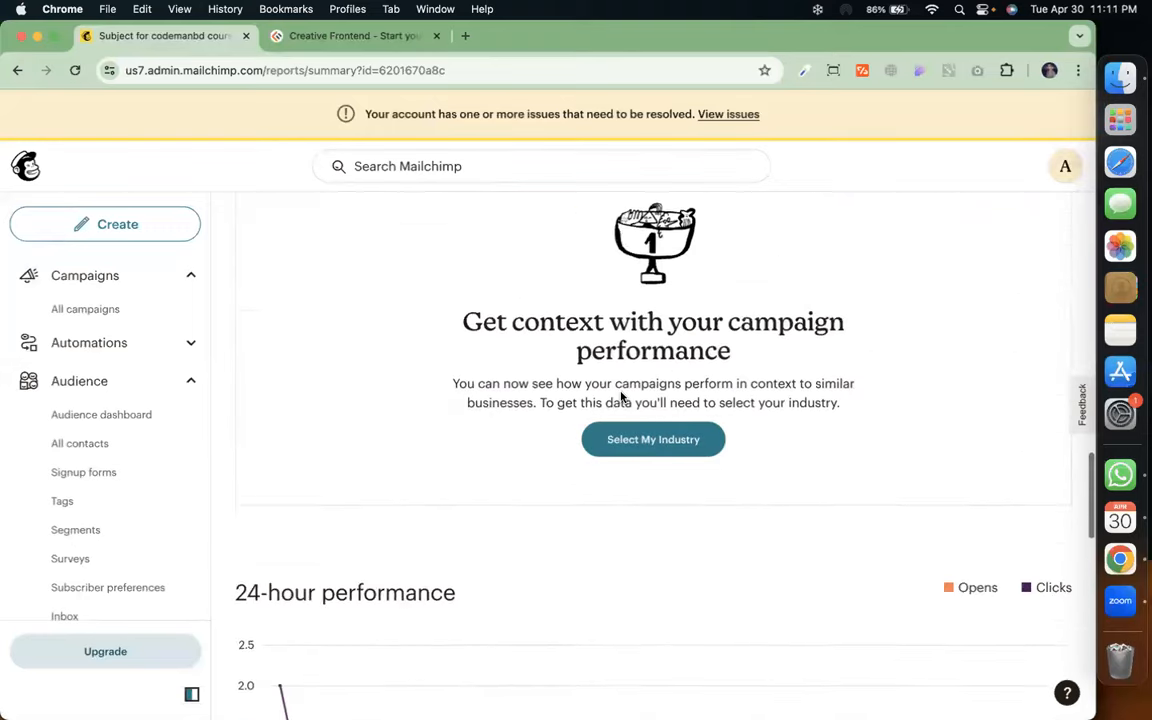
scroll(620, 396, "up", 10)
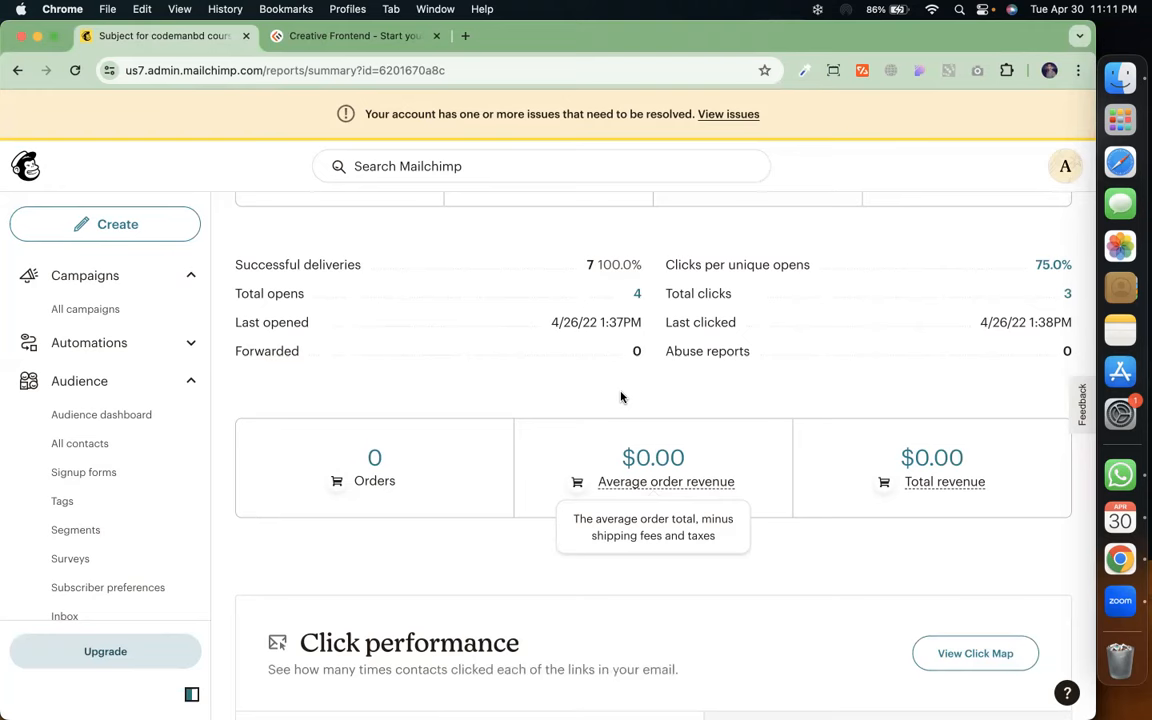
scroll(620, 397, "down", 10)
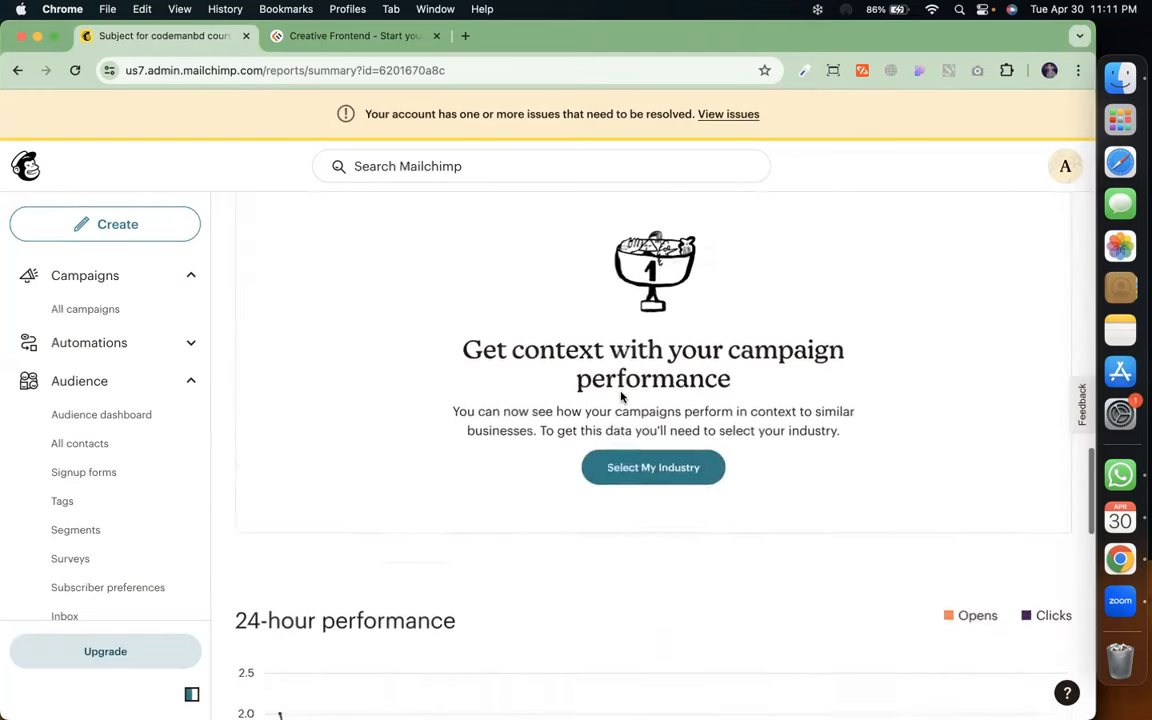
scroll(620, 397, "down", 10)
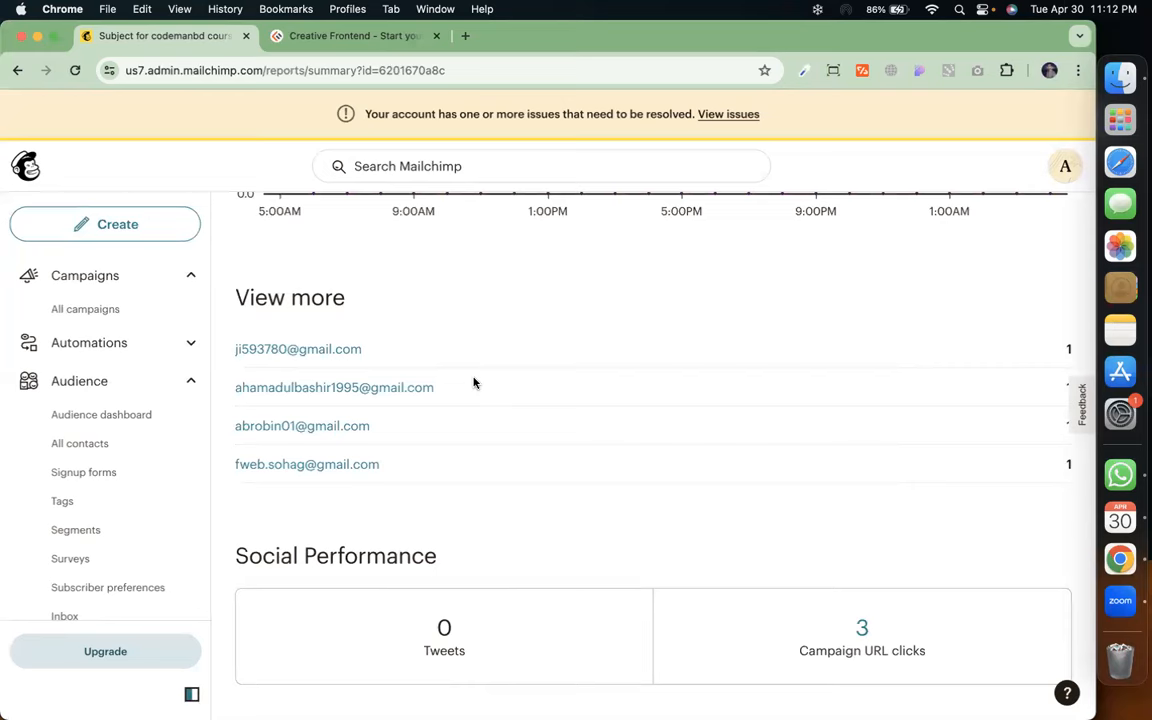
scroll(474, 383, "up", 15)
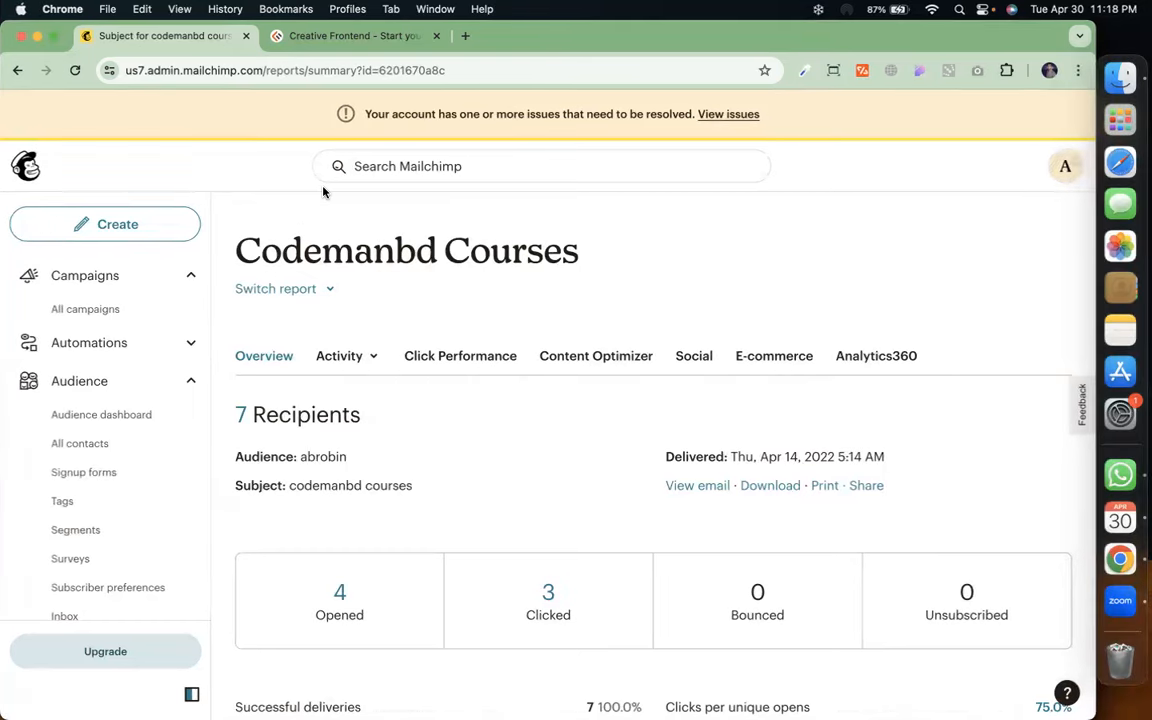
Show all open windows at once with Ctrl+Up
key("ctrl+Up")
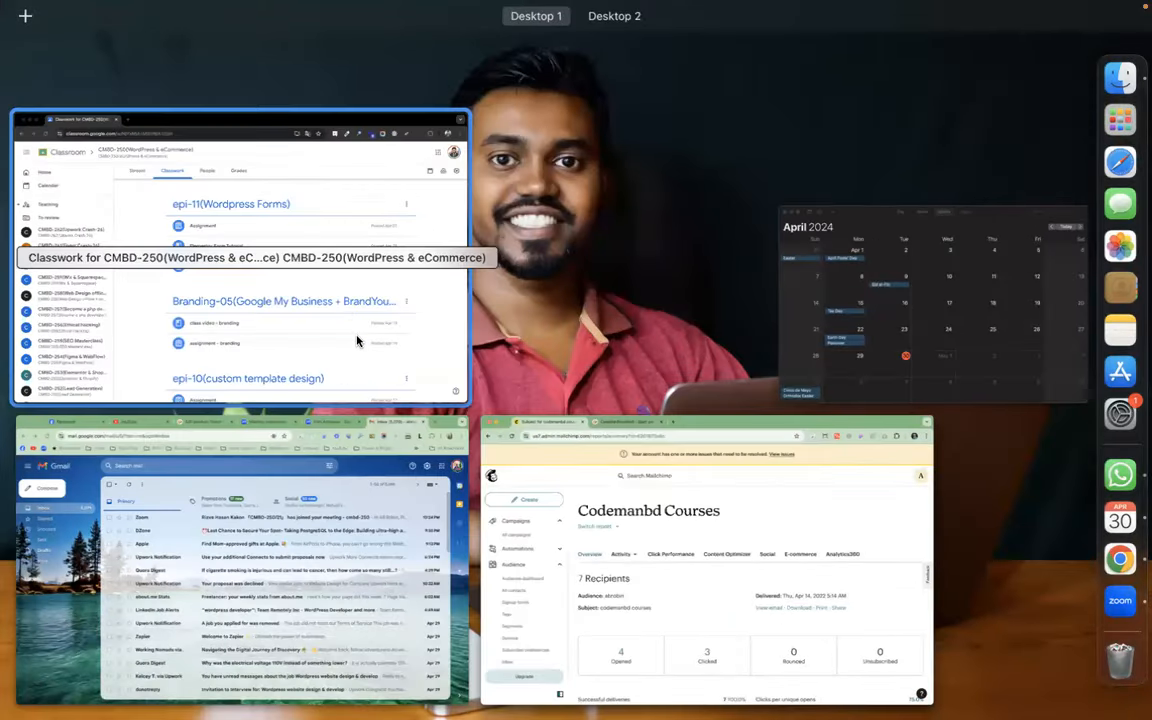
Bring the browser forward and go to fiverr.com in a new tab
left_click(380, 474)
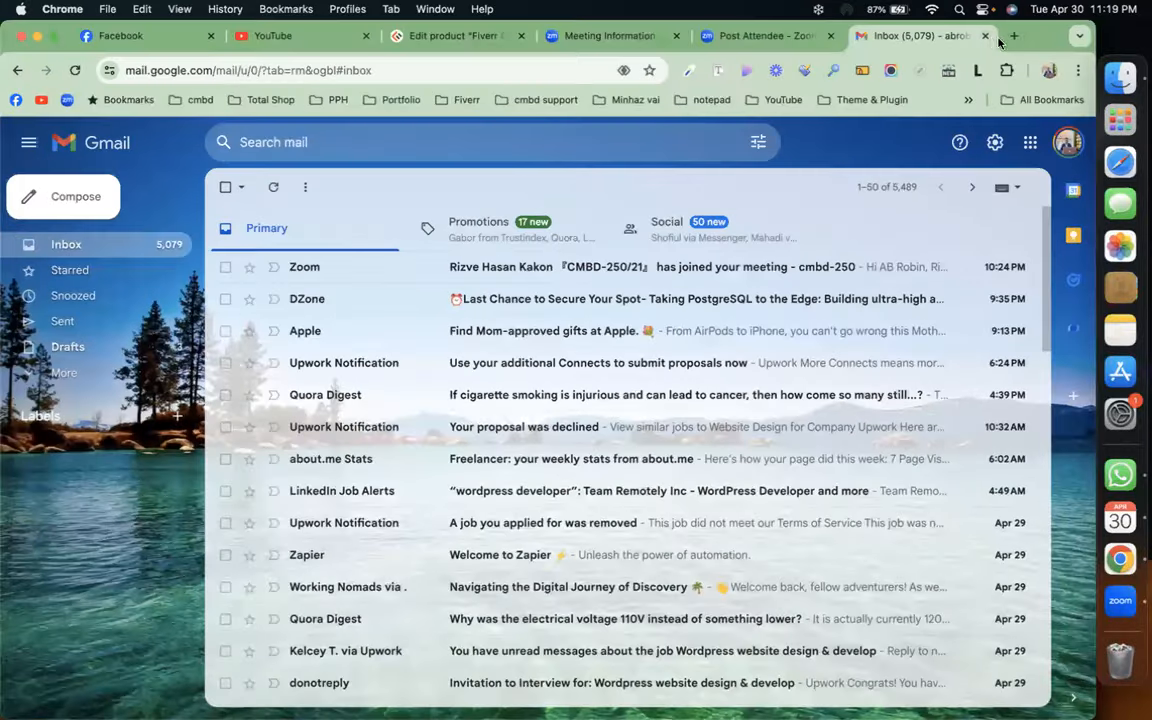
left_click(1011, 37)
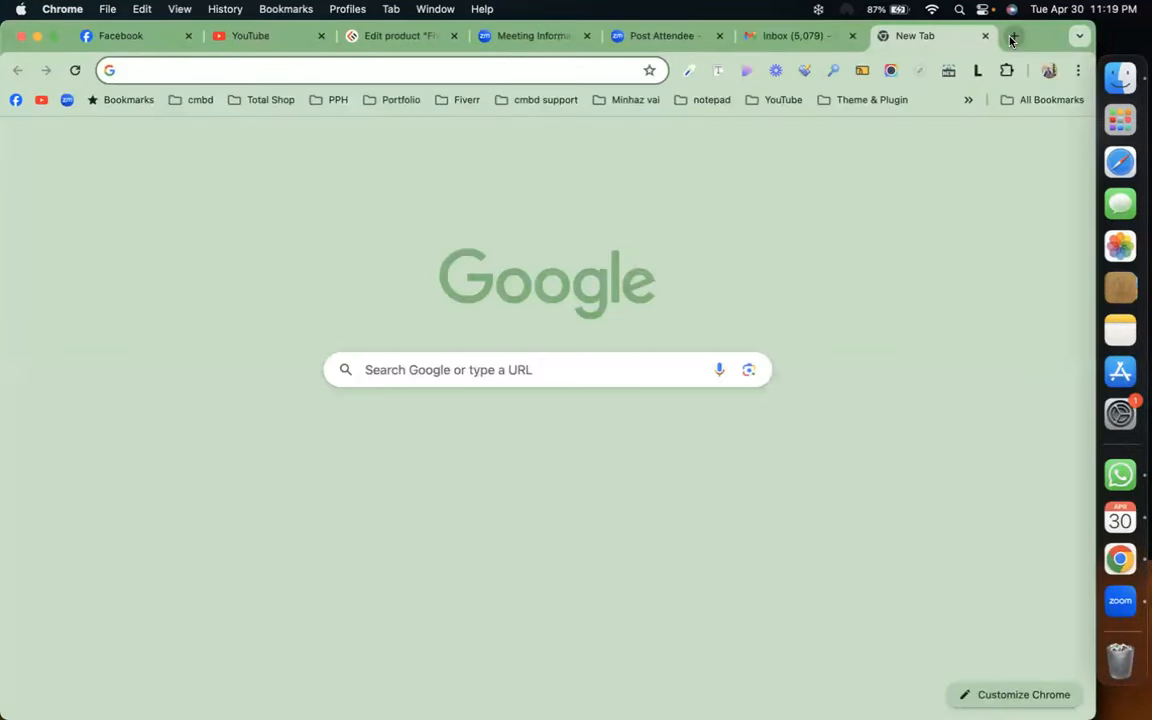
left_click(1011, 37)
type("i")
key("BackSpace")
key("BackSpace")
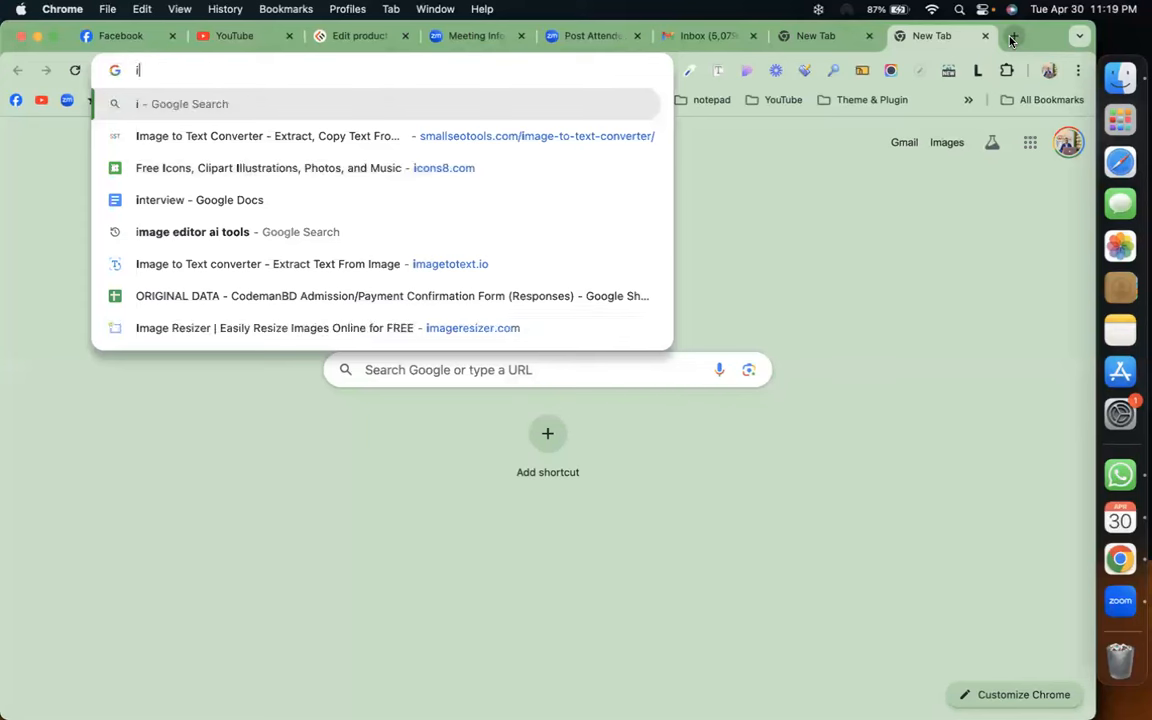
type("fi")
key("Return")
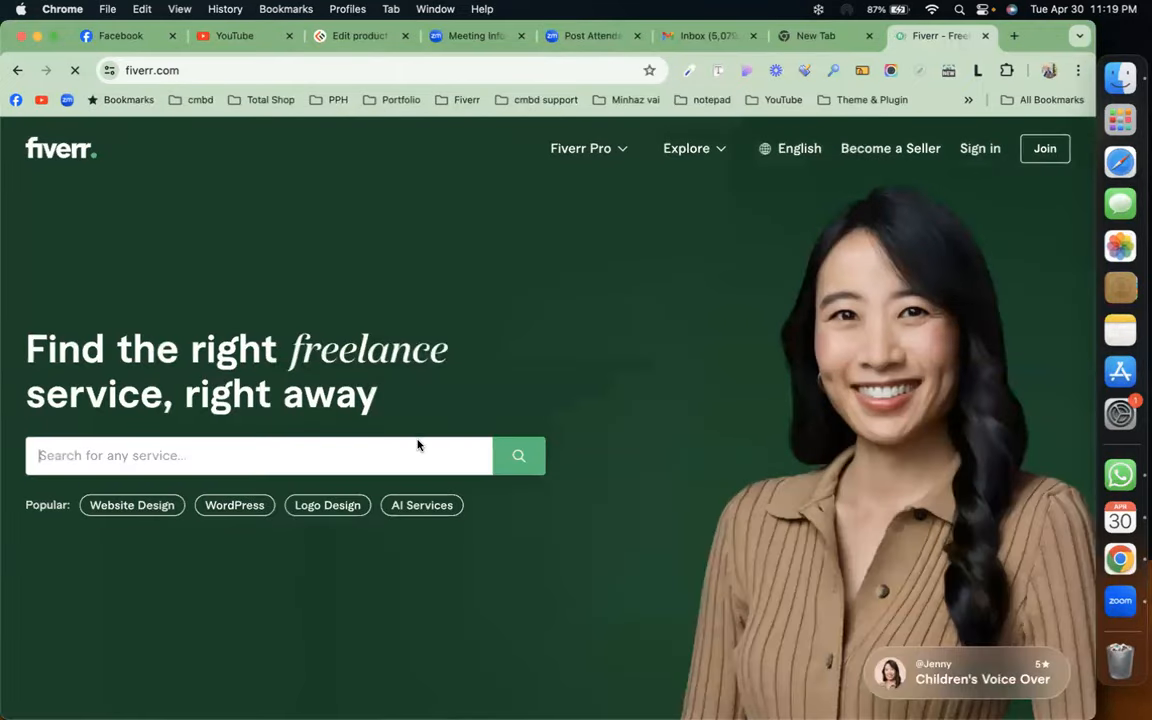
Search Fiverr for 'mailchimp email template design' gigs
left_click(414, 465)
type("mailchimp")
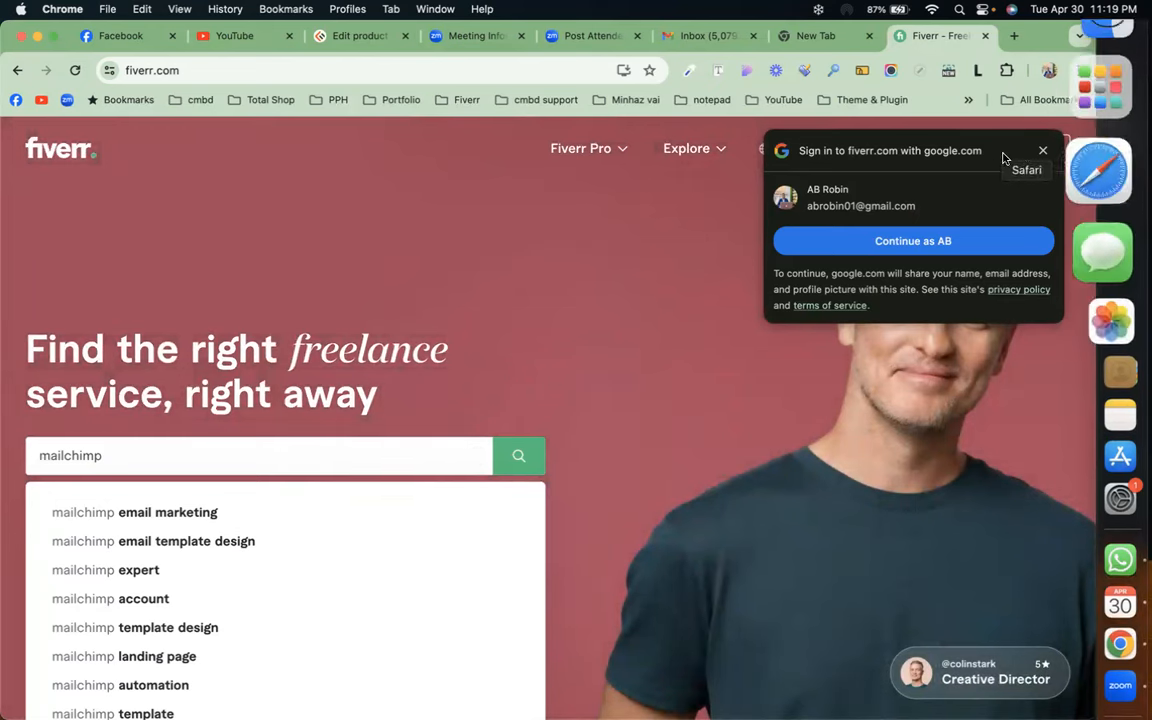
left_click(1043, 150)
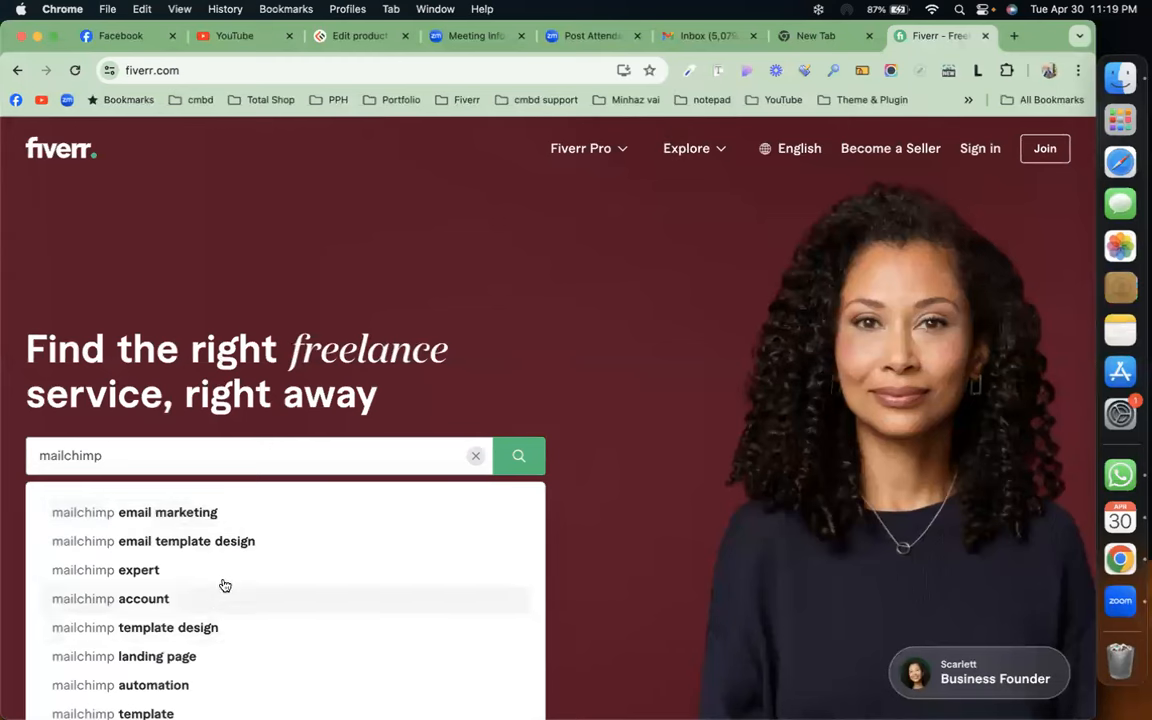
left_click(243, 541)
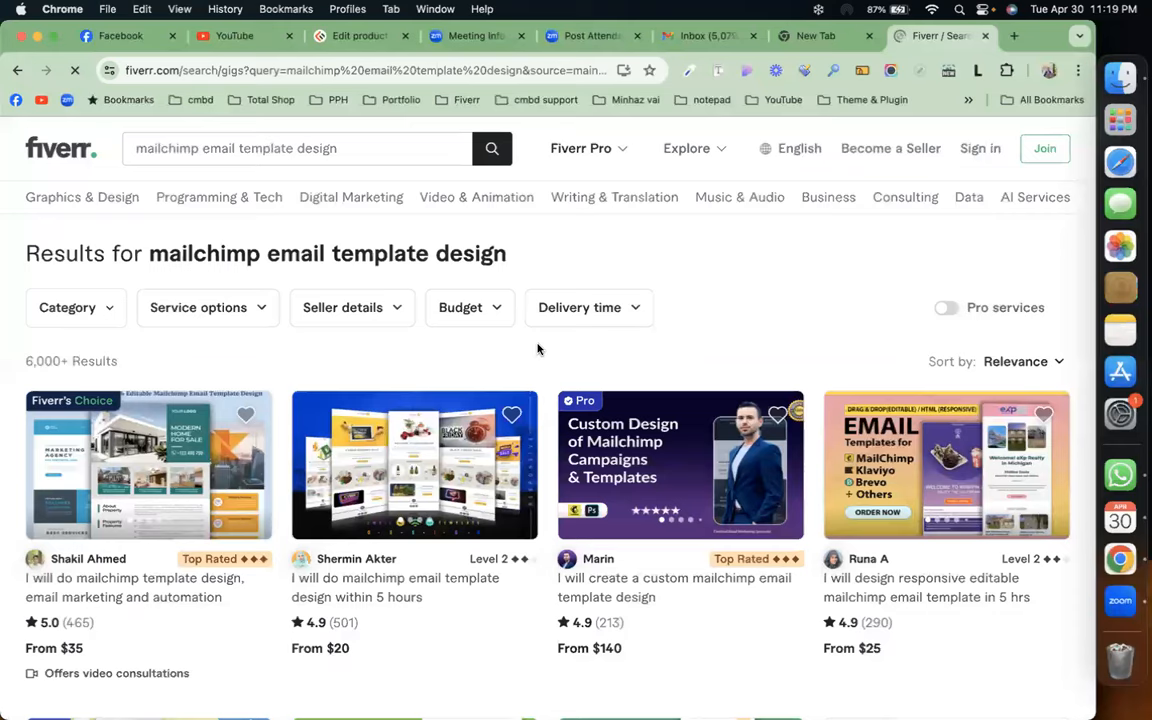
scroll(537, 349, "down", 3)
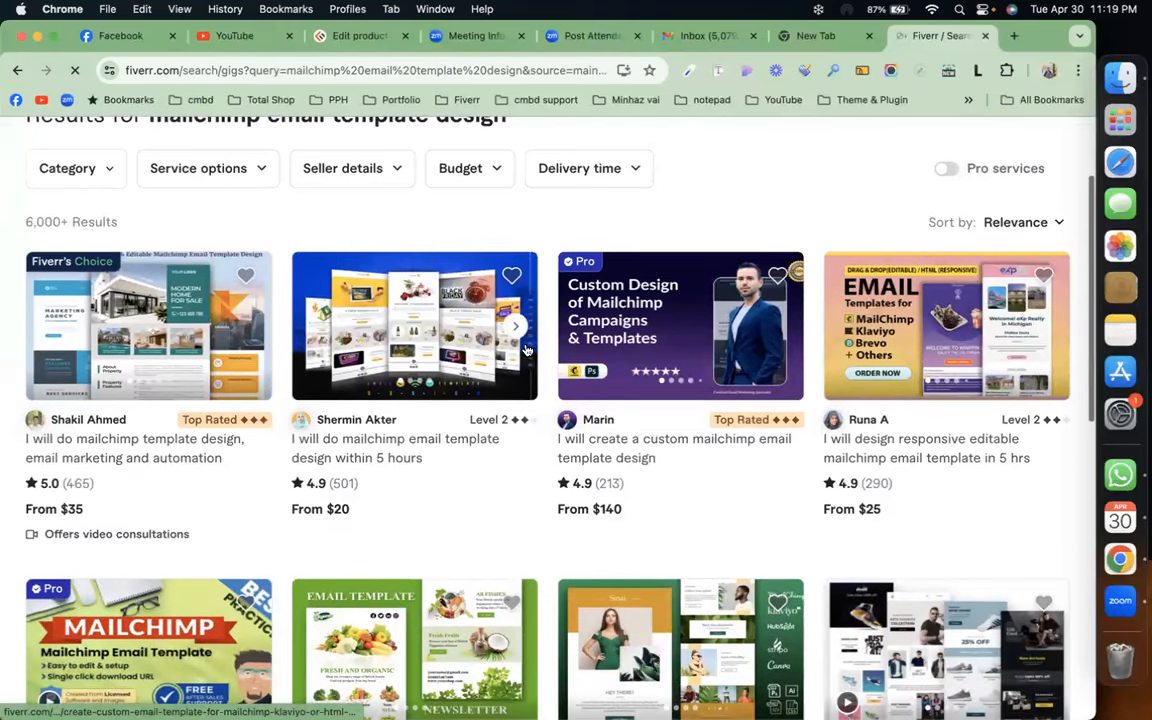
Open the first Mailchimp template gig in a new tab and browse its page
right_click(148, 445)
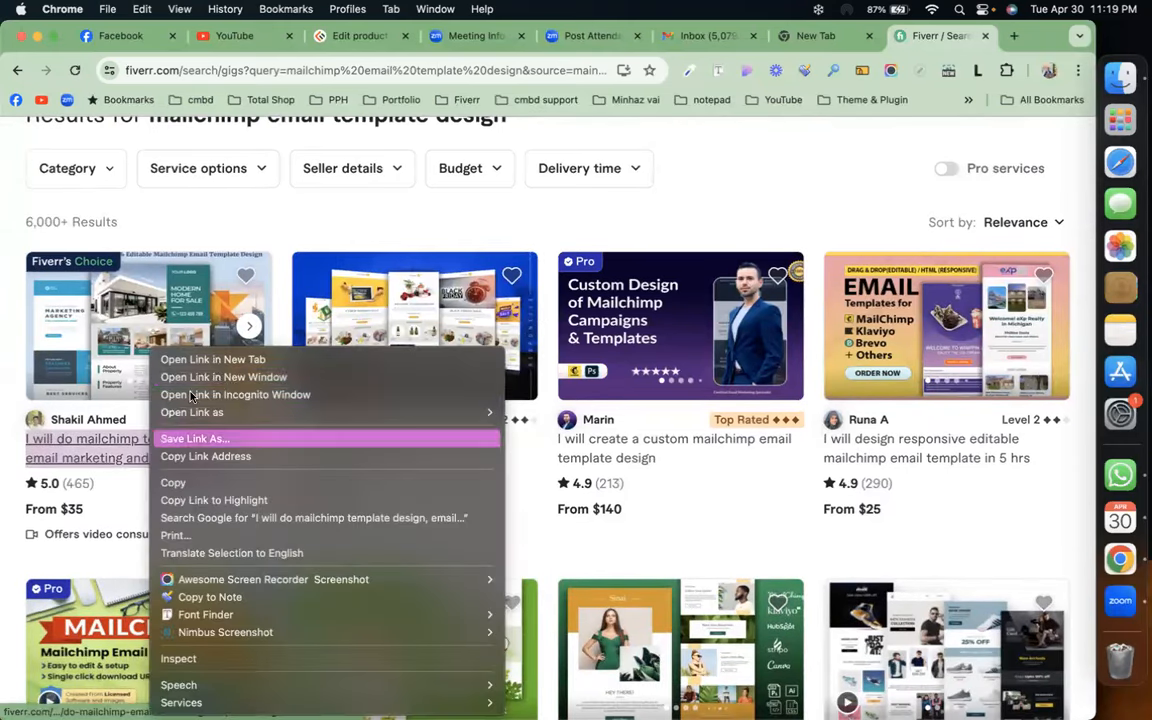
left_click(237, 358)
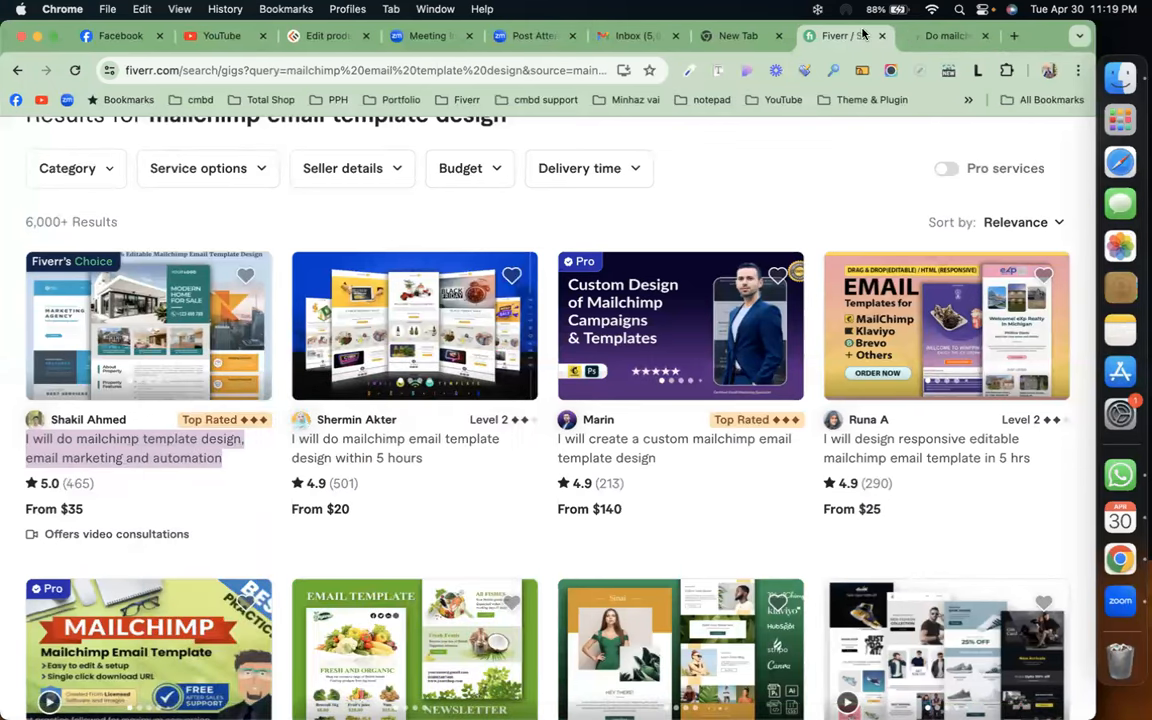
left_click(938, 36)
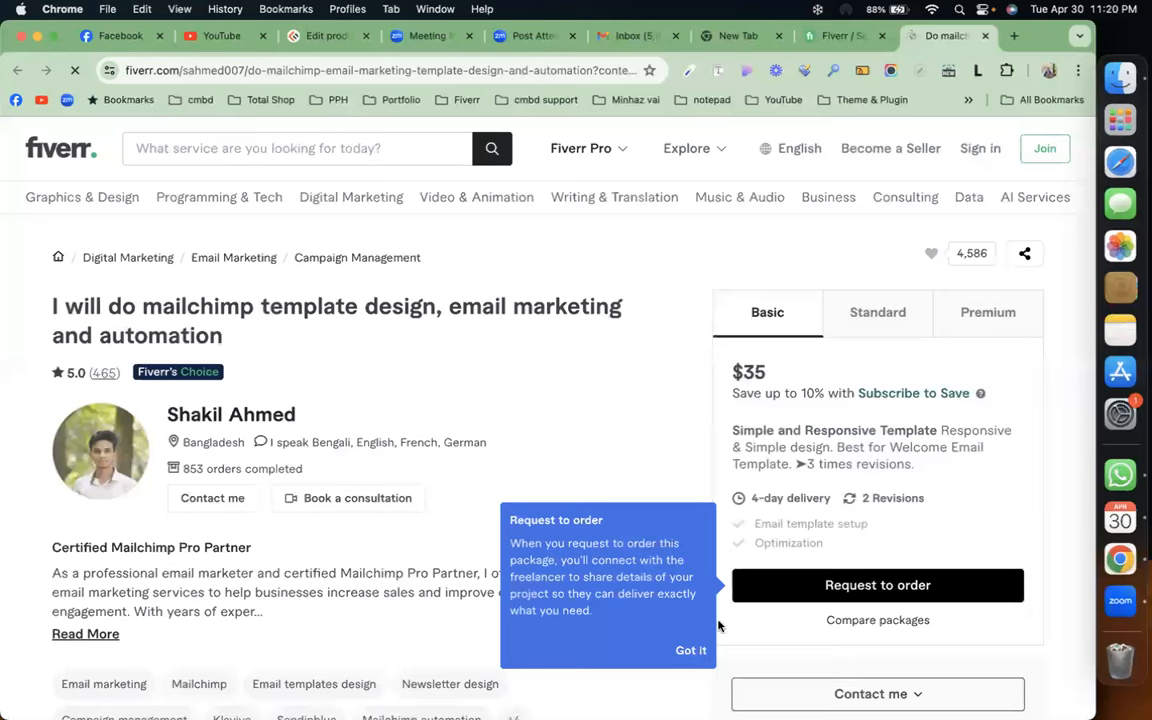
left_click(690, 651)
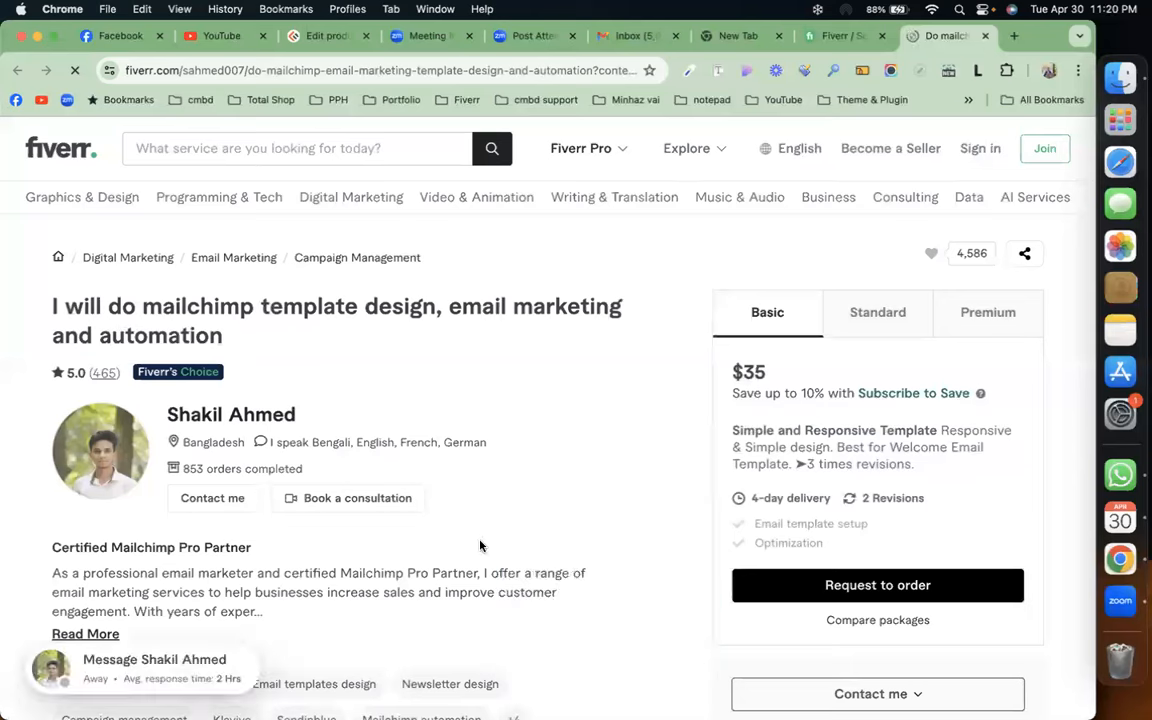
scroll(480, 545, "down", 5)
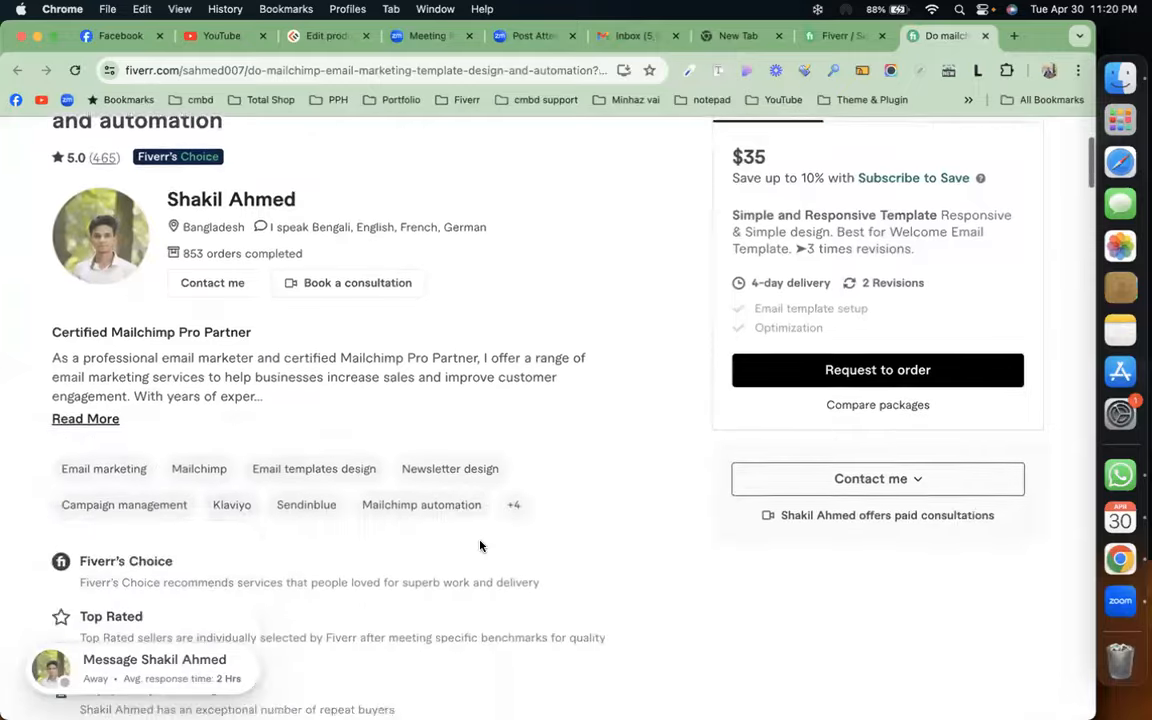
scroll(480, 545, "down", 10)
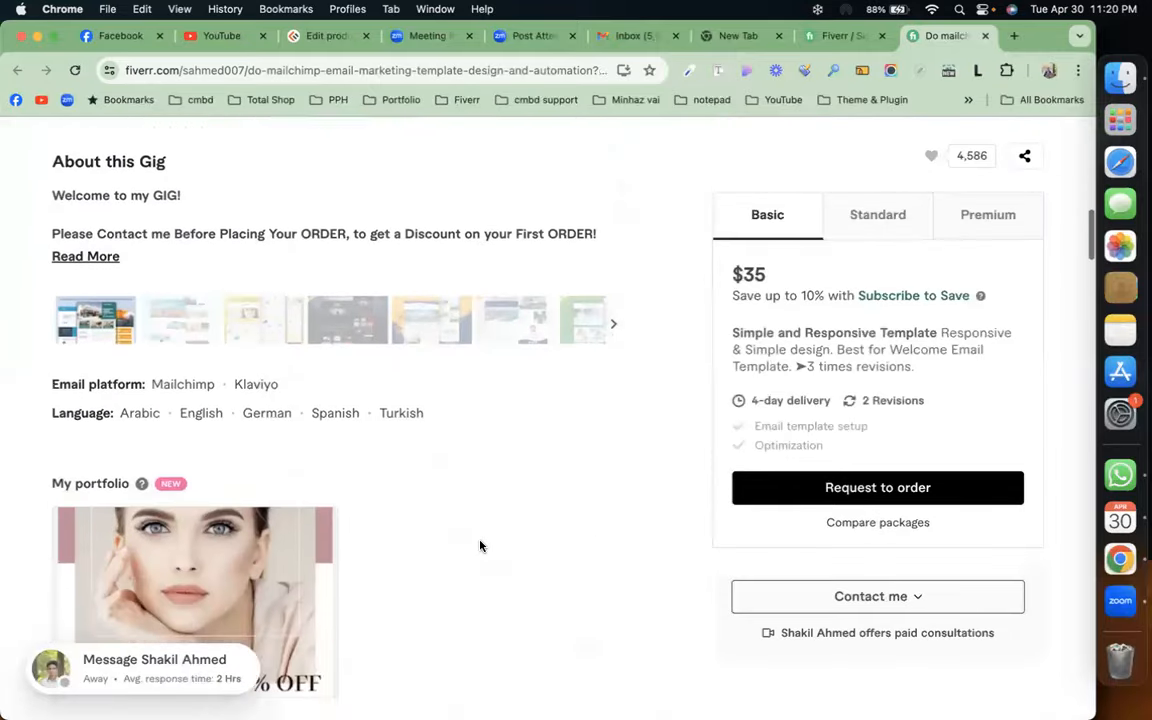
scroll(480, 545, "down", 6)
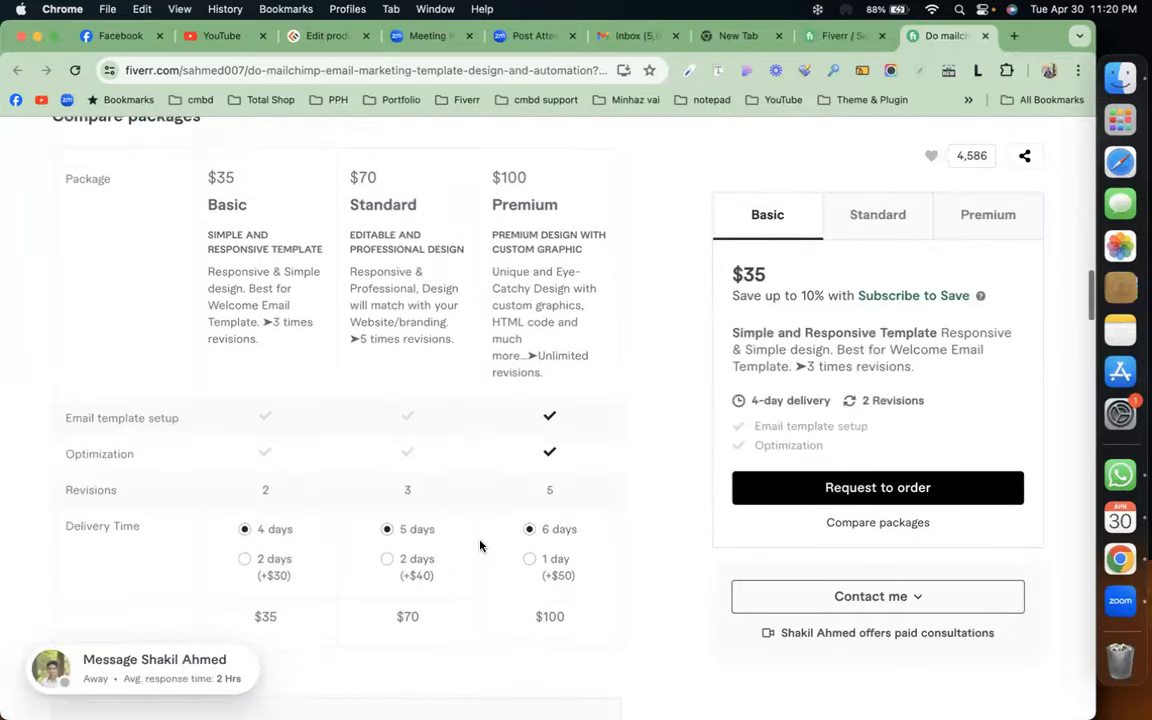
scroll(480, 545, "down", 5)
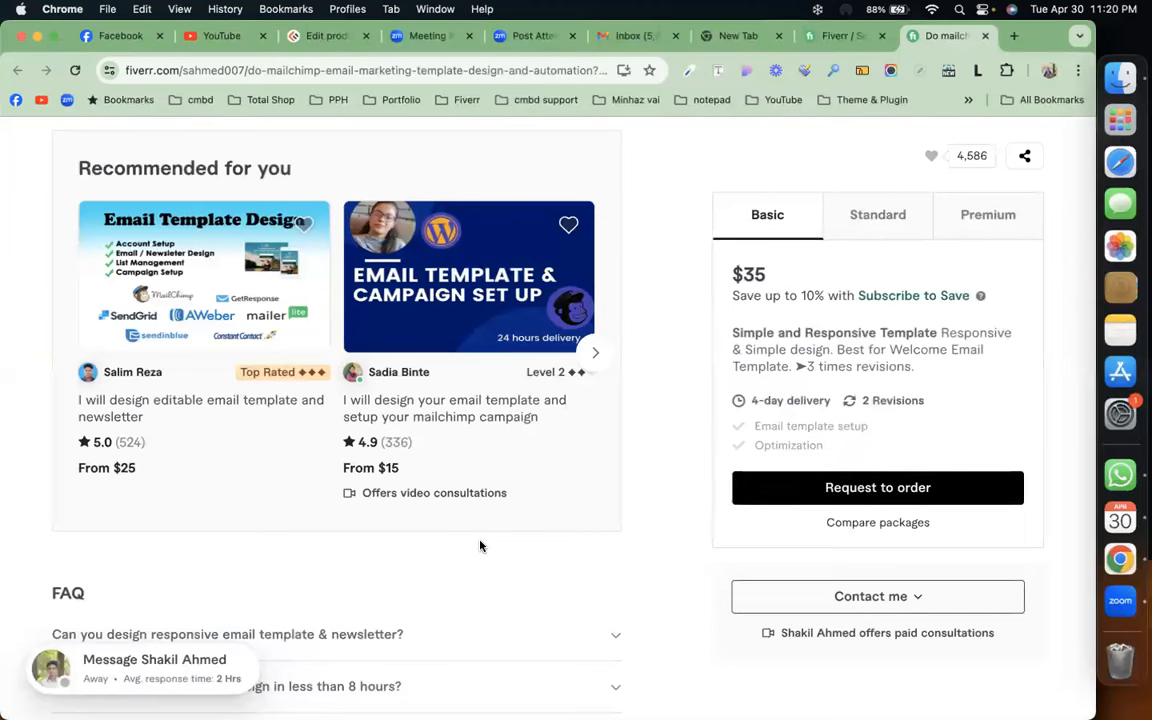
scroll(480, 545, "down", 4)
scroll(482, 547, "down", 15)
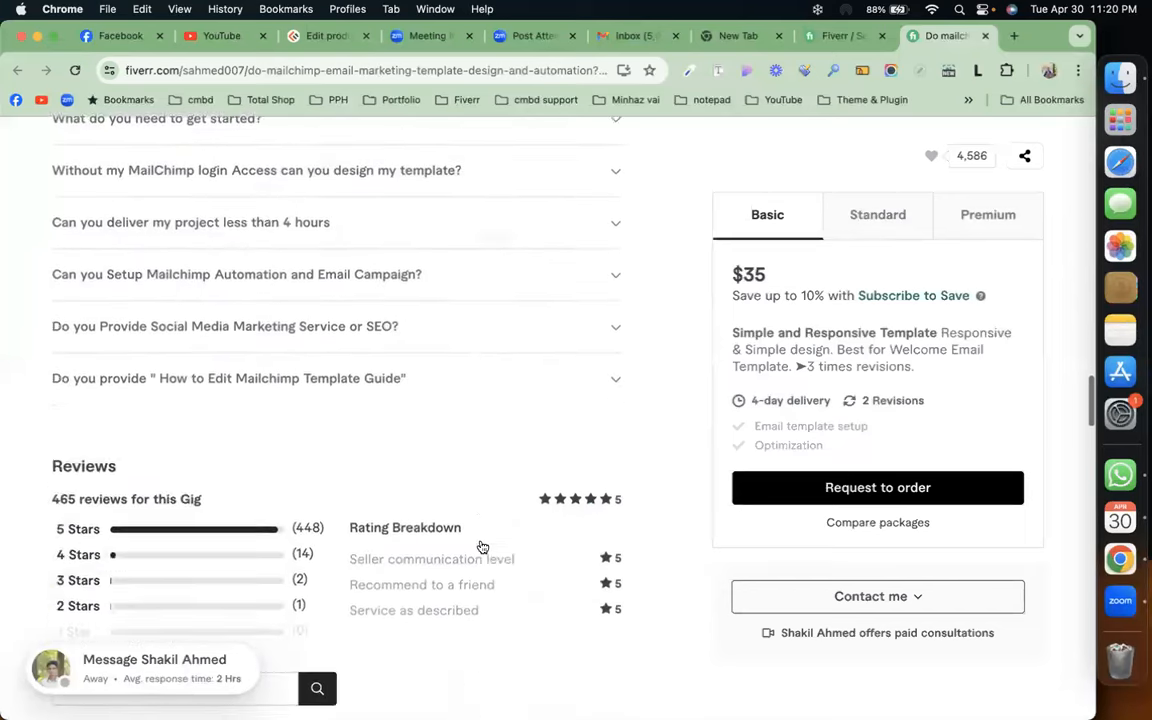
scroll(480, 545, "down", 4)
scroll(480, 545, "up", 20)
scroll(480, 545, "up", 3)
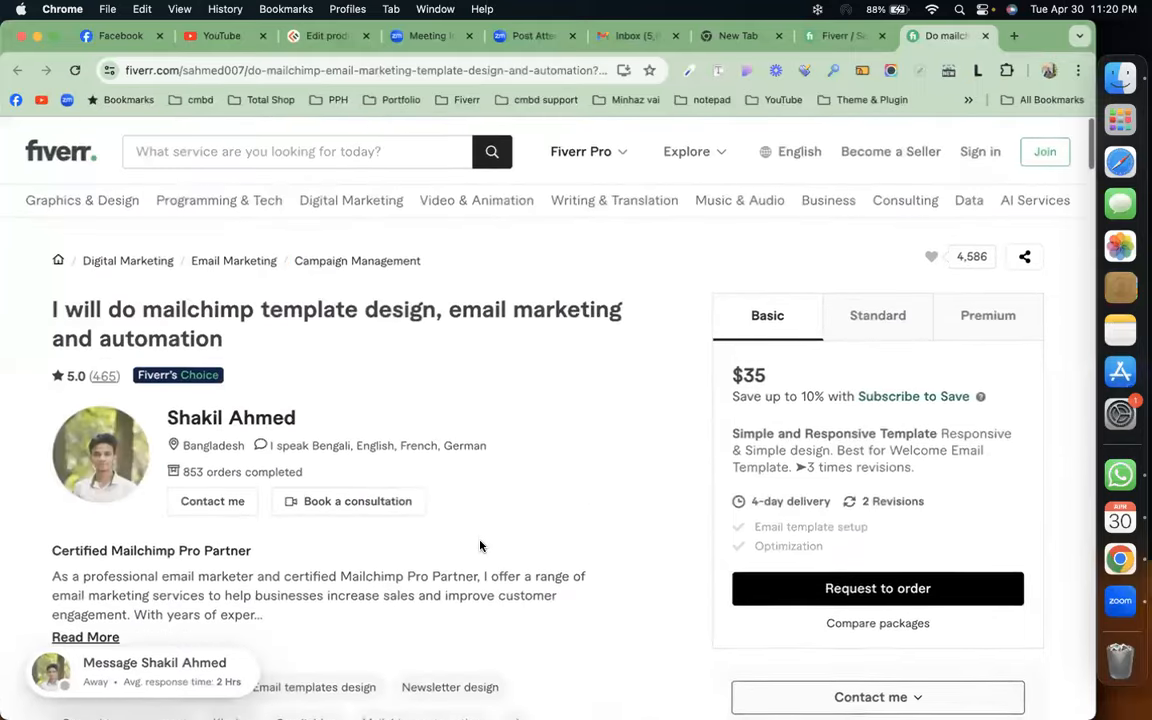
Read the seller's full profile and reviews, then return to the search results
left_click(237, 422)
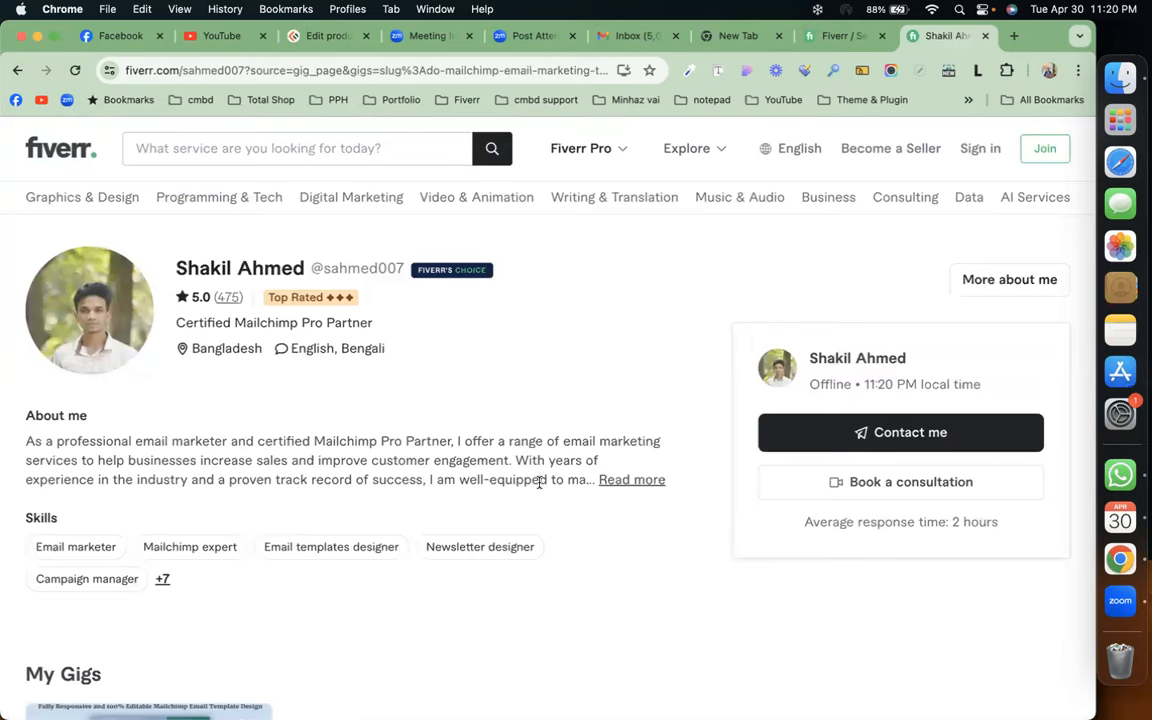
left_click(612, 481)
scroll(442, 535, "down", 5)
scroll(442, 540, "down", 10)
scroll(442, 540, "down", 8)
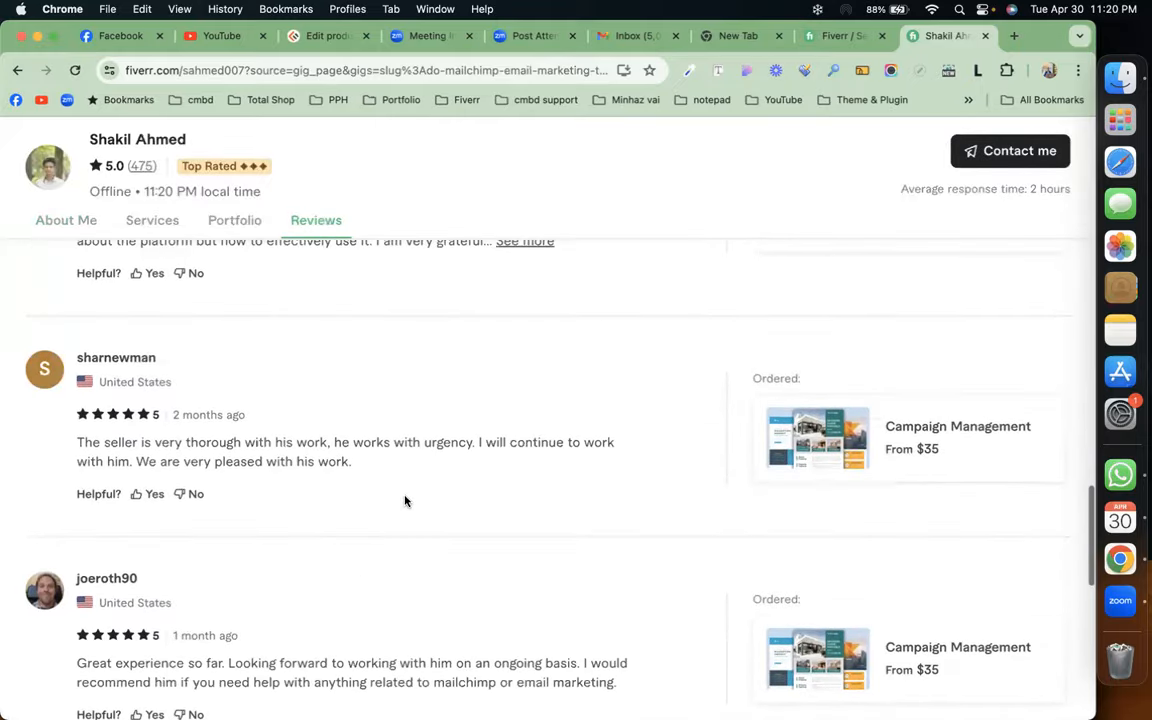
scroll(405, 500, "down", 10)
scroll(405, 500, "up", 20)
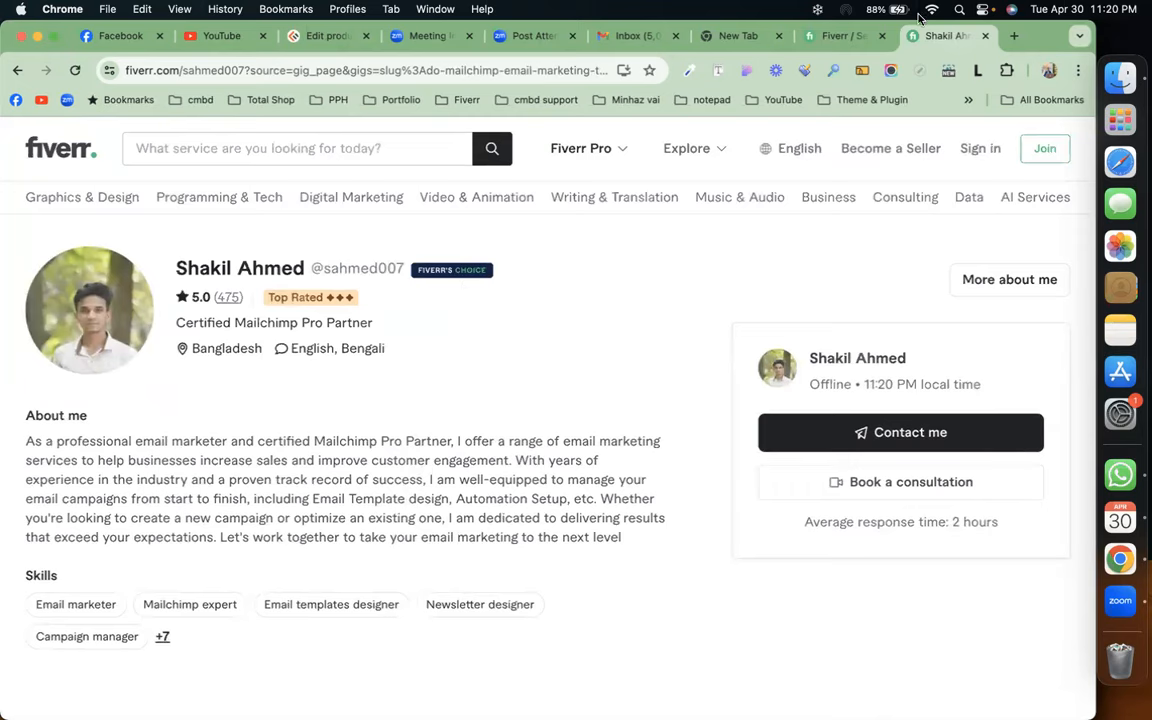
left_click(838, 36)
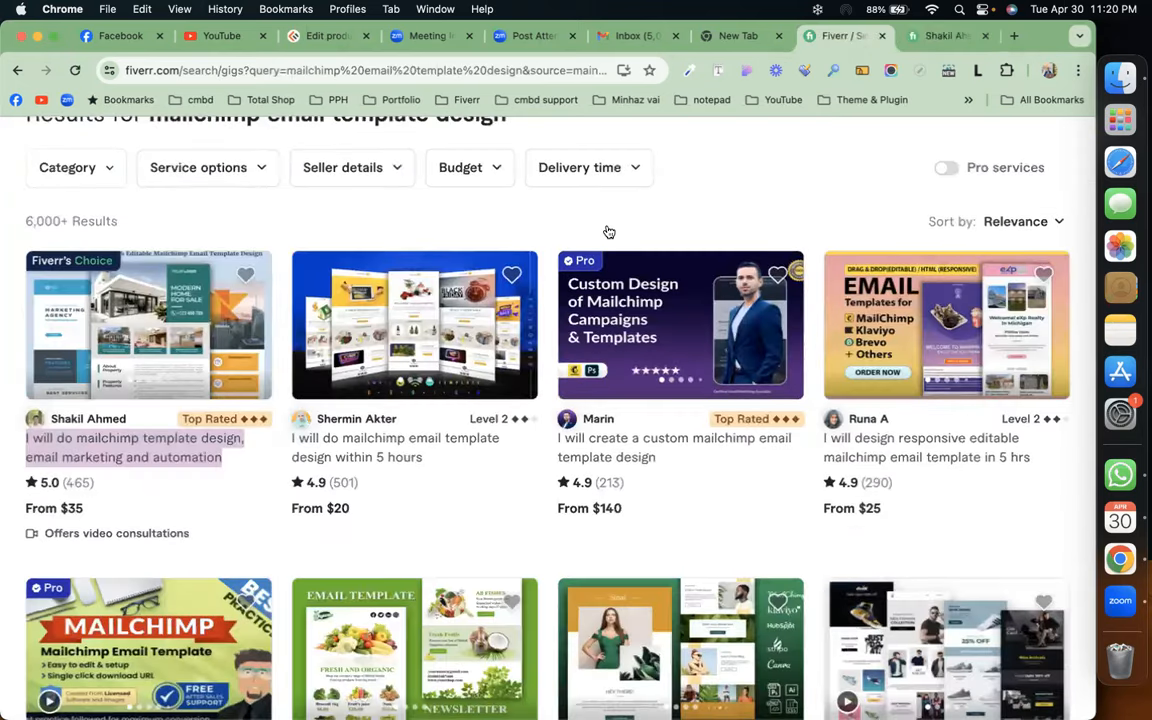
scroll(609, 232, "down", 5)
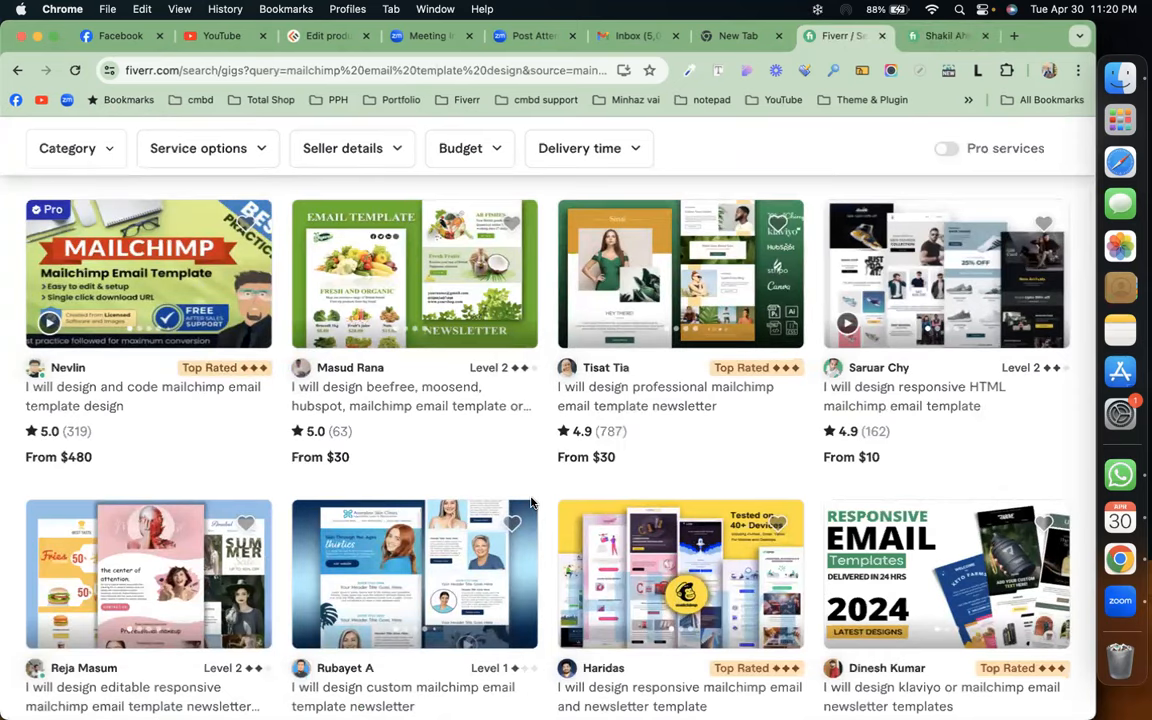
scroll(531, 503, "down", 3)
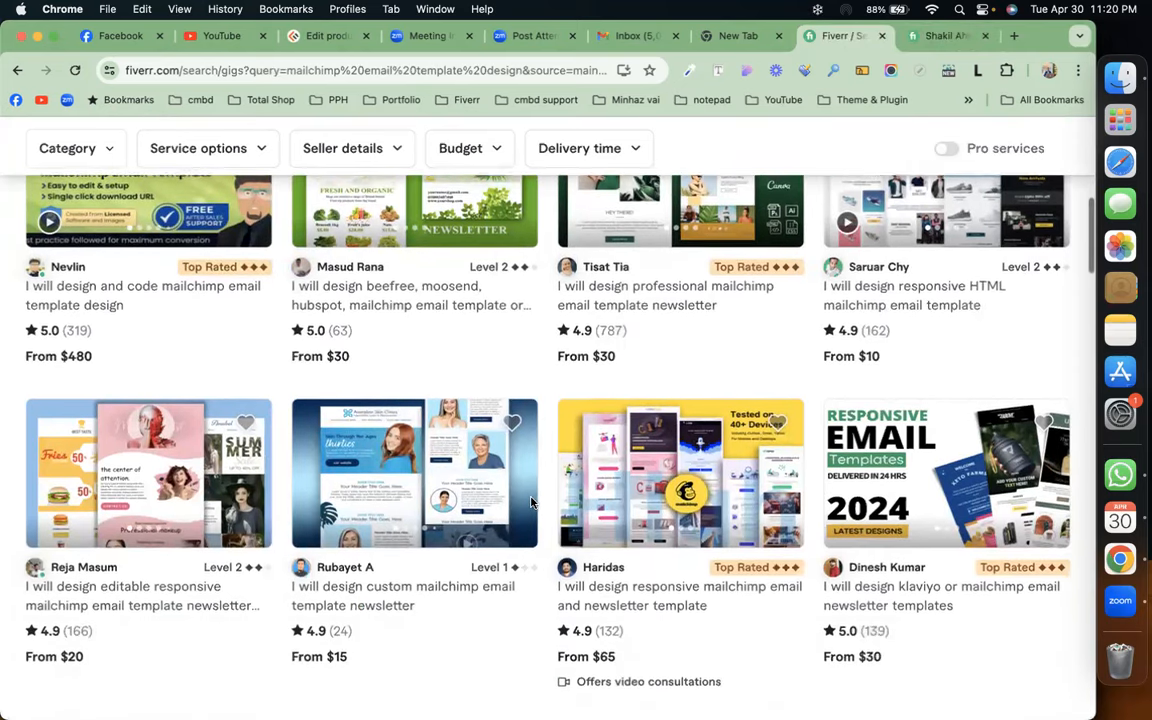
scroll(531, 503, "down", 6)
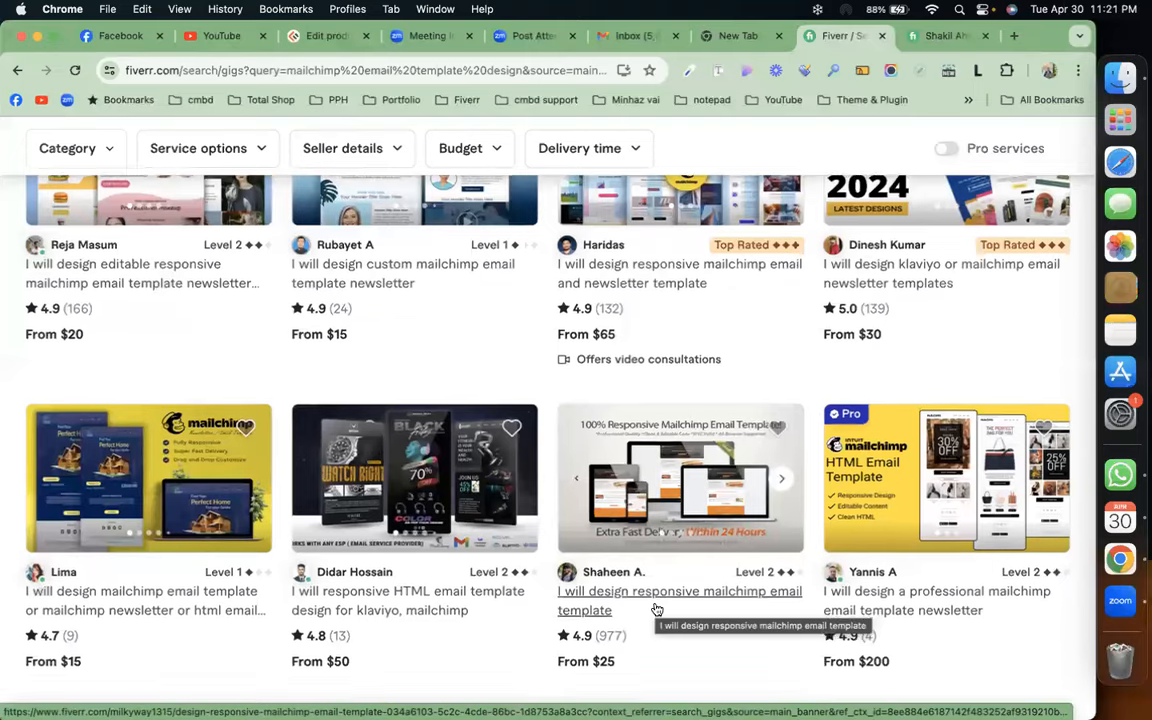
scroll(655, 660, "down", 2)
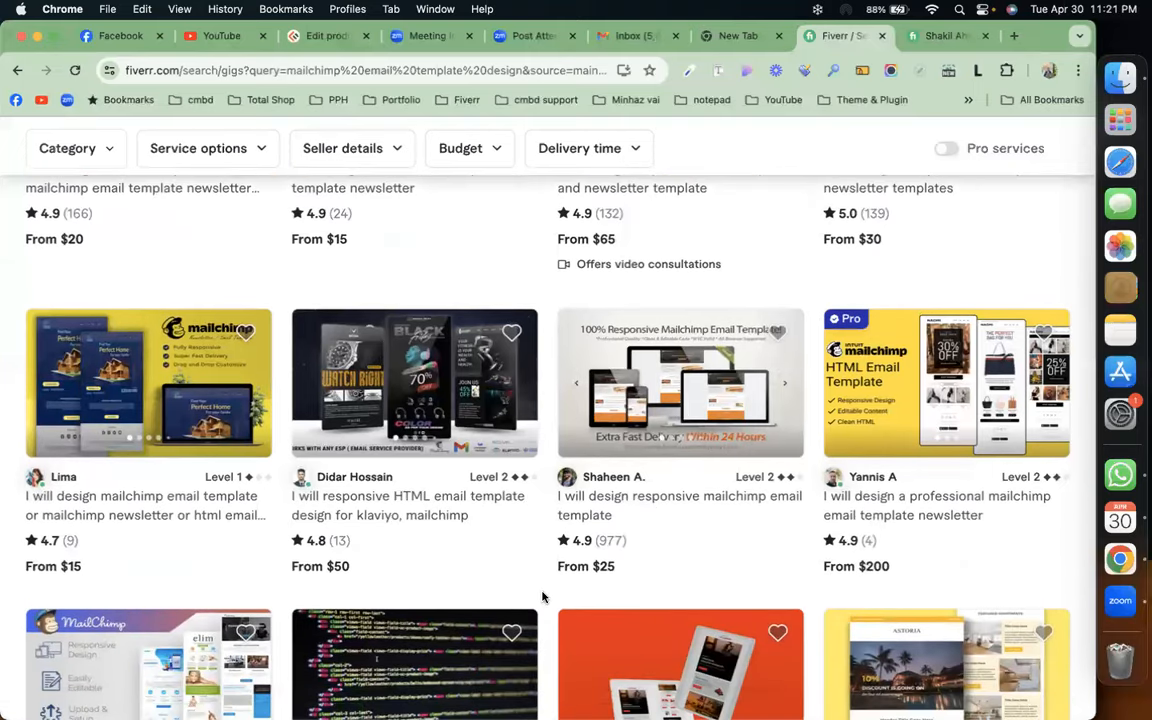
scroll(542, 597, "down", 5)
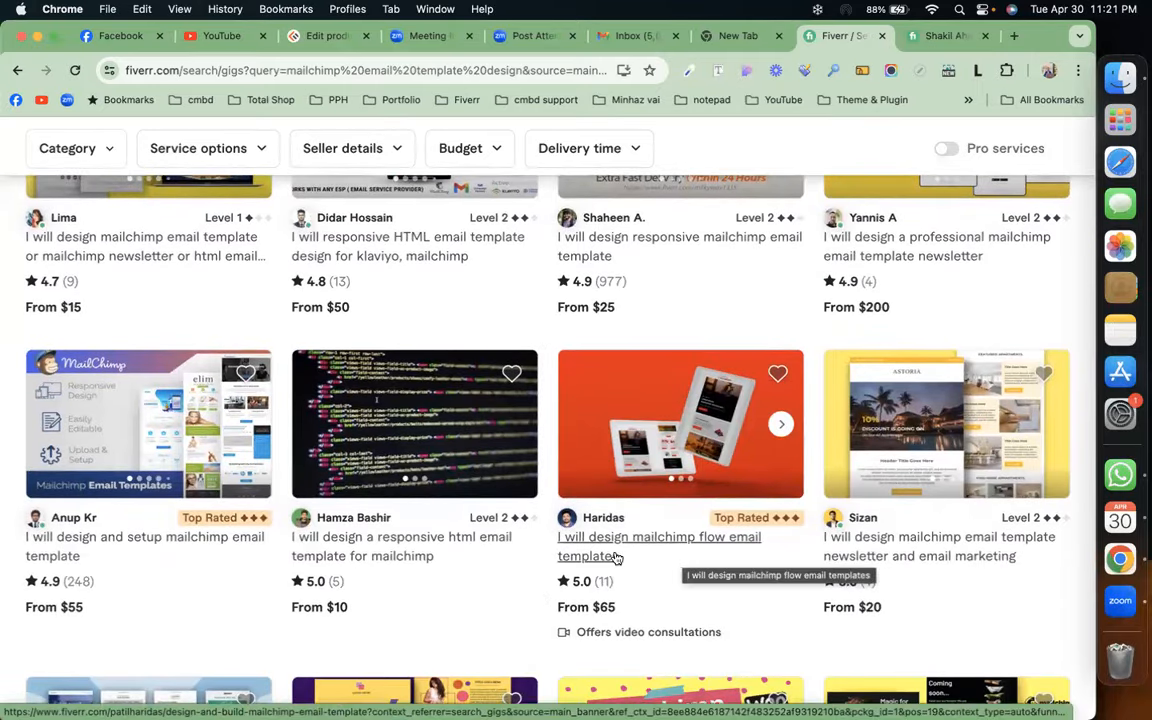
scroll(540, 607, "down", 7)
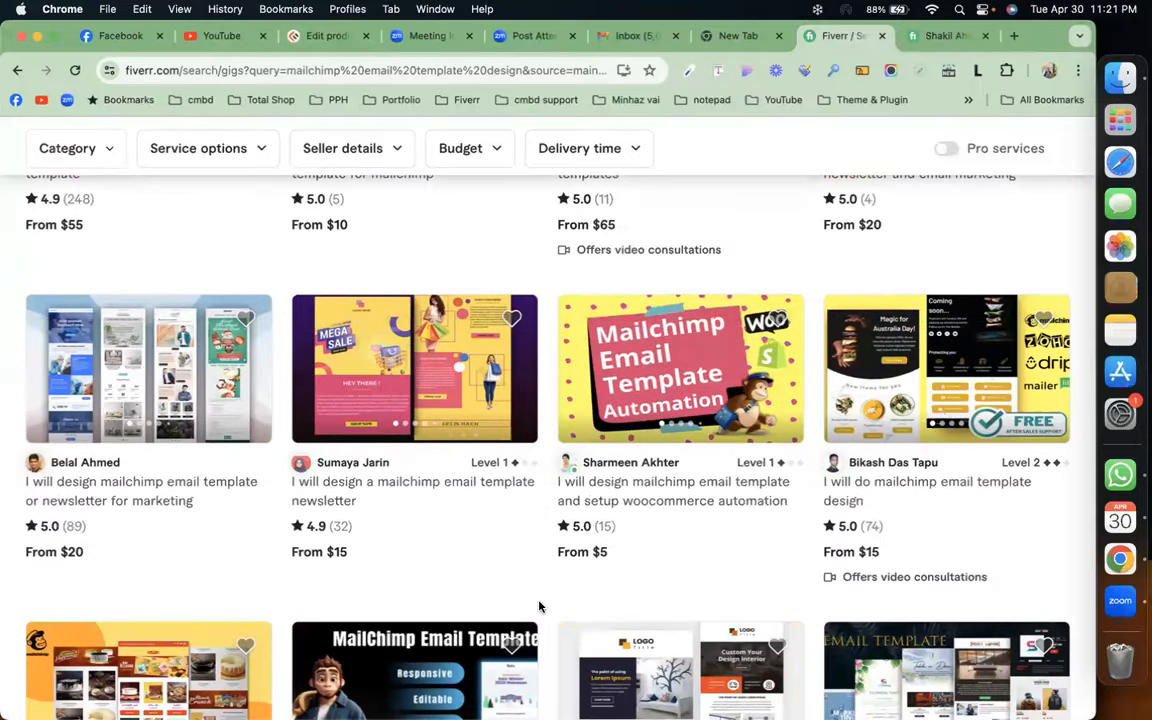
scroll(540, 607, "down", 6)
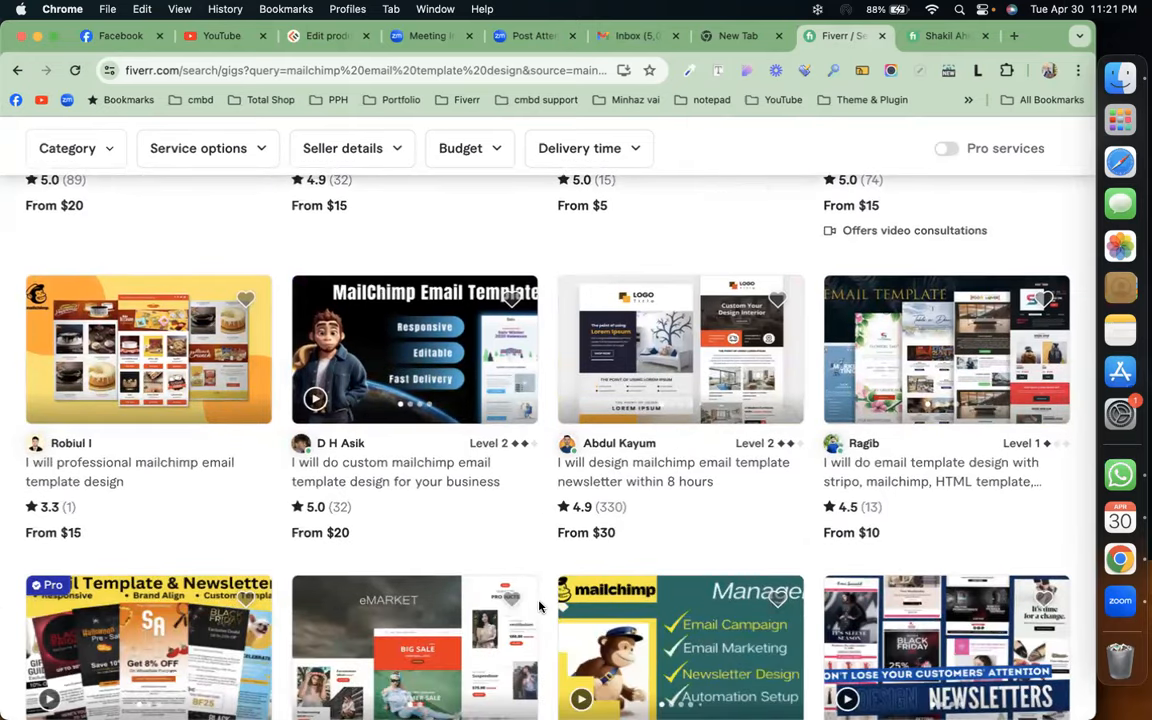
scroll(540, 607, "down", 5)
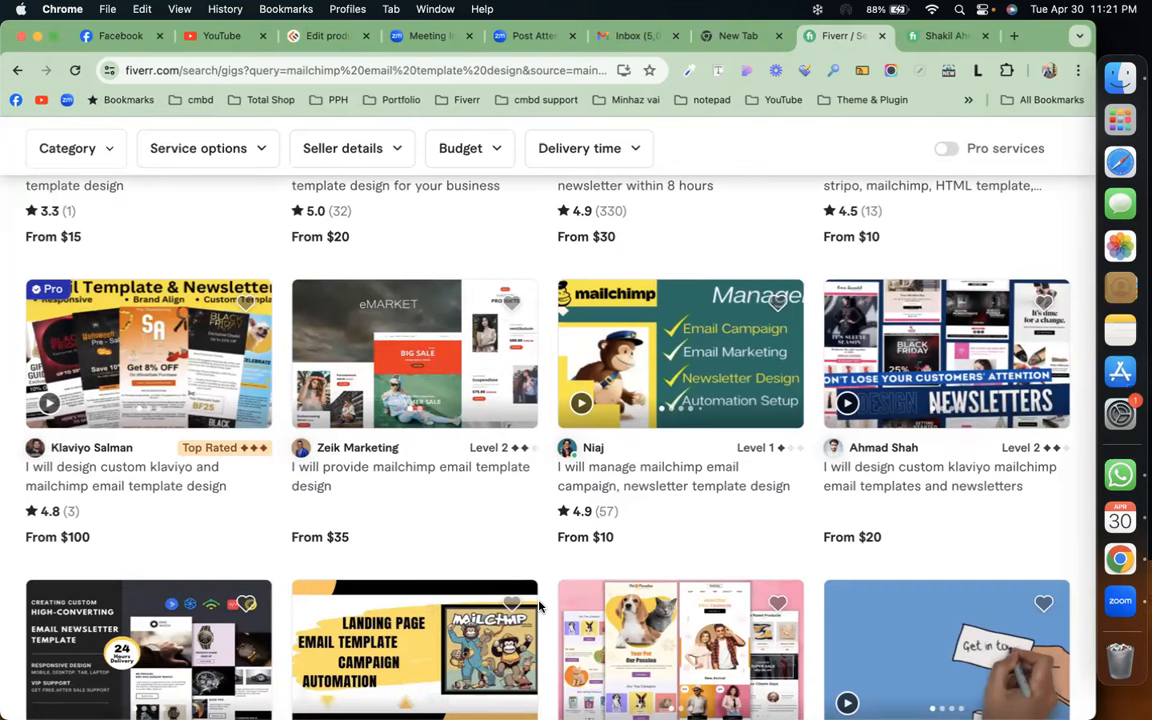
scroll(540, 607, "down", 5)
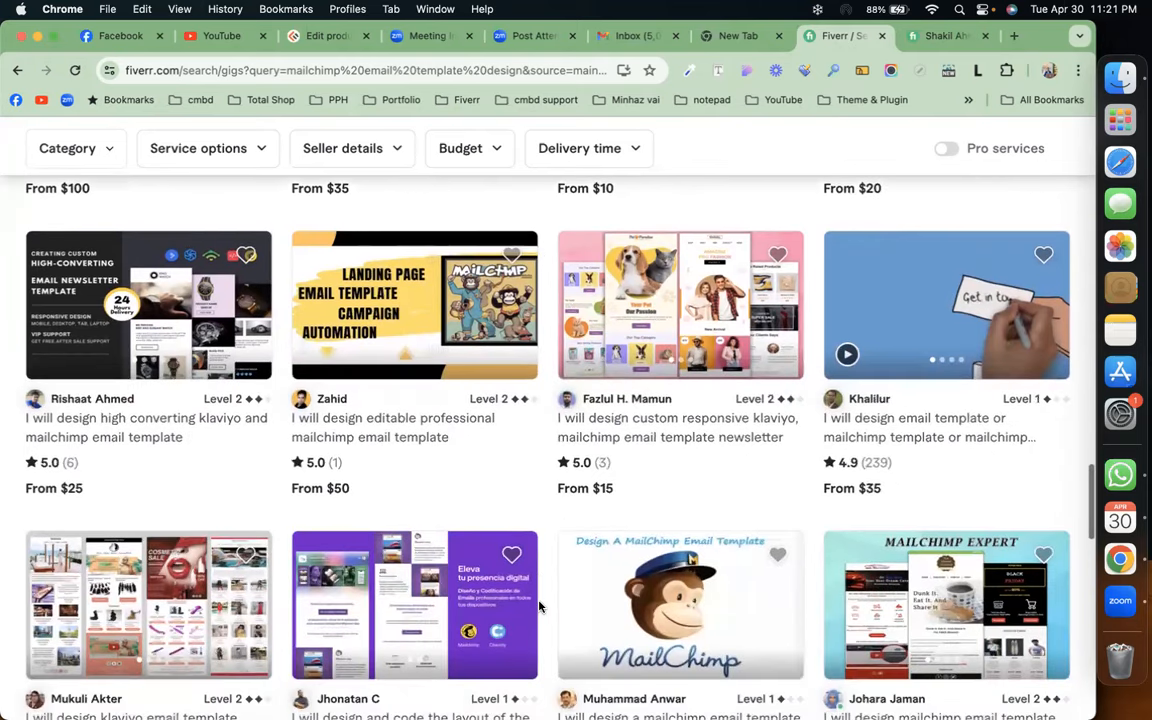